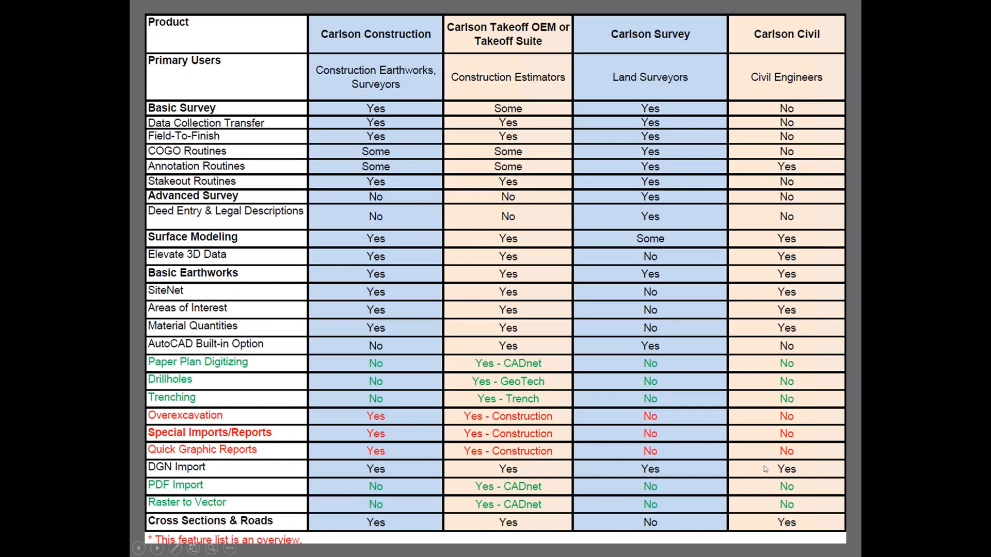
key("Right")
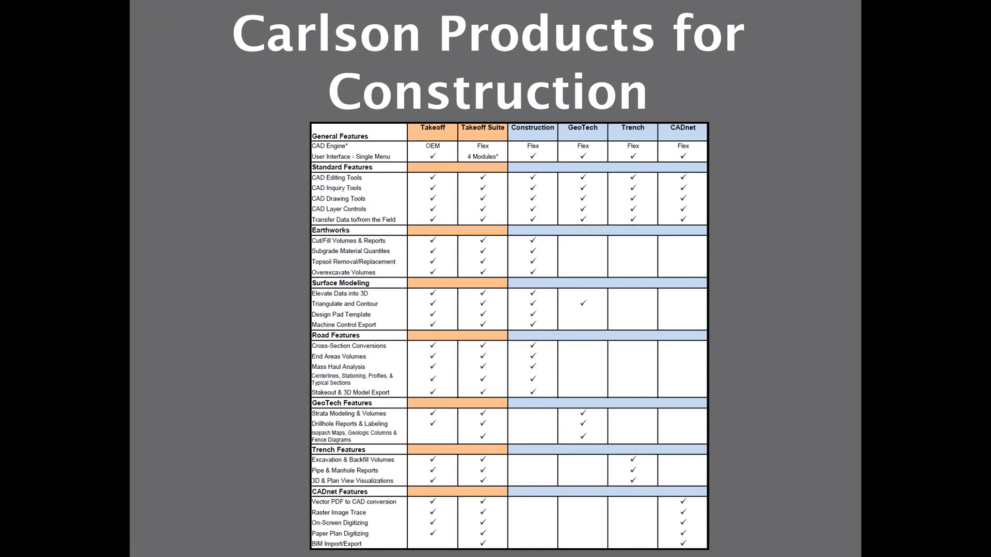
left_click(633, 423)
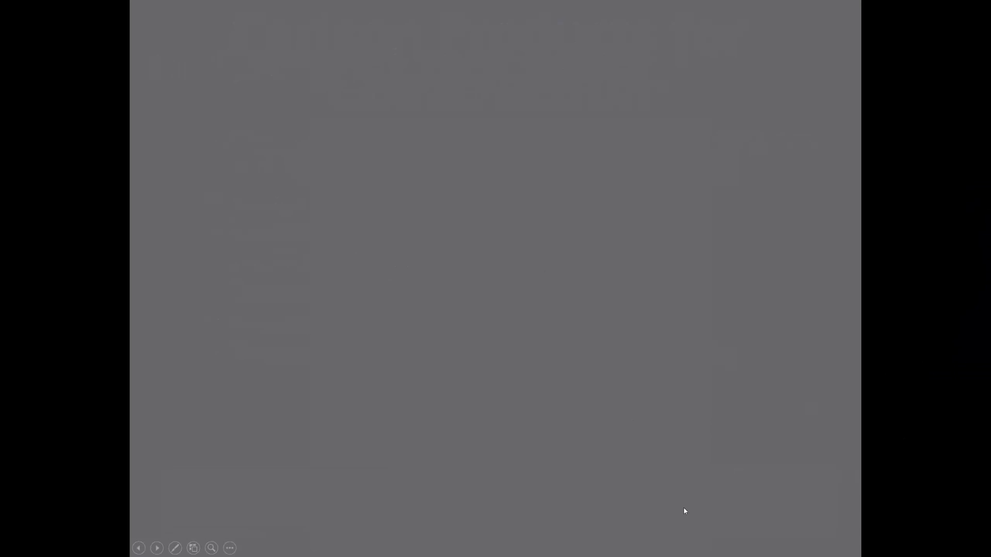
- Switch from the slide show to Carlson 2020 with IntelliCAD and exit the Startup Drawing Wizard
key("super")
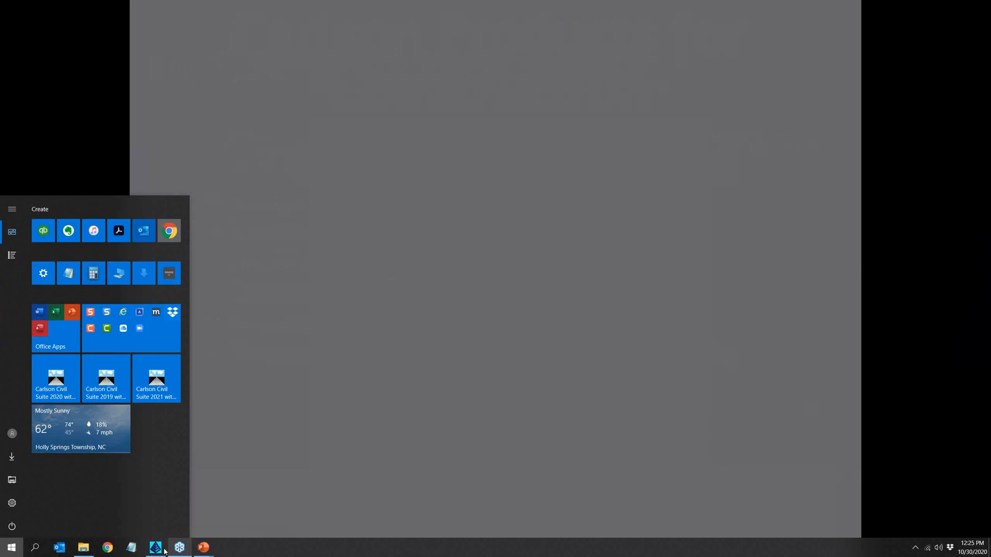
left_click(155, 546)
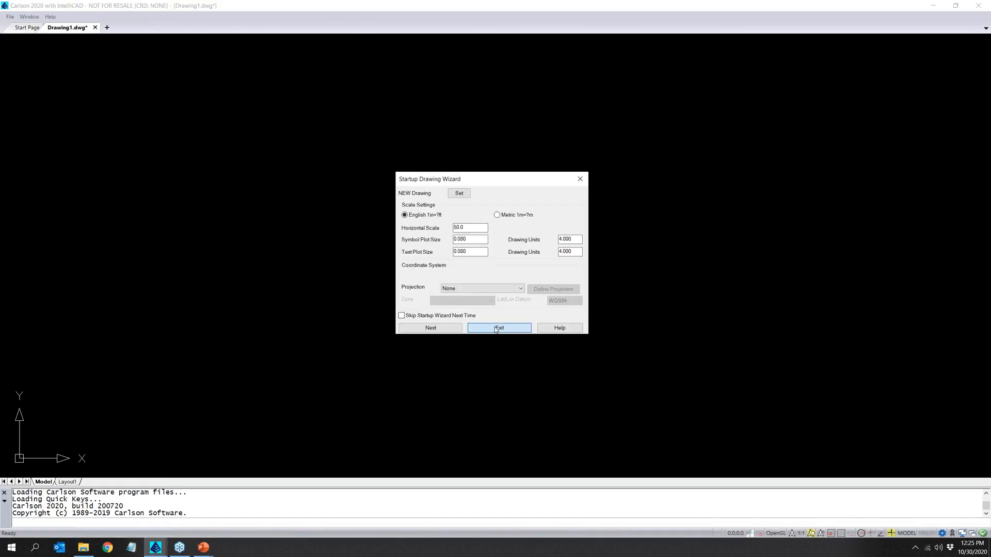
left_click(496, 328)
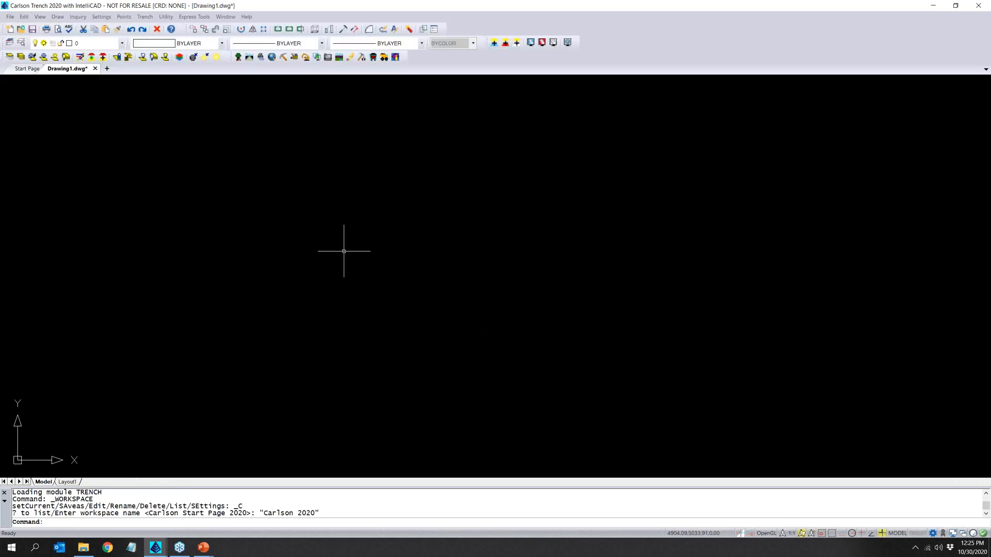
- Undock the Carlson module toolbar over the drawing area, load the GeoTech module and review its Drillhole and Map commands
left_click_drag(234, 58, 242, 136)
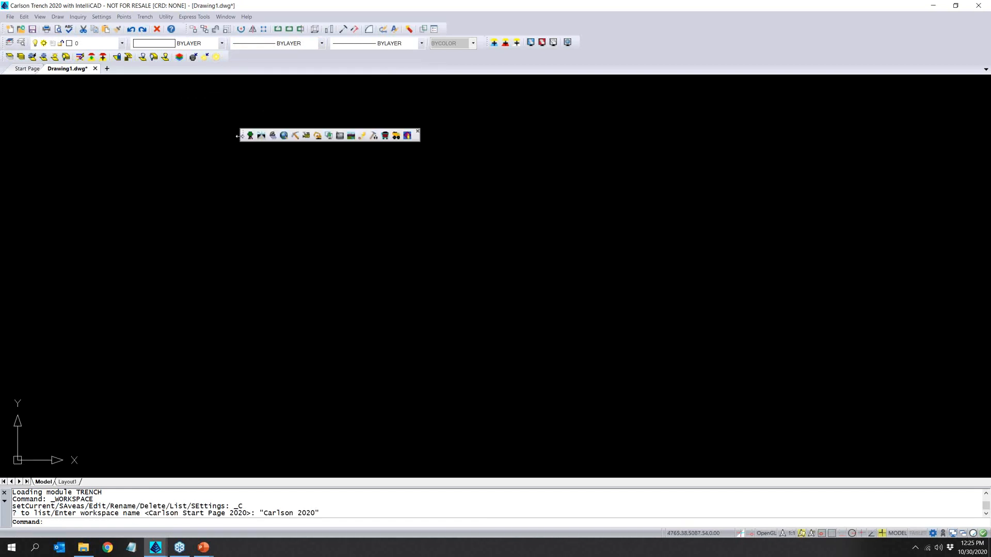
left_click(298, 140)
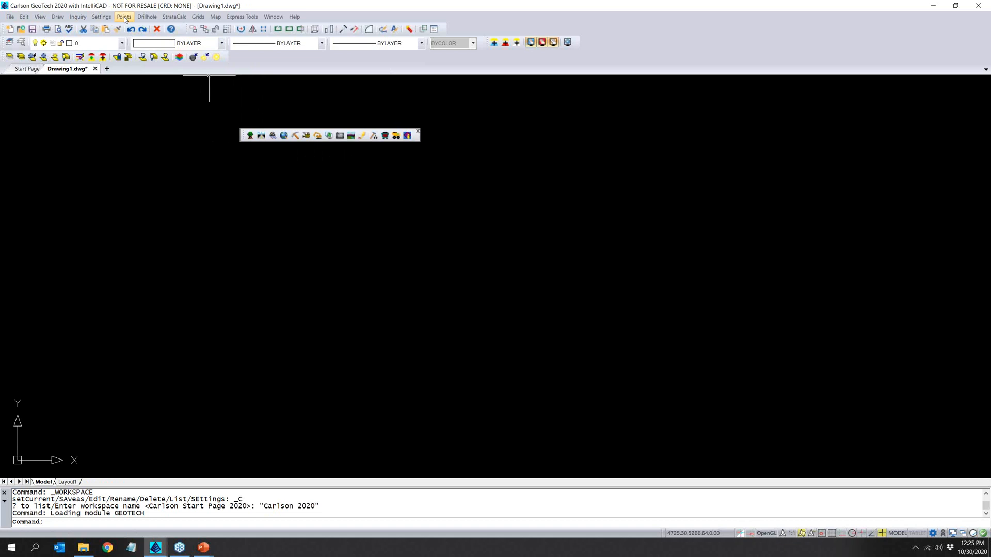
left_click(124, 17)
mouse_move(136, 19)
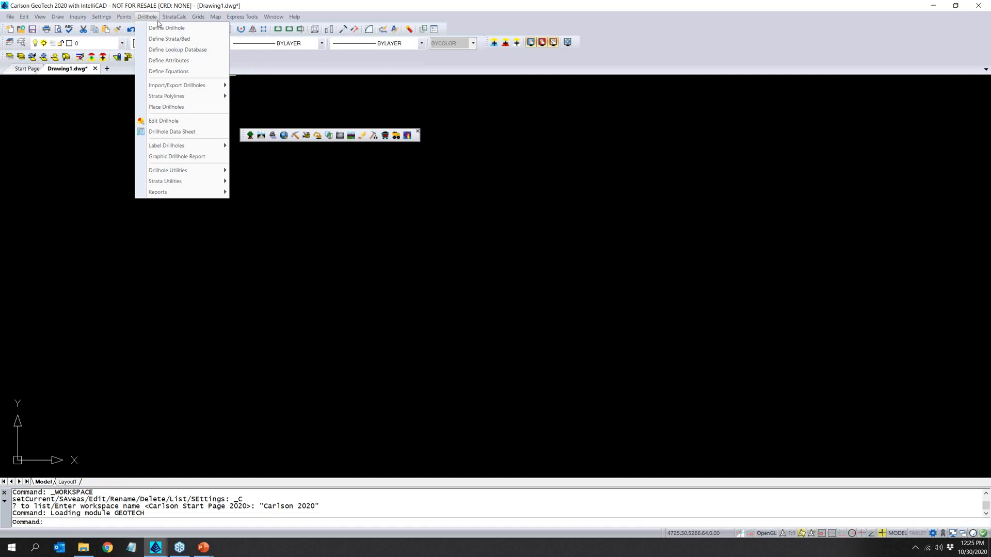
mouse_move(165, 19)
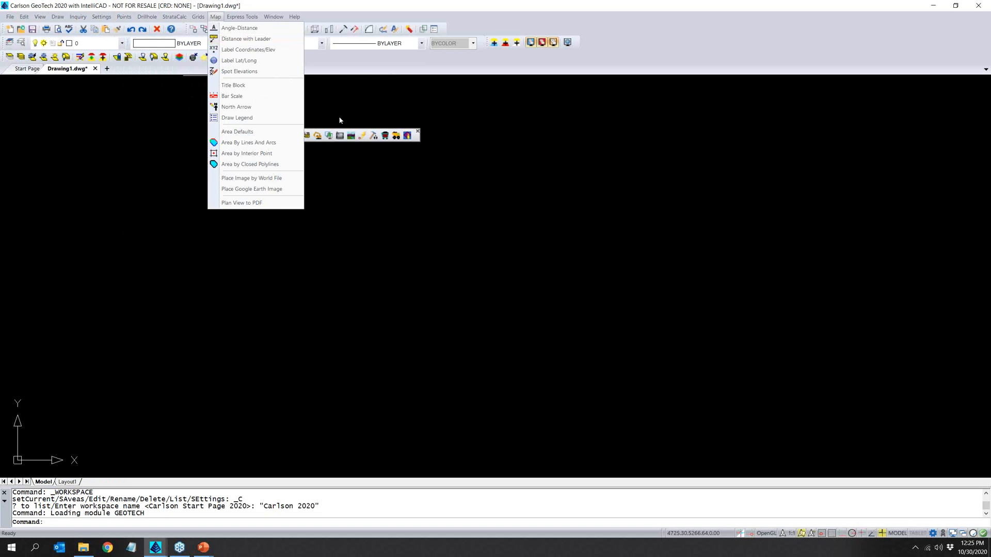
left_click(350, 68)
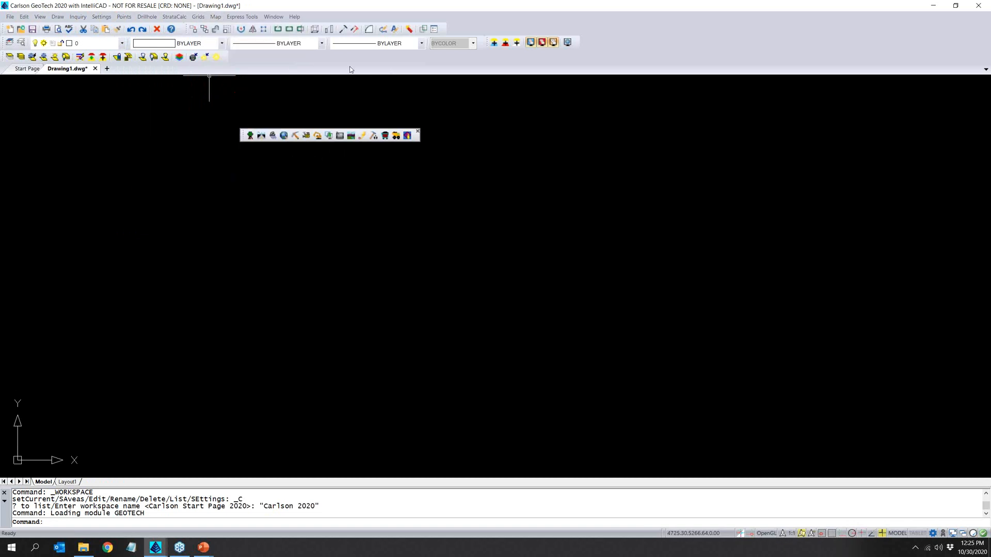
- Load the Trench module and review its Trench and Utility commands
left_click(311, 139)
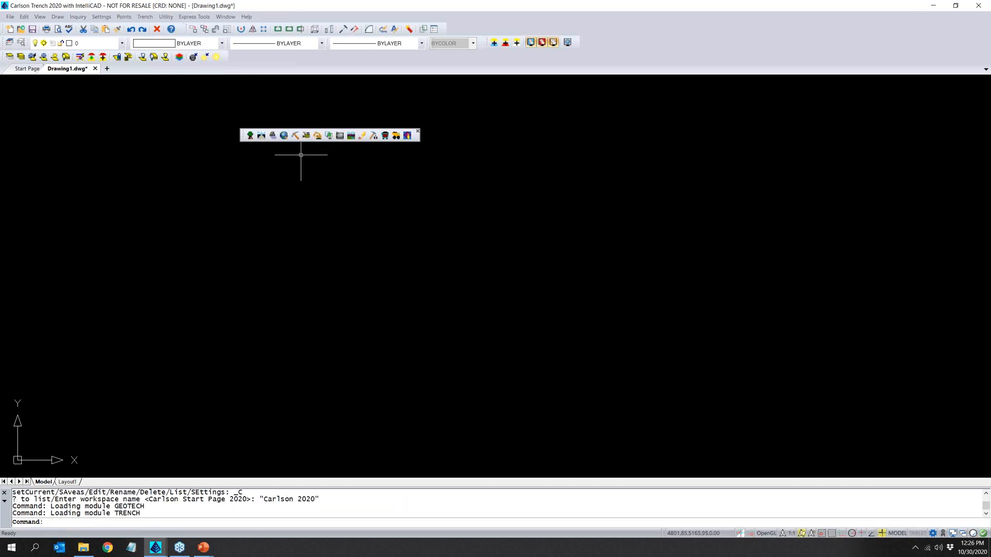
left_click(148, 17)
mouse_move(161, 21)
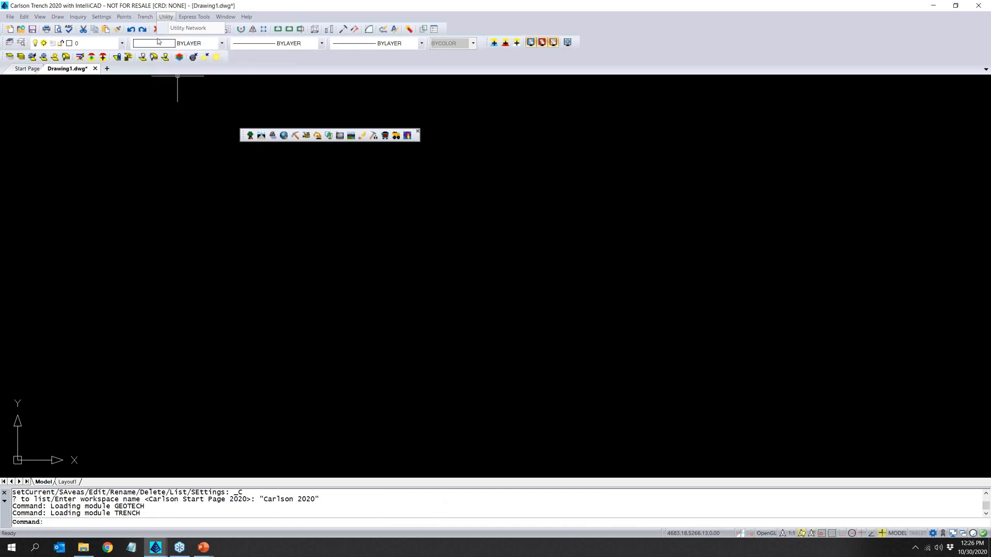
- Load the Construction module followed by the CADnet module, and dock the module toolbar back with the other toolbars
left_click(305, 135)
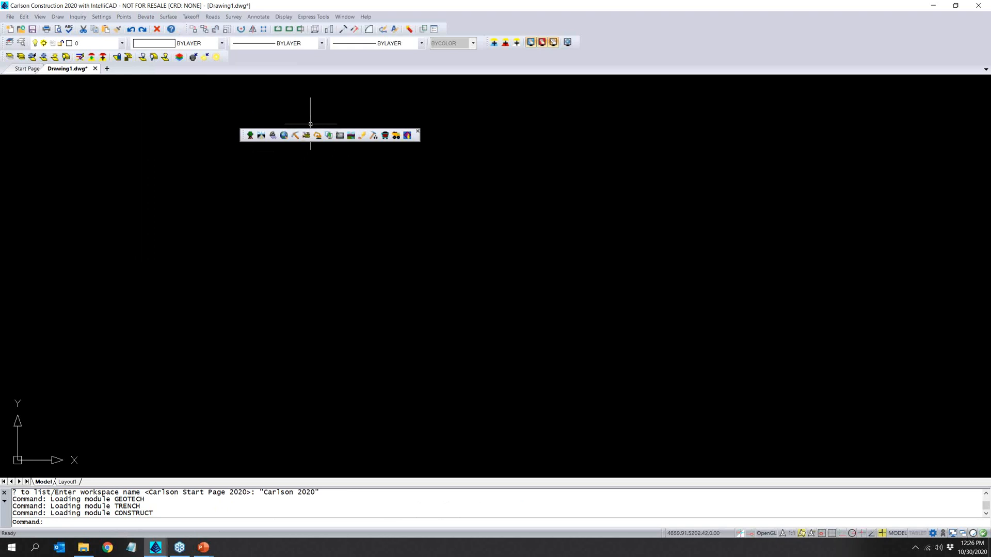
left_click(330, 136)
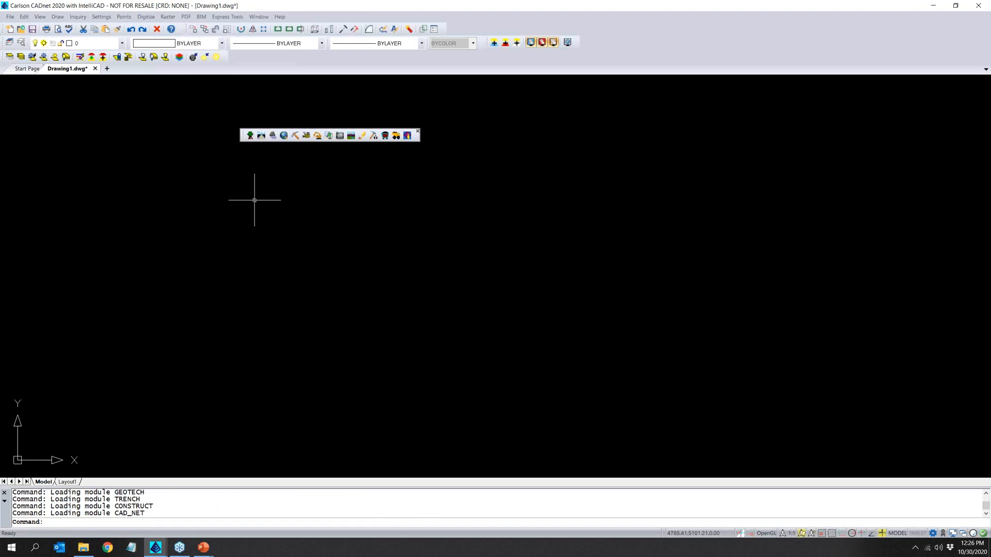
left_click_drag(242, 135, 232, 56)
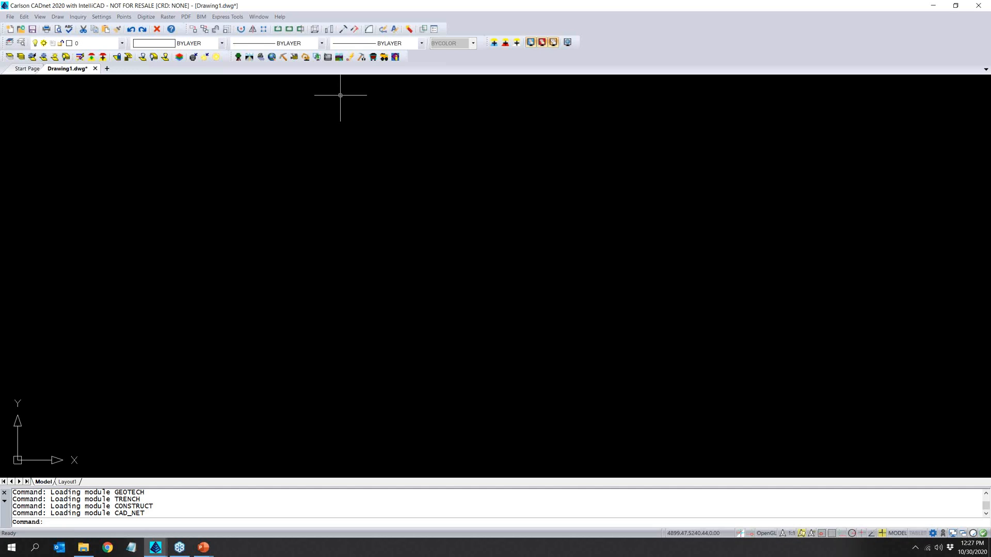
left_click(9, 16)
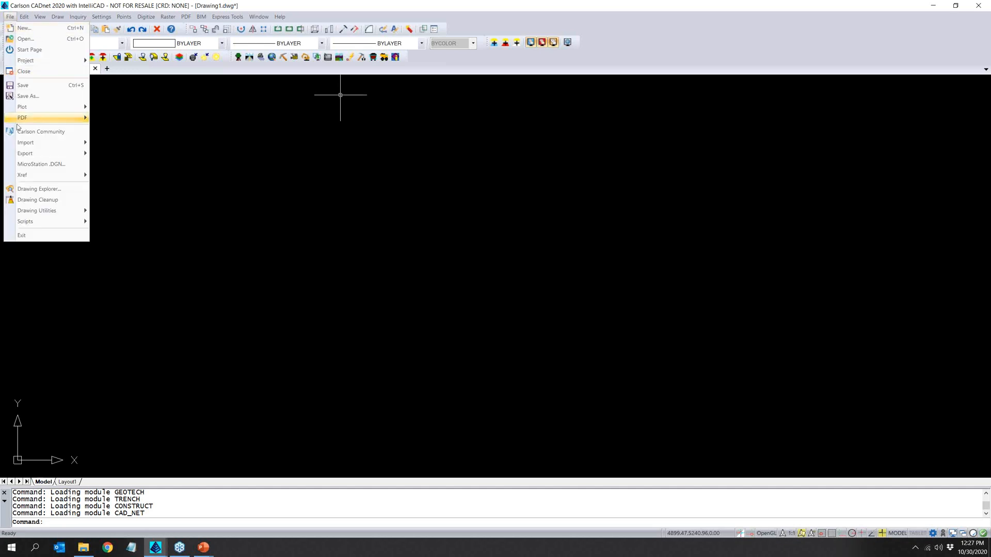
mouse_move(19, 146)
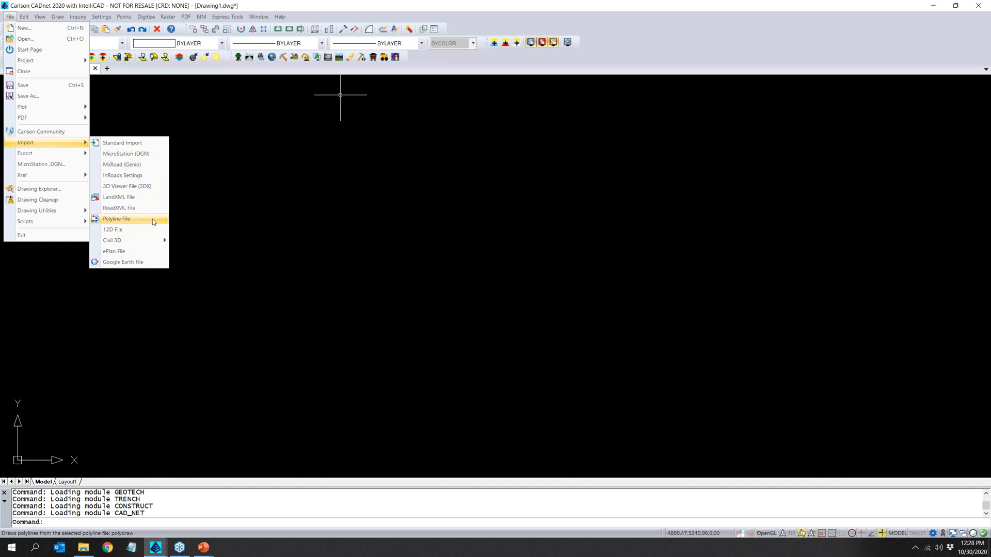
mouse_move(78, 156)
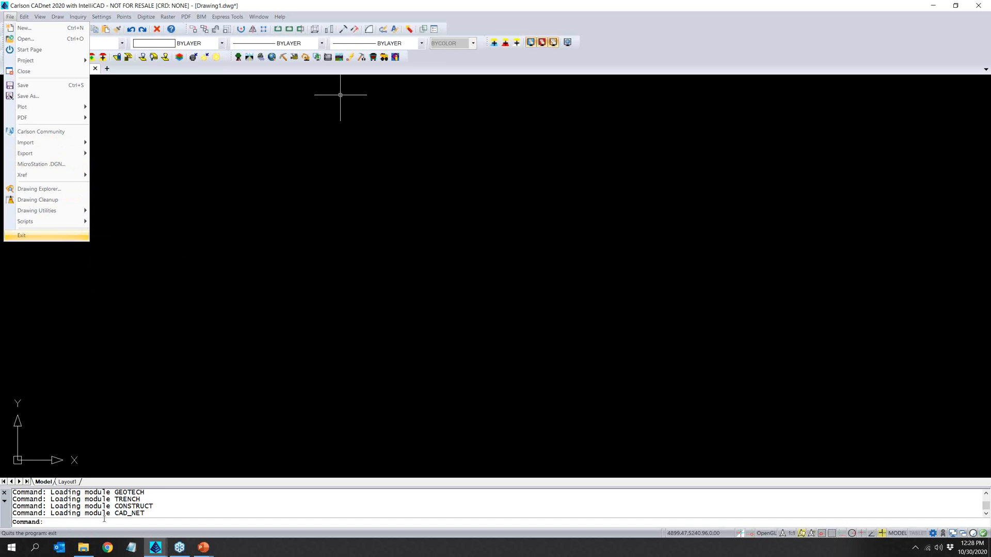
- Switch to File Explorer, open the 01_CADnet folder of the webinar project and widen the Name column to show full file names
left_click(92, 545)
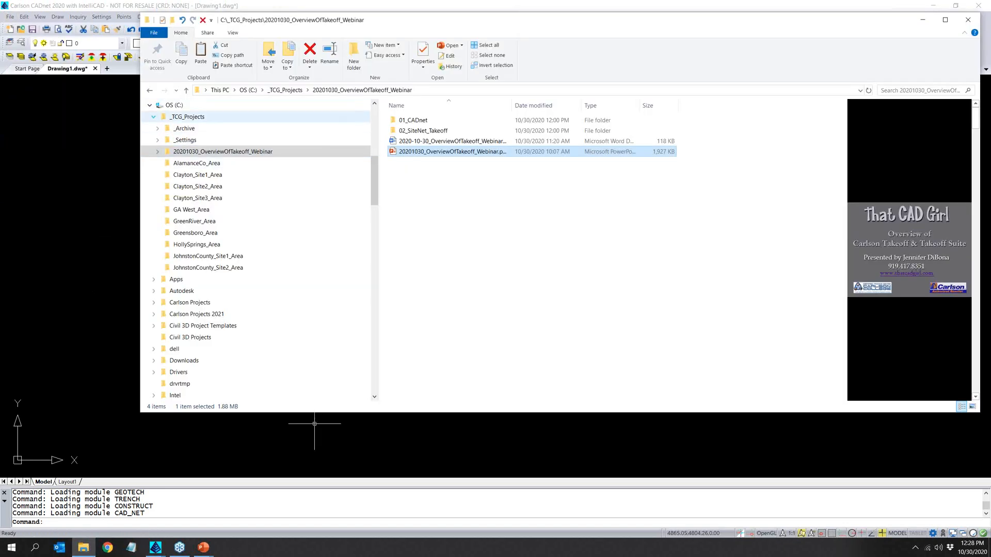
left_click(153, 117)
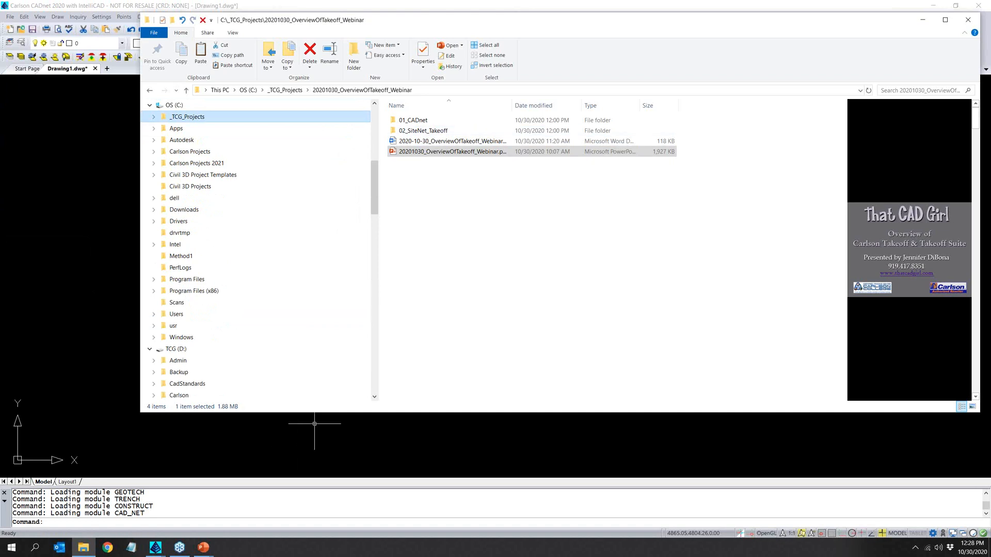
left_click(413, 120)
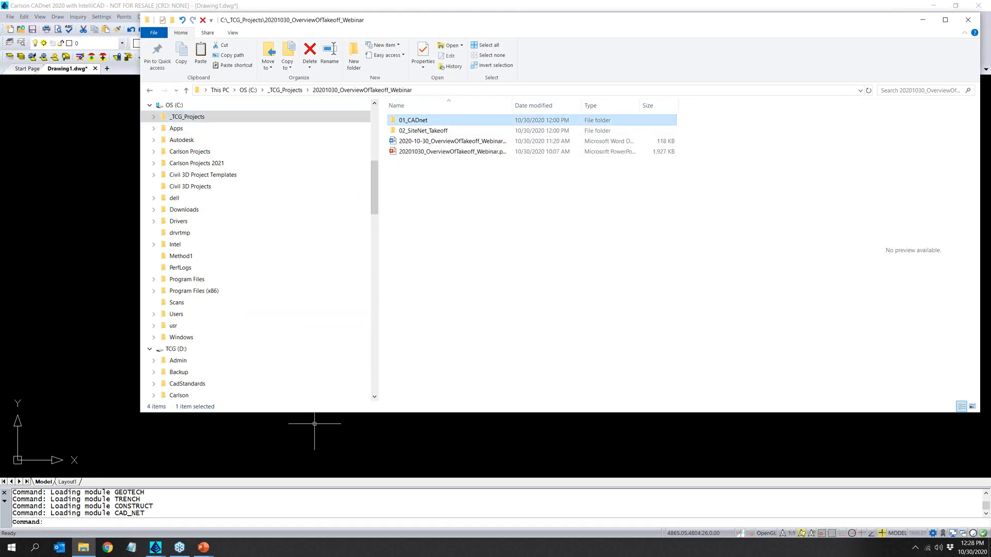
key("Return")
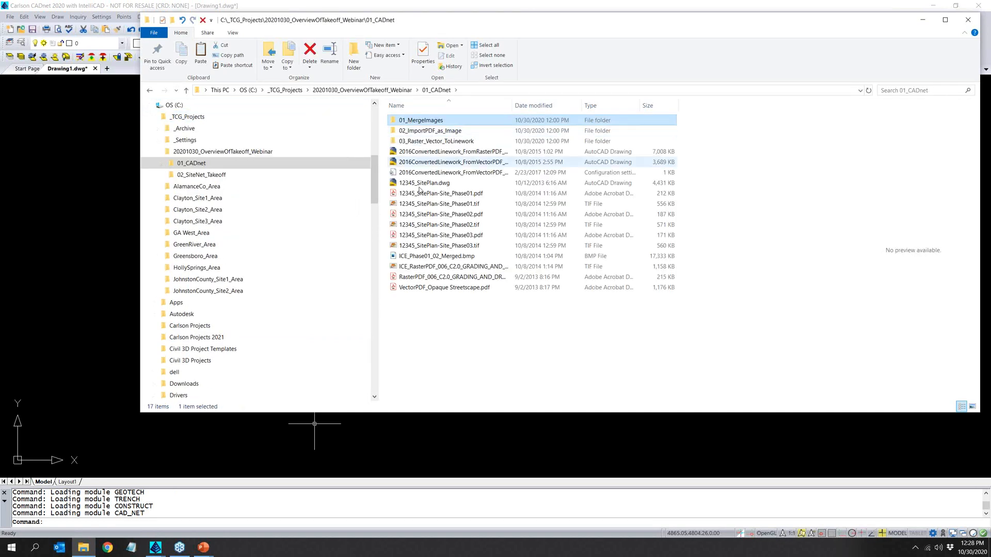
left_click(436, 196)
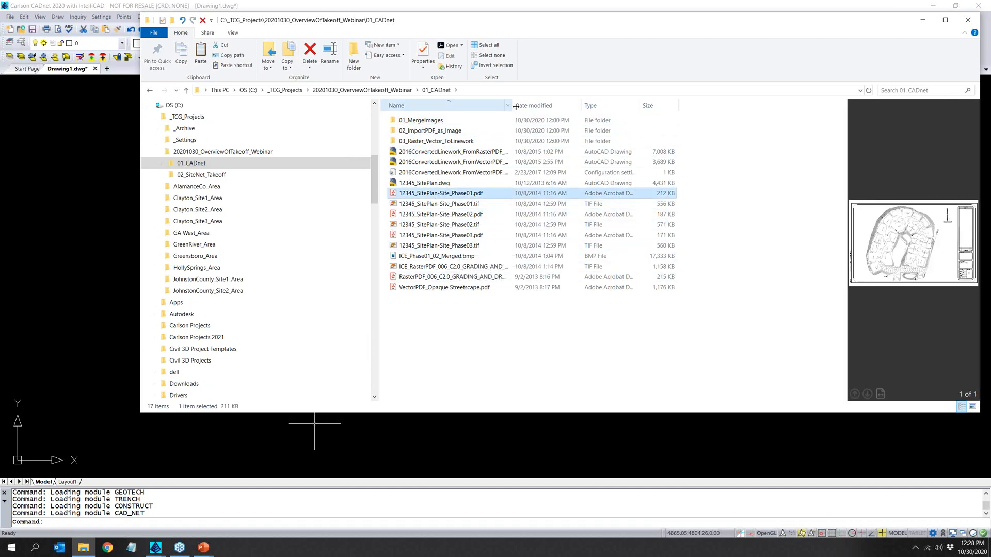
left_click_drag(512, 105, 613, 105)
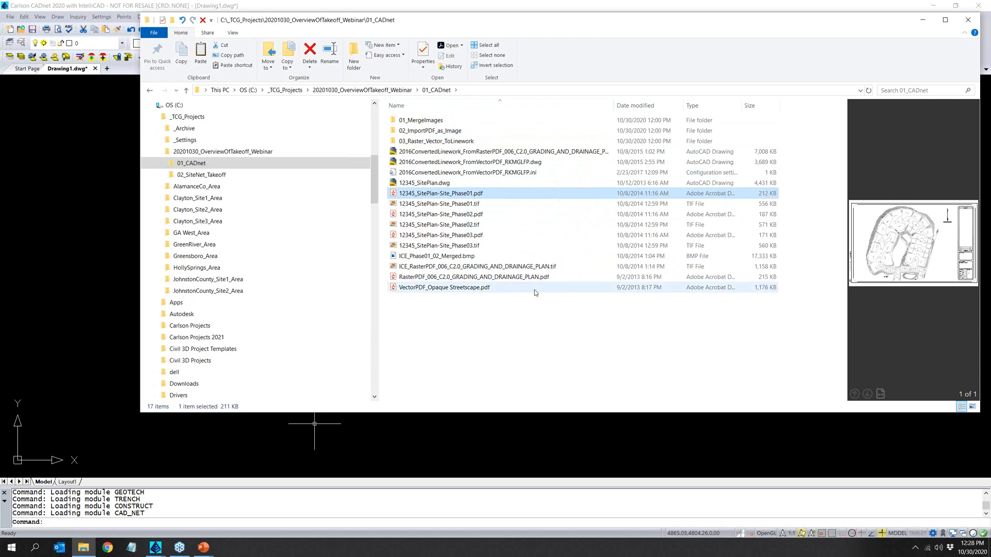
- Open RasterPDF_006_C2.0_GRADING_AND_DRAINAGE_PLAN.pdf in Acrobat, check the plan and its navigation pane for layers, and minimize the window
left_click(544, 281)
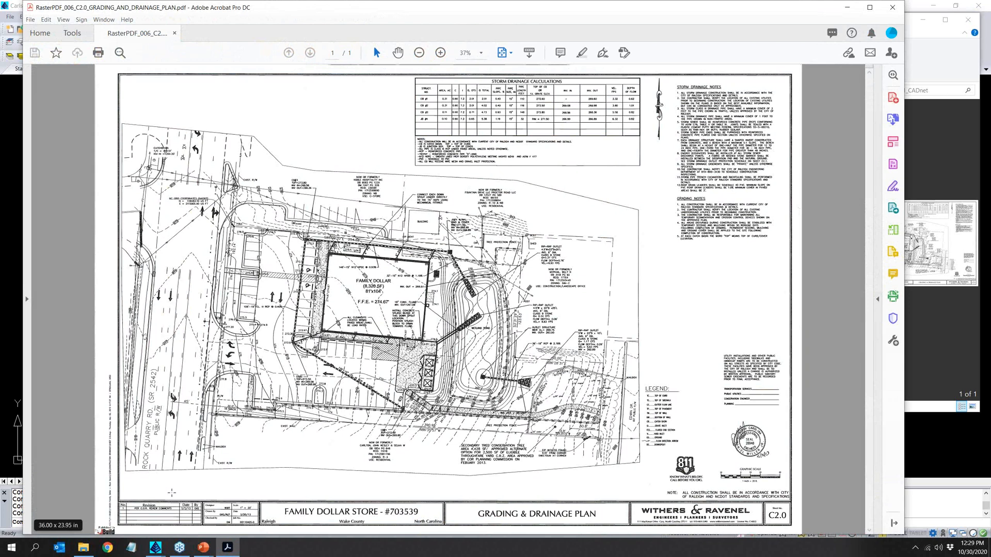
scroll(206, 473, "up", 1, "ctrl")
scroll(206, 471, "up", 3, "ctrl")
scroll(206, 473, "down", 3, "ctrl")
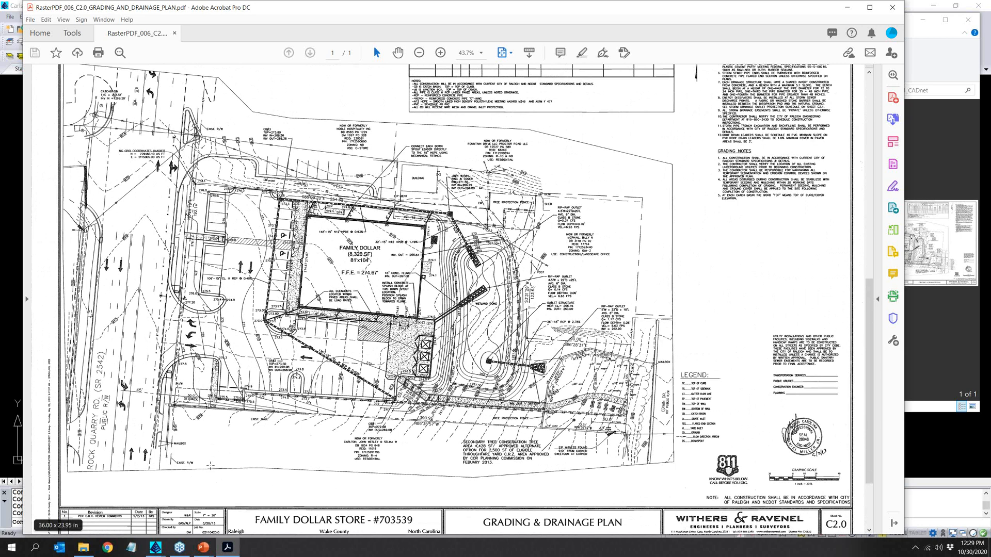
left_click(28, 299)
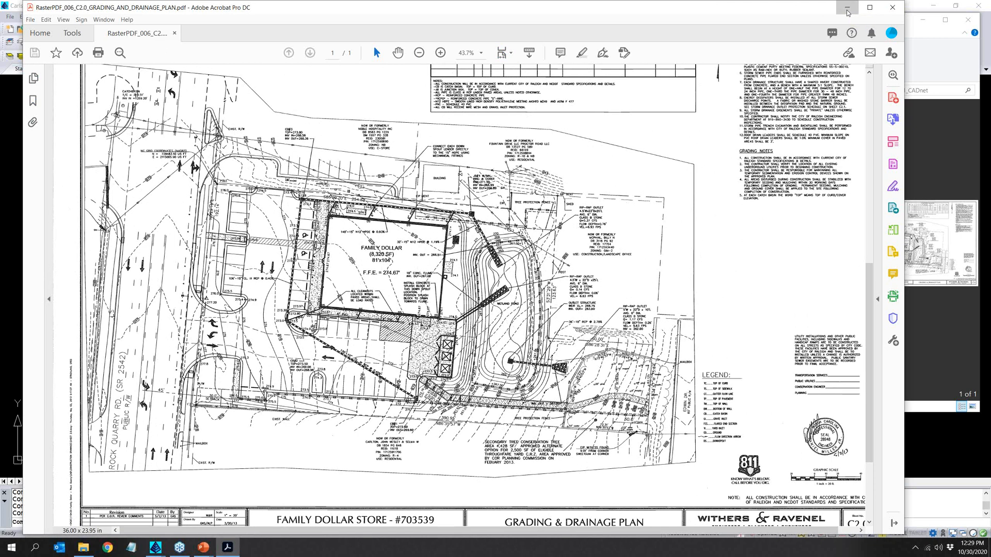
left_click(846, 8)
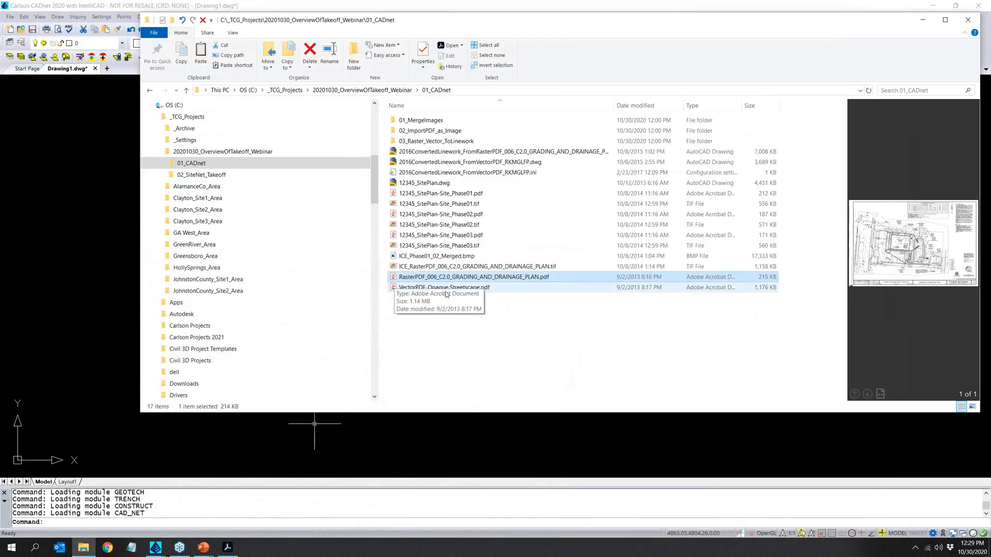
- Open VectorPDF_Opaque Streetscape.pdf in Acrobat and show its list of layers
double_click(524, 289)
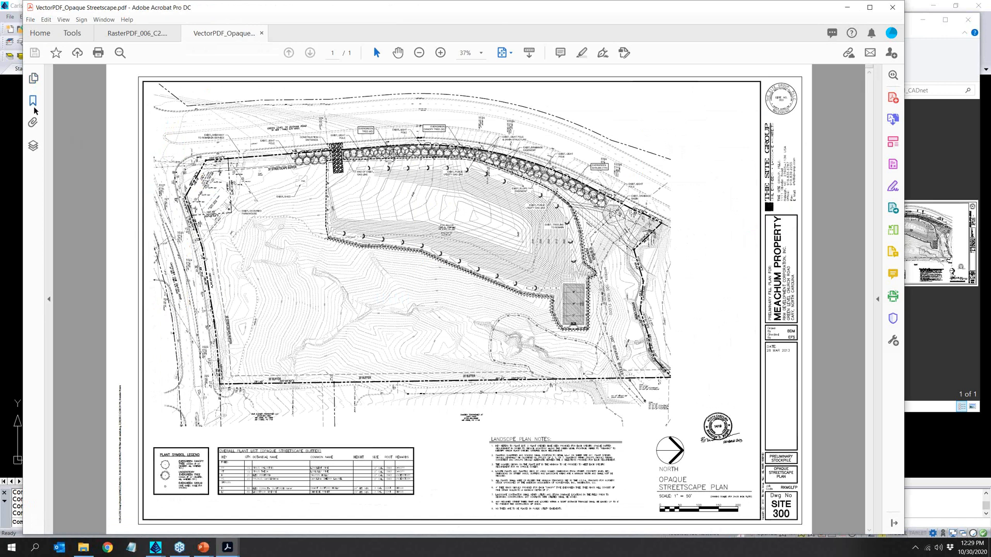
left_click(33, 147)
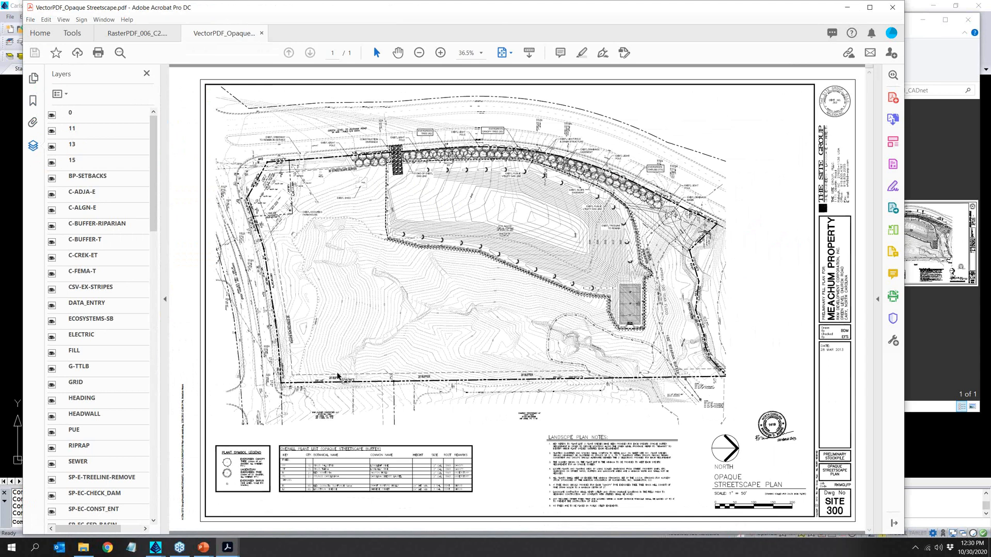
- Switch to Carlson CADnet and look over the available PDF import and raster conversion commands
left_click(156, 548)
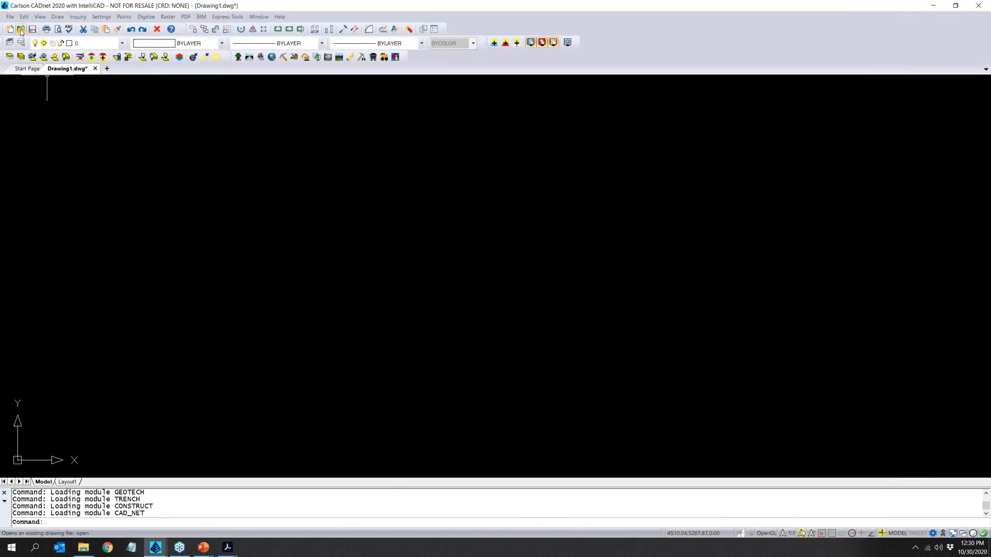
left_click(193, 18)
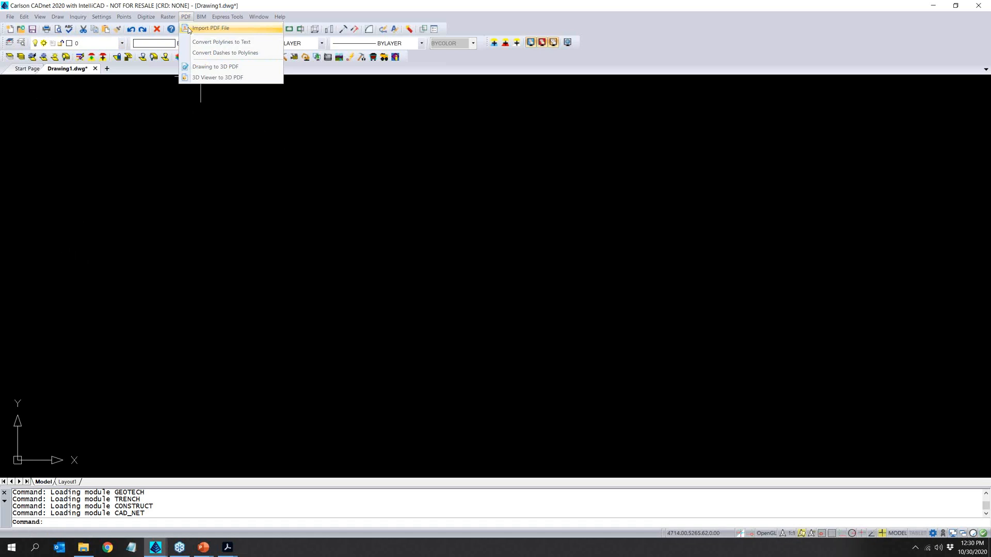
mouse_move(168, 19)
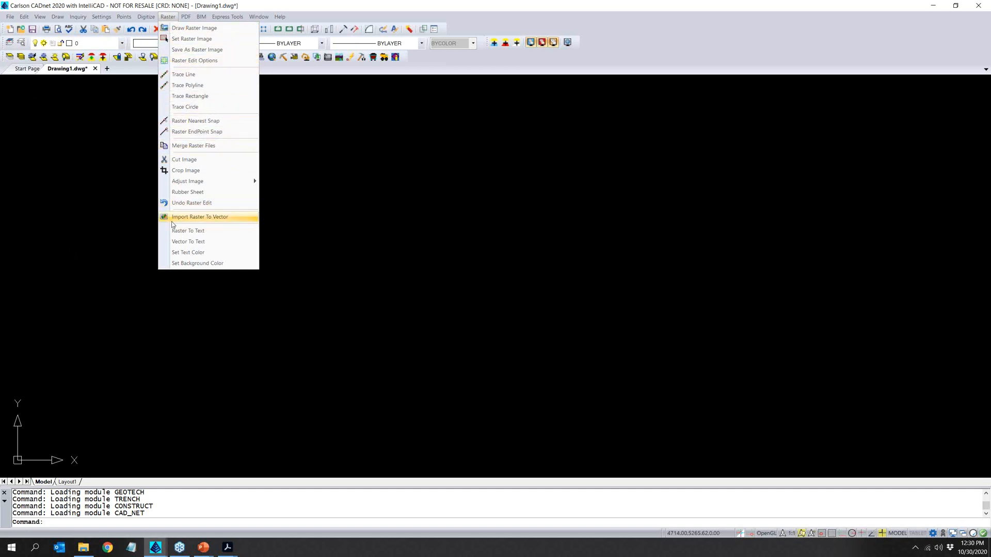
- Start a PDF import with RasterPDF_006_C2.0_GRADING_AND_DRAINAGE_PLAN.pdf from the 01_CADnet folder of the webinar project
left_click(191, 30)
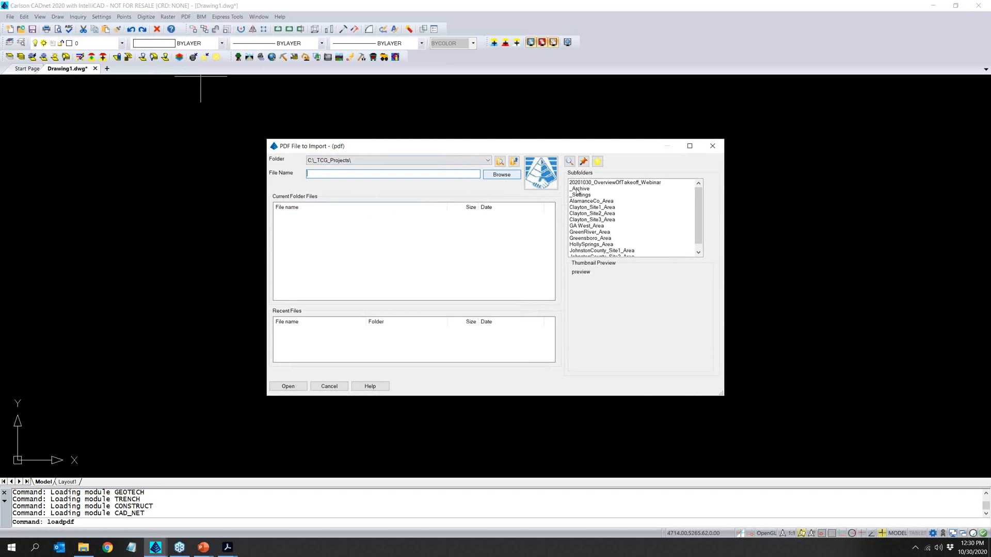
double_click(612, 183)
double_click(593, 183)
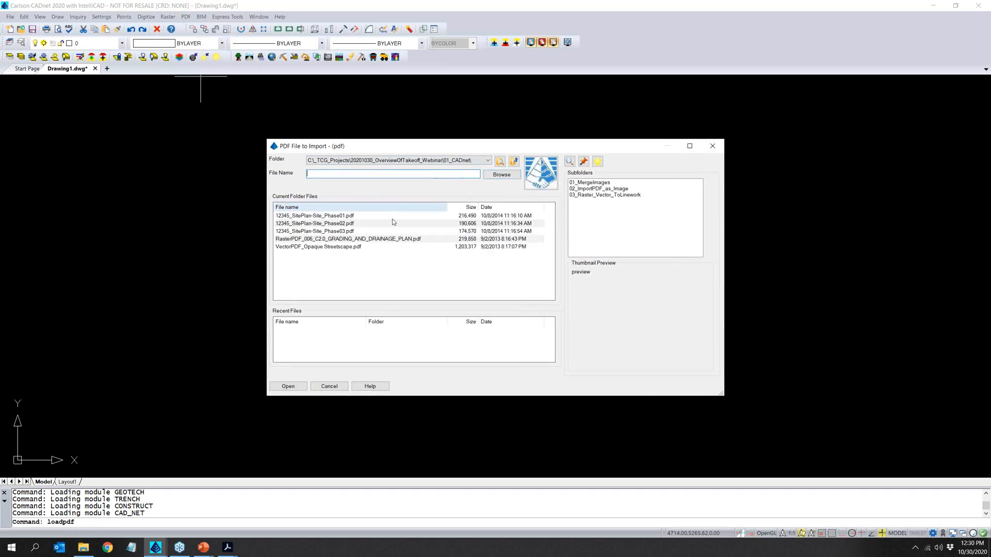
left_click(350, 240)
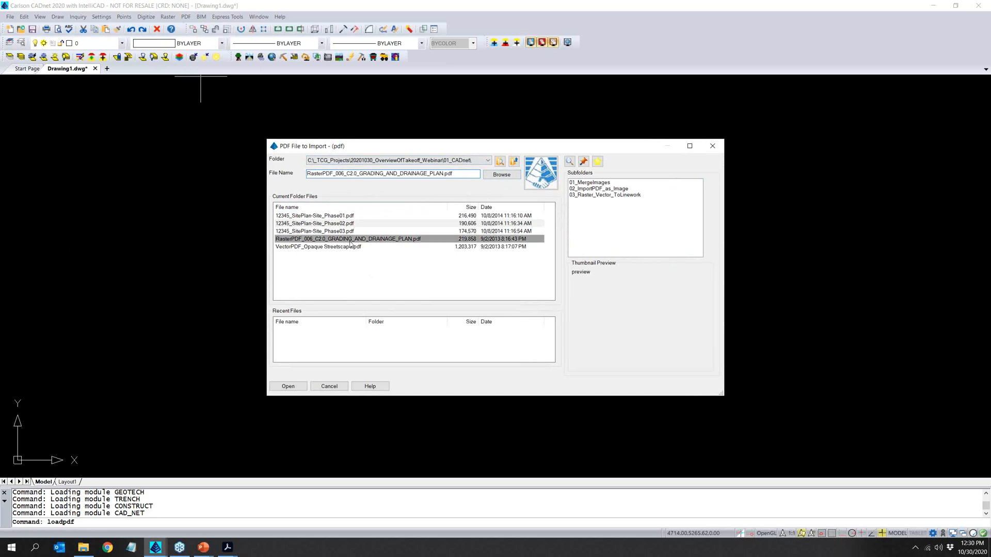
left_click(287, 386)
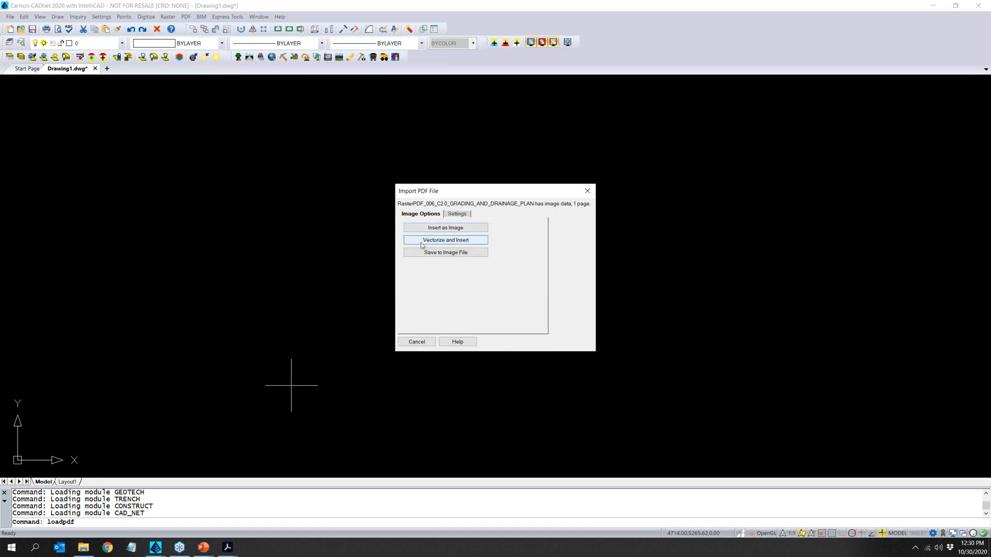
- Choose to vectorize and insert the raster plan, check the output layer RAS2VEC, and cancel the raster-to-vector conversion
left_click(484, 241)
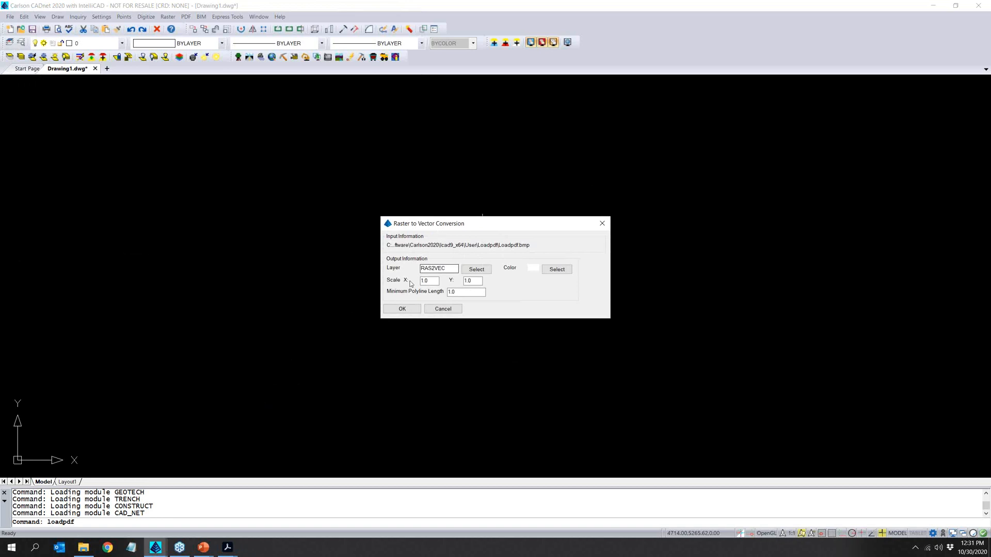
left_click_drag(446, 268, 413, 271)
left_click(448, 269)
left_click(454, 311)
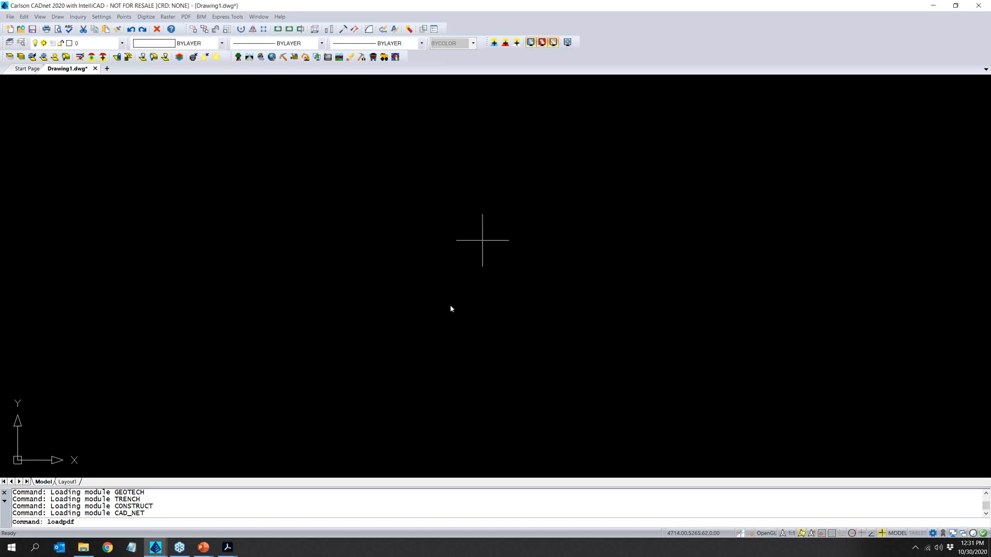
- Open the drawing 2016ConvertedLinework_FromRasterPDF_006_C2.0_GRADING_AND_DRAINAGE_PLAN.dwg from the project's 01_CADnet folder
left_click(20, 29)
left_click_drag(194, 215, 181, 52)
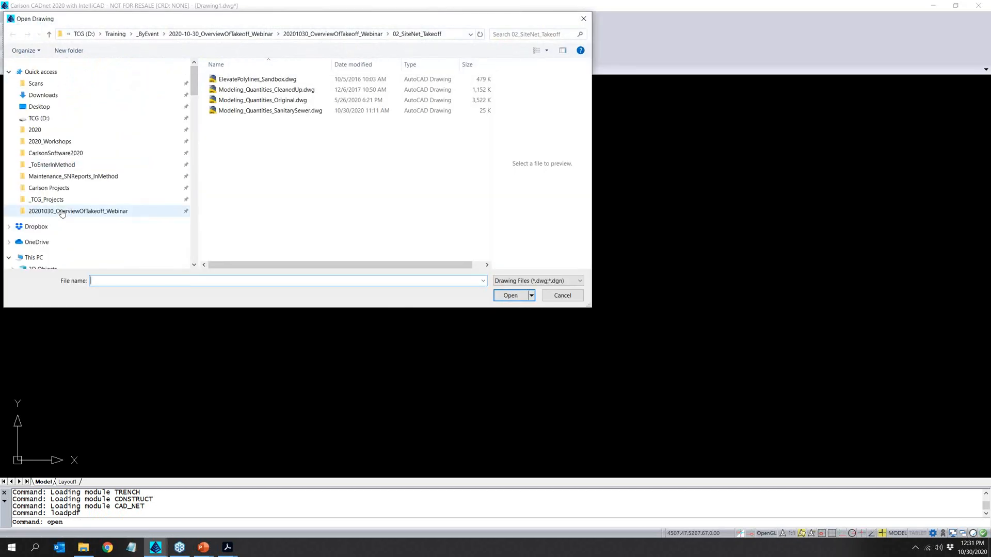
left_click(103, 211)
double_click(233, 79)
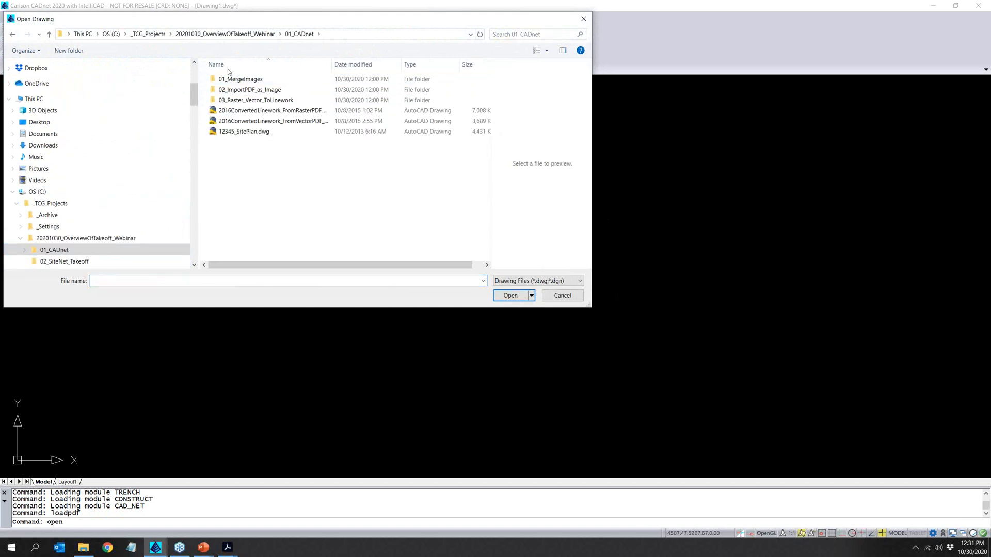
left_click(239, 112)
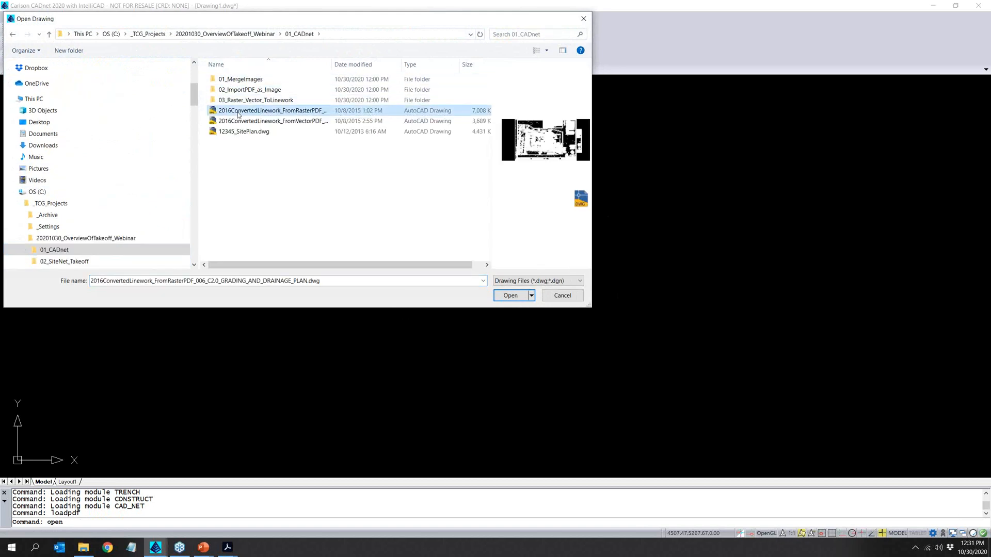
left_click(511, 295)
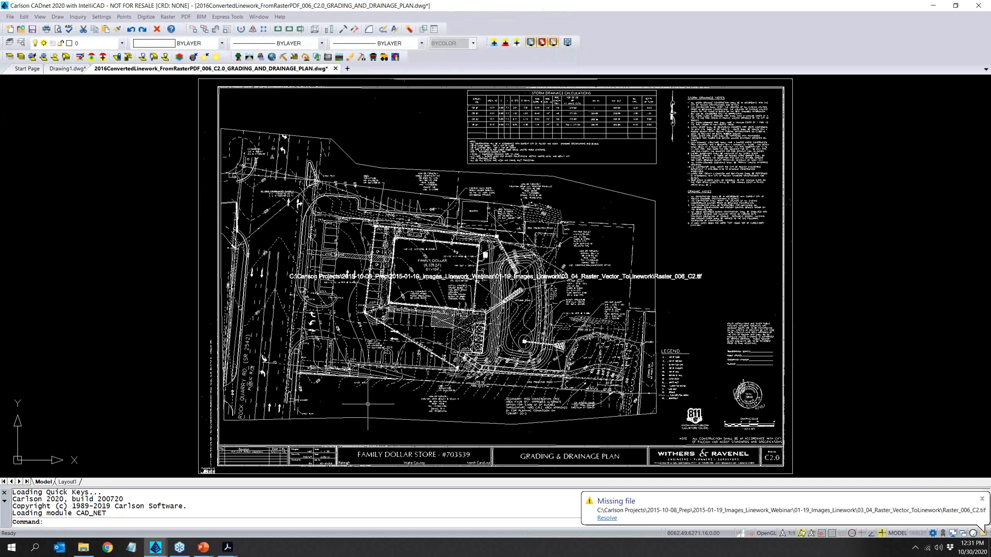
- Select the converted contour polyline running through the 275.3 spot elevation and examine its vertices up close
left_click(242, 281)
left_click(190, 255)
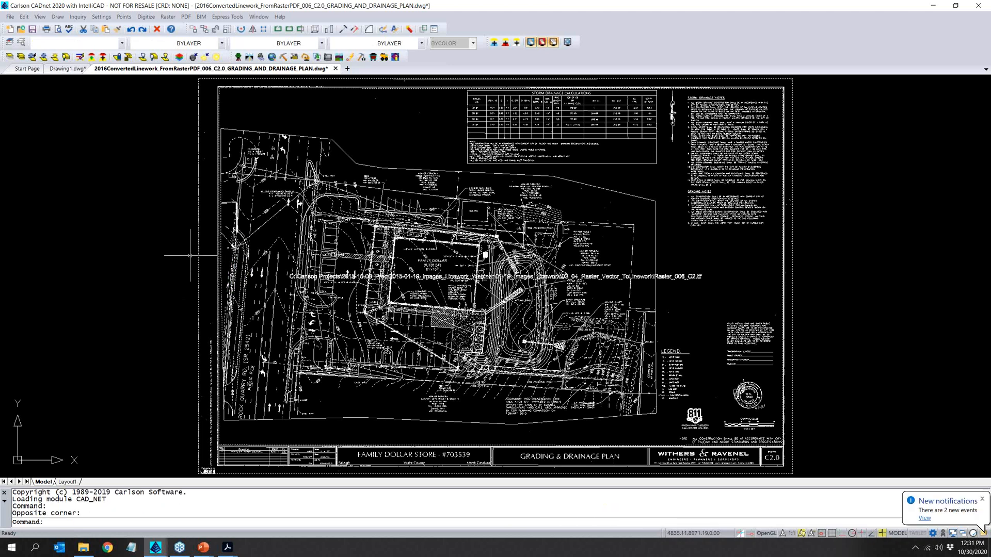
key("Escape")
scroll(308, 327, "up", 5)
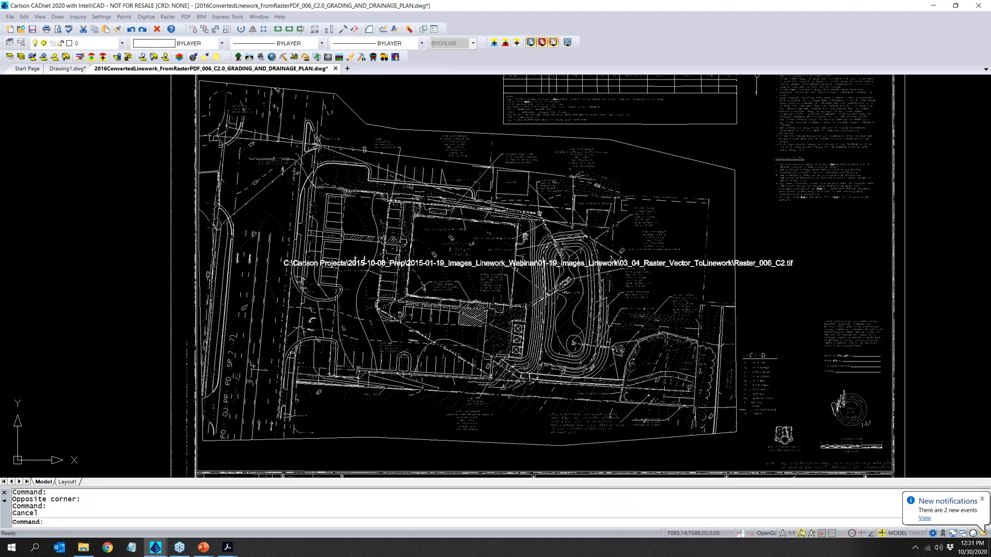
scroll(387, 372, "up", 4)
left_click(365, 336)
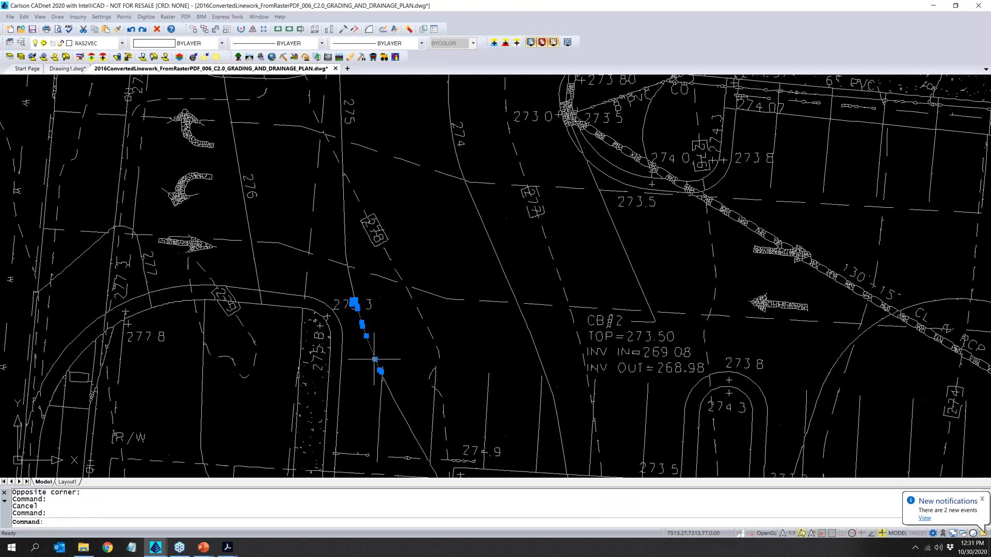
scroll(362, 385, "up", 3)
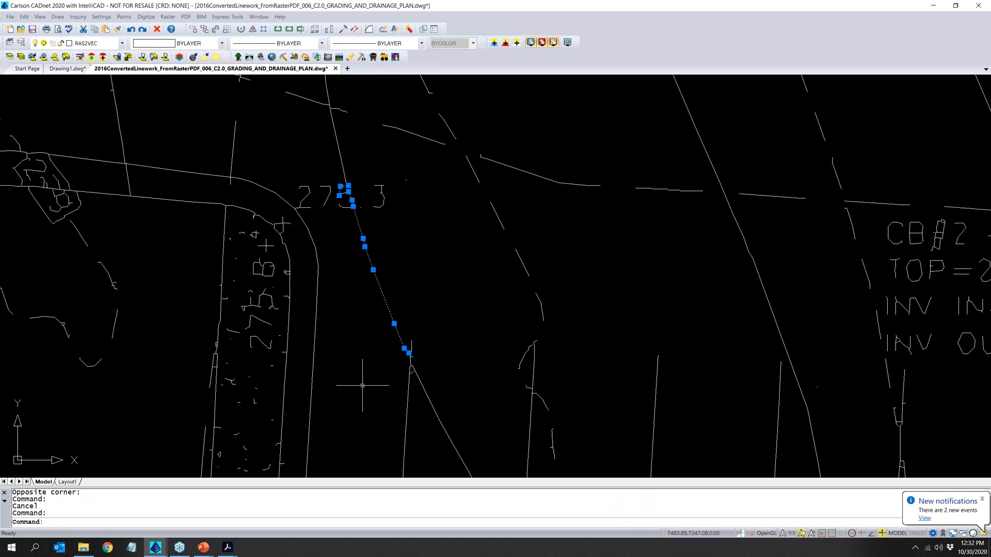
scroll(362, 384, "down", 1)
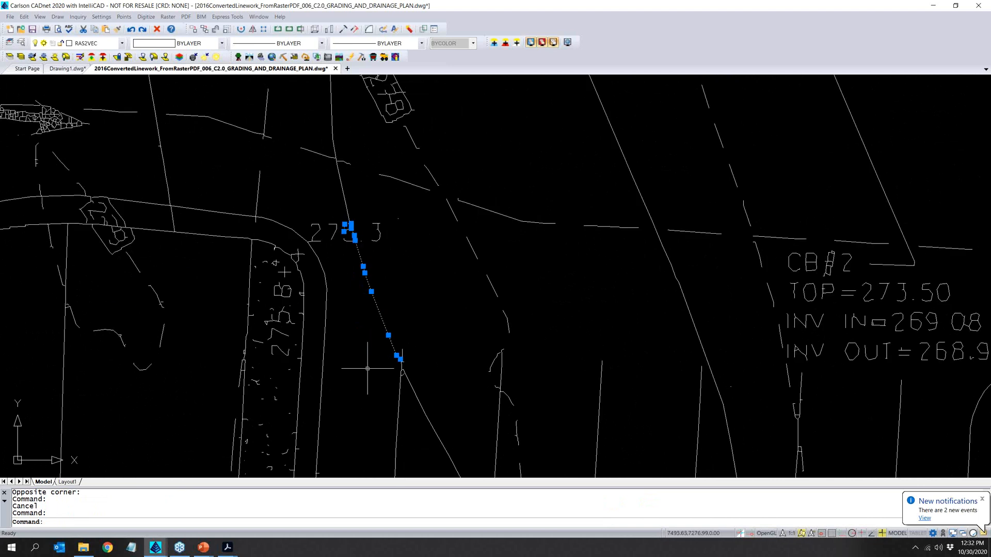
- Select one dash of the neighbouring dashed contour to examine how it was vectorized, and compare it with the surrounding plan
left_click(471, 247)
left_click(460, 263)
left_click(441, 281)
left_click(493, 289)
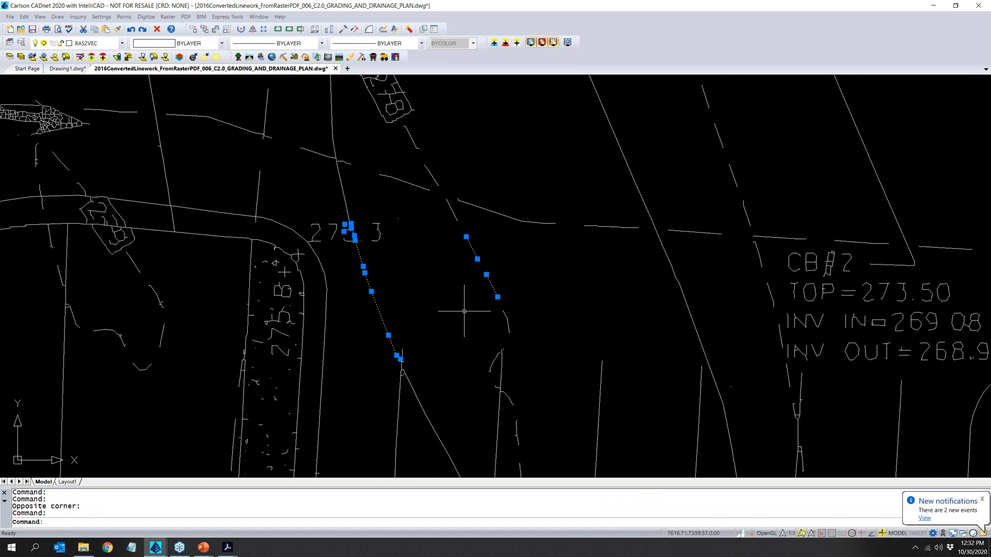
scroll(461, 311, "down", 3)
scroll(456, 318, "down", 1)
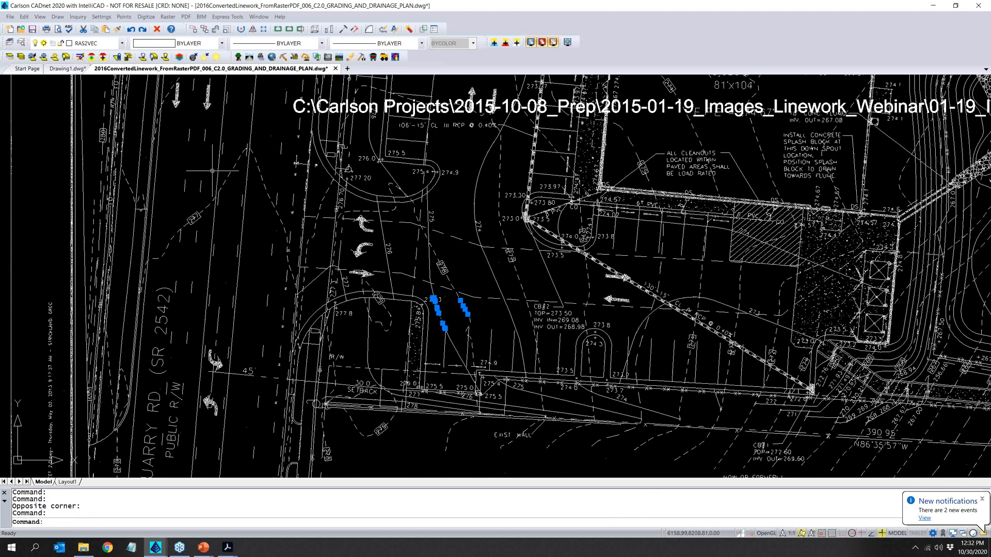
- Start importing VectorPDF_Opaque Streetscape.pdf and review its linework options, including Keep PDF Layers, Join Nearest and Reduce Vertices
left_click(187, 16)
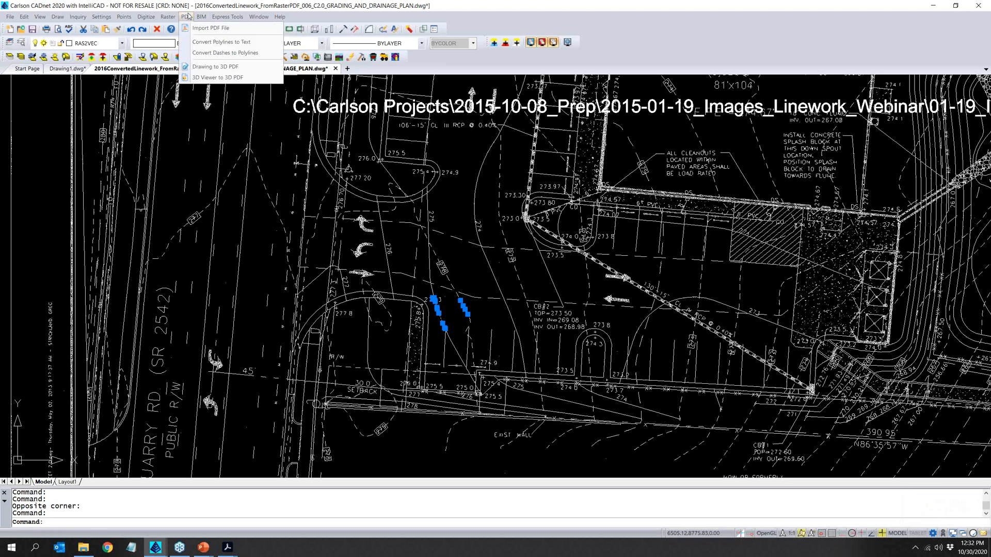
left_click(207, 29)
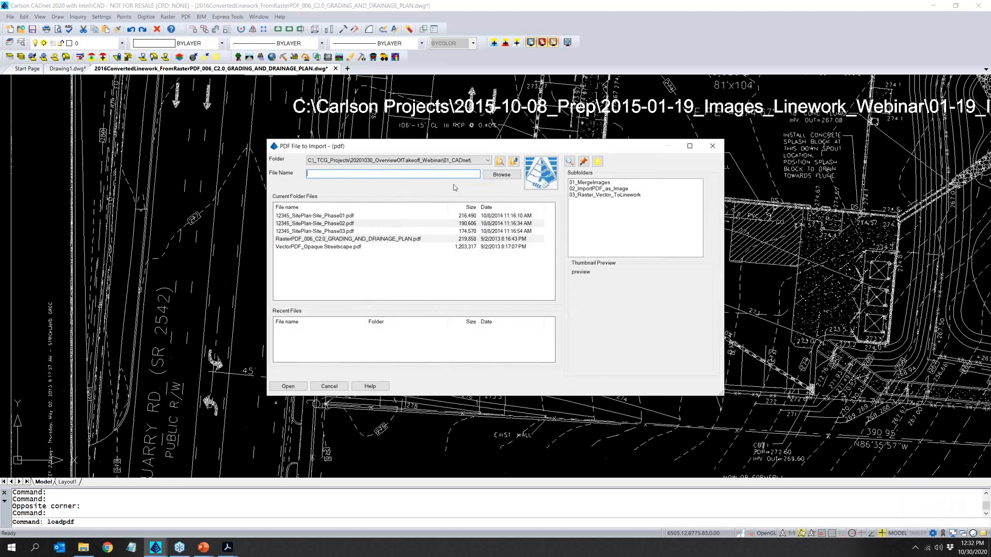
left_click(331, 247)
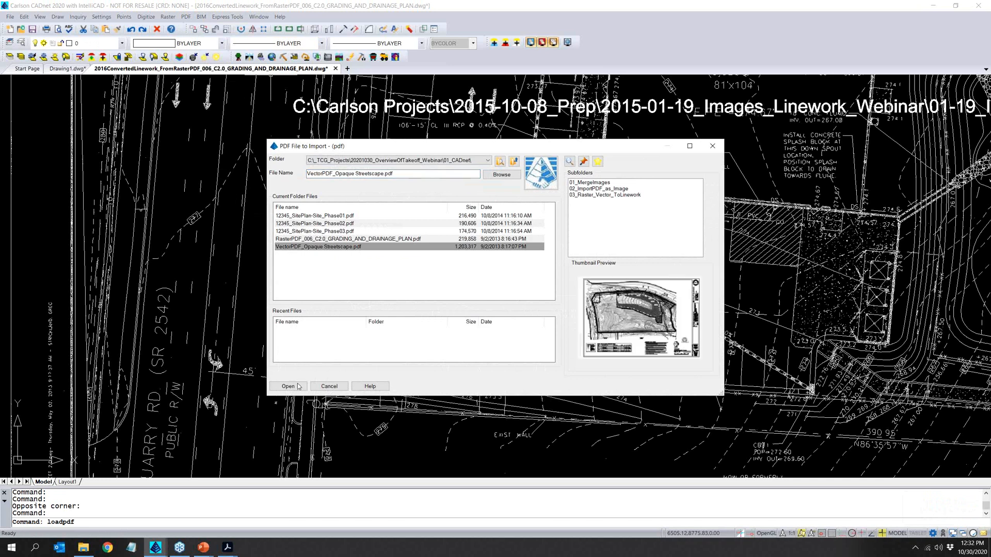
left_click(288, 386)
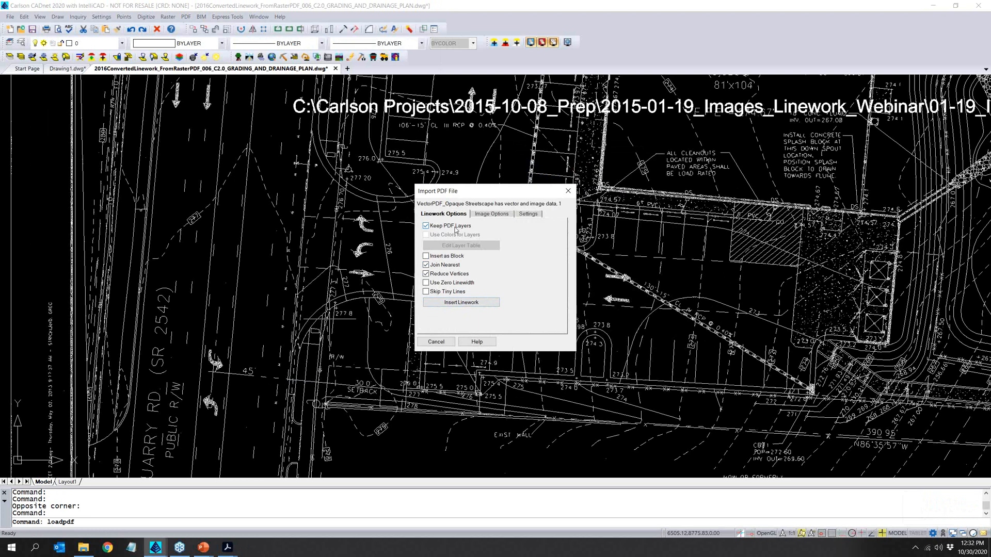
mouse_move(228, 547)
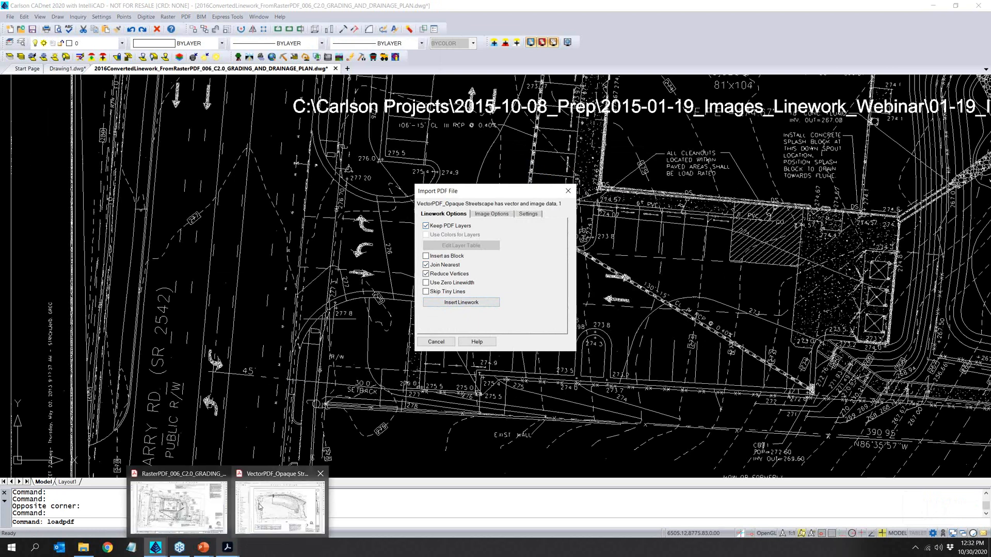
mouse_move(259, 506)
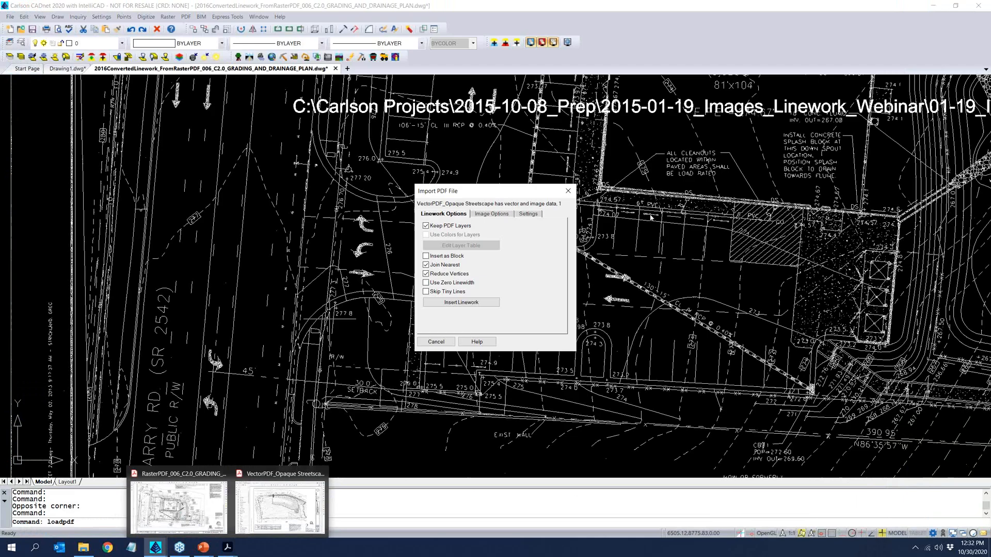
left_click(473, 304)
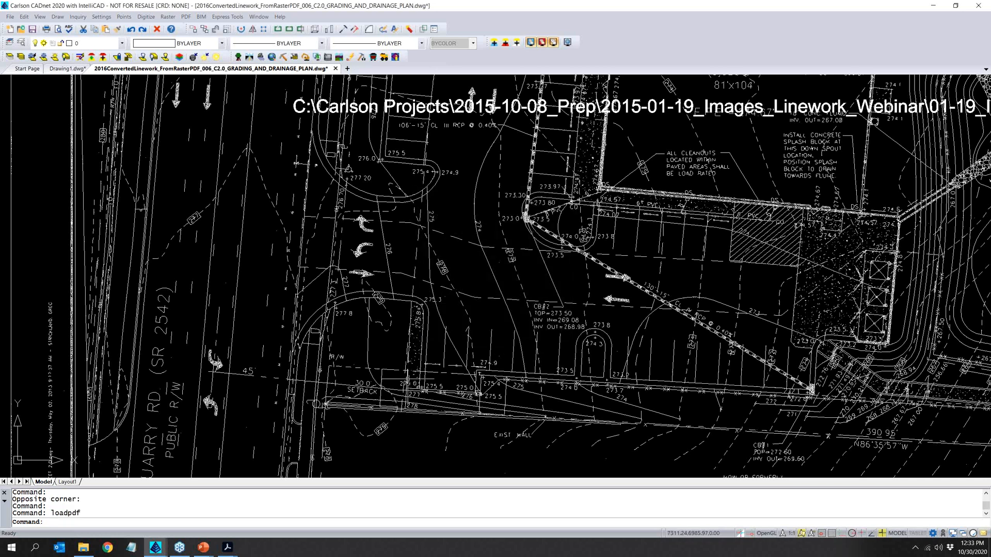
- Open the drawing 2016ConvertedLinework_FromVectorPDF_RKMGLFP.dwg and check its list of layers
left_click(21, 32)
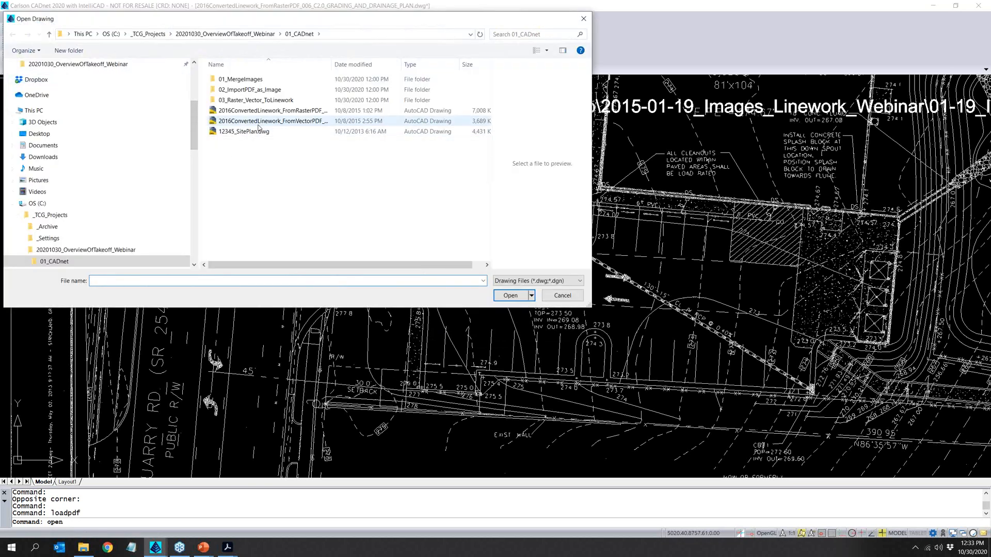
left_click(258, 124)
double_click(258, 124)
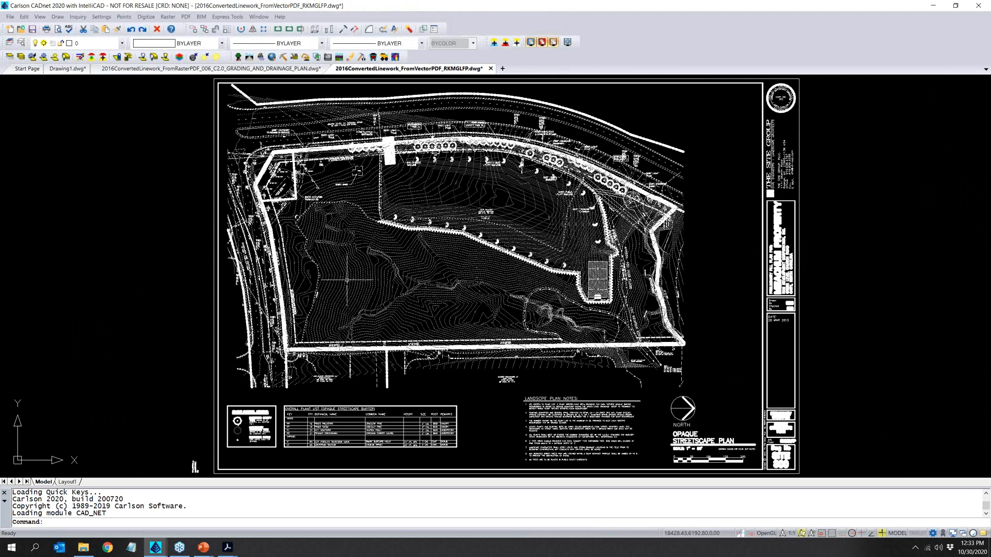
left_click(121, 45)
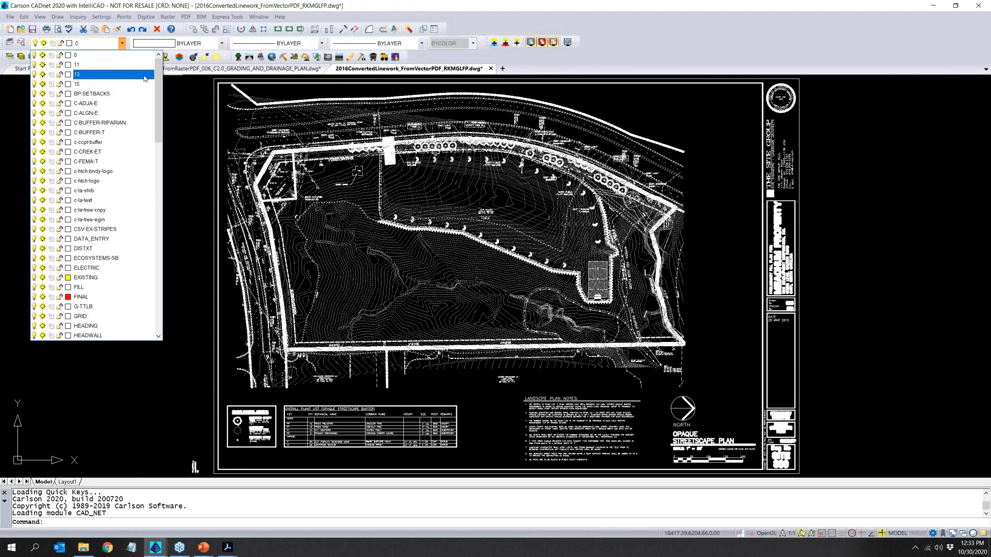
mouse_move(162, 83)
left_mouse_down()
mouse_move(166, 97)
mouse_move(161, 66)
left_mouse_up()
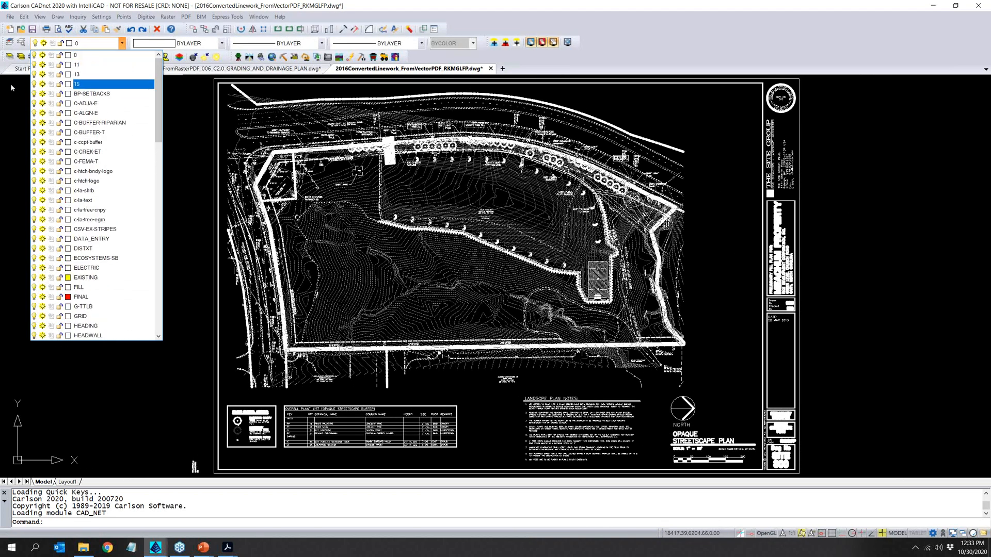
- Isolate the contour layers by selecting contours in the lower middle of the site, and restore the hidden layers
left_click(10, 60)
left_click(9, 60)
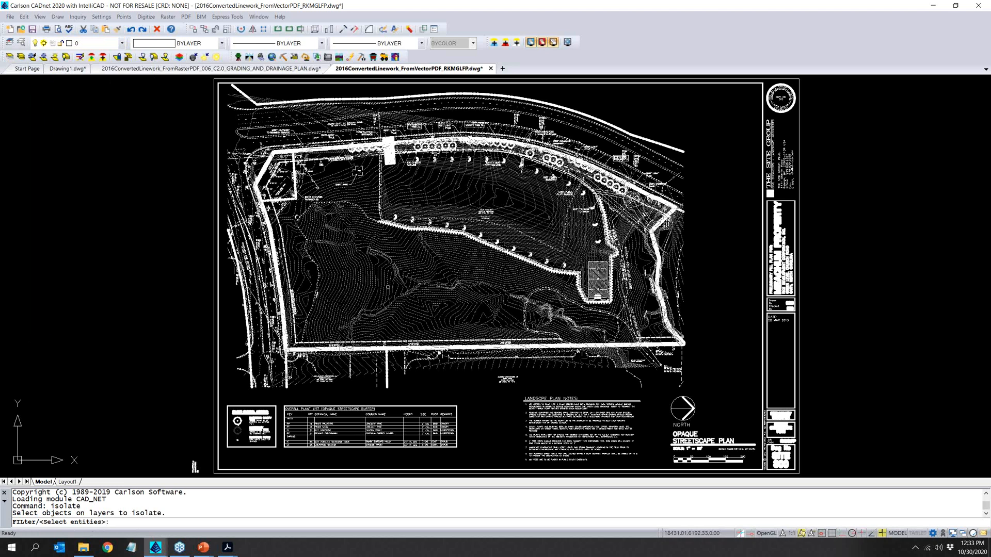
left_click(486, 310)
left_click(447, 287)
key("Return")
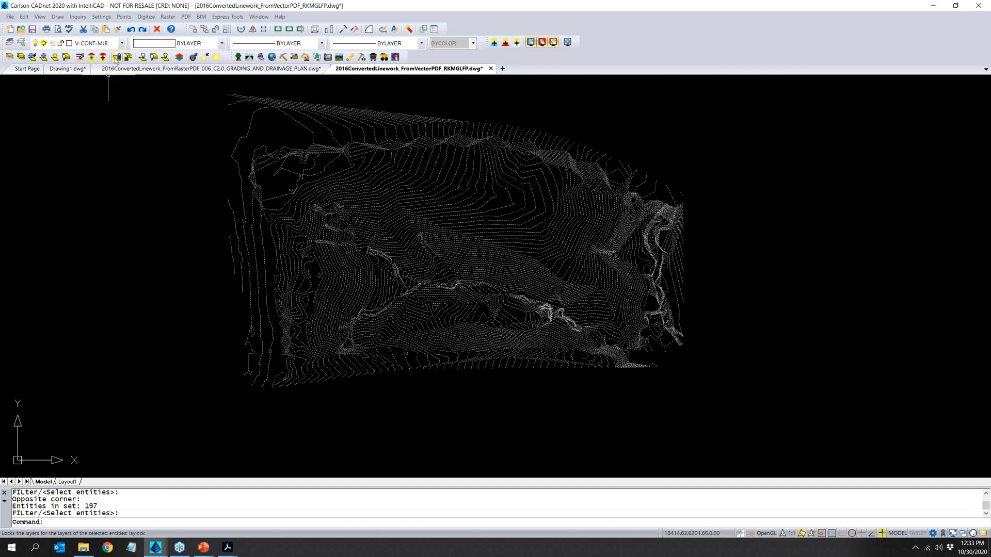
left_click(122, 44)
left_click(121, 46)
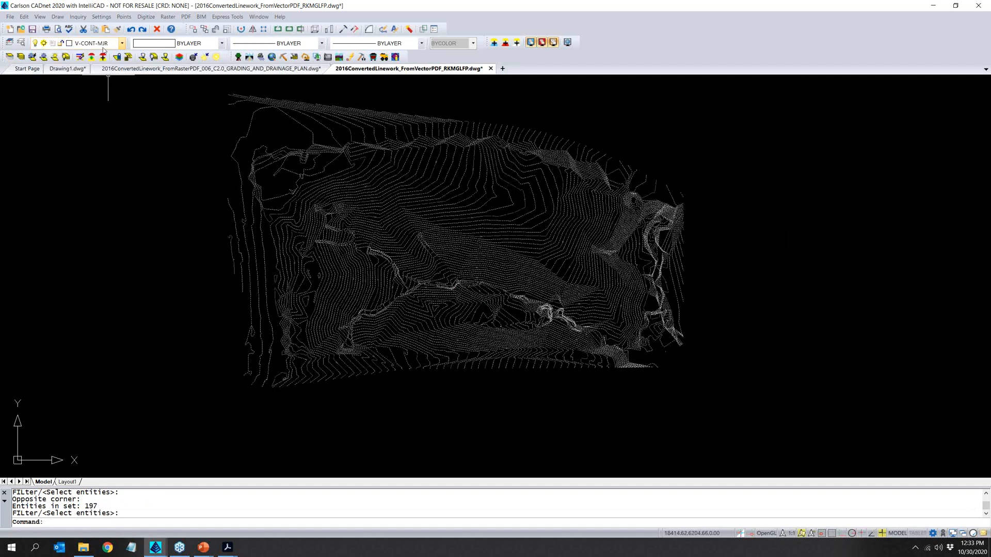
left_click(22, 57)
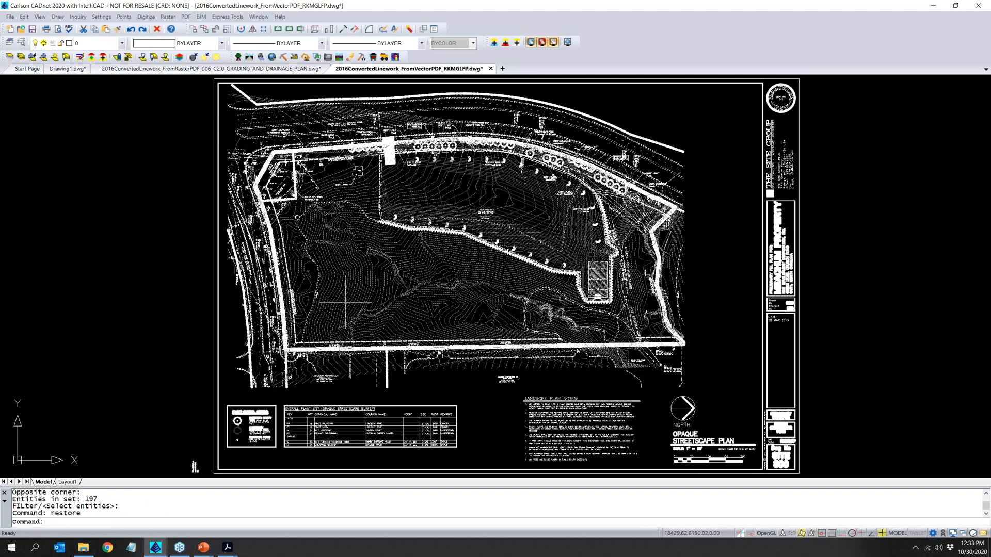
- Select part of the lettering in "CAROLINA CHERRY LAUREL" in the plant list to examine how the text was vectorized, and clear the selection
scroll(380, 442, "up", 3)
scroll(376, 429, "up", 8)
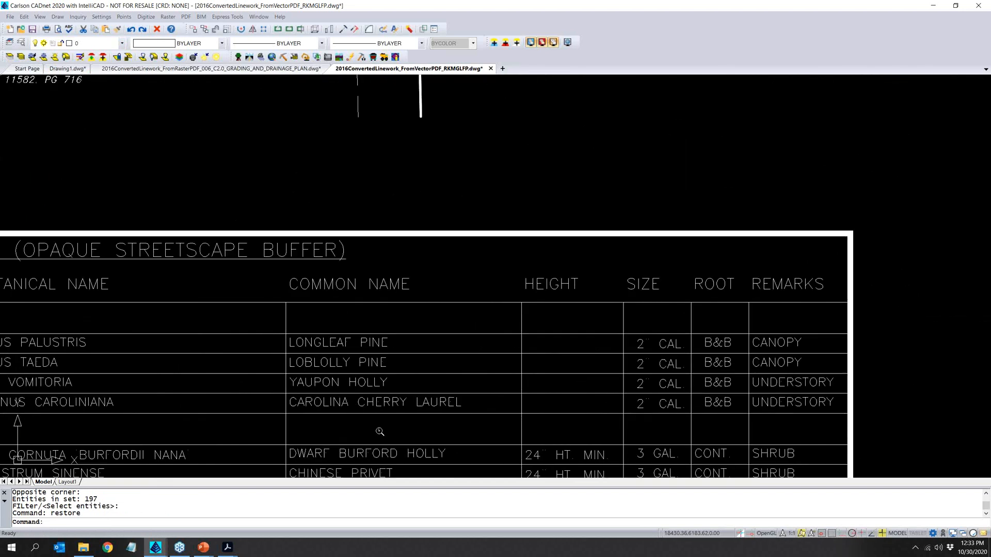
left_click(361, 358)
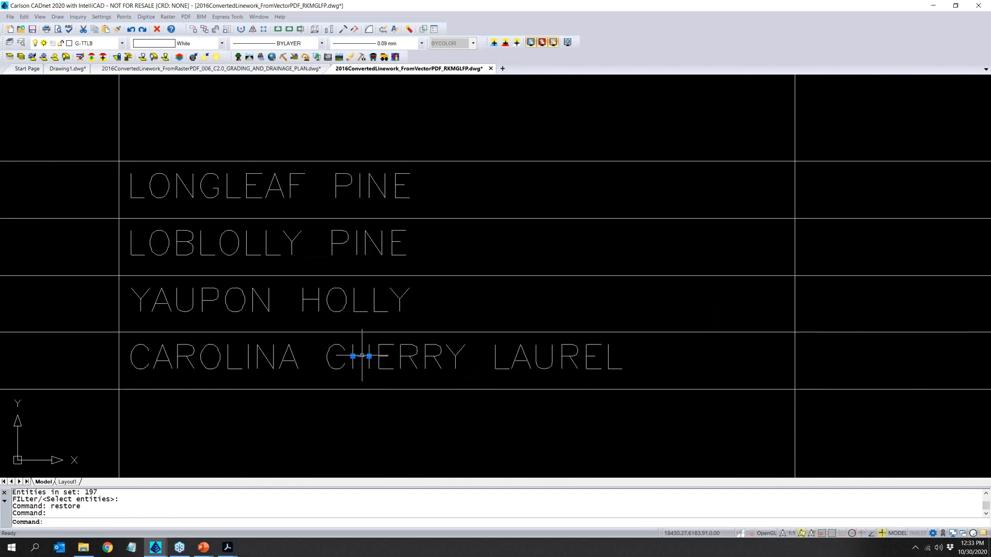
left_click(357, 364)
left_click(347, 374)
scroll(350, 376, "down", 3)
scroll(350, 378, "down", 4)
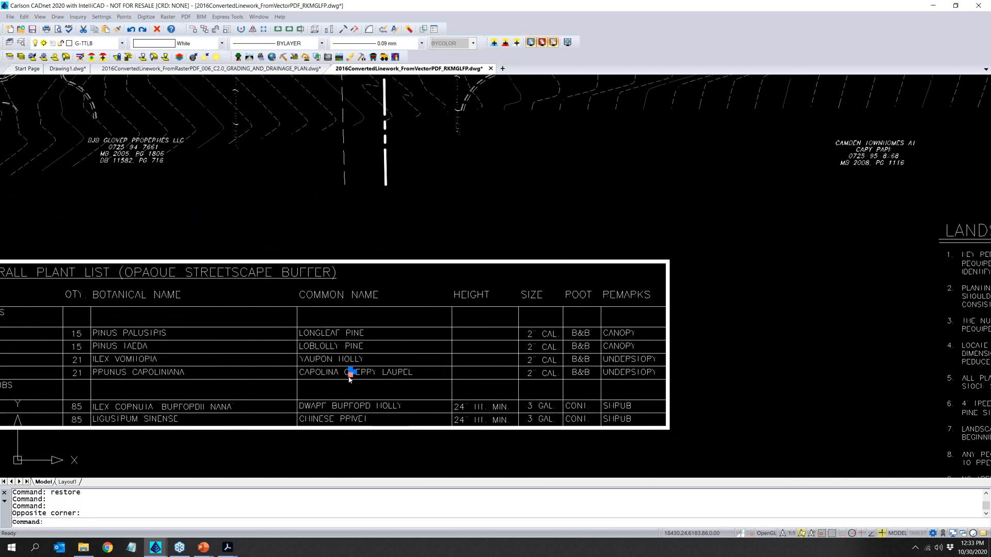
middle_click_drag(359, 178, 361, 296)
key("Escape")
key("Escape")
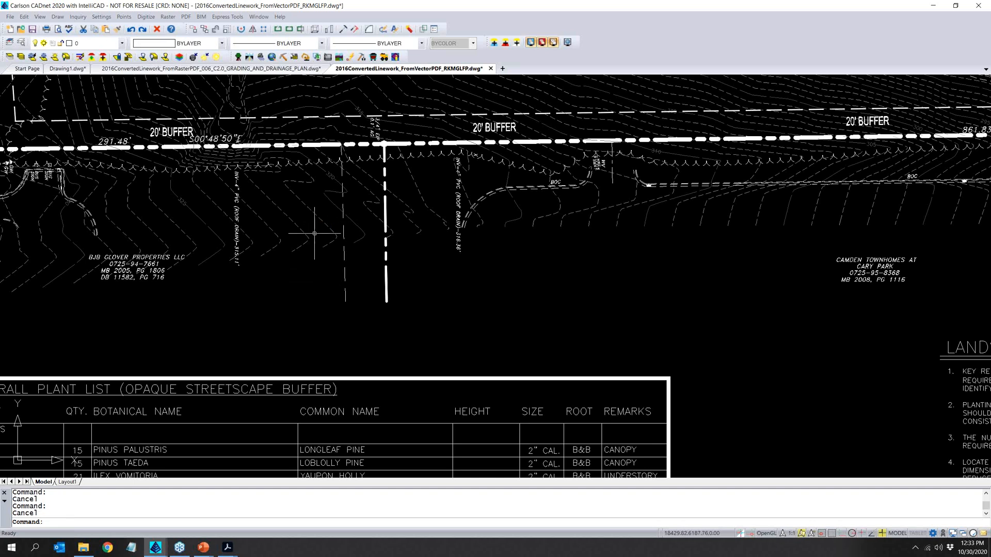
- Convert dashes to polylines using two adjacent dashes of a contour as samples and a crossing window over the surrounding contours
scroll(333, 232, "down", 4)
middle_click_drag(443, 131, 401, 241)
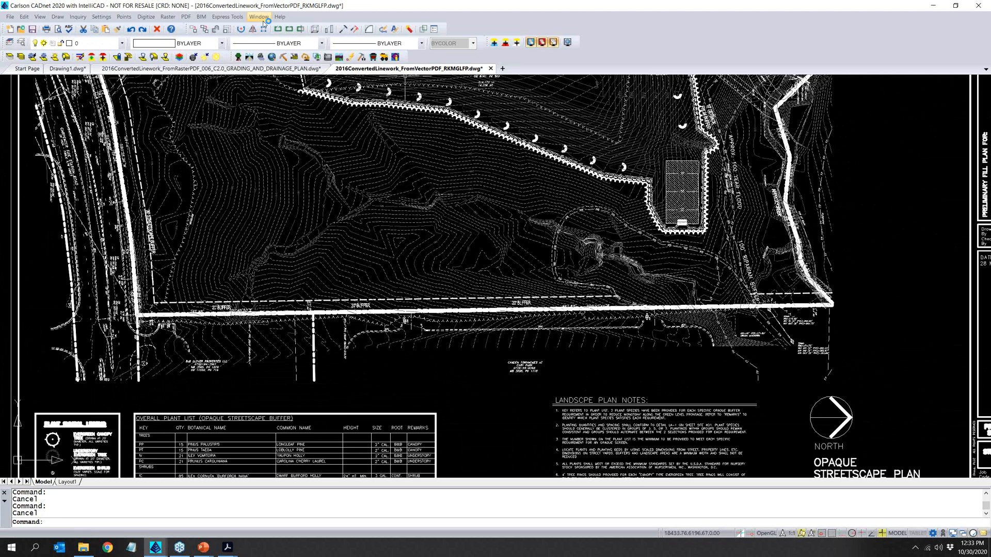
left_click(201, 17)
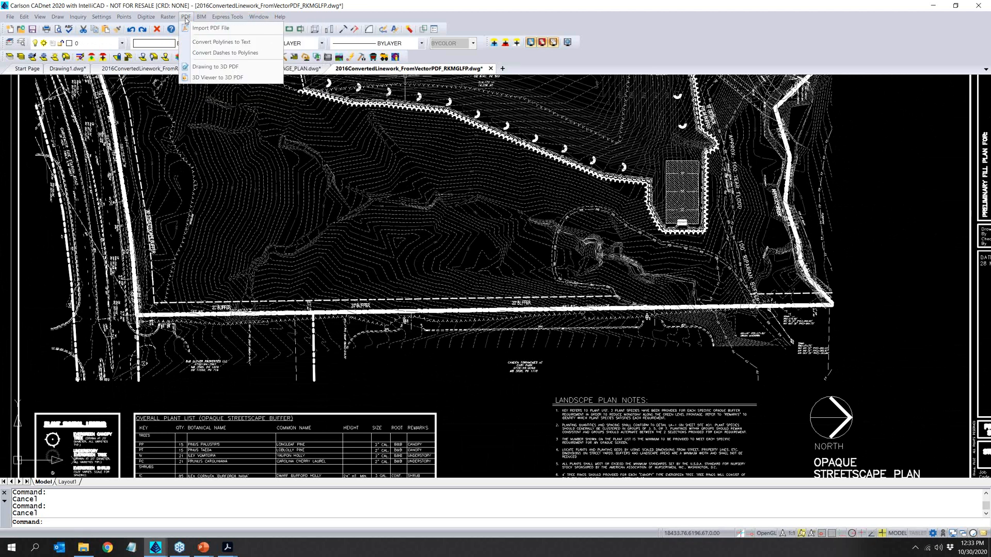
left_click(192, 54)
scroll(389, 255, "up", 6)
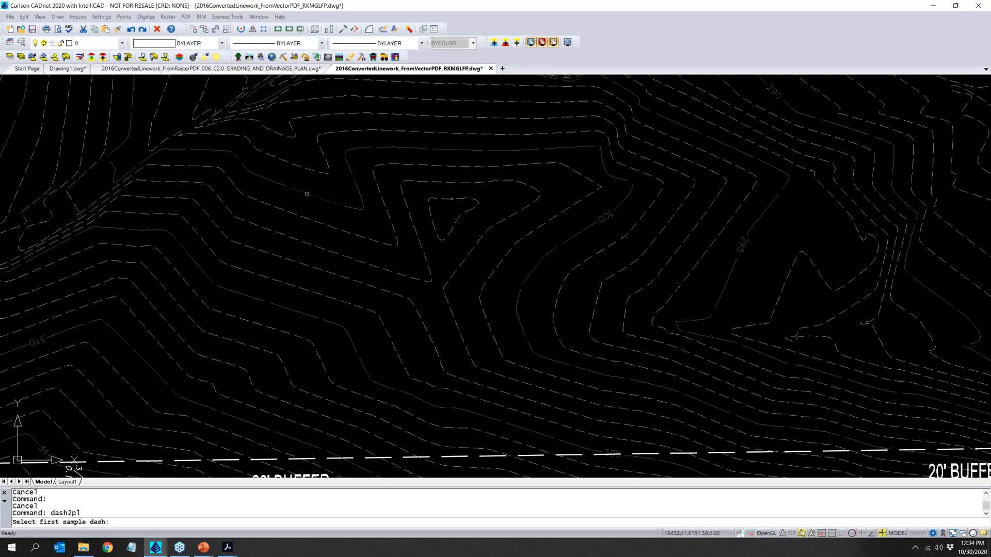
left_click(307, 194)
left_click(277, 183)
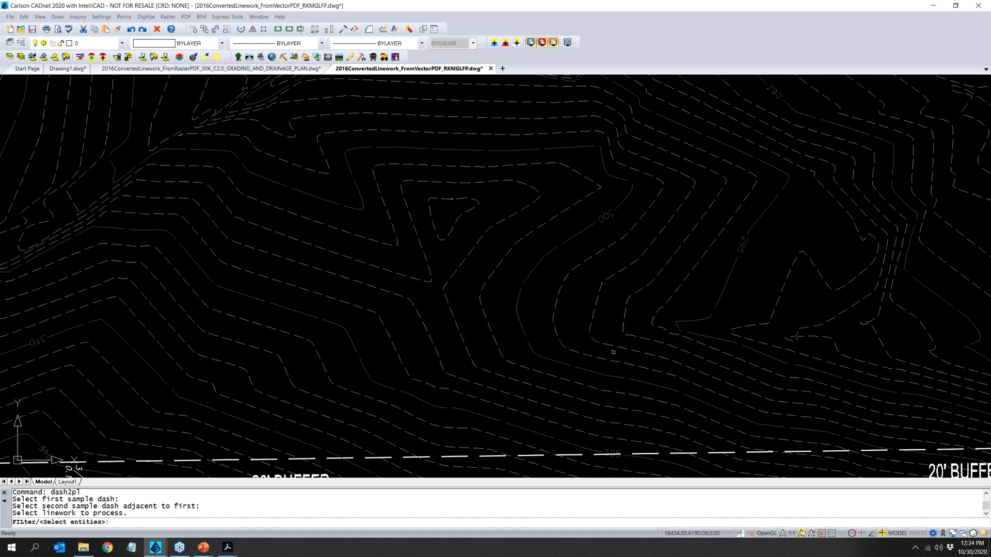
left_click(632, 340)
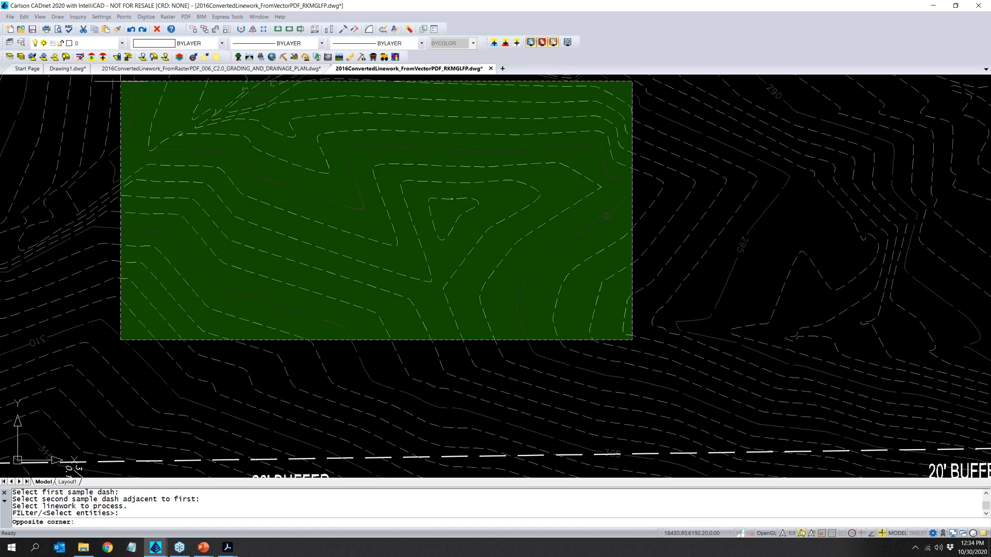
left_click(115, 92)
key("Return")
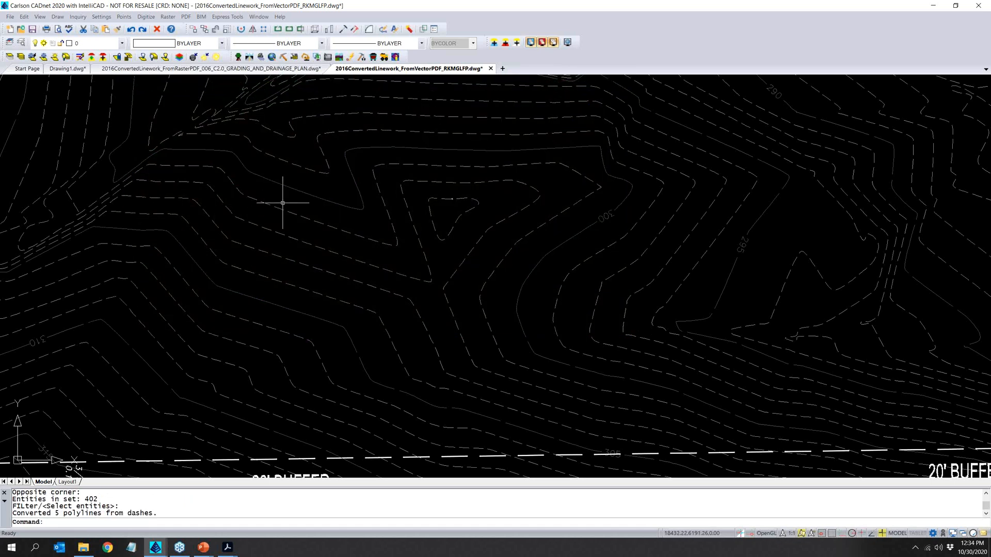
- Select the joined contour in the lower middle of the site to examine its extent across the plan, and clear the selection
left_click(292, 189)
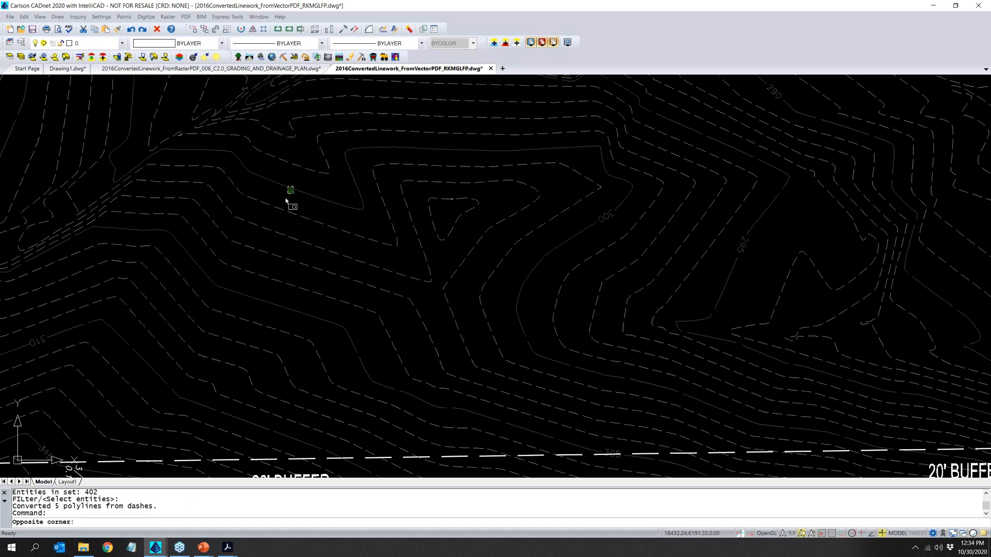
left_click(285, 198)
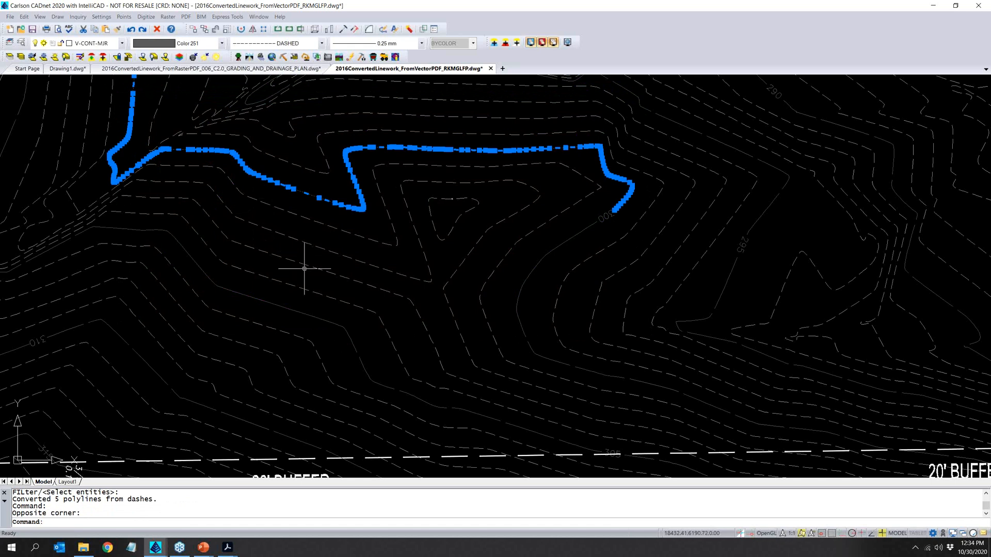
scroll(374, 312, "down", 5)
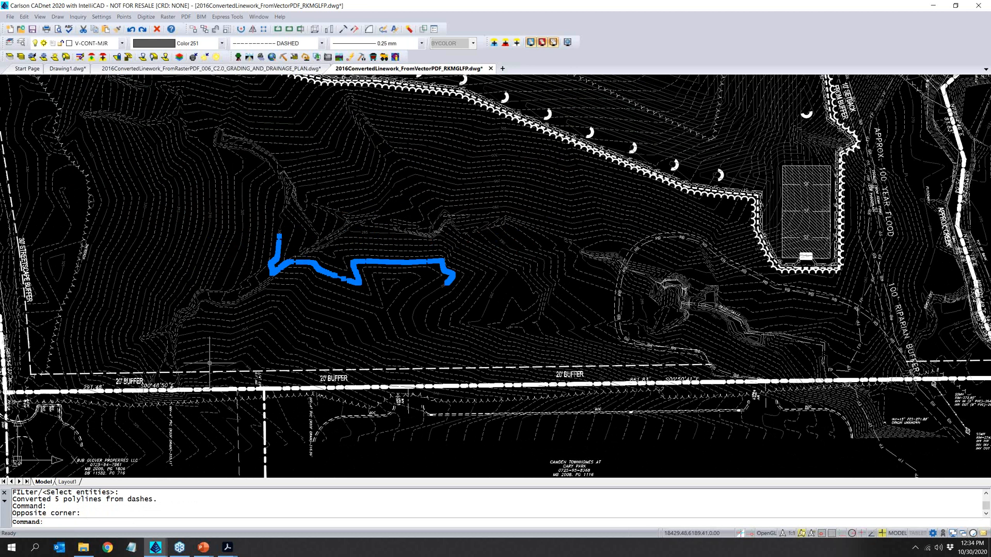
scroll(199, 360, "down", 3)
key("Escape")
key("Escape")
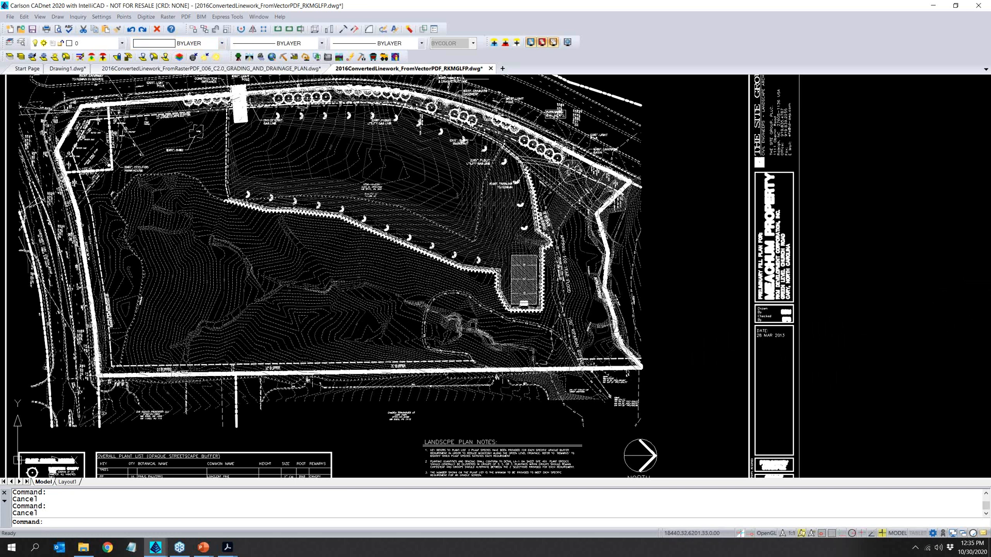
- Close both converted linework drawings and Drawing1.dwg without saving the changes
left_click(490, 68)
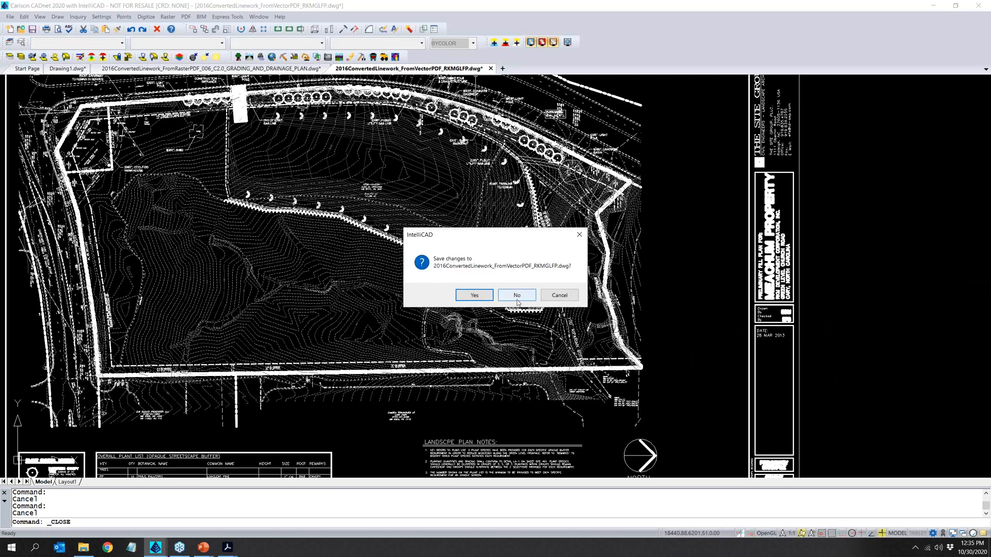
left_click(517, 301)
left_click(335, 68)
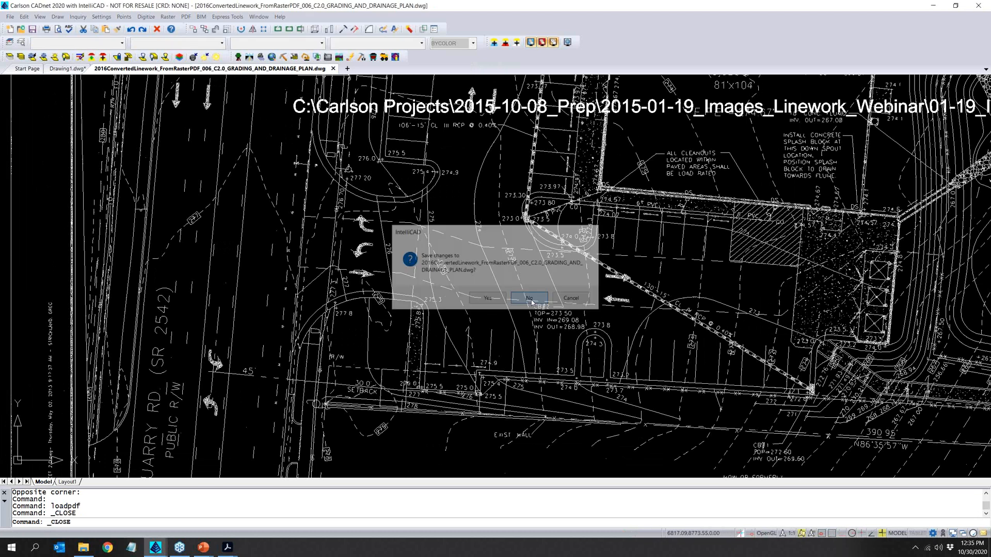
left_click(529, 299)
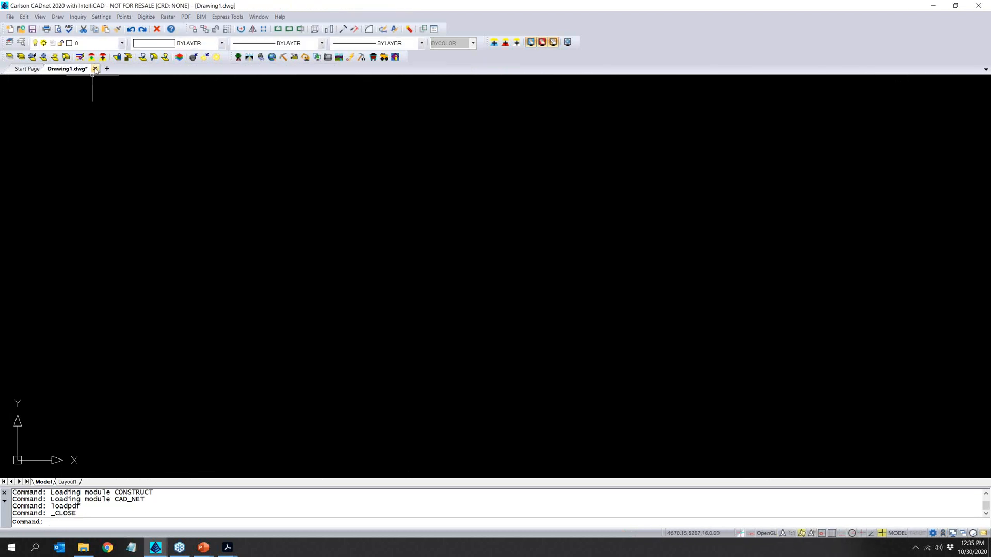
left_click(95, 68)
left_click(498, 296)
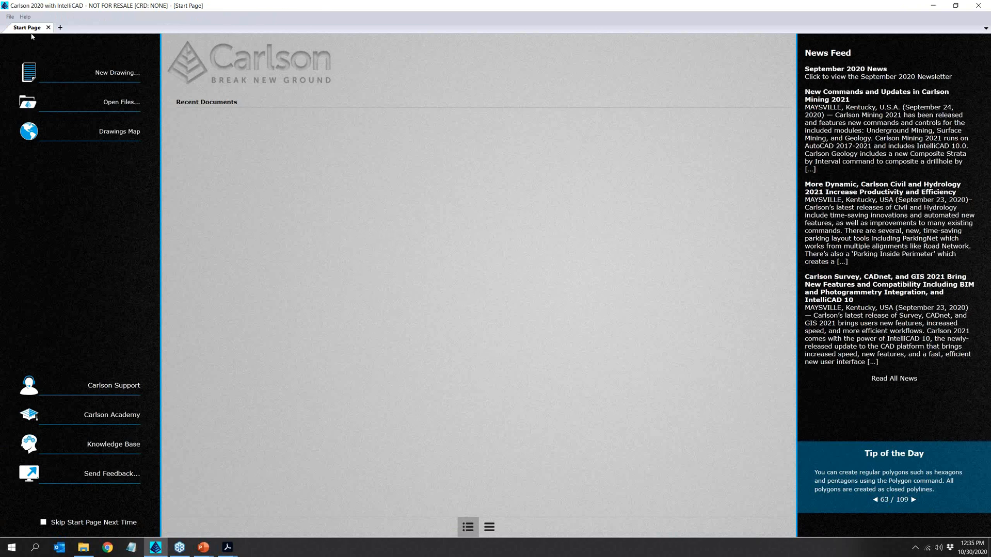
- Start a new drawing and set its save folder to C:\_TCG_Projects\20201030_OverviewOfTakeoff_Webinar\01_CADnet
left_click(60, 28)
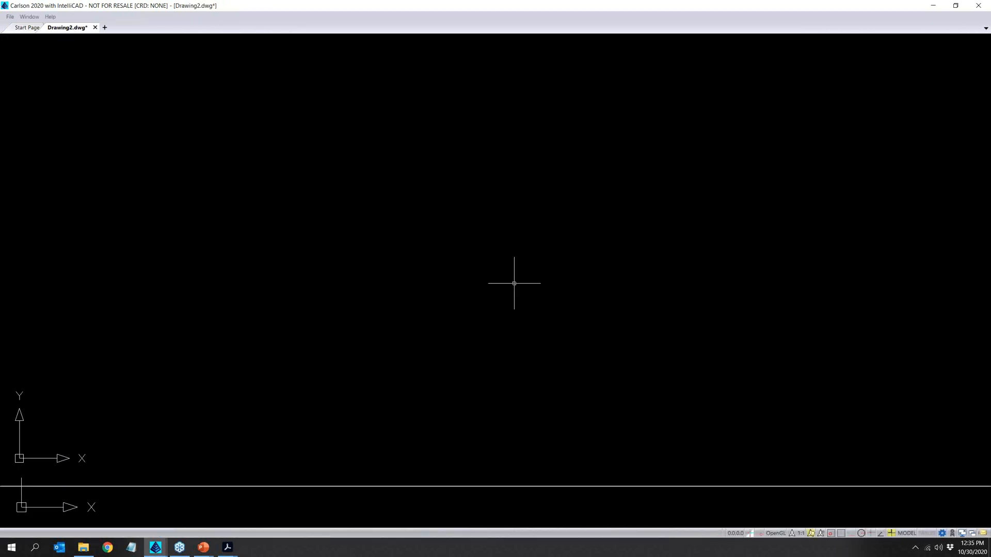
left_click(458, 195)
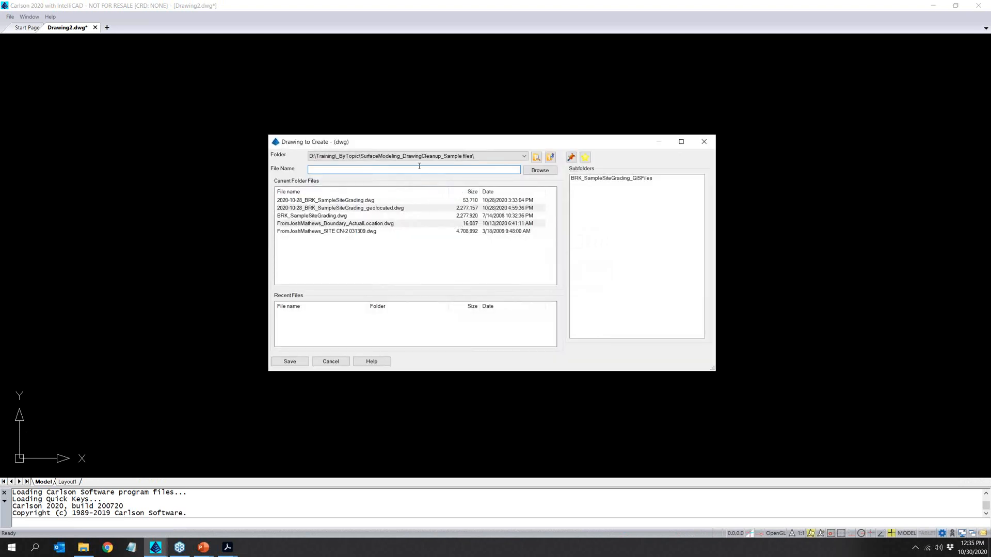
left_click(438, 158)
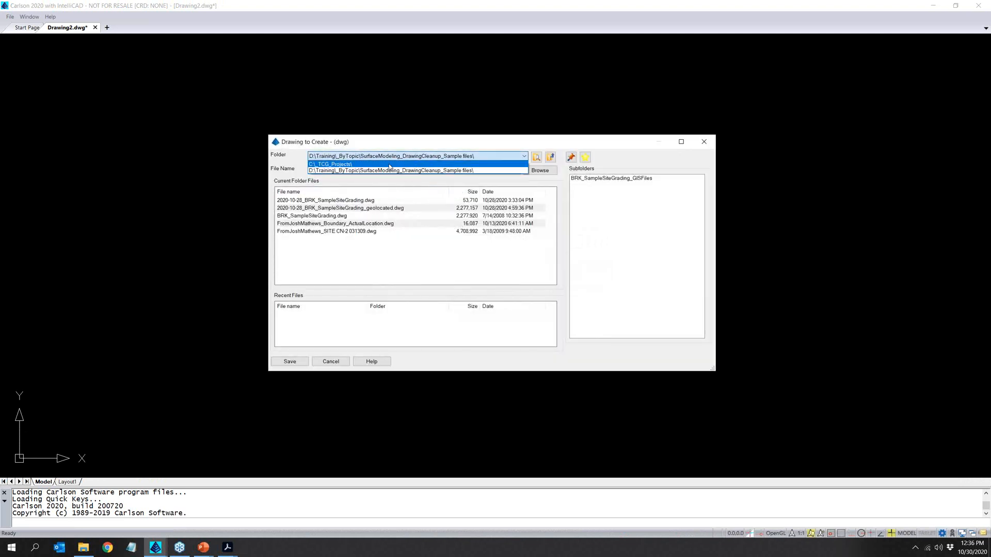
left_click(459, 175)
double_click(601, 178)
double_click(593, 179)
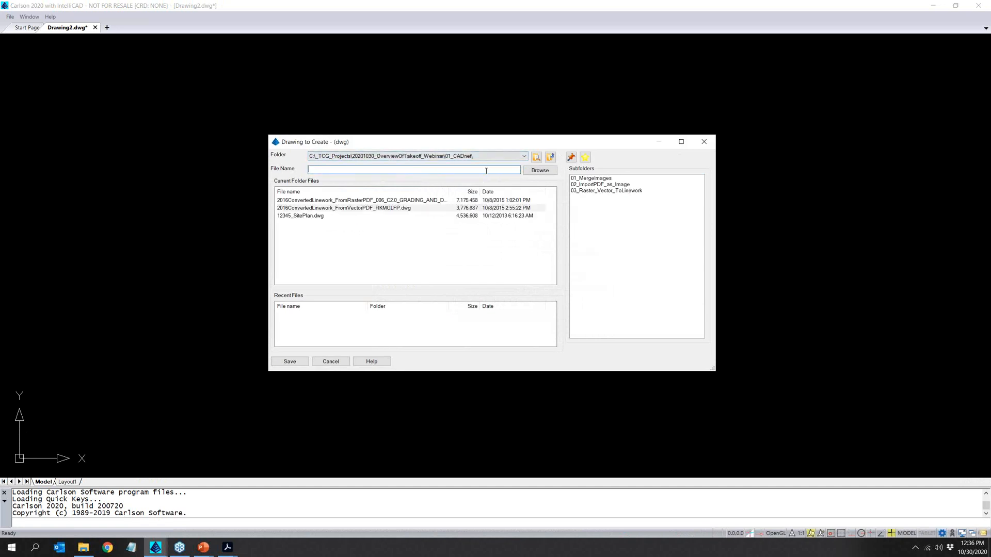
type("20-")
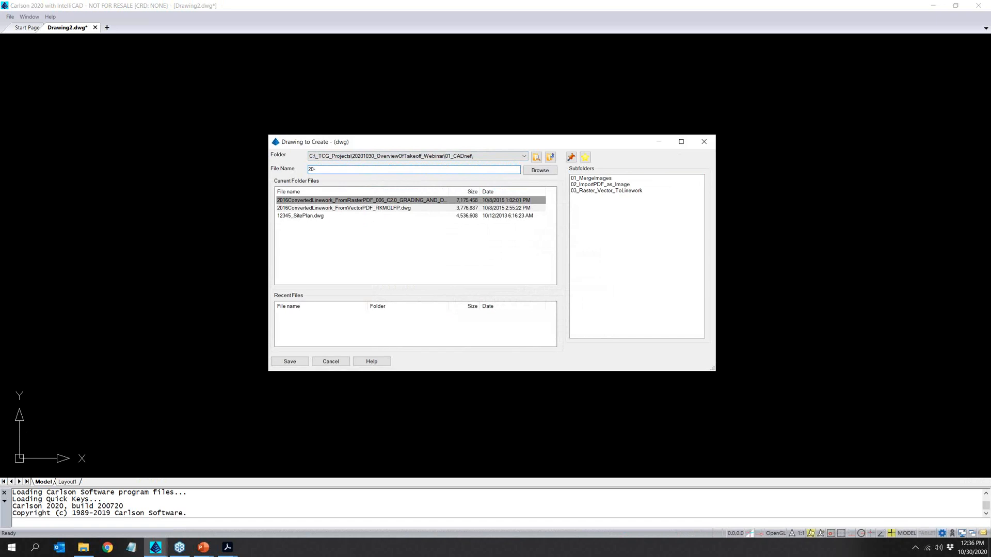
key("BackSpace")
type("20-10-30_CADnet_")
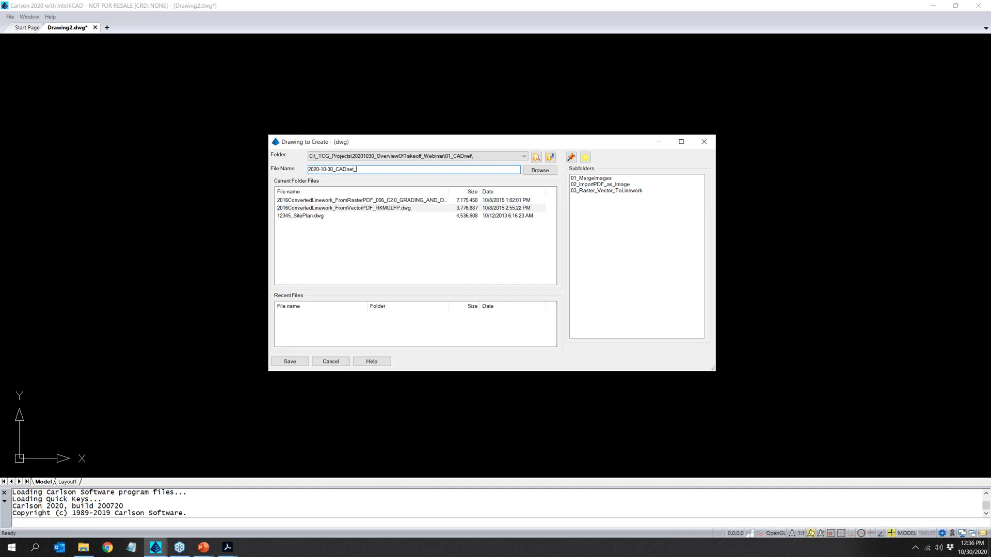
type("digitizing")
key("Return")
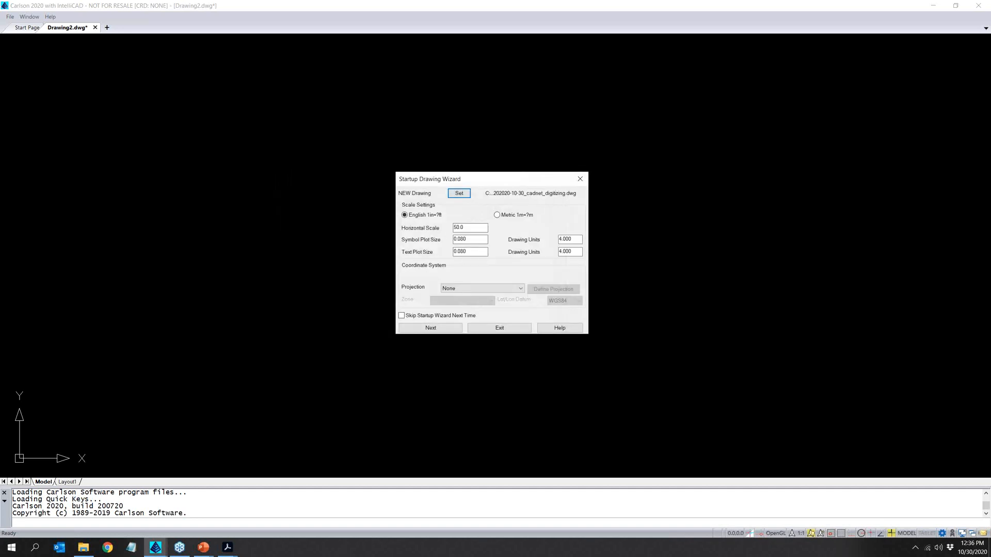
left_click(511, 328)
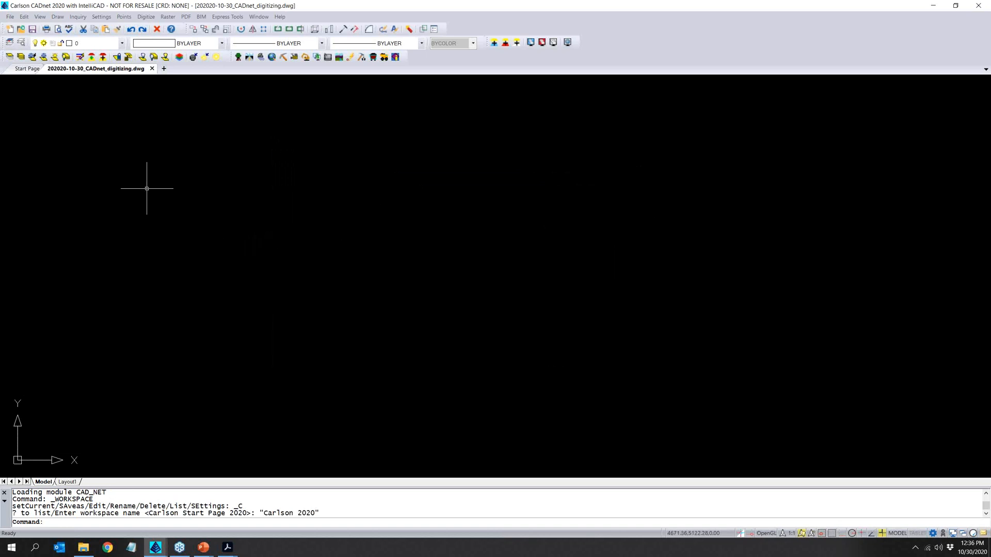
- Start importing RasterPDF_006_C2.0_GRADING_AND_DRAINAGE_PLAN.pdf and save its image as RasterPDF_006_C2.tif in the 01_CADnet folder
left_click(186, 16)
left_click(210, 28)
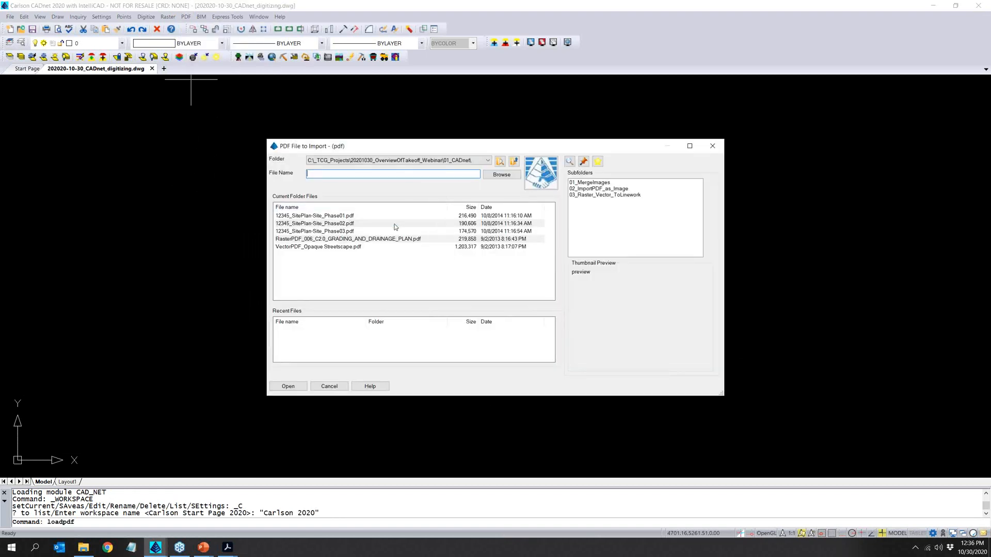
left_click(335, 240)
left_click(293, 388)
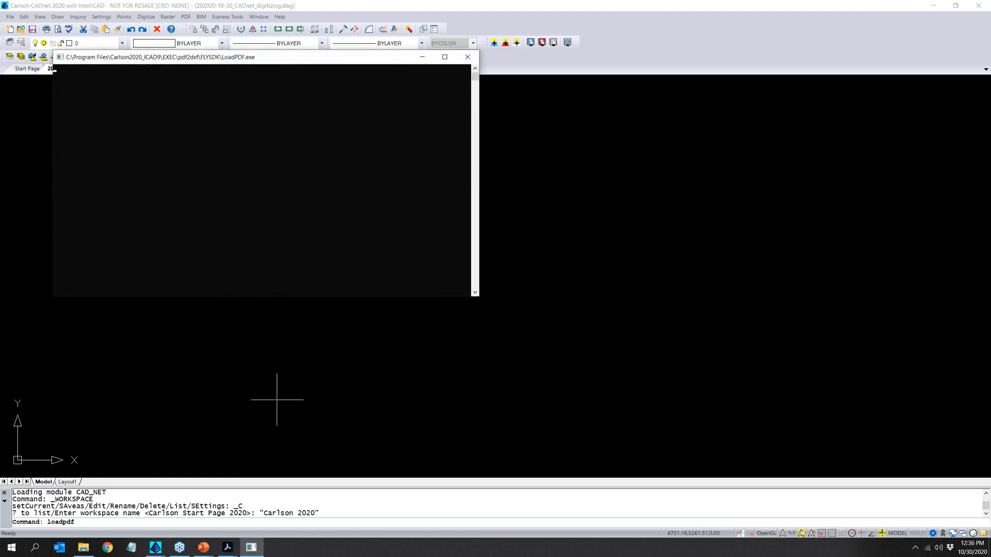
left_click(425, 228)
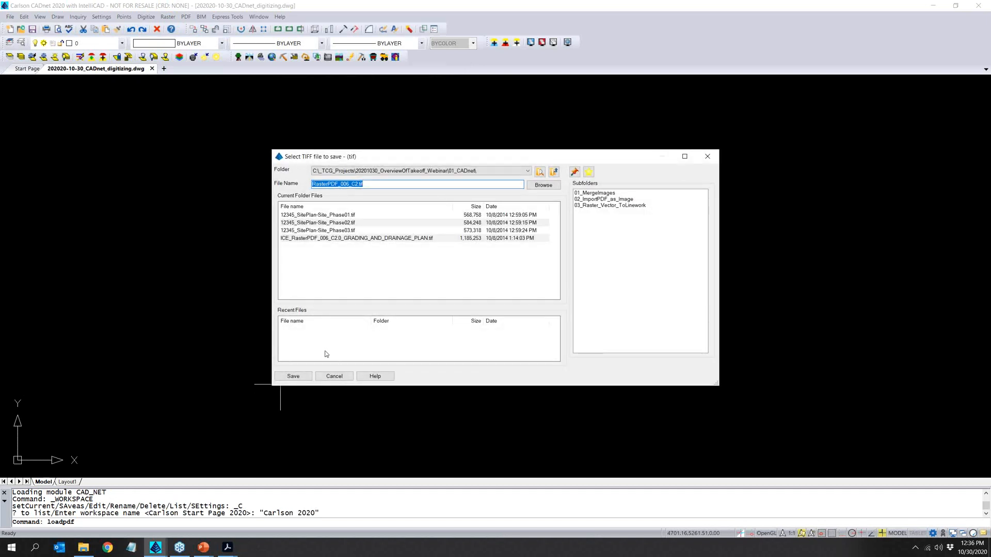
left_click(374, 184)
left_click(292, 376)
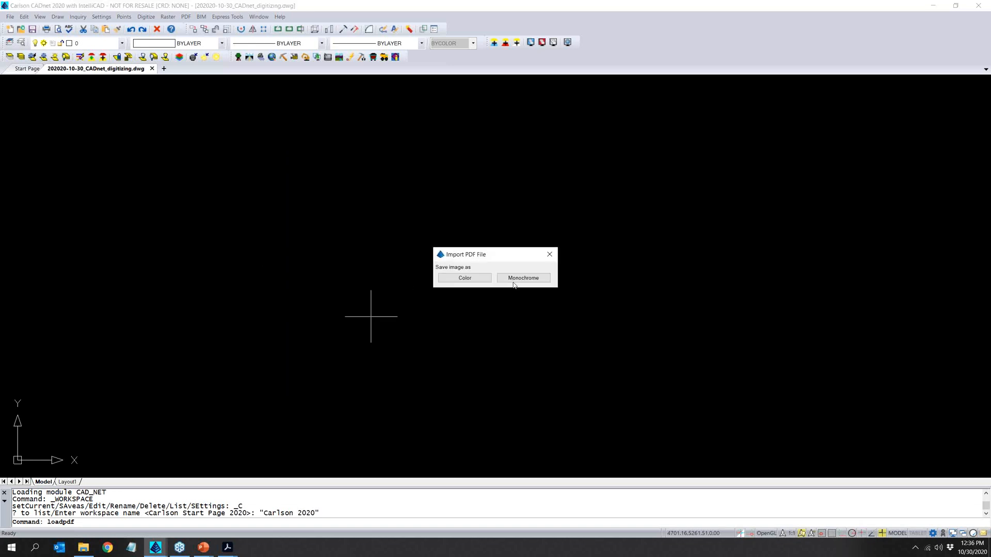
- Convert the plan image to monochrome and insert it at a picked point with scale 1 and rotation angle 0
left_click(521, 278)
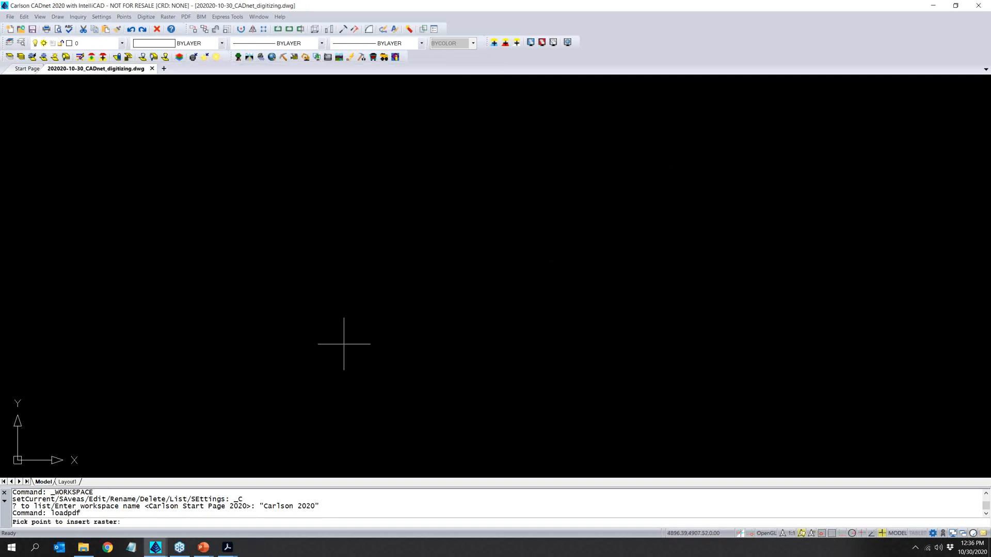
left_click(294, 372)
key("Return")
key("Return")
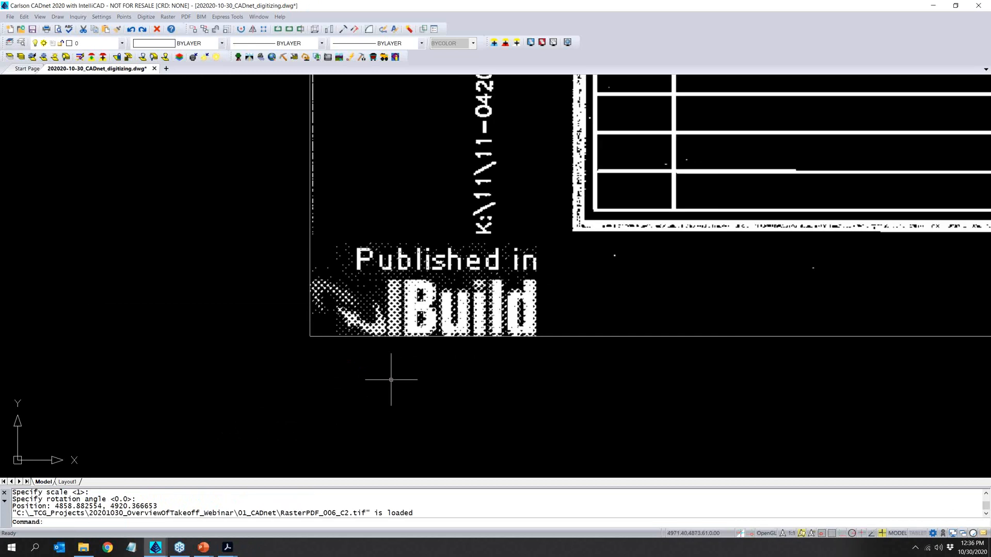
- Select the inserted plan image to check its extent, clear the selection, and examine the plan detail beside Rock Quarry Rd
scroll(391, 379, "down", 10)
scroll(469, 373, "up", 4)
left_click(534, 313)
left_click(524, 295)
left_click(574, 279)
left_click(504, 254)
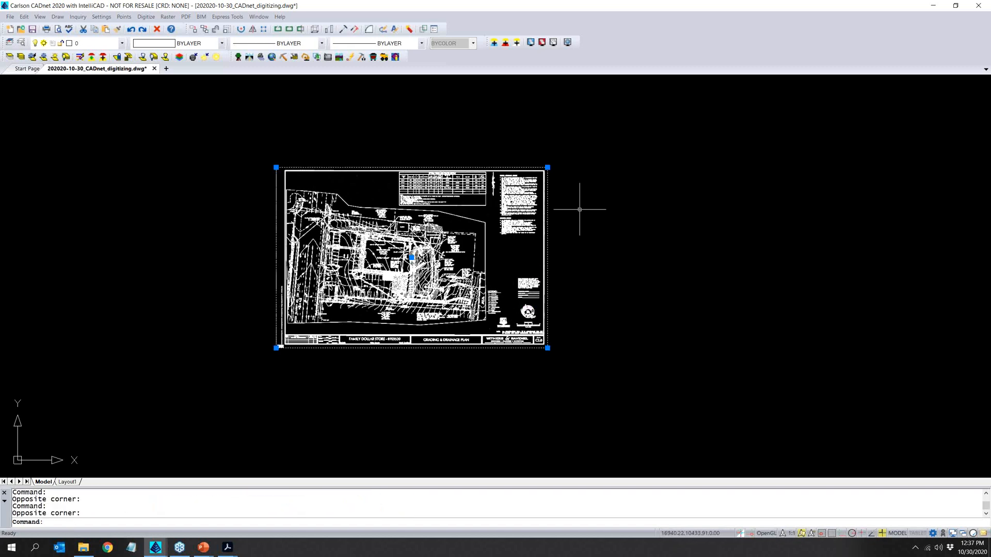
key("Escape")
key("Escape")
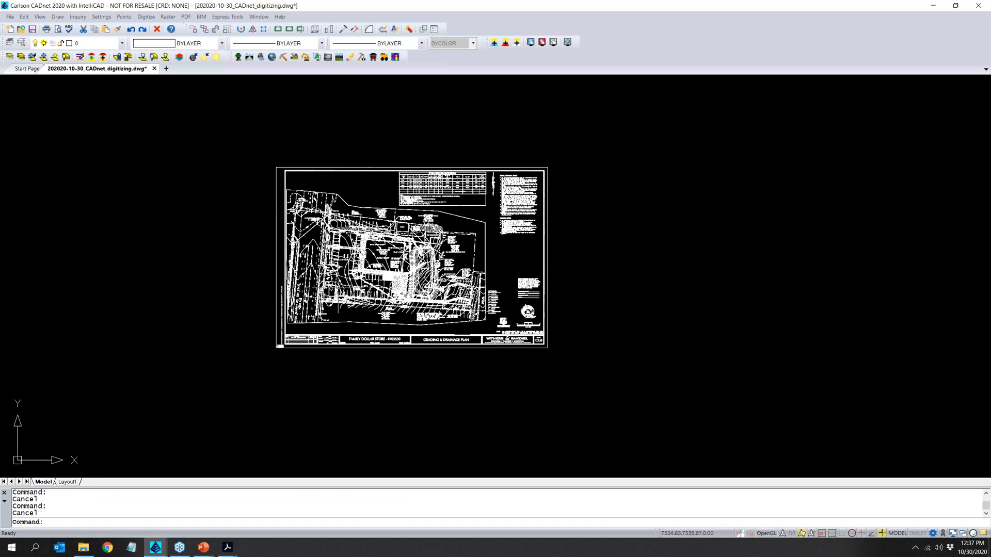
scroll(329, 309, "up", 5)
scroll(325, 310, "up", 4)
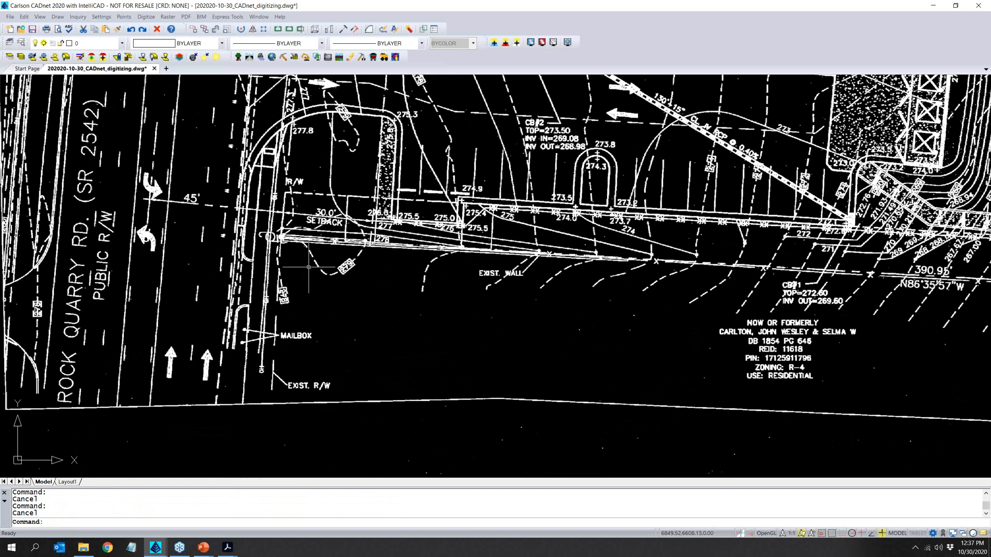
- Measure the distance between the 20 and 0 marks on the plan's graphic scale bar
scroll(309, 267, "down", 2)
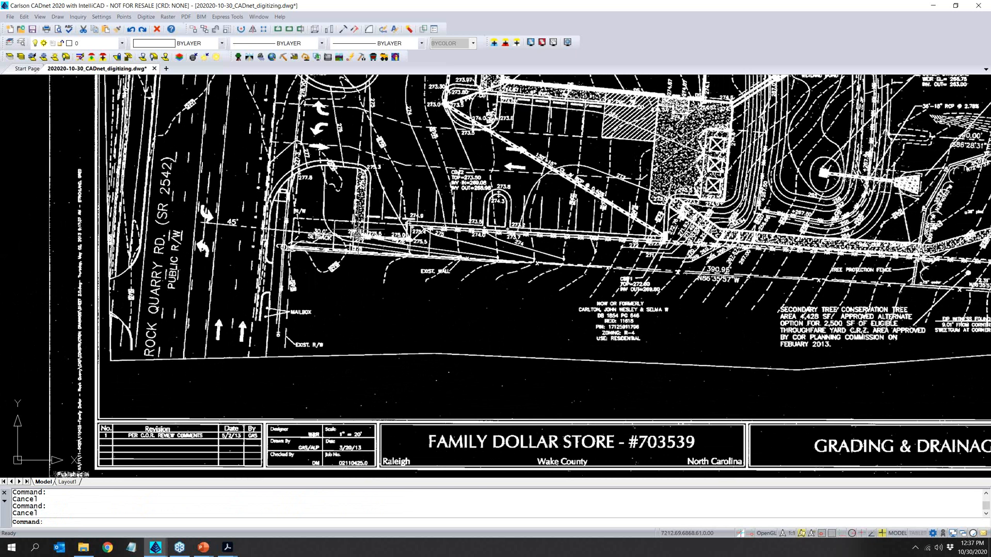
scroll(356, 247, "down", 2)
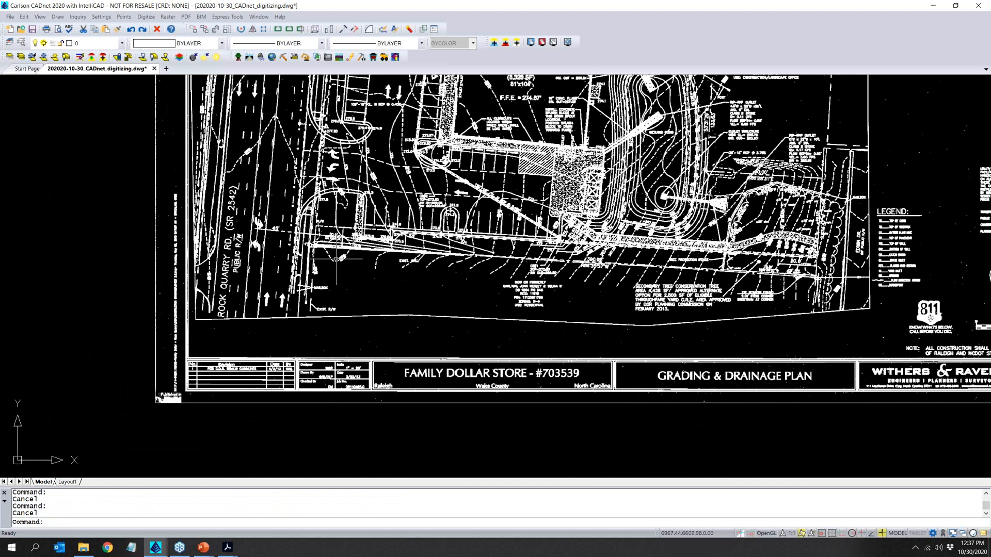
scroll(335, 259, "down", 2)
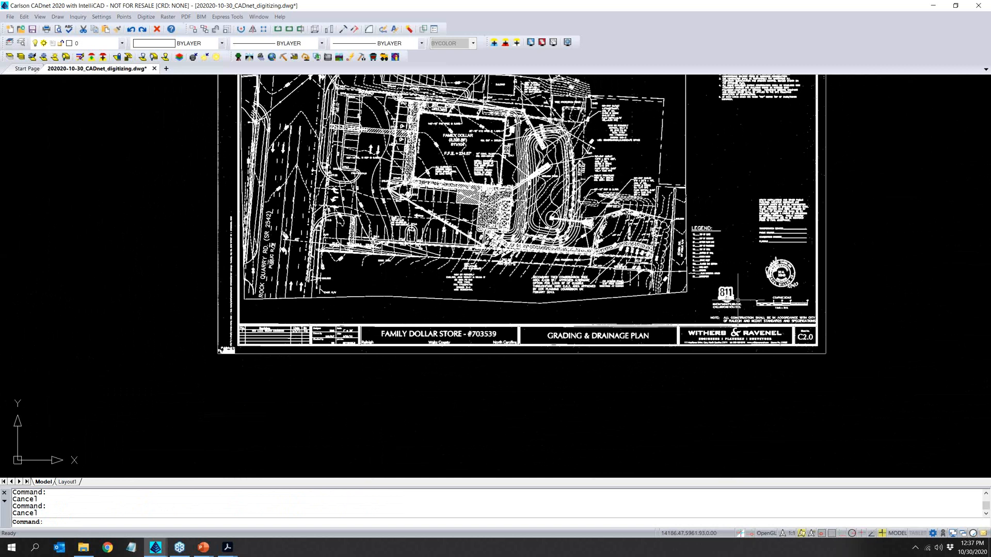
scroll(773, 317, "up", 3)
scroll(774, 299, "up", 5)
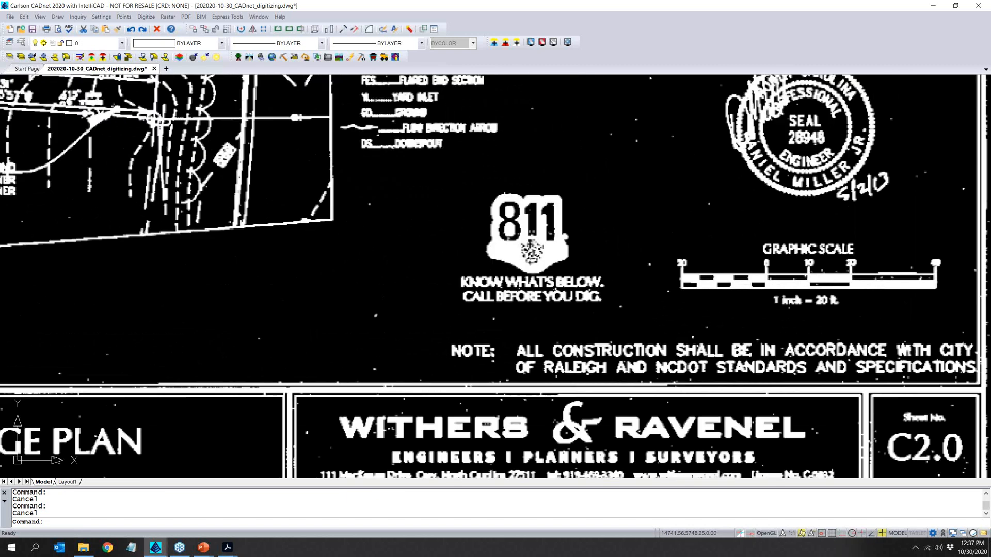
scroll(771, 298, "up", 1)
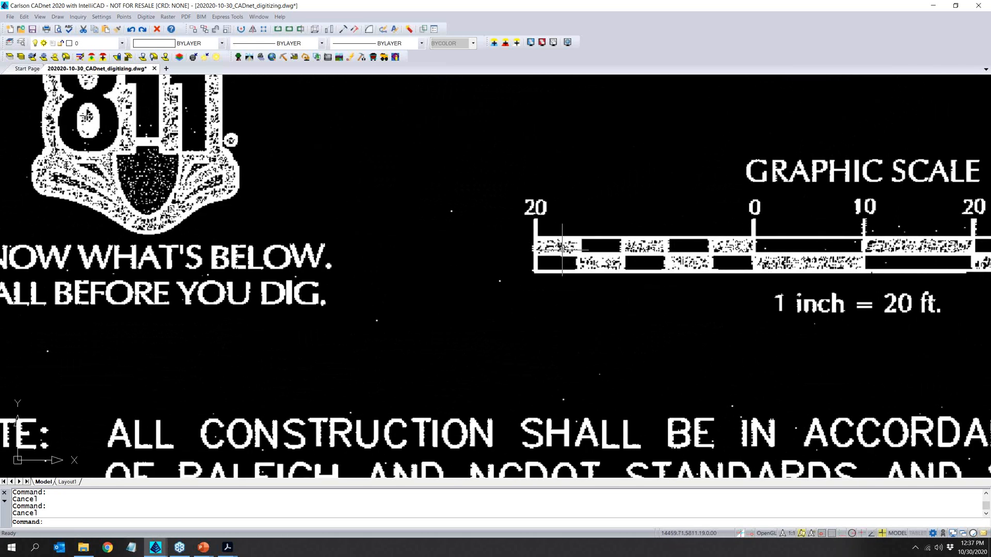
type("d")
key("Return")
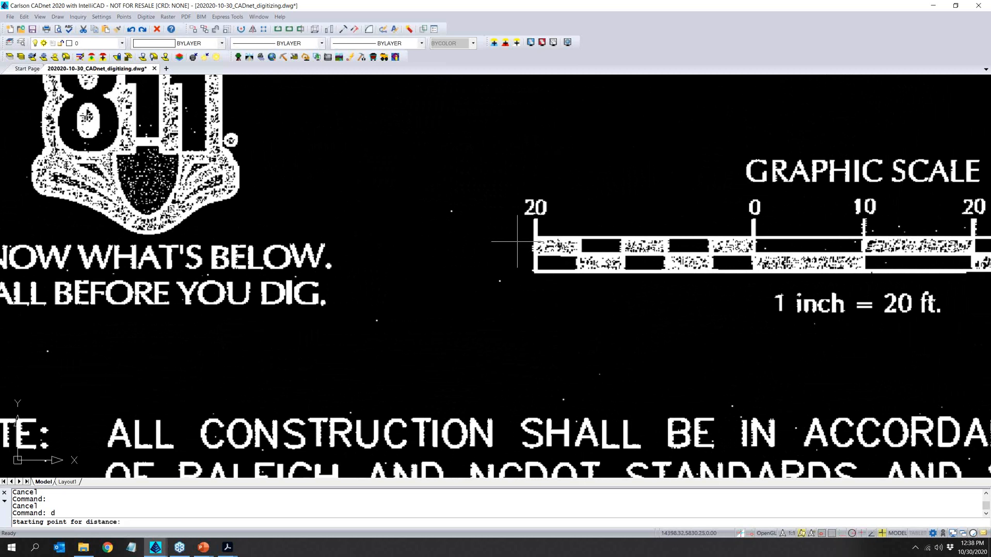
left_click(535, 219)
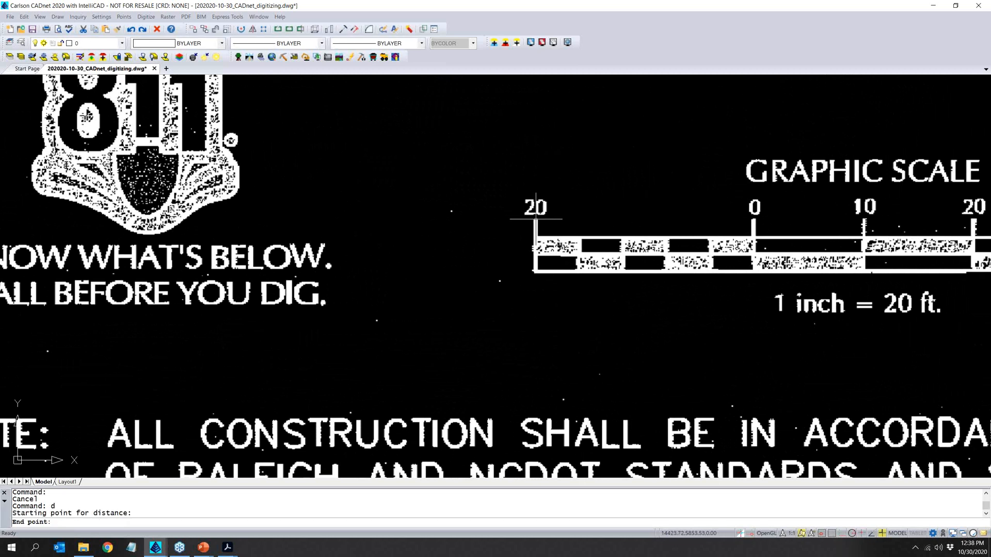
left_click(754, 220)
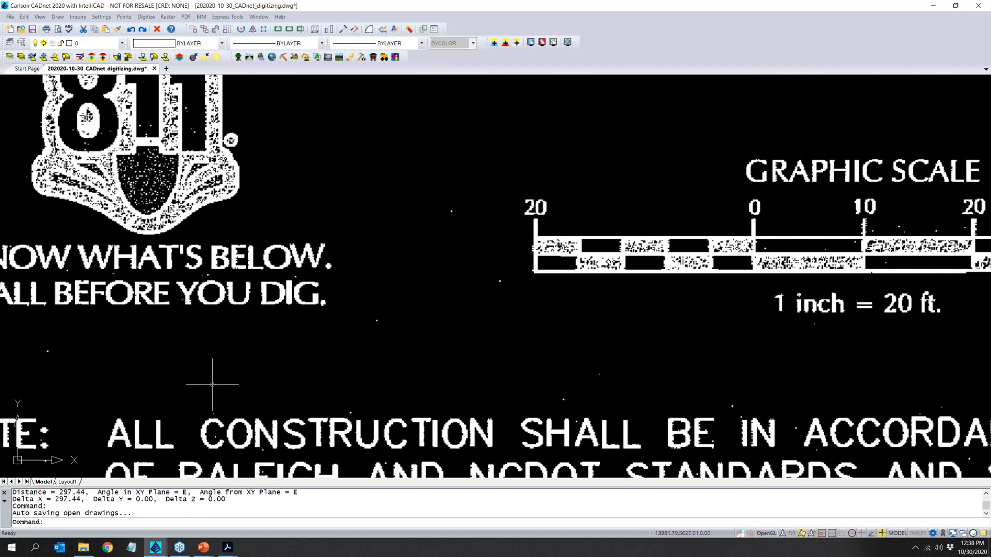
- Scale the entire drawing in 2D with the Scale Wizard, picking the graphic scale's 20 and 0 marks and using a target distance of 20
left_click(29, 17)
mouse_move(50, 137)
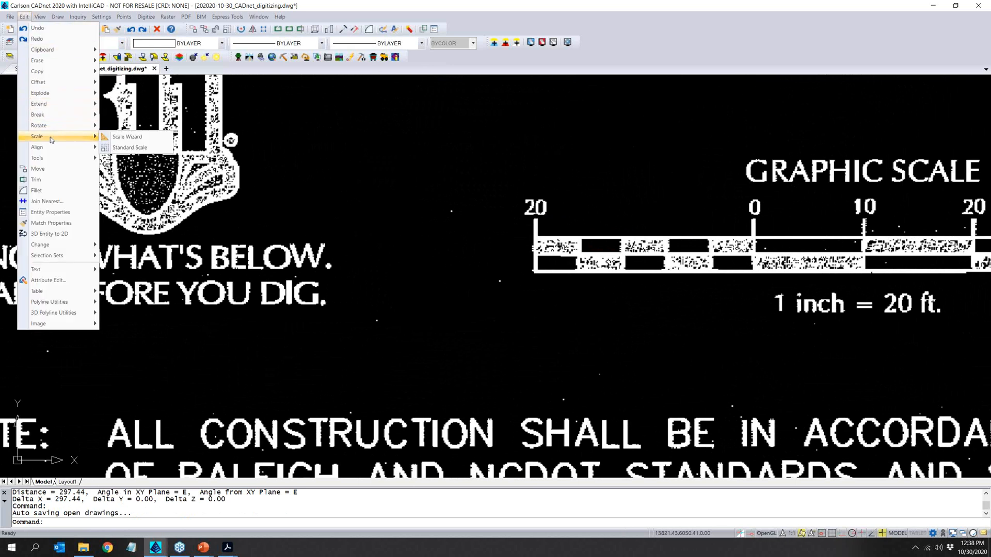
left_click(128, 137)
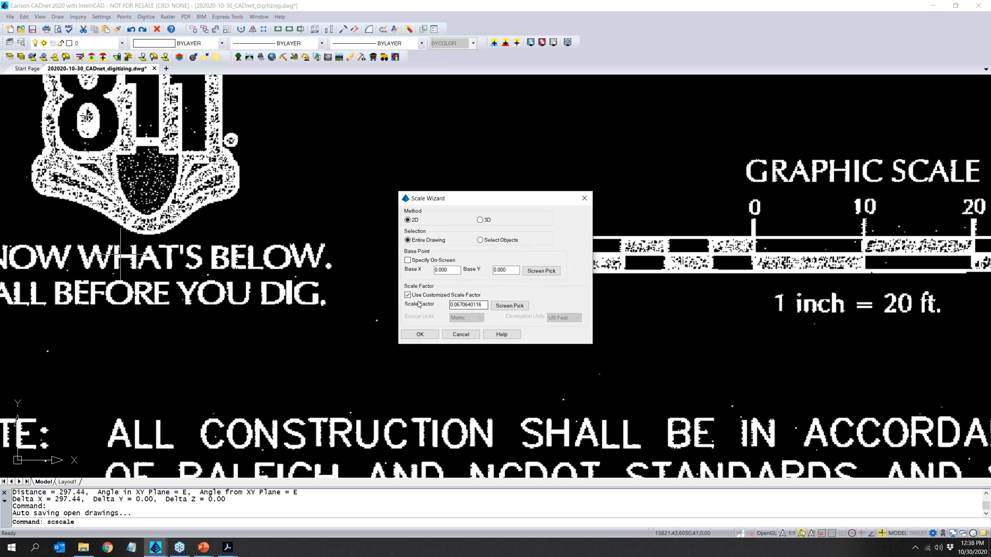
left_click_drag(485, 305, 422, 318)
key("BackSpace")
left_click(521, 306)
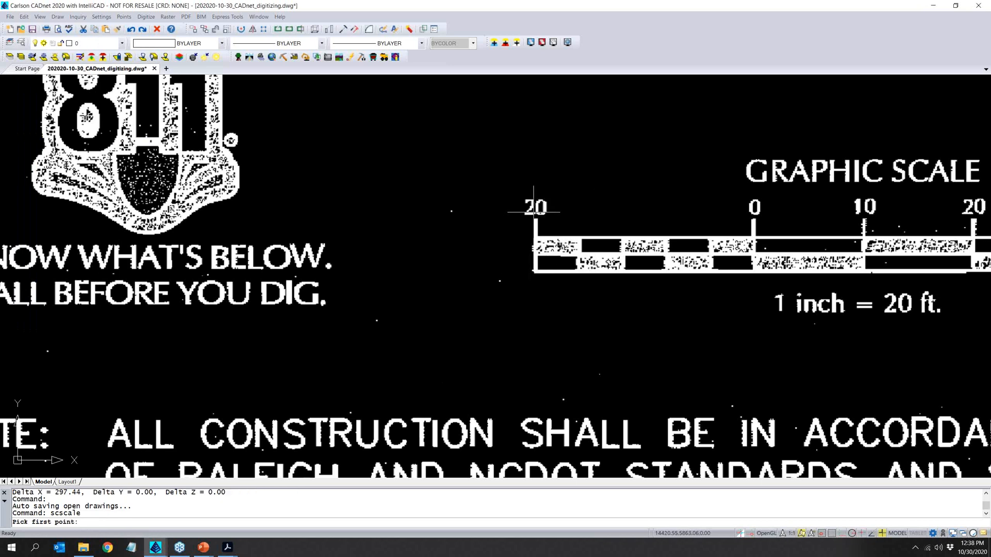
left_click(534, 211)
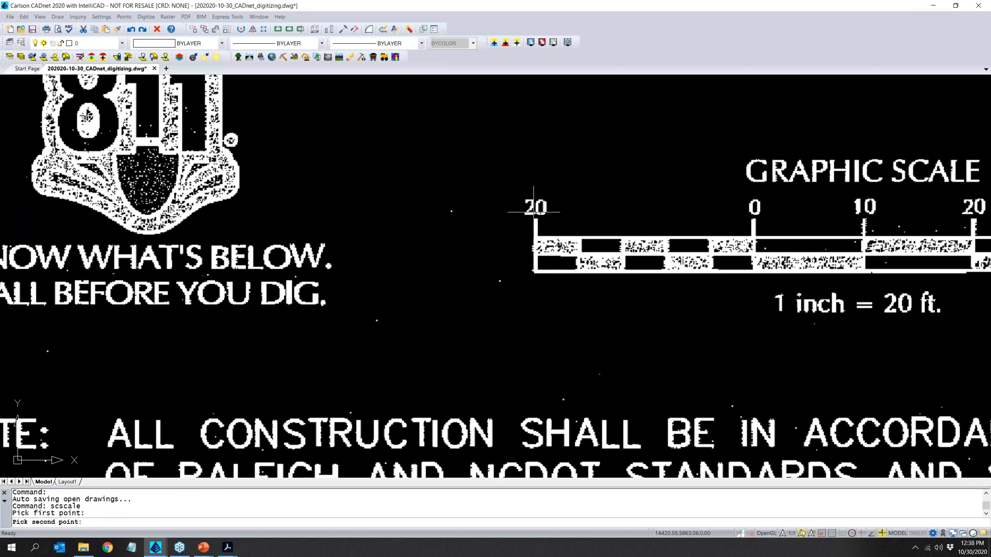
left_click(754, 207)
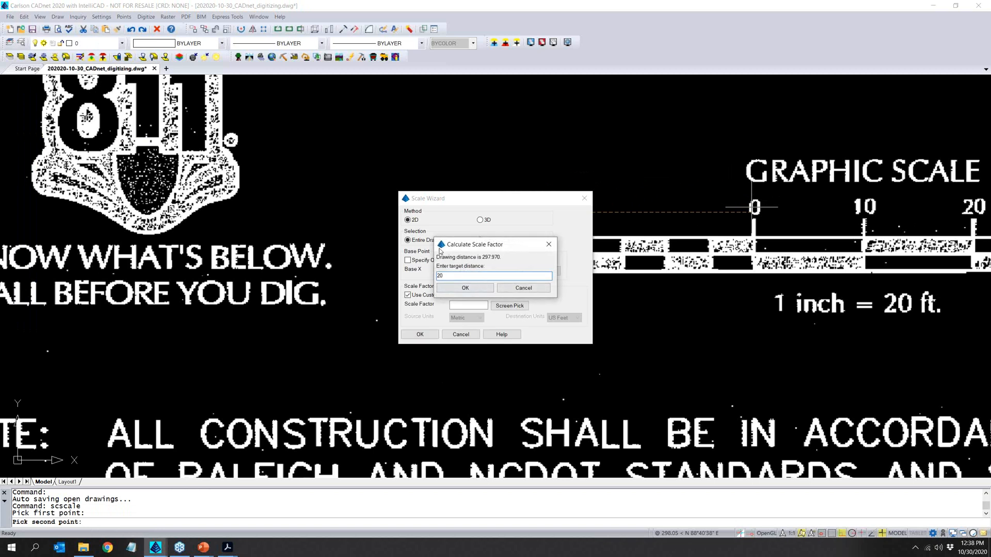
left_click(465, 288)
left_click(419, 335)
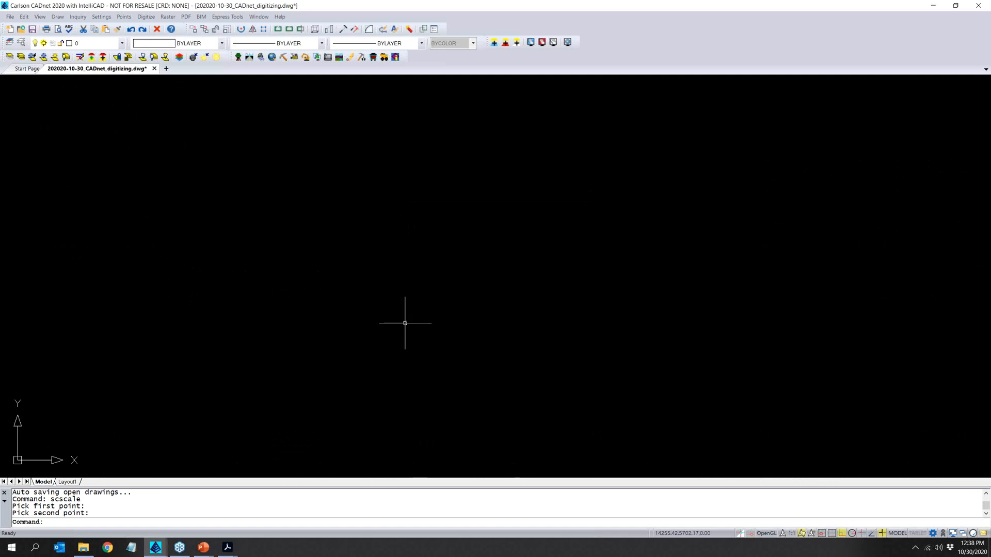
- Check the new scale by measuring again between the graphic scale's 20 and 0 marks
type("z")
key("Return")
type("e")
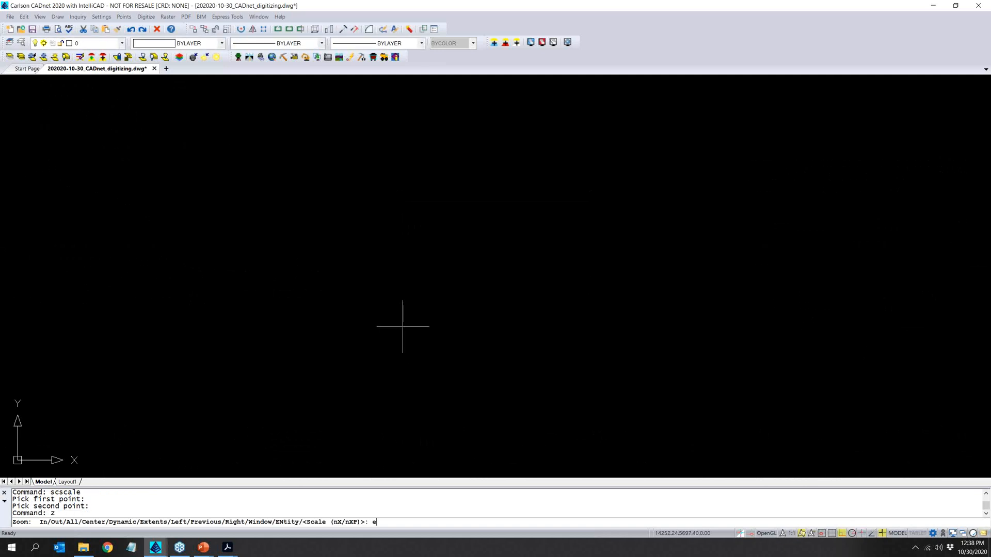
key("Return")
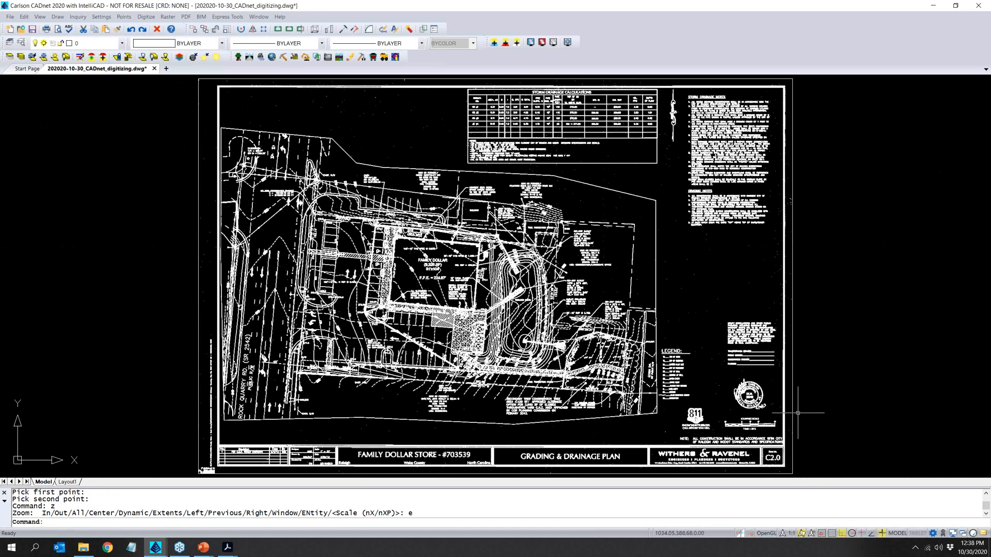
scroll(743, 442, "up", 3)
scroll(740, 424, "up", 8)
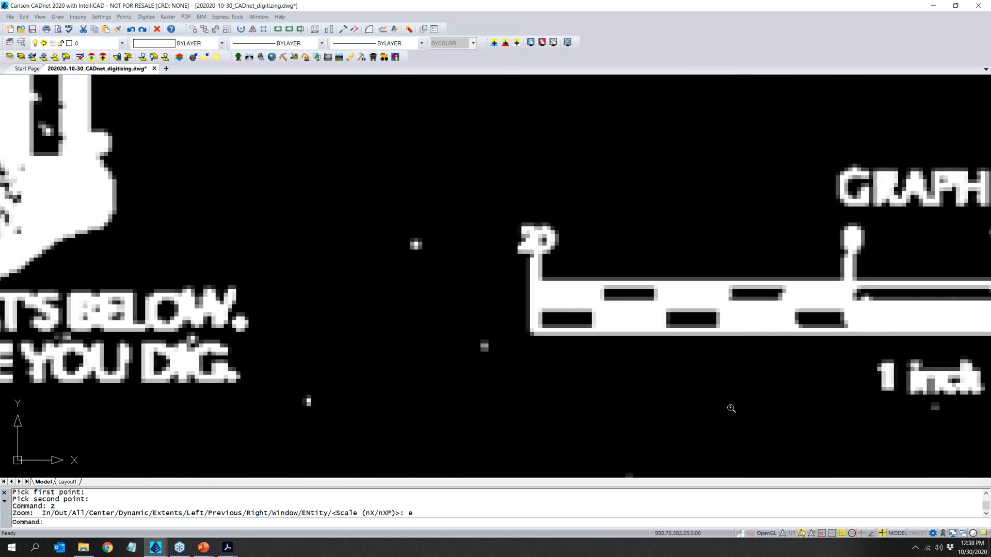
type("d")
key("Return")
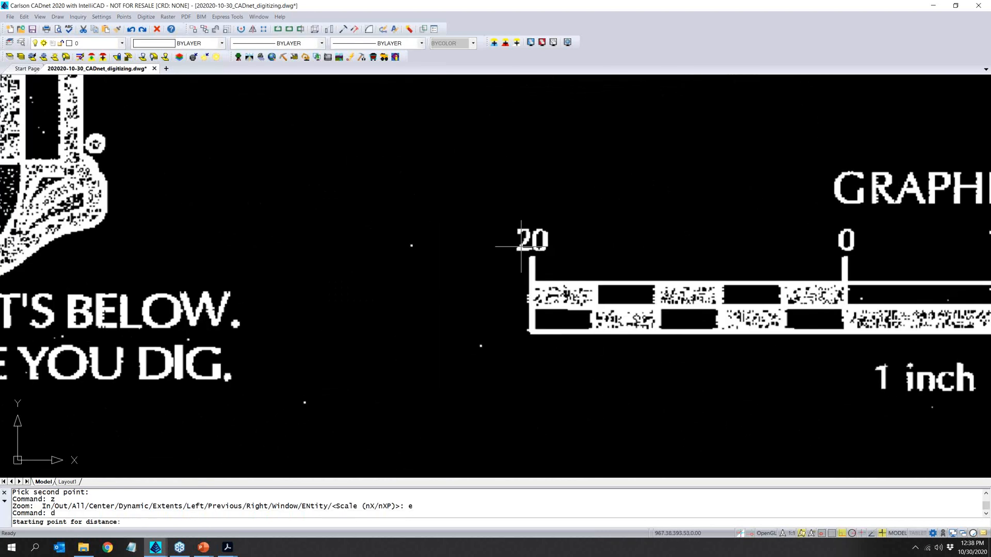
left_click(528, 253)
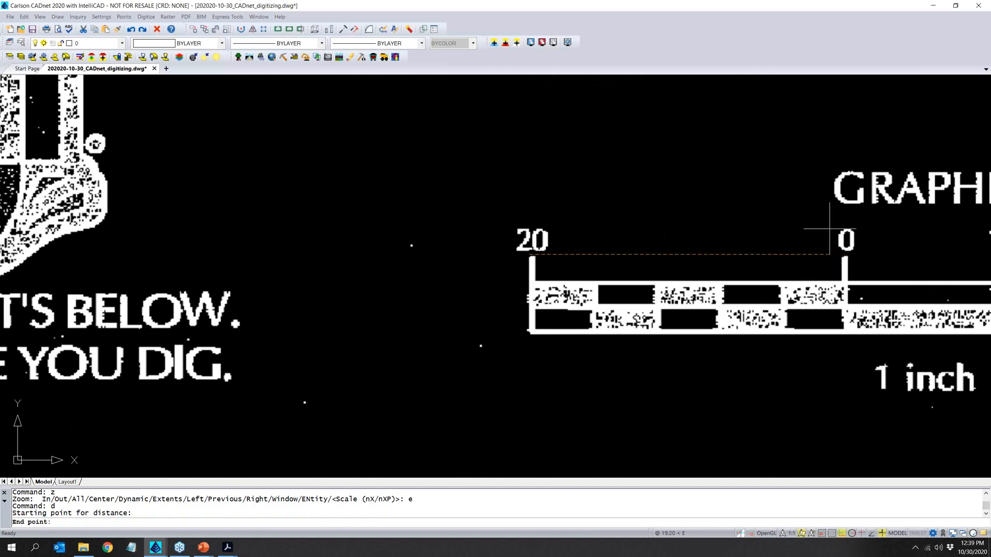
left_click(842, 252)
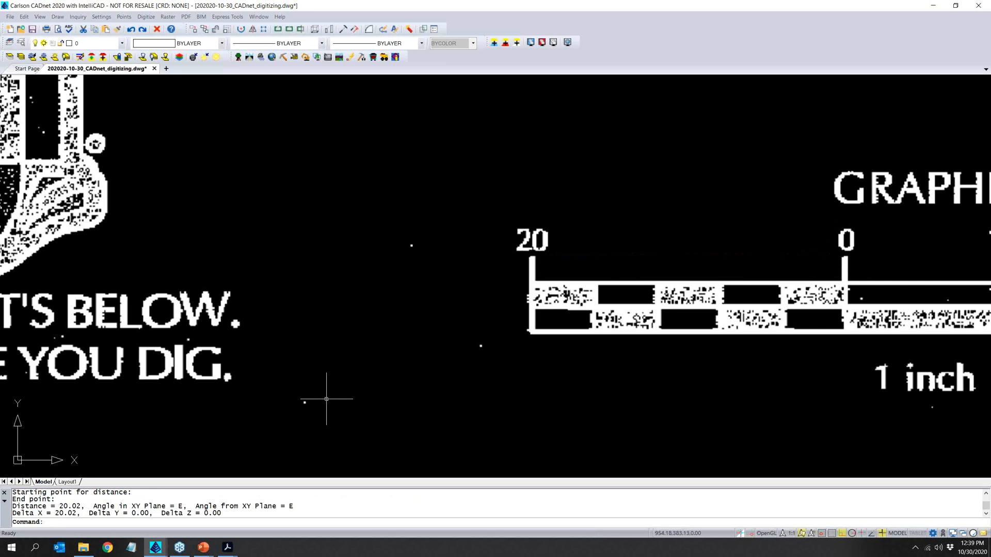
- Return to the whole plan sheet and save the scaled drawing
scroll(296, 369, "down", 6)
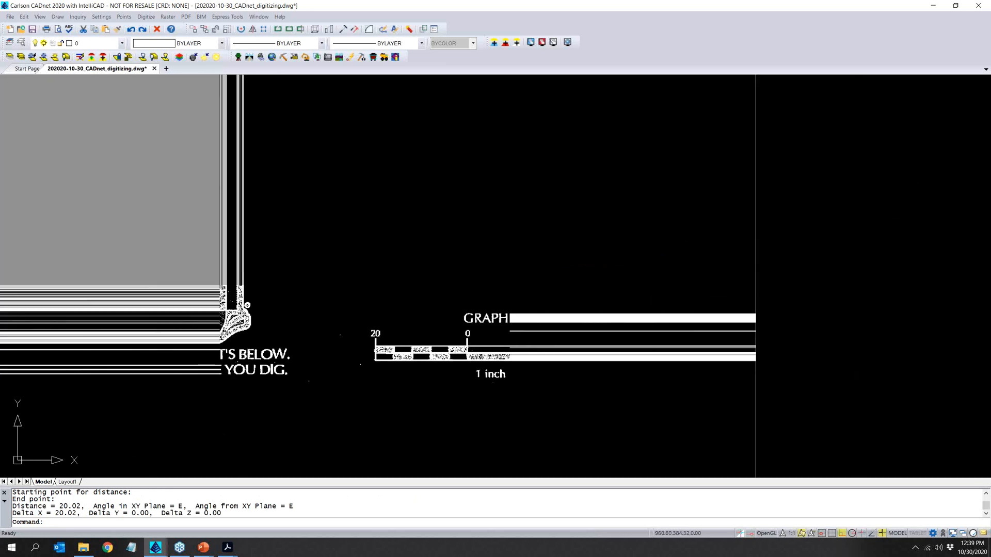
scroll(358, 396, "down", 5)
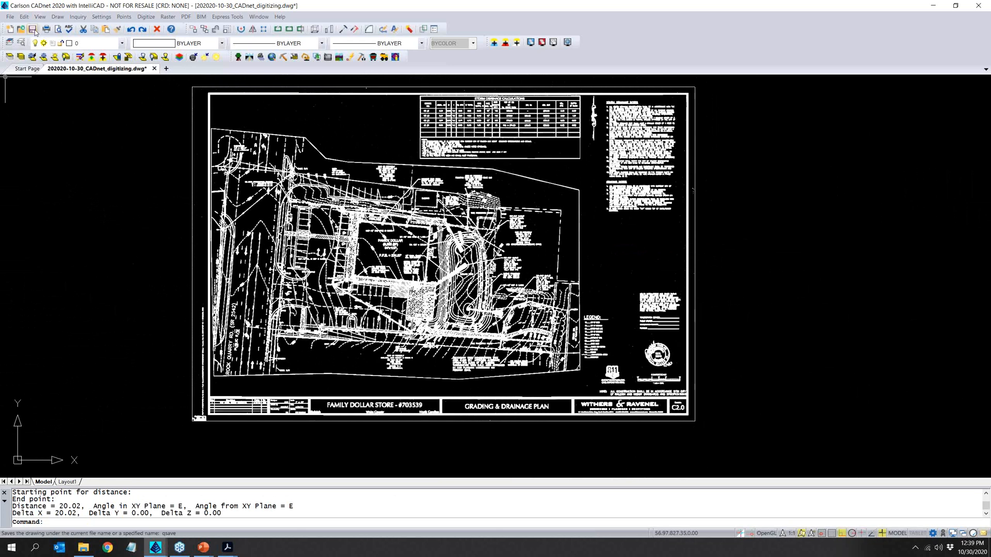
left_click(32, 29)
- Accept the digitizer settings with Use Mouse enabled and set the digitizing target to the existing surface
left_click(147, 17)
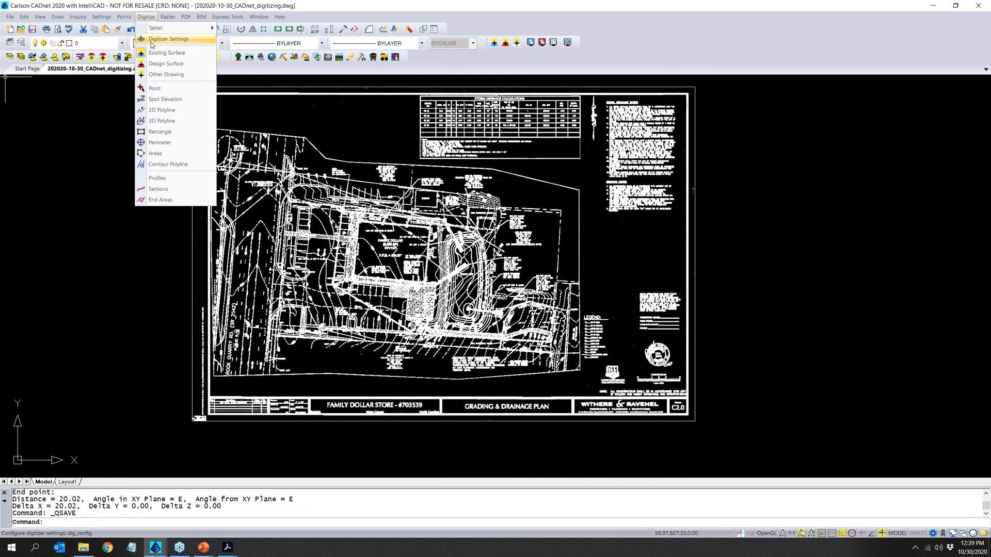
left_click(152, 41)
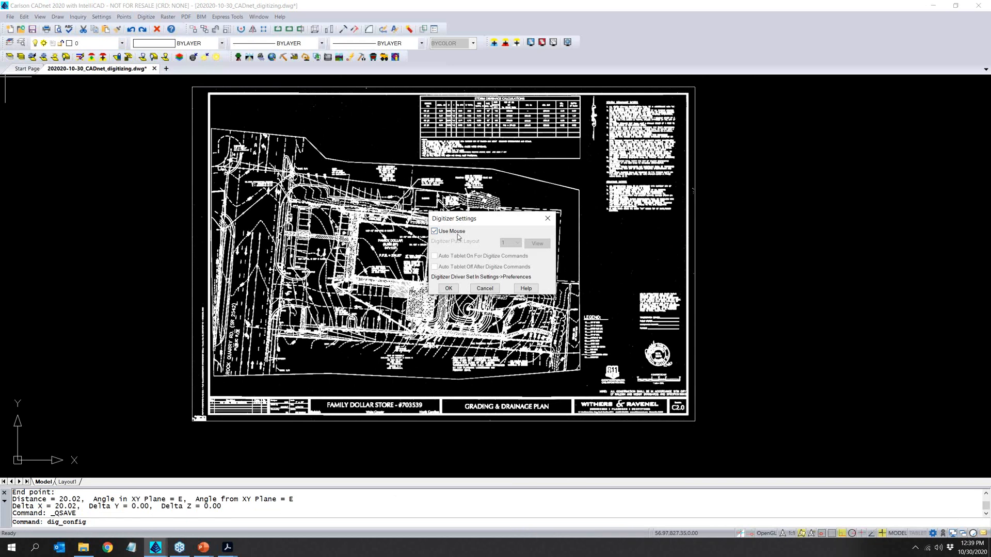
left_click(448, 288)
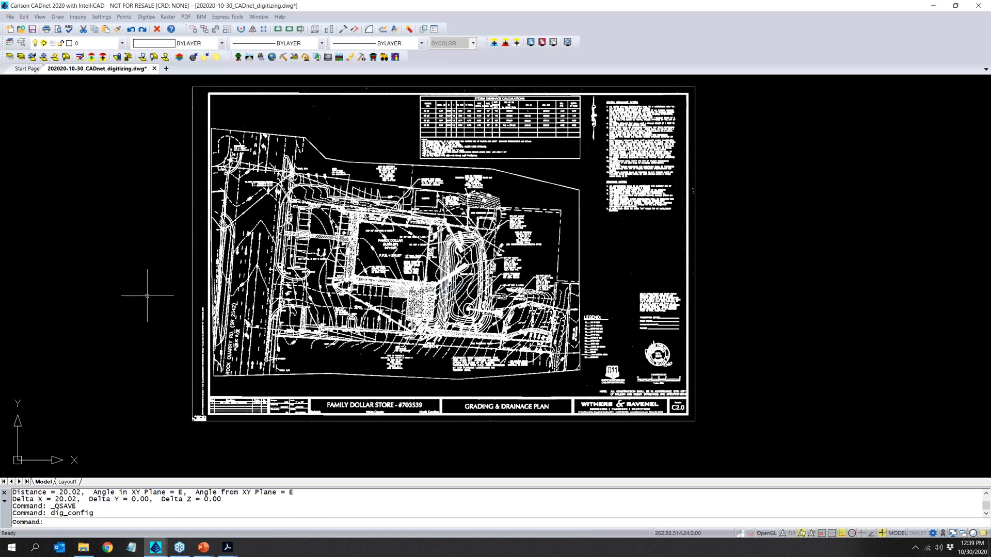
left_click(142, 17)
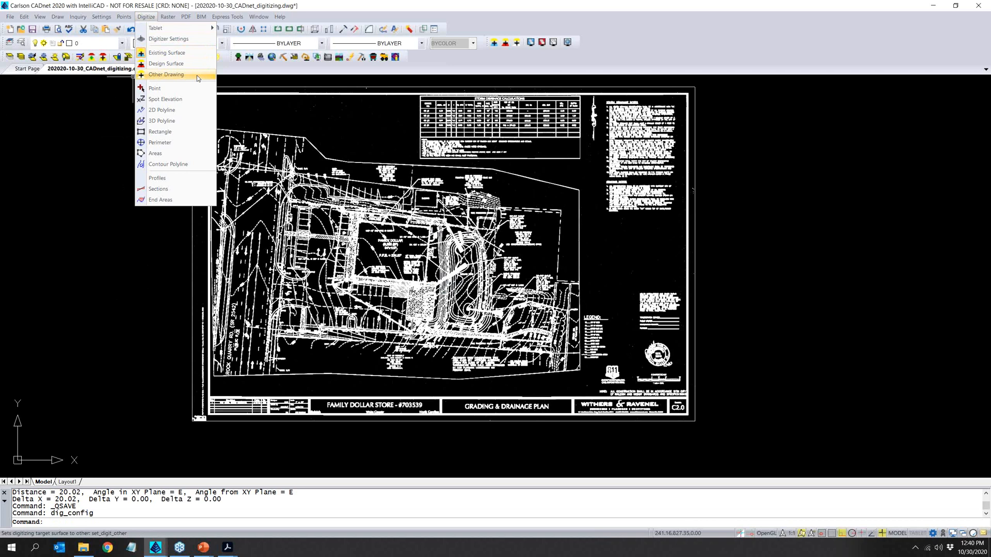
left_click(167, 53)
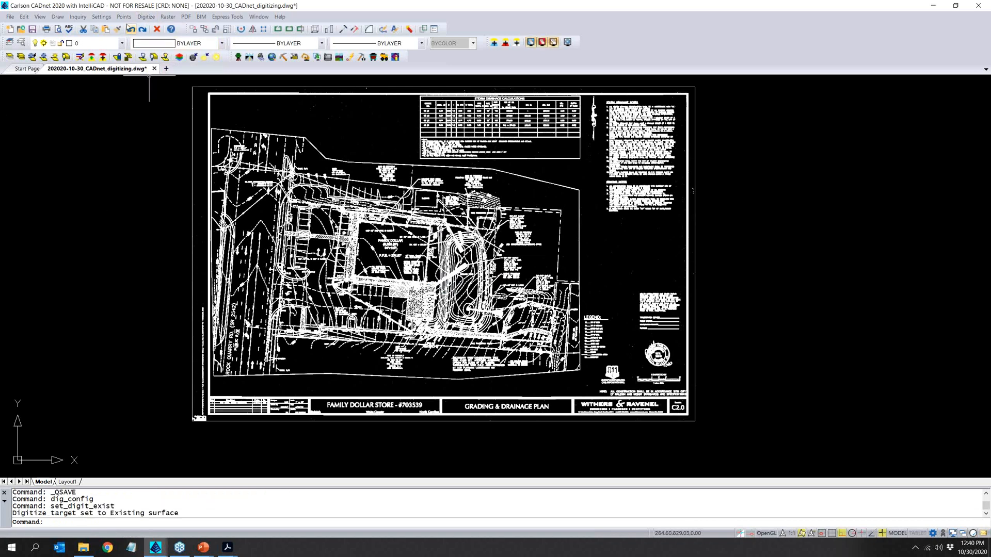
- Start contour polyline digitizing on layer EXIST_CONTOUR with a 1.00 elevation interval, and move the elevation window over the empty drawing area
left_click(146, 16)
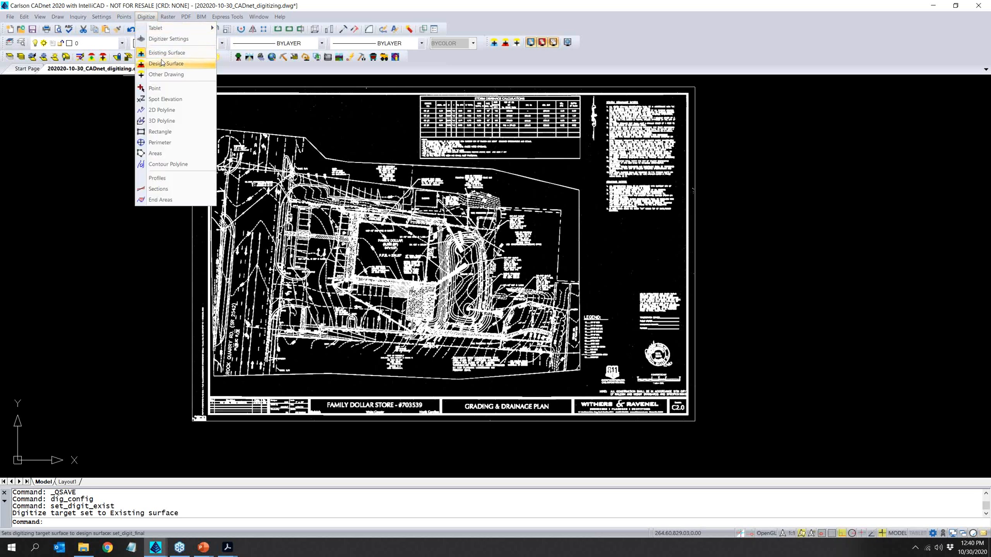
left_click(184, 168)
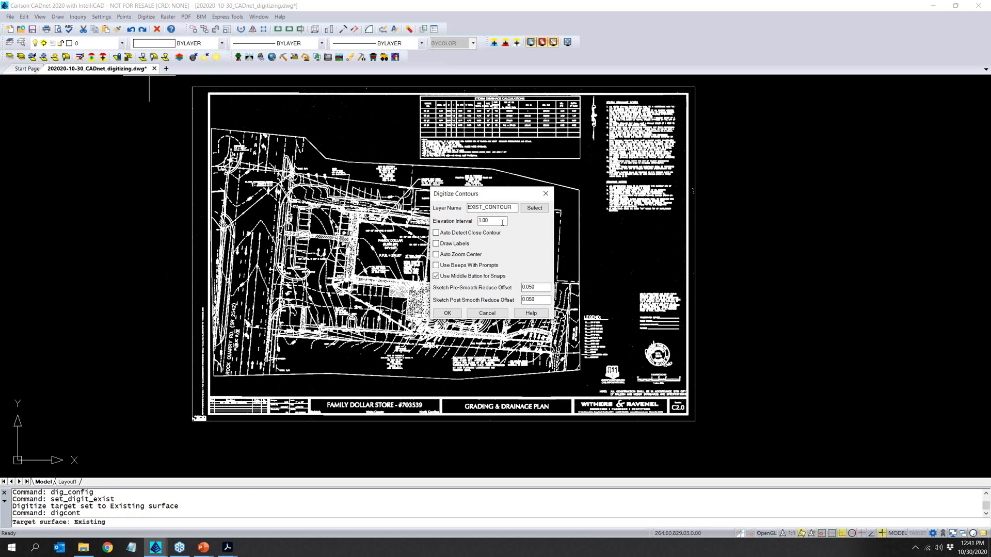
left_click(447, 313)
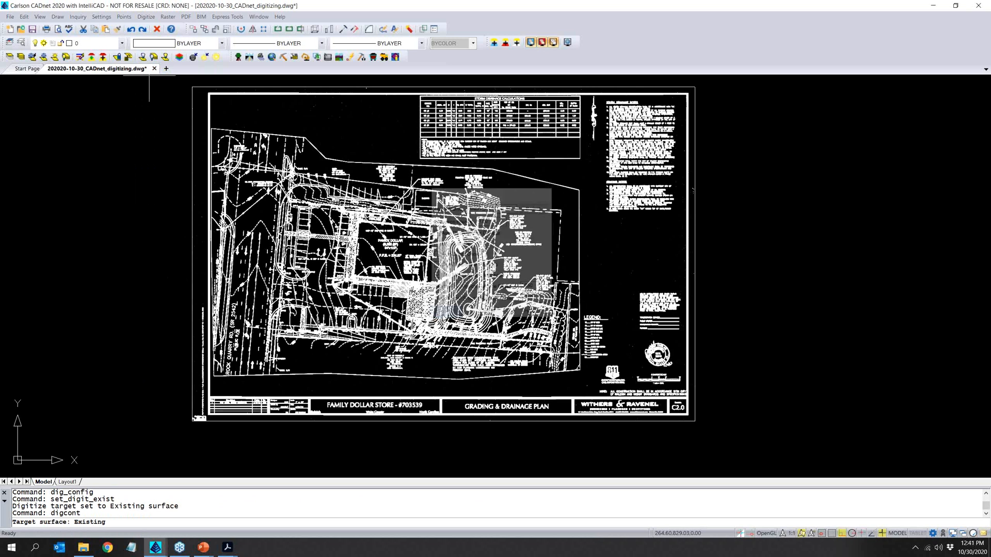
left_click_drag(24, 14, 42, 119)
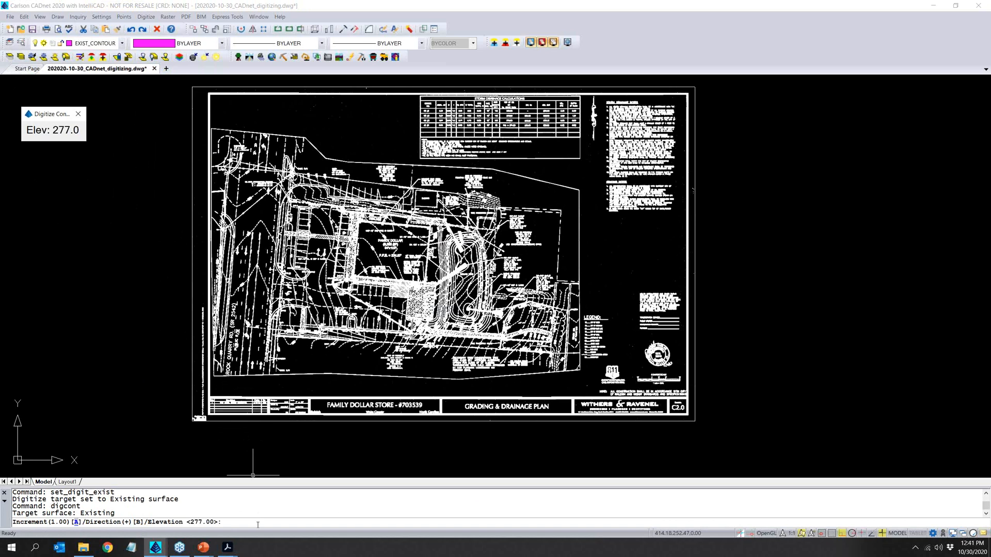
- Trace the dashed existing 277 contour across Rock Quarry Rd as a polyline at elevation 277, with Ortho turned off
scroll(248, 382, "up", 5)
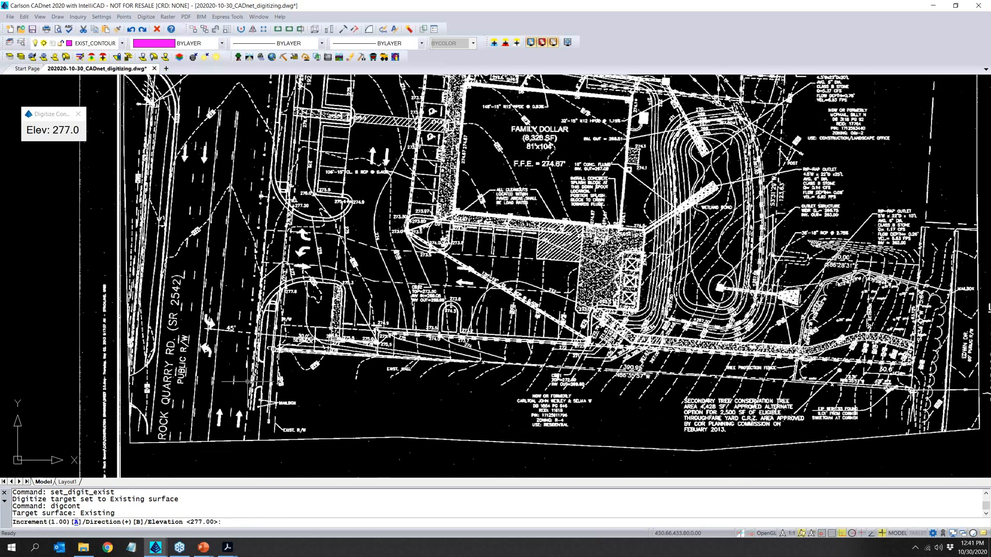
scroll(194, 272, "up", 5)
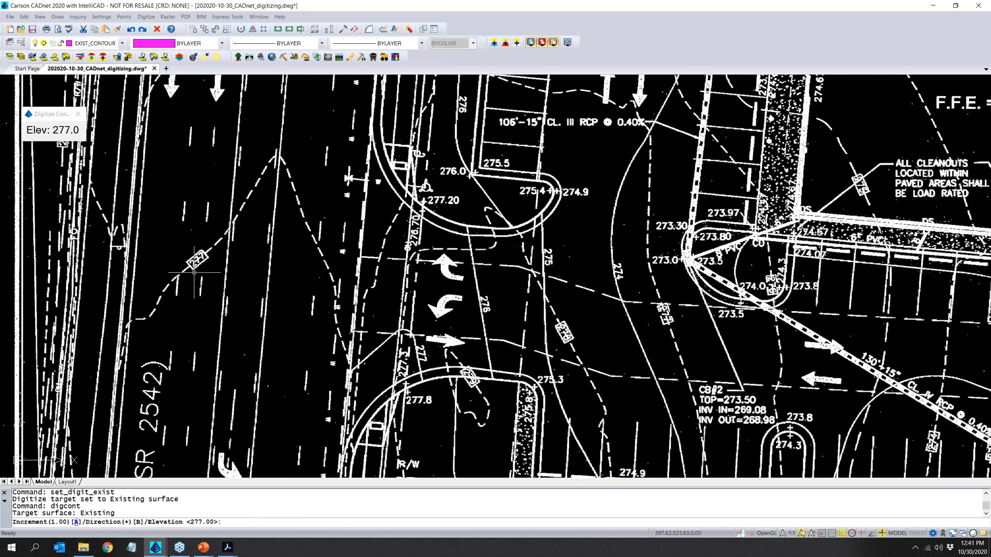
scroll(194, 272, "up", 3)
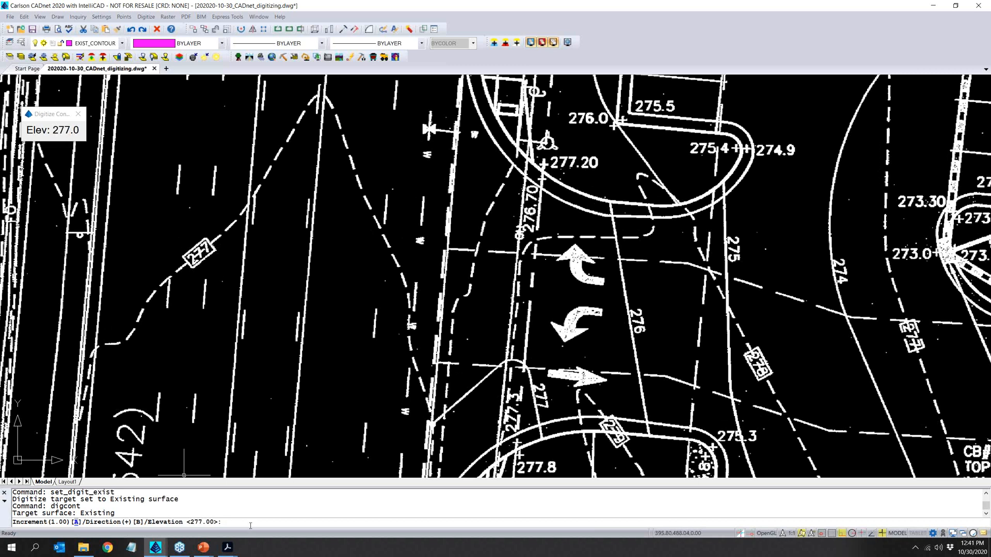
key("Return")
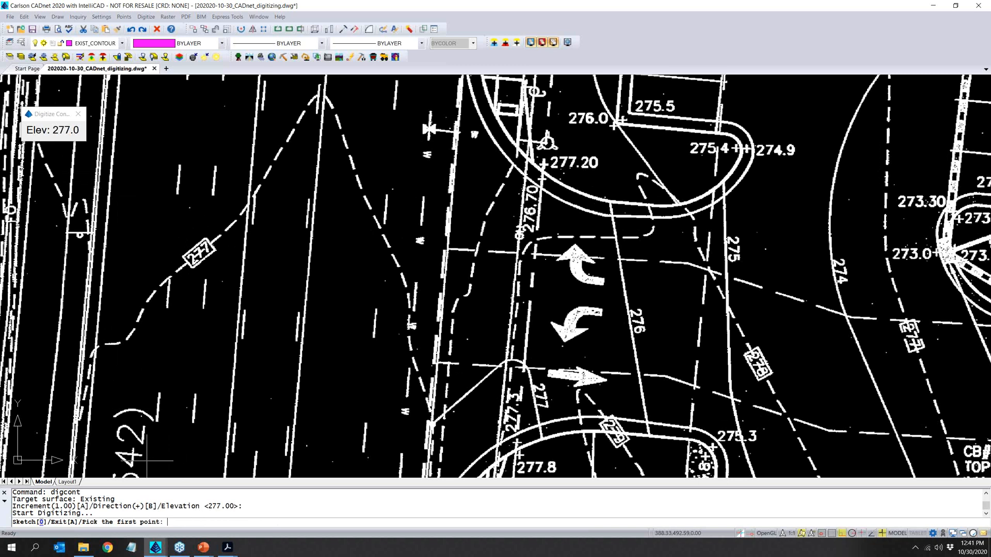
left_click(106, 344)
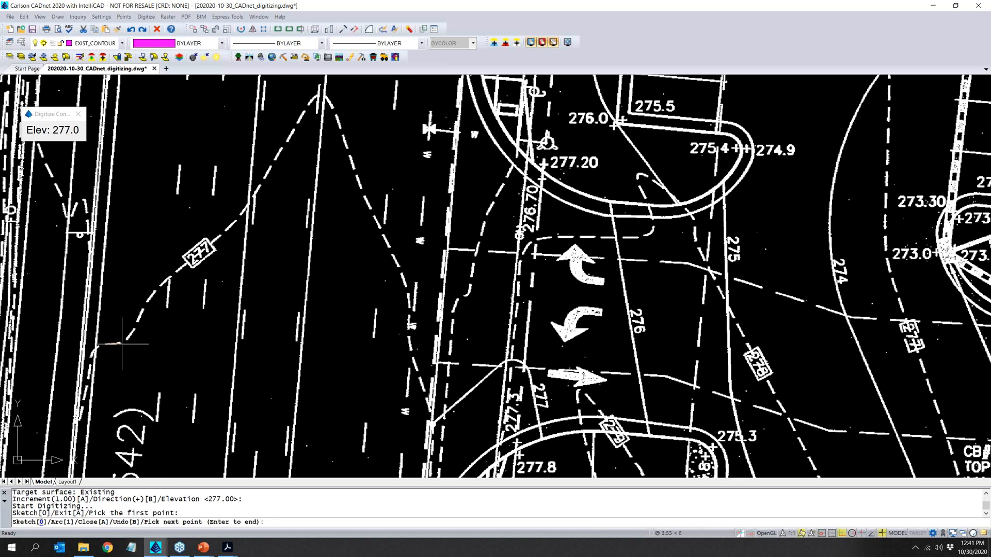
left_click(122, 342)
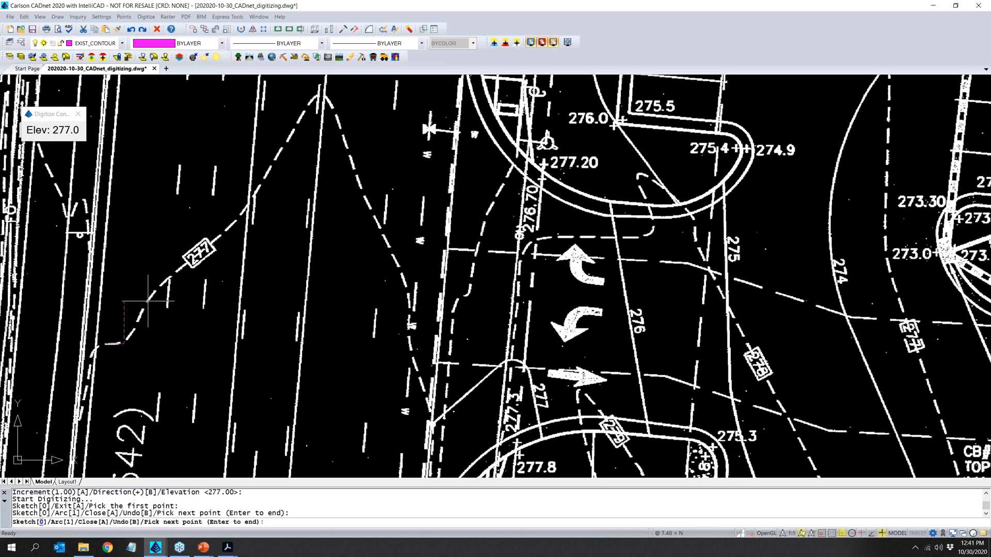
key("F8")
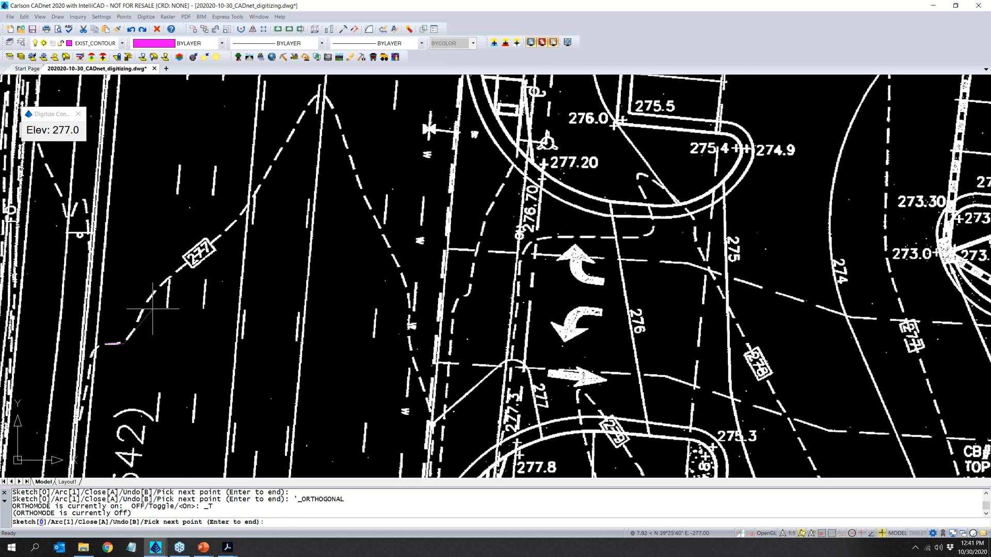
left_click(135, 326)
left_click(147, 306)
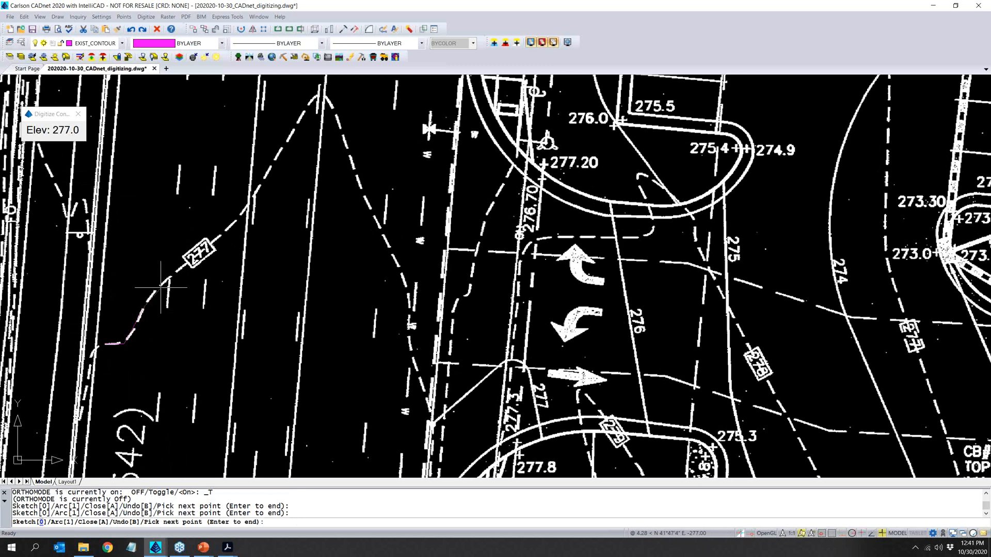
left_click(226, 227)
left_click(253, 192)
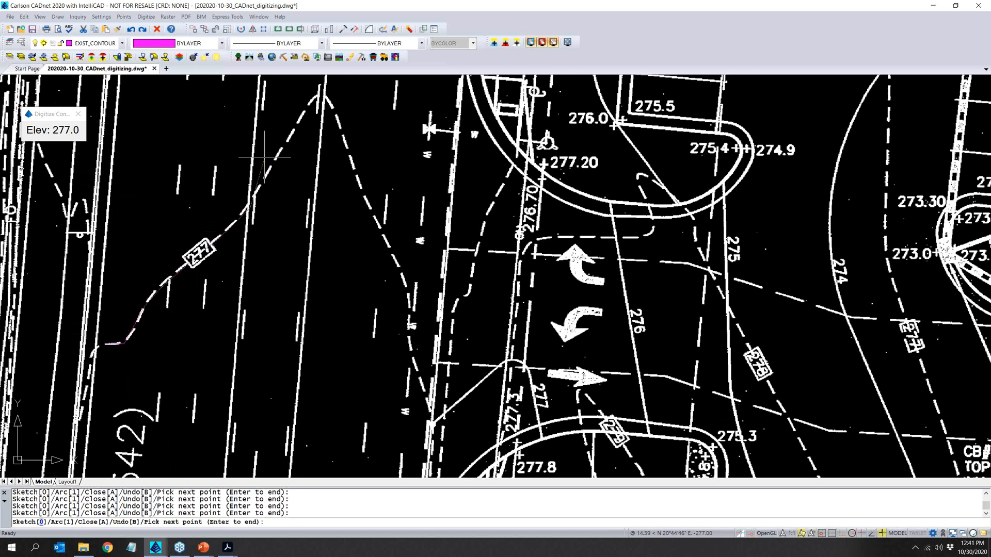
left_click(316, 98)
left_click(340, 138)
left_click(386, 237)
left_click(411, 309)
left_click(418, 375)
left_click(432, 413)
key("Return")
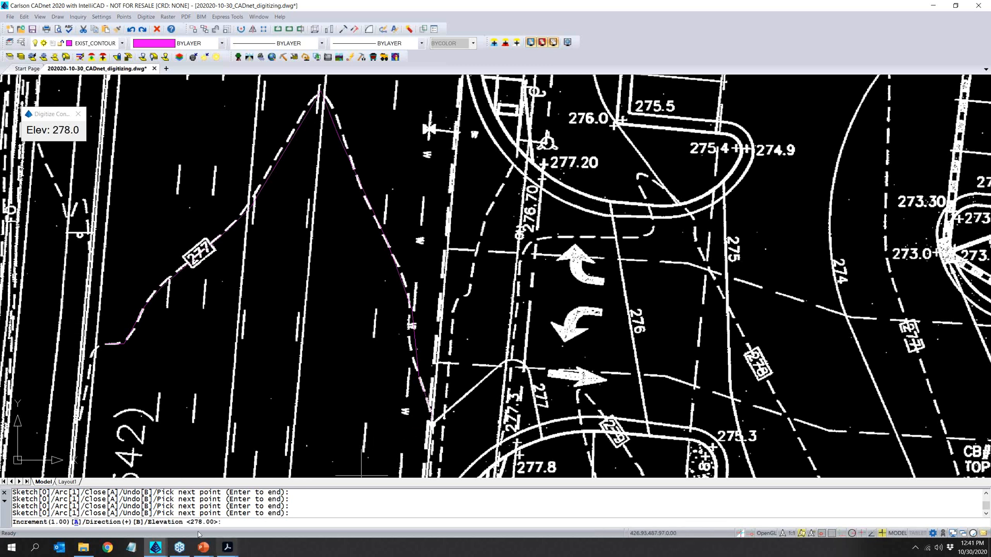
- Trace part of the dashed existing 276 contour above the 277 one at elevation 276, and exit contour digitizing
scroll(305, 377, "down", 3)
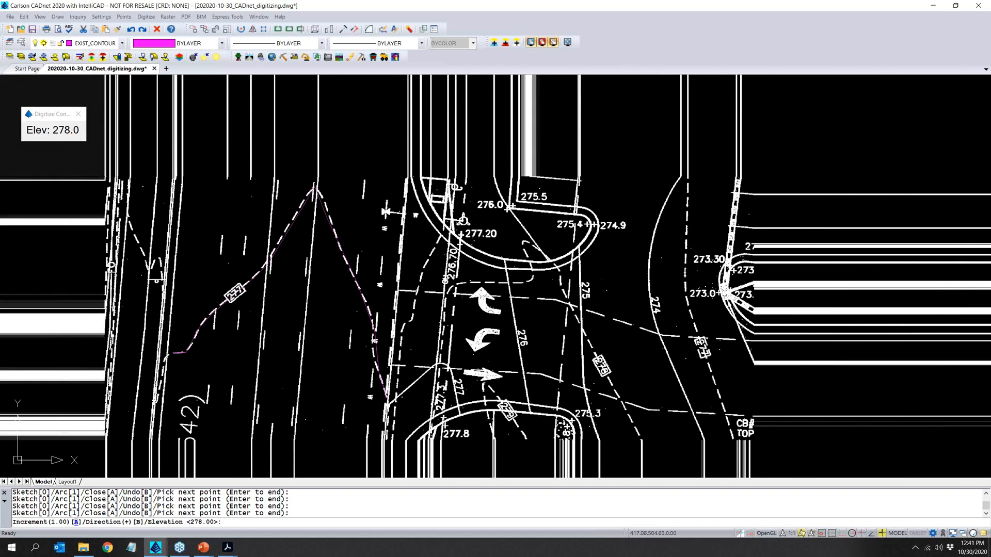
scroll(305, 377, "down", 2)
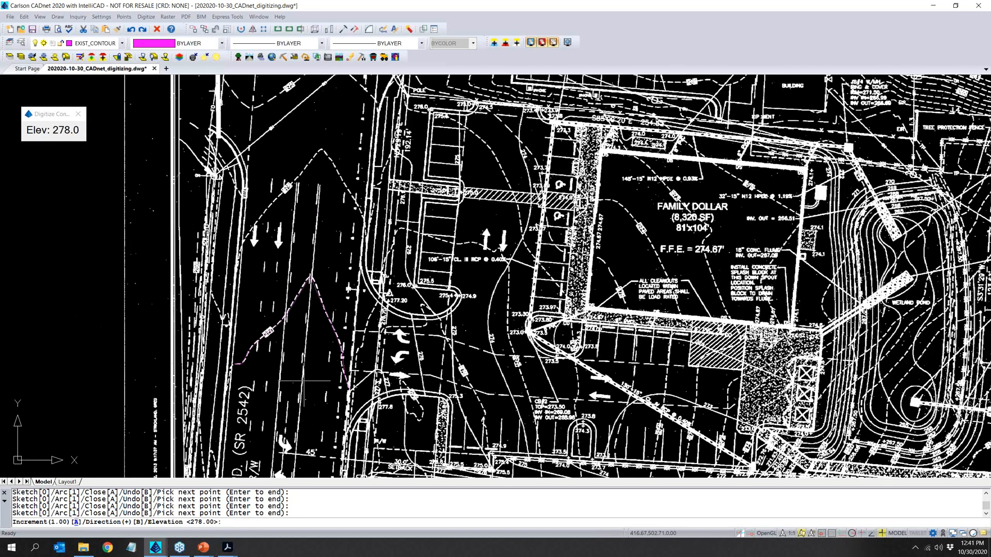
scroll(290, 173, "up", 5)
scroll(291, 173, "down", 1)
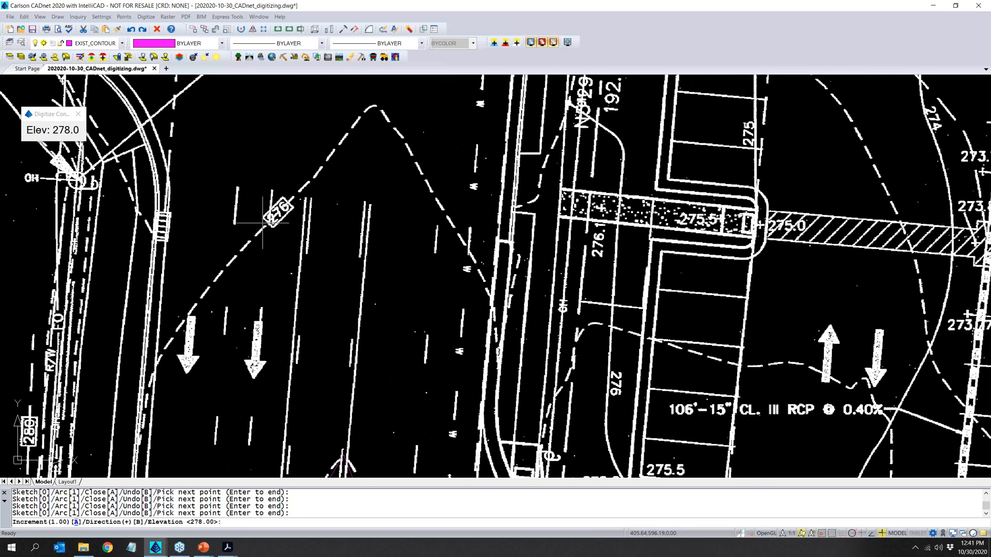
scroll(296, 449, "down", 5)
middle_click_drag(294, 444, 320, 259)
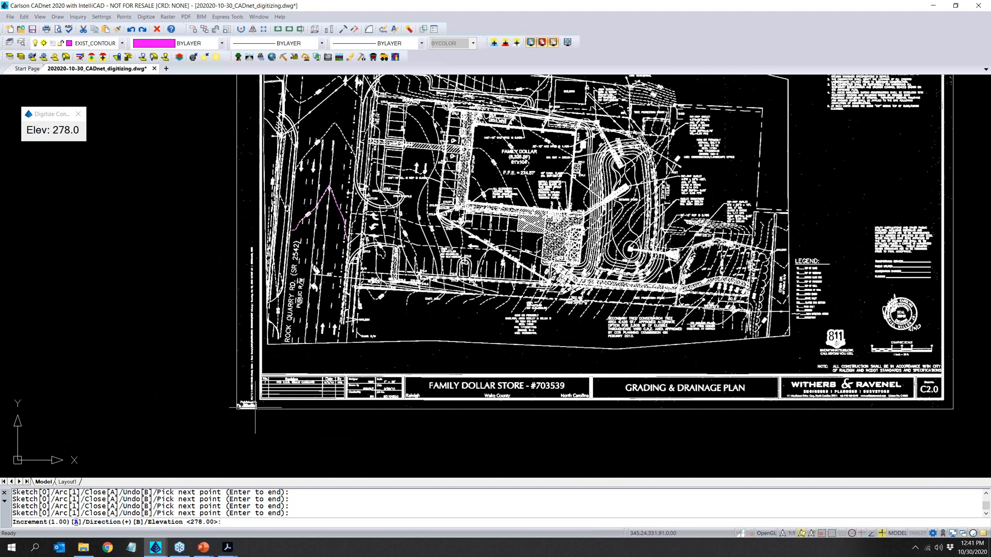
type("276")
key("Return")
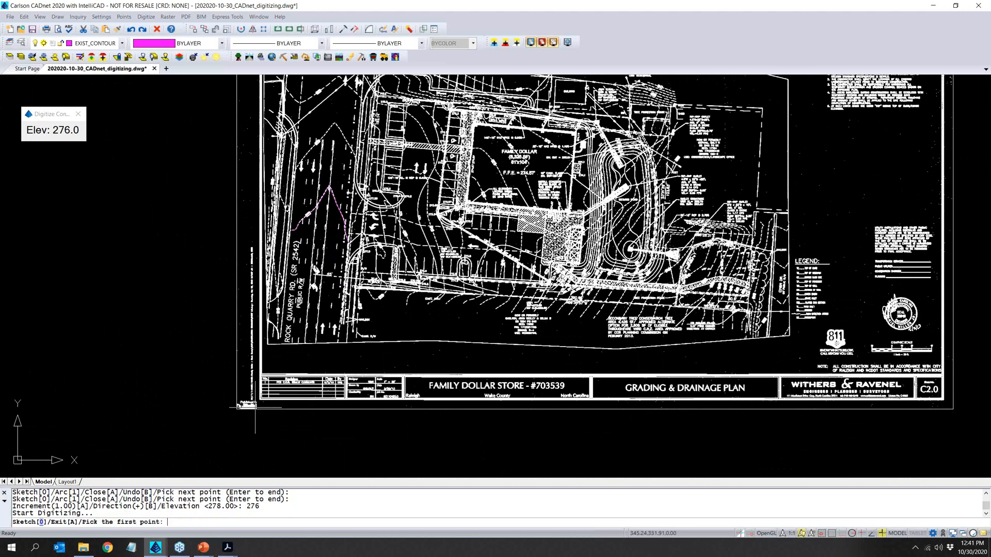
scroll(318, 152, "up", 4)
scroll(315, 142, "up", 3)
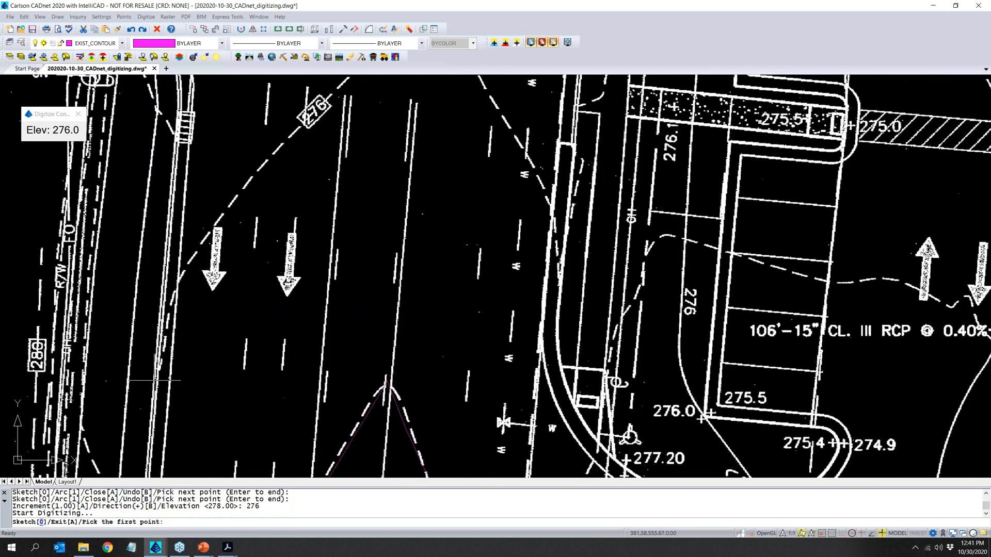
left_click(158, 362)
left_click(182, 269)
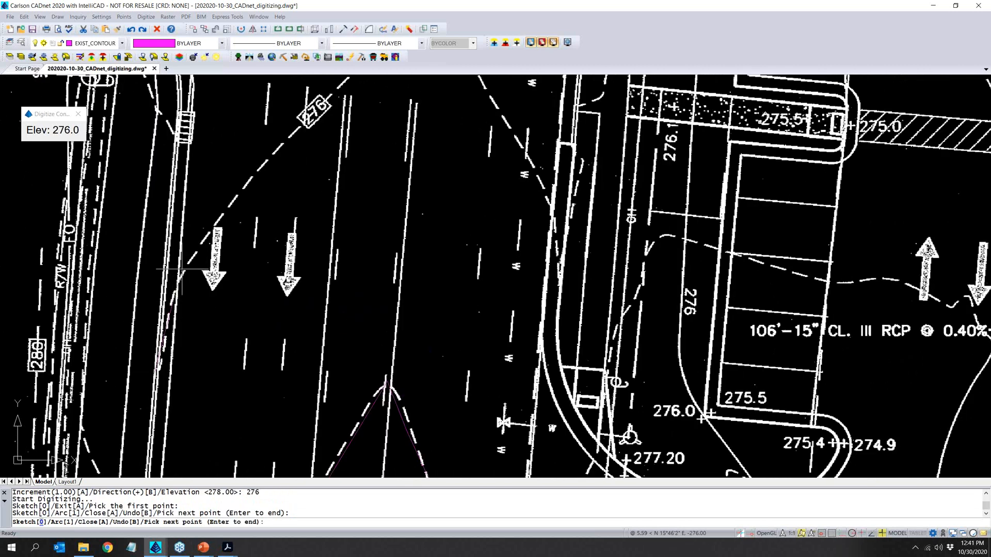
left_click(198, 238)
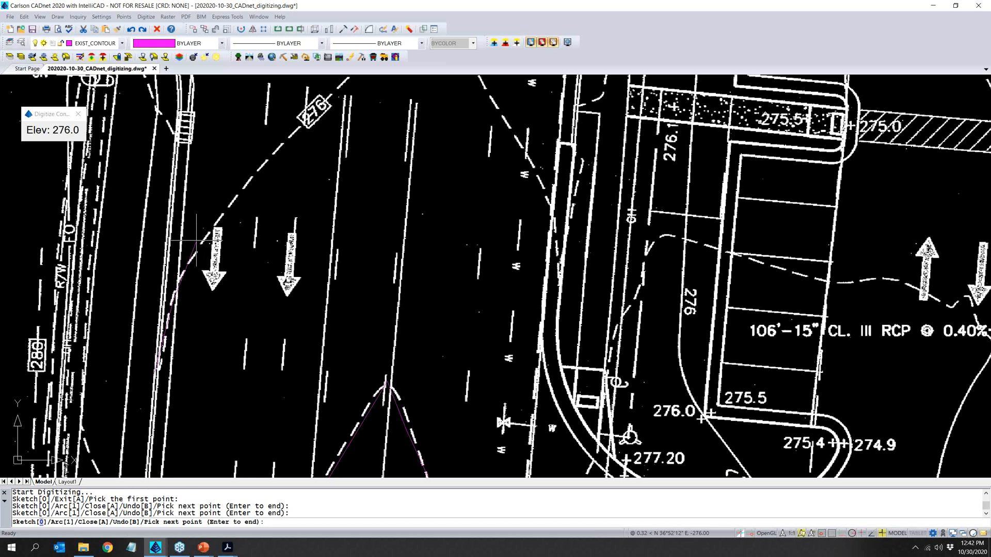
left_click(354, 85)
key("Return")
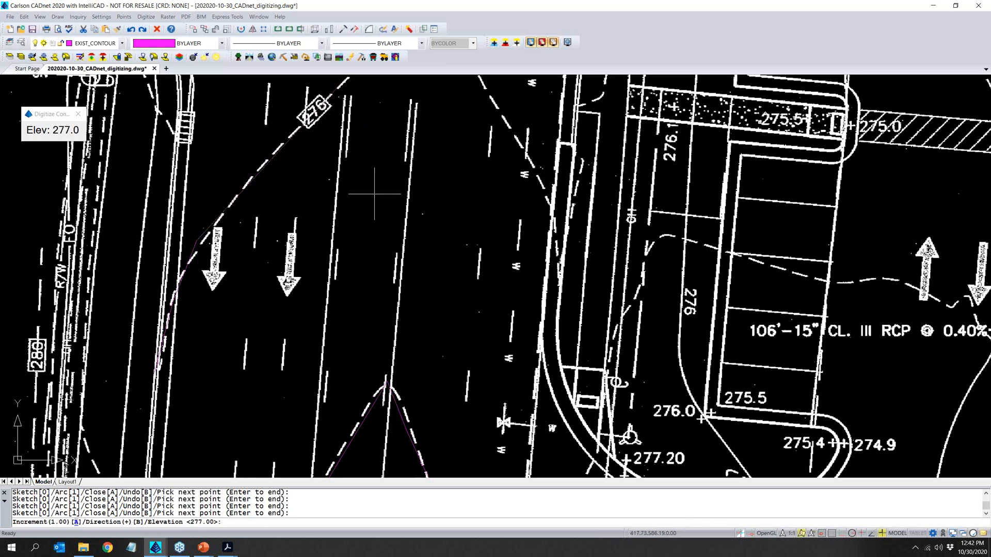
key("Return")
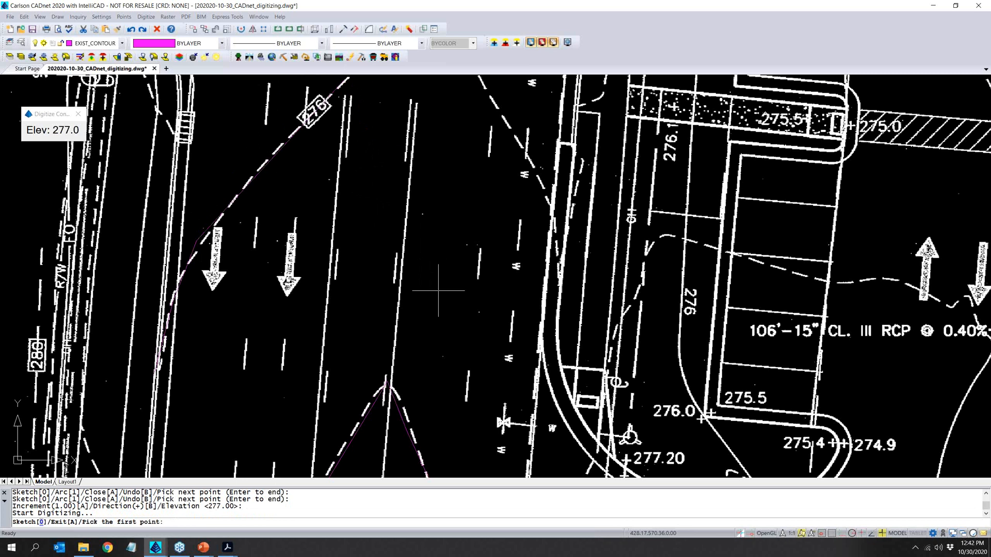
type("a")
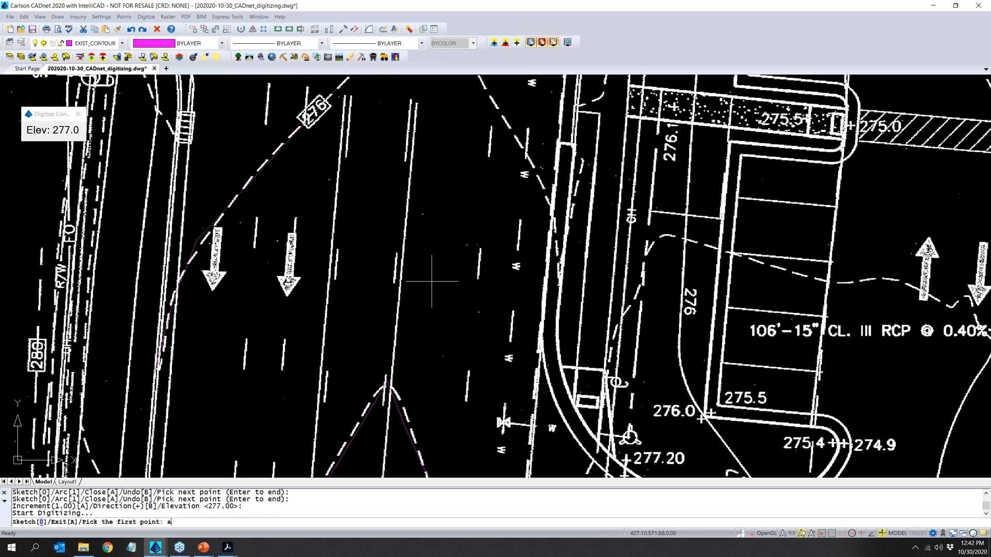
key("Return")
- Turn on the Inspector and check the layer and elevation of the digitized 276 contour
scroll(419, 332, "down", 3)
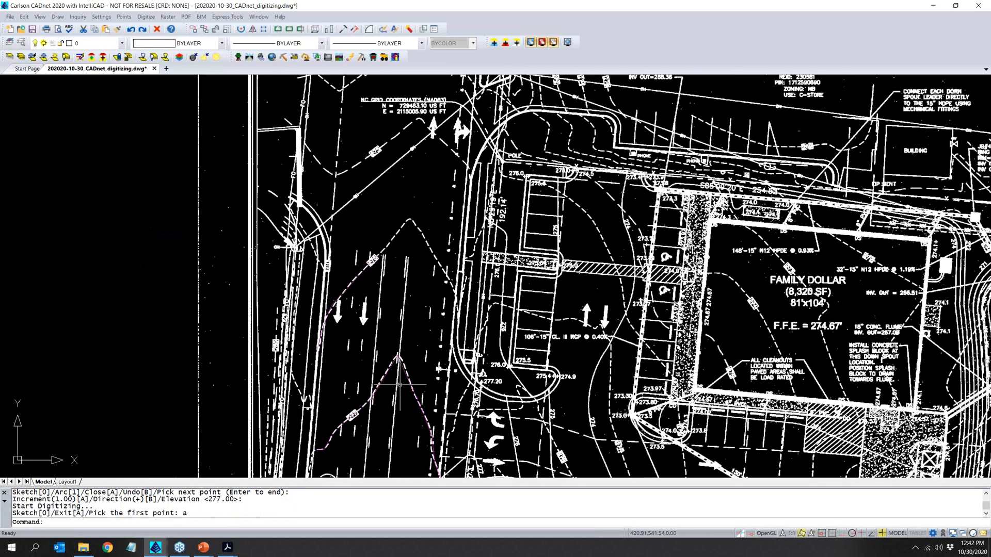
scroll(400, 385, "down", 2)
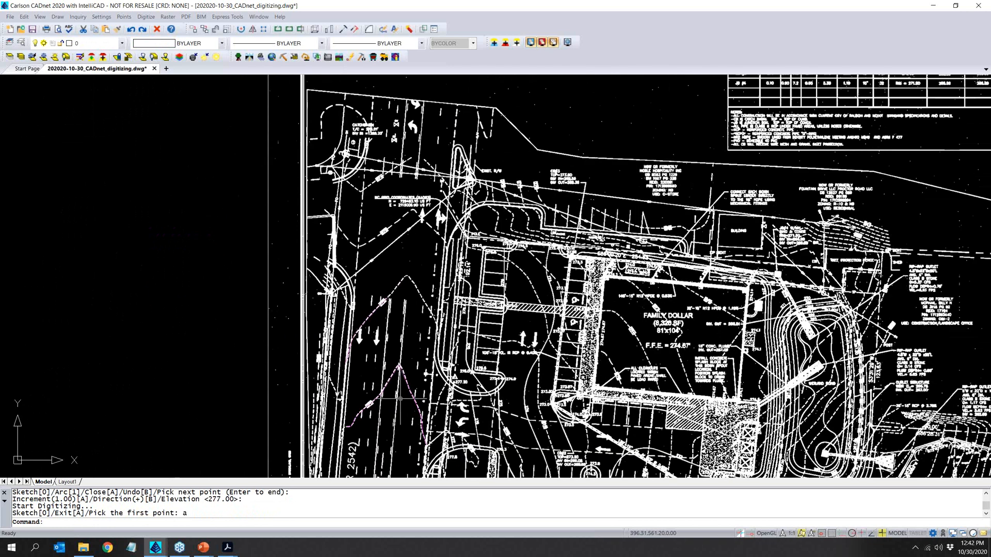
left_click(78, 17)
left_click(113, 73)
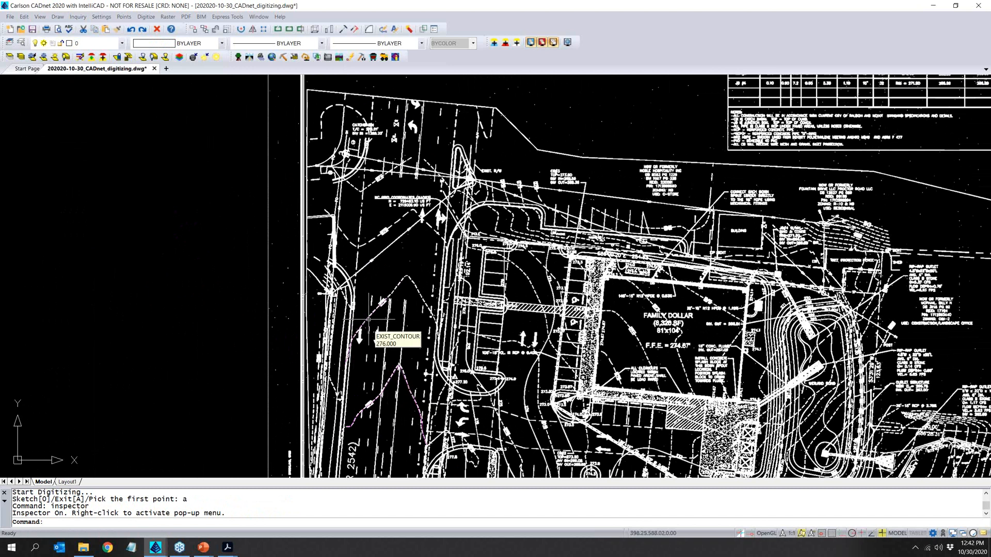
- Set the digitizing target to the design surface and start contour polyline digitizing on layer FINAL_CONTOUR with a 1.00 elevation interval
scroll(368, 355, "down", 2)
scroll(460, 418, "up", 2)
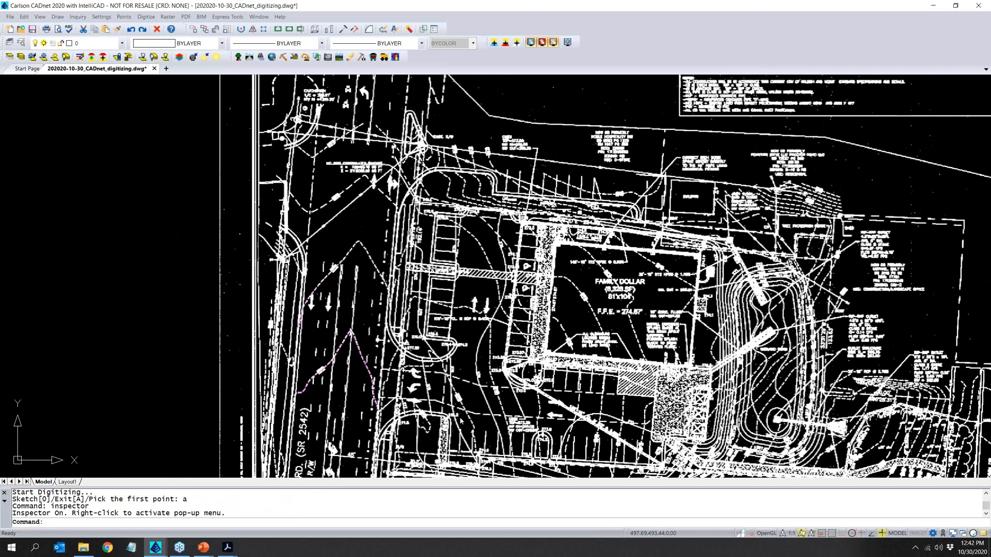
scroll(460, 419, "up", 3)
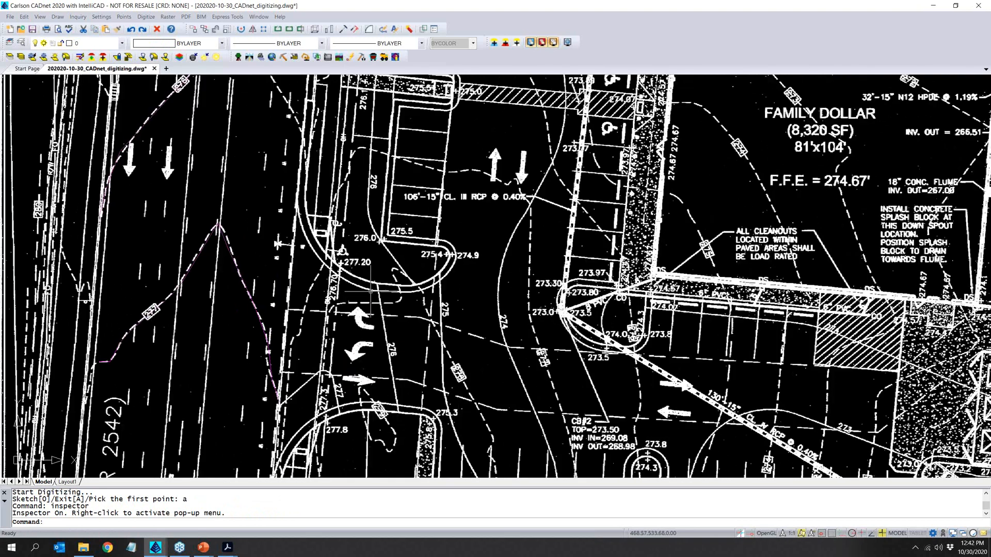
left_click(150, 18)
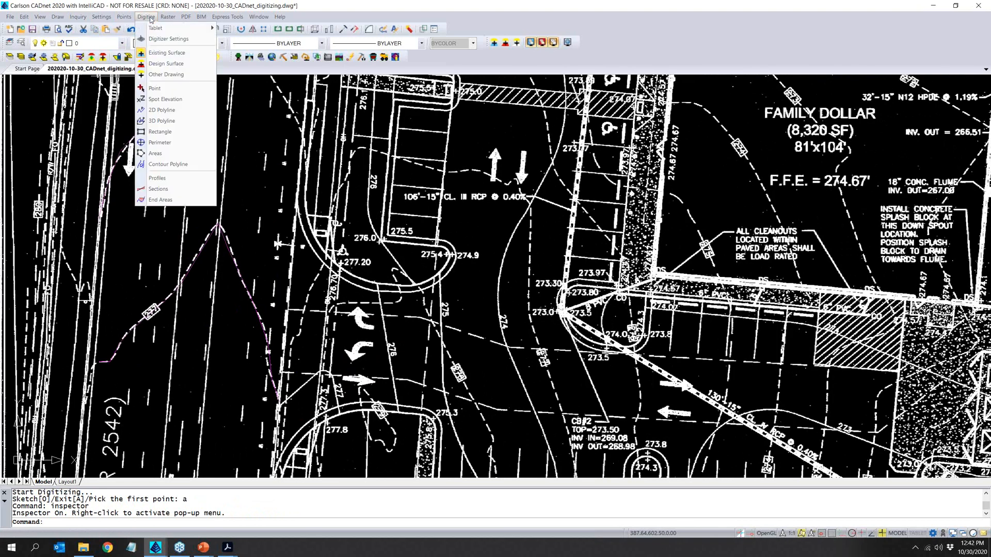
left_click(190, 65)
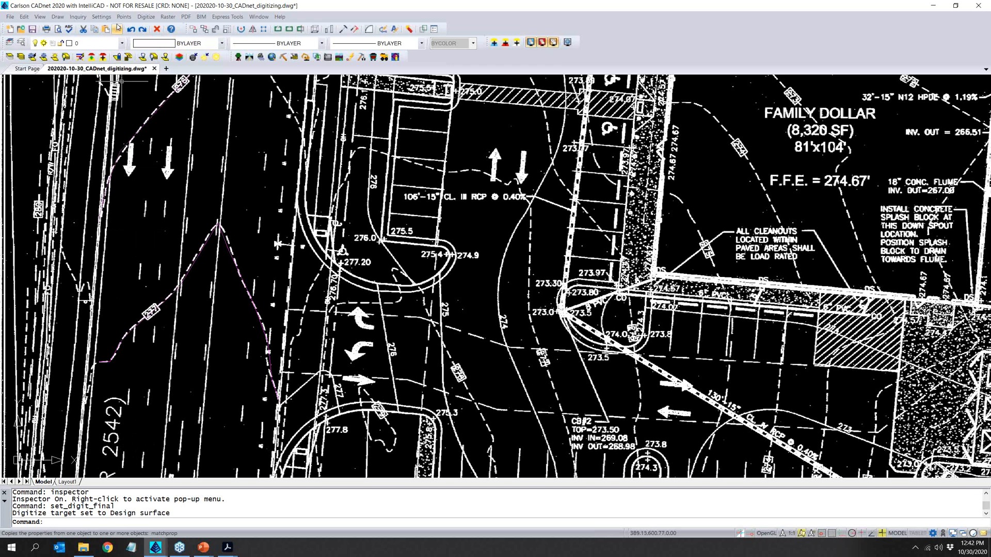
left_click(149, 16)
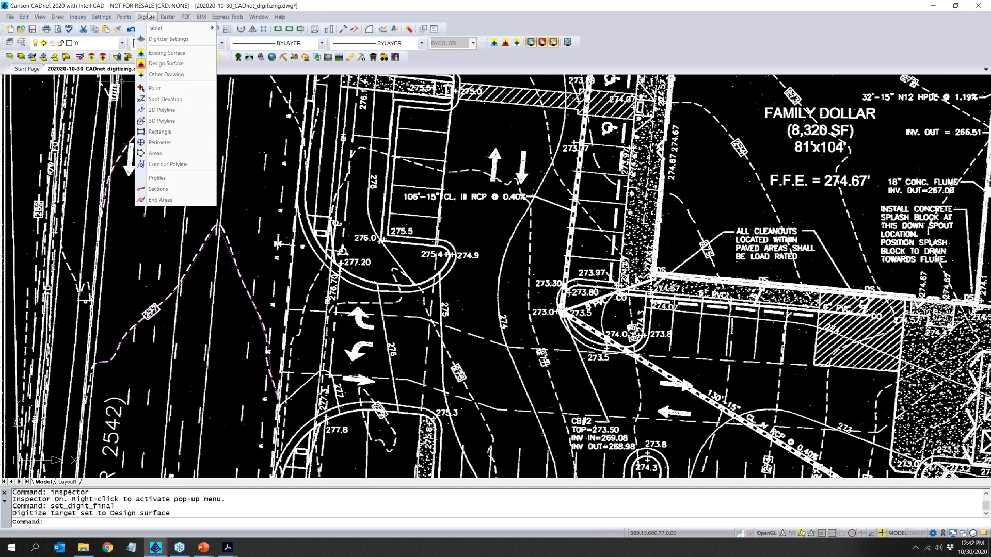
left_click(189, 164)
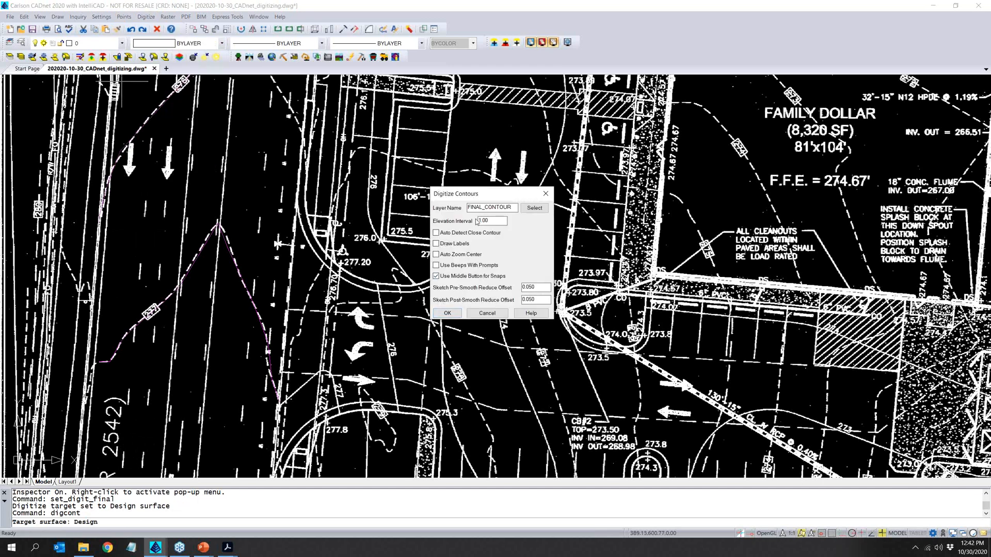
left_click(445, 313)
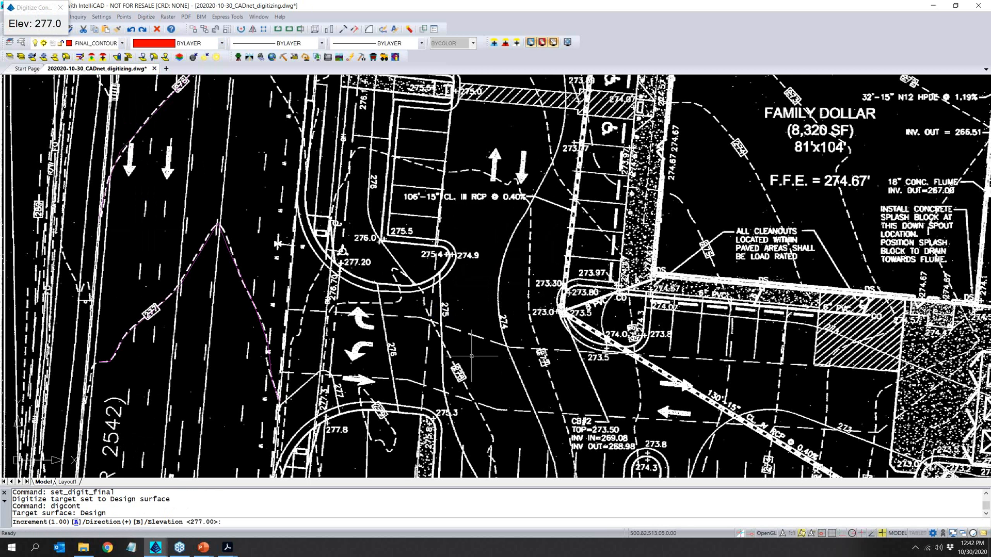
- Trace the solid design 274 contour through the drive aisle west of the building at elevation 274, and exit contour digitizing
type("274")
key("Return")
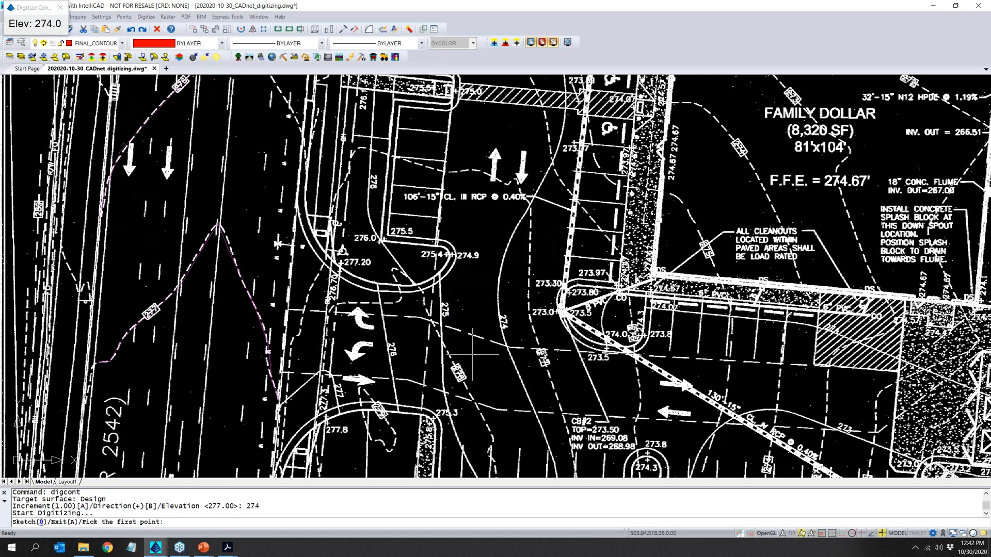
left_click(552, 149)
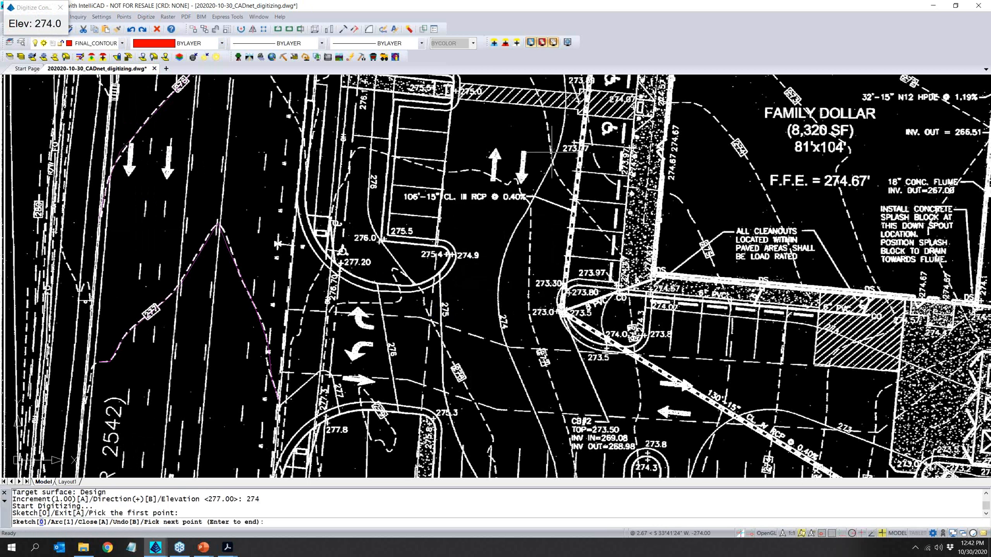
left_click(541, 181)
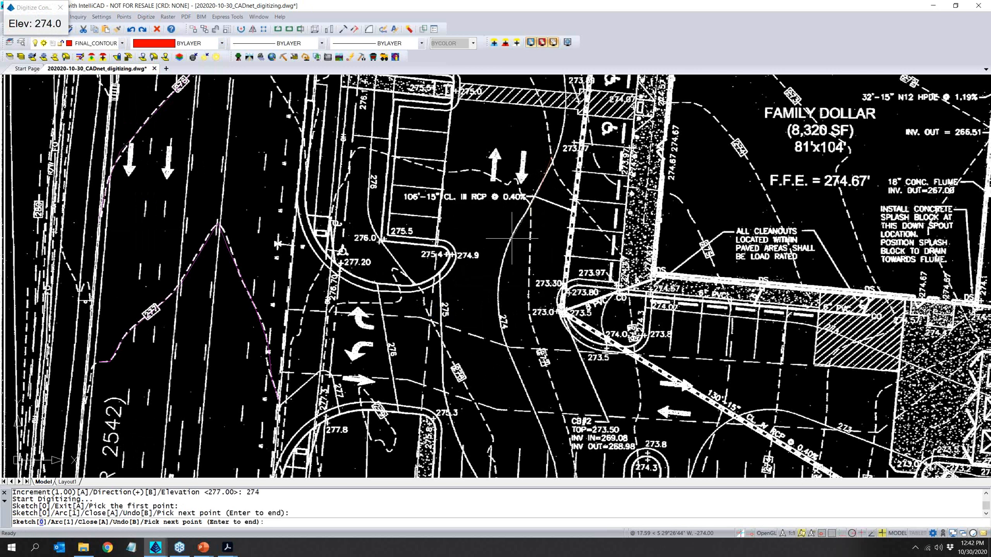
left_click(529, 209)
left_click(497, 277)
left_click(499, 311)
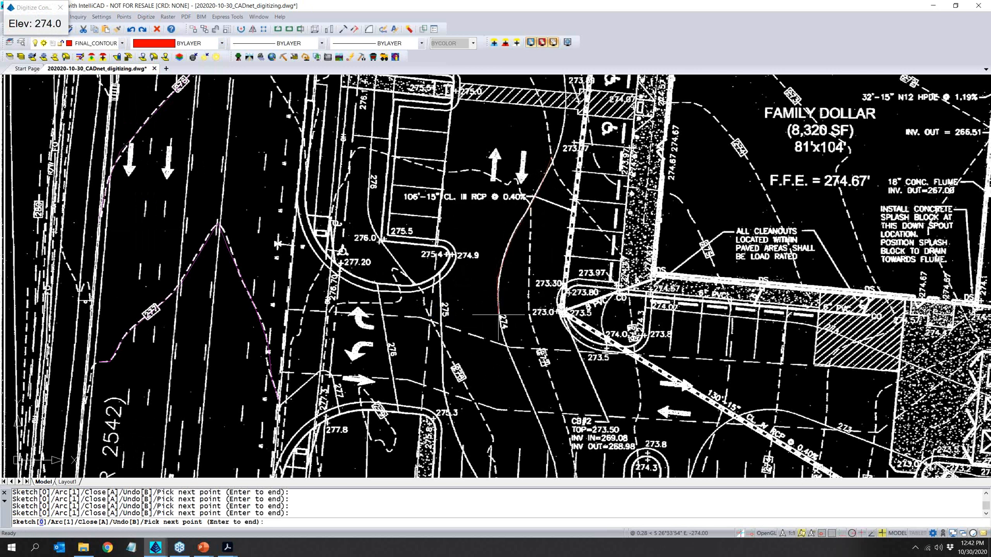
key("Return")
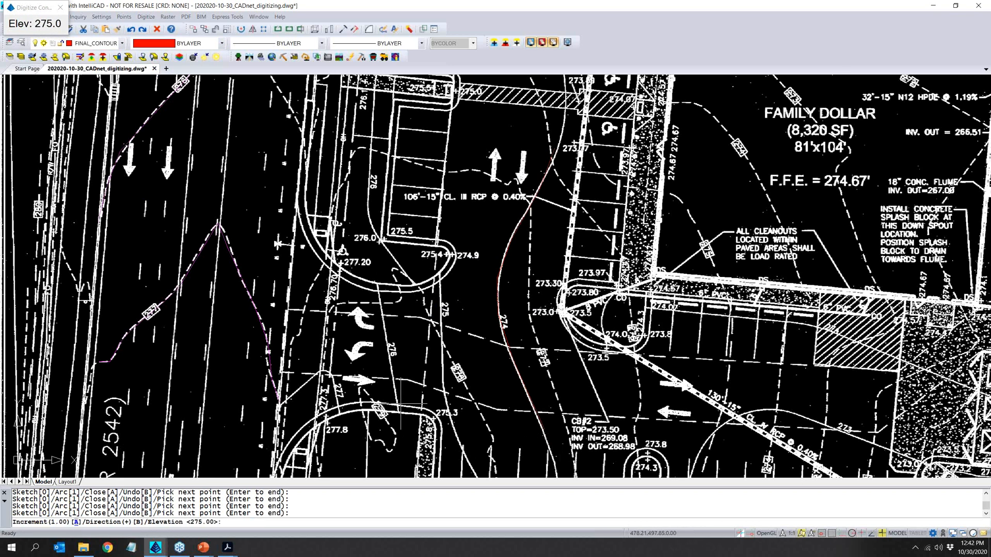
key("Return")
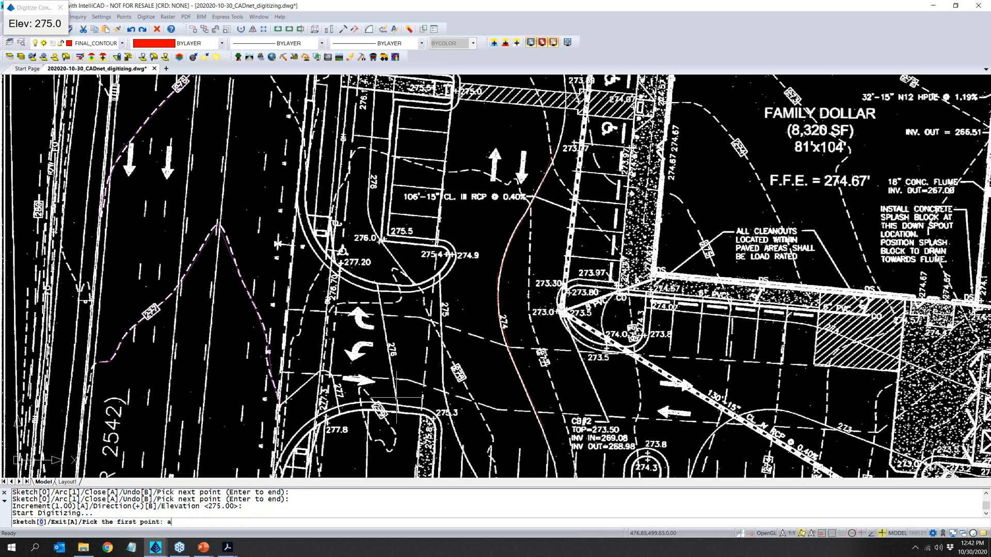
key("Return")
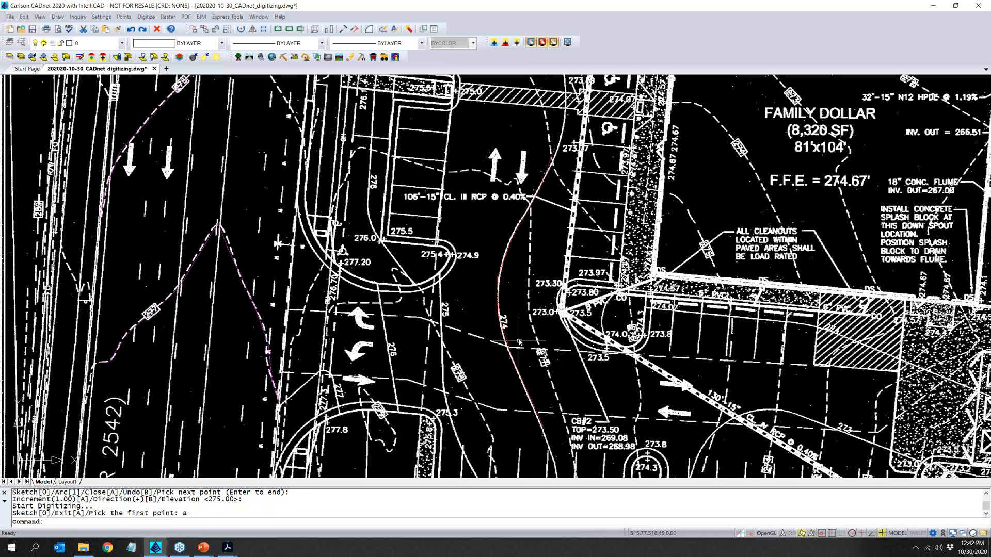
- Save the drawing and set the digitizing target to the design surface
scroll(519, 341, "down", 2)
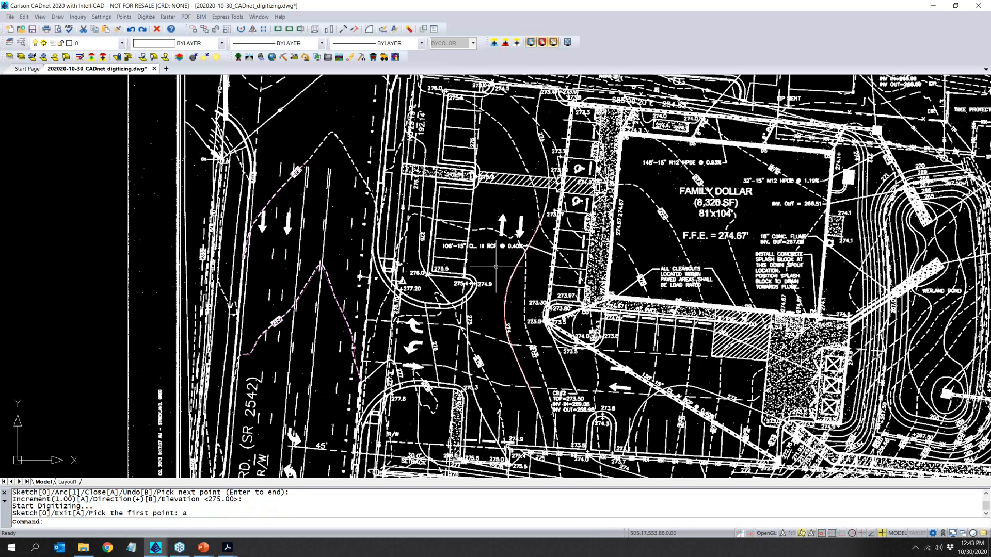
key("ctrl+s")
left_click(145, 17)
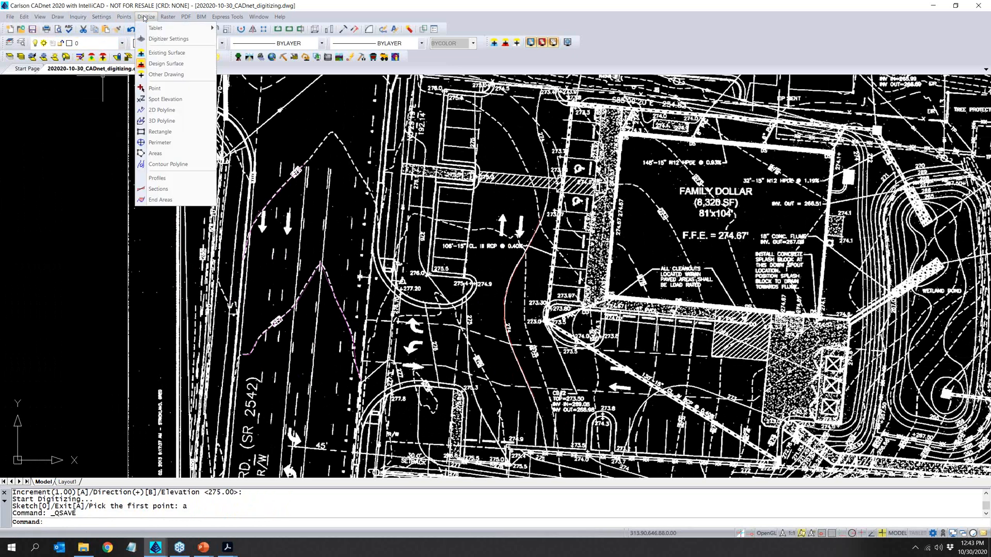
left_click(180, 67)
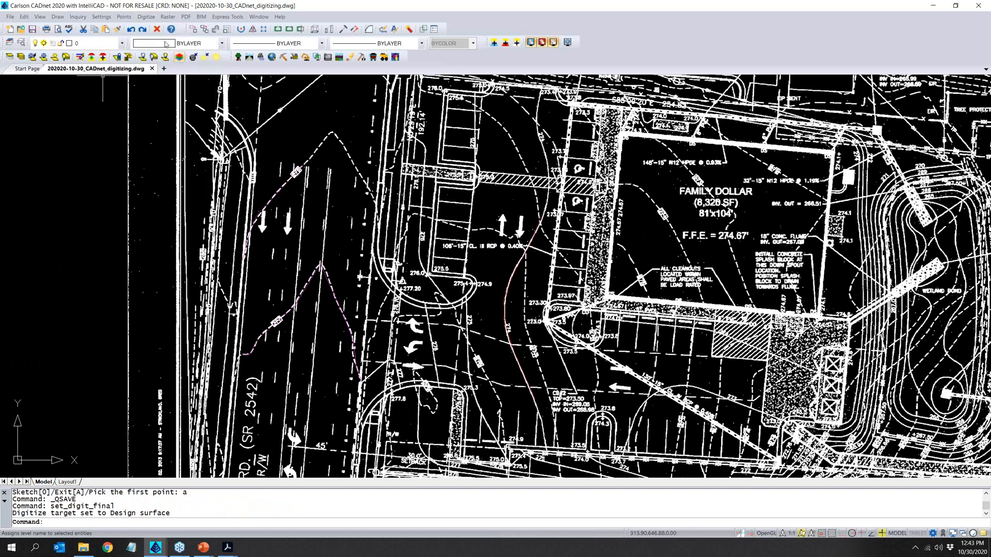
- Start 2D polyline digitizing on layer FINAL_BOC with color green (3) and width 2
left_click(146, 17)
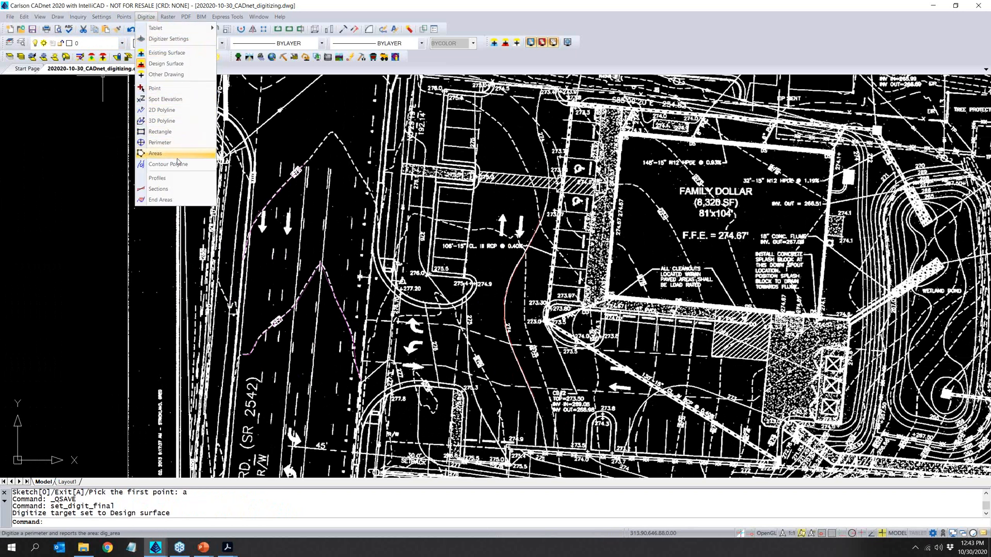
left_click(162, 110)
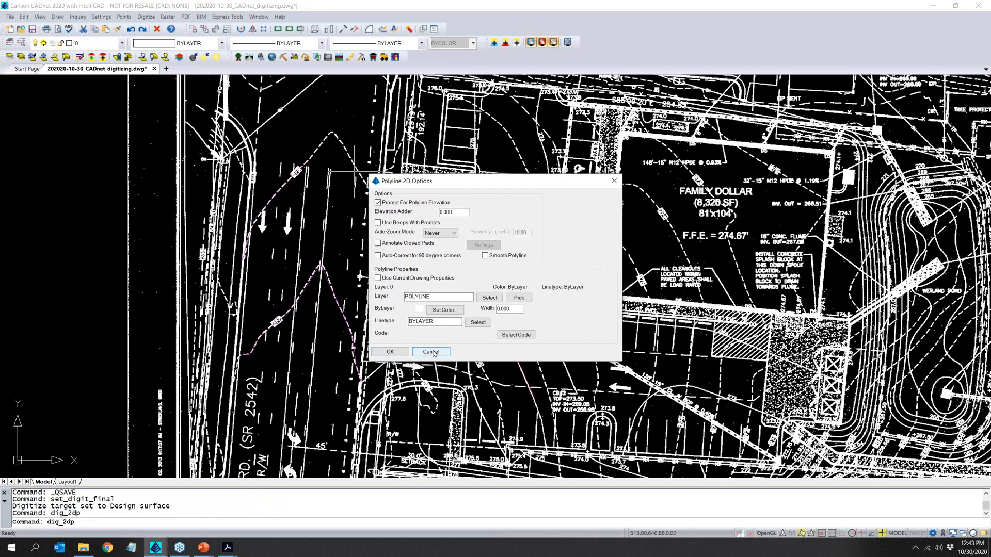
left_click_drag(433, 297, 396, 306)
type("BOC")
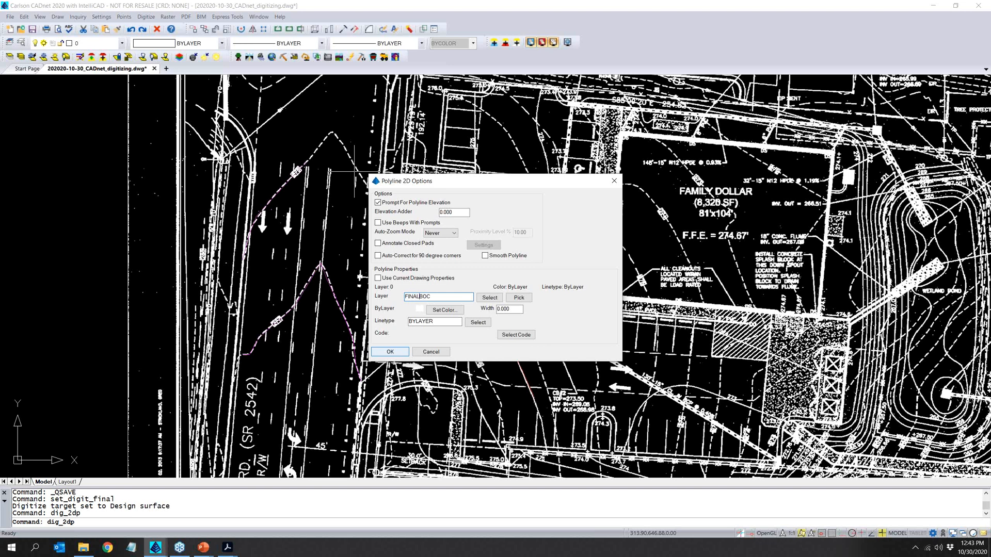
left_click(445, 310)
left_click(339, 130)
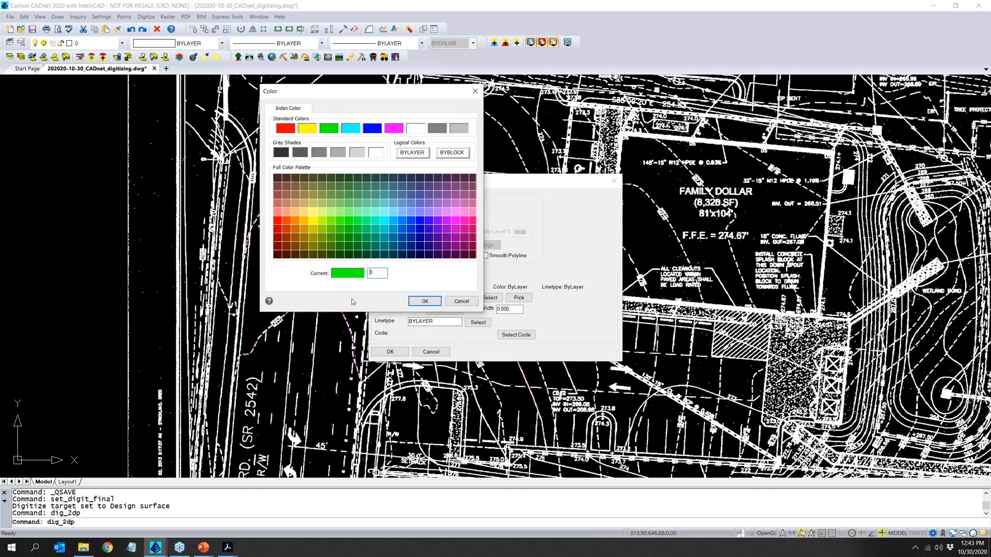
left_click(424, 300)
double_click(516, 309)
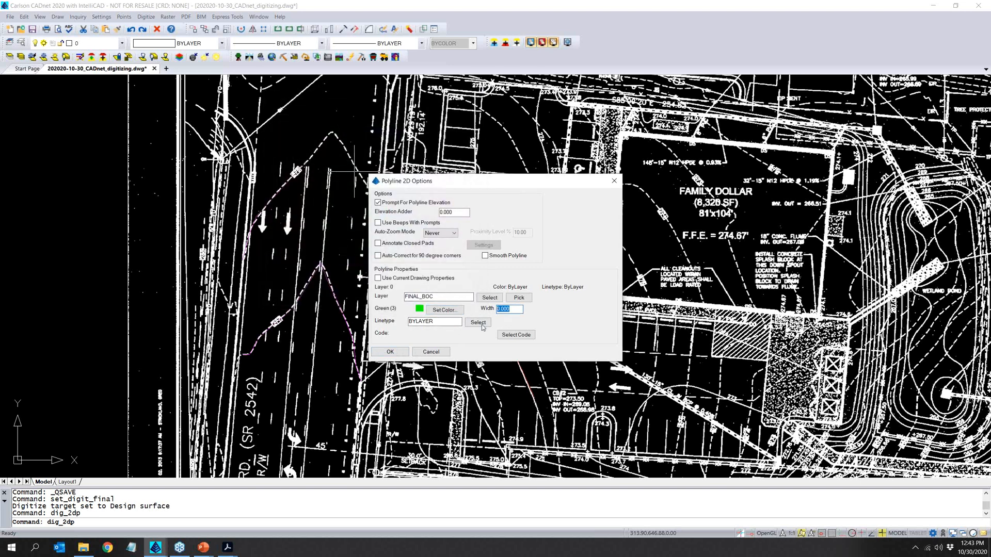
type("2")
left_click(390, 351)
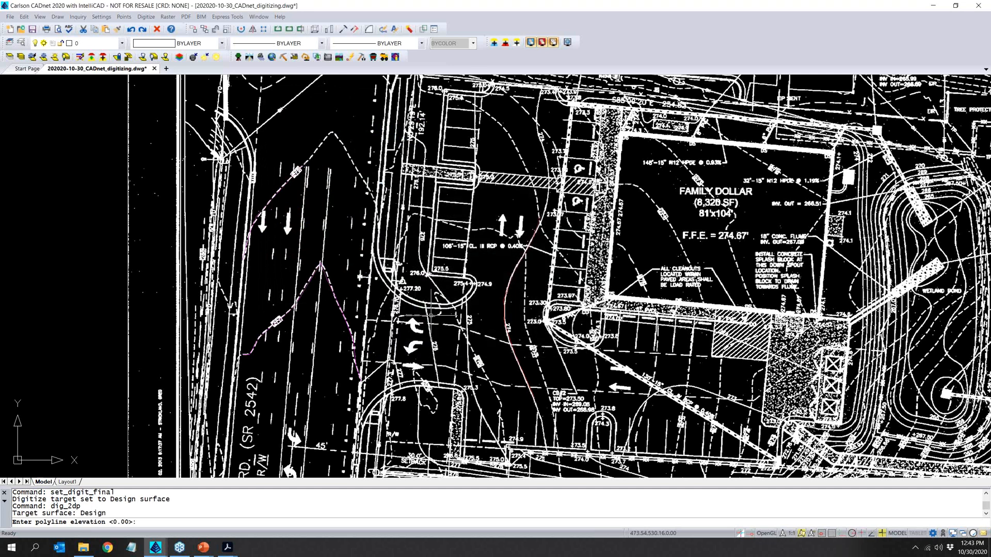
- Trace the back of curb around the entrance island and up the parking stalls at elevation 0.00, about 126 units long, and end digitizing
scroll(444, 296, "up", 3)
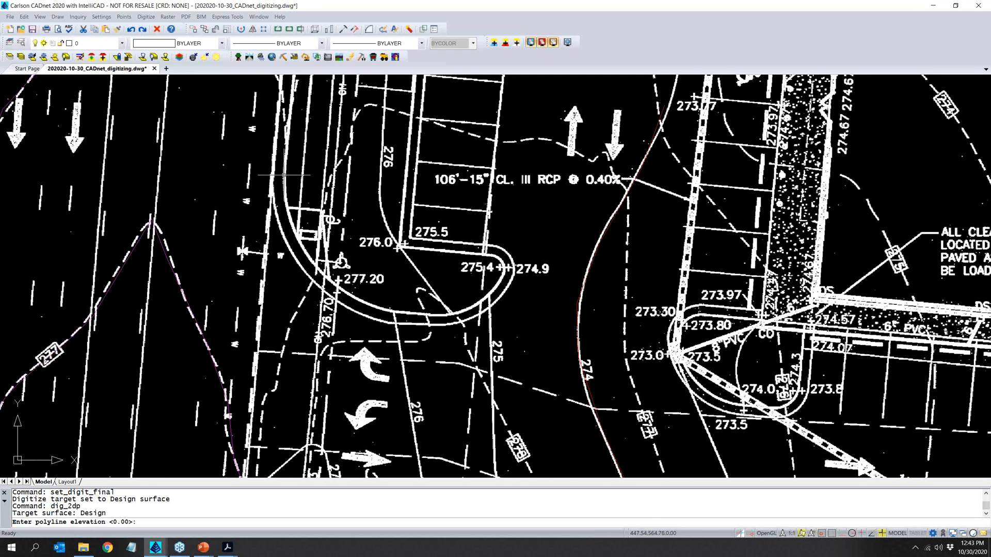
key("Return")
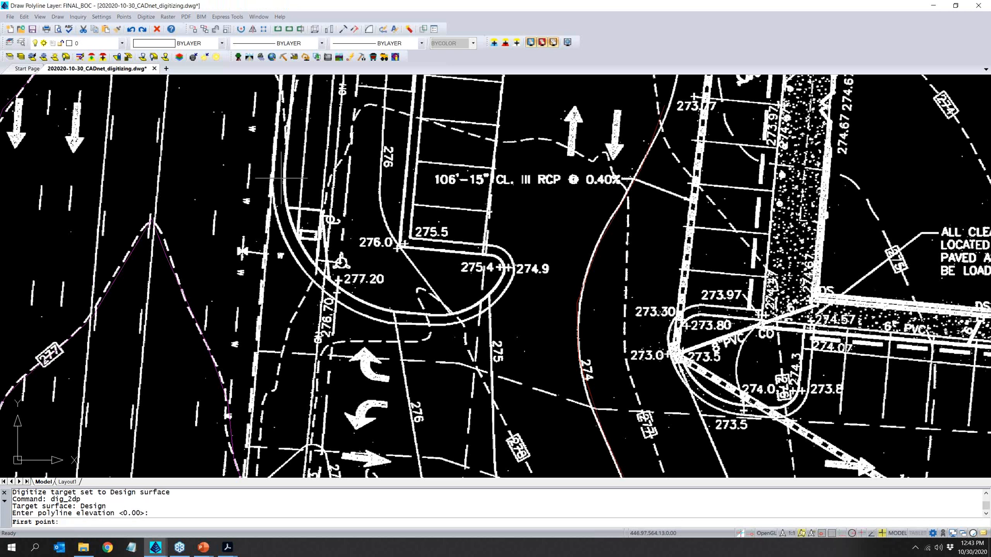
left_click(286, 179)
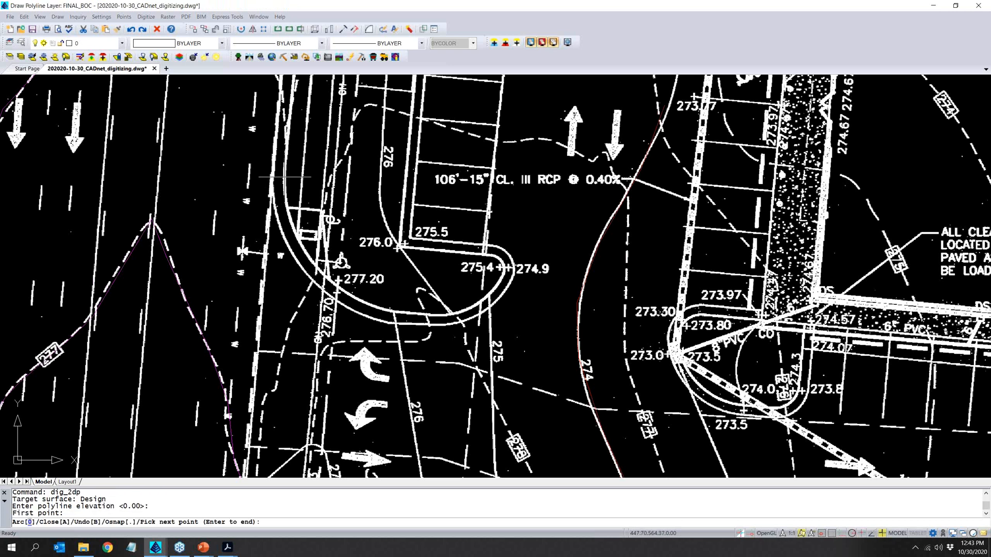
left_click(286, 207)
left_click(301, 242)
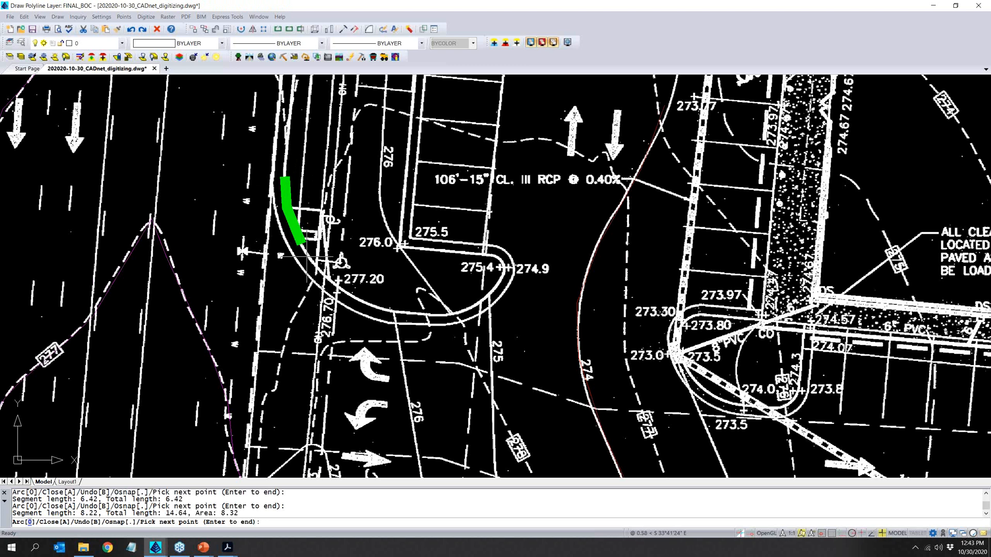
left_click(329, 277)
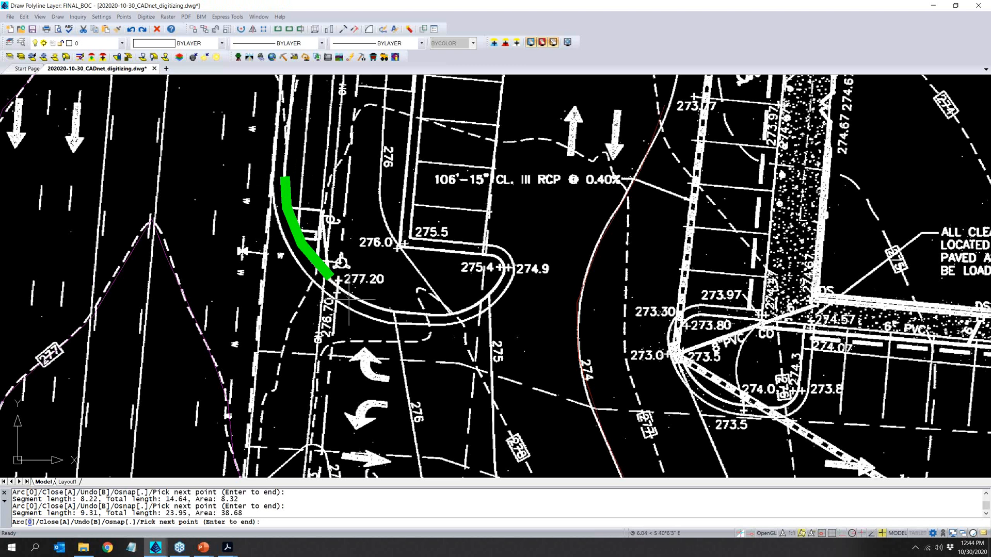
left_click(353, 298)
left_click(399, 314)
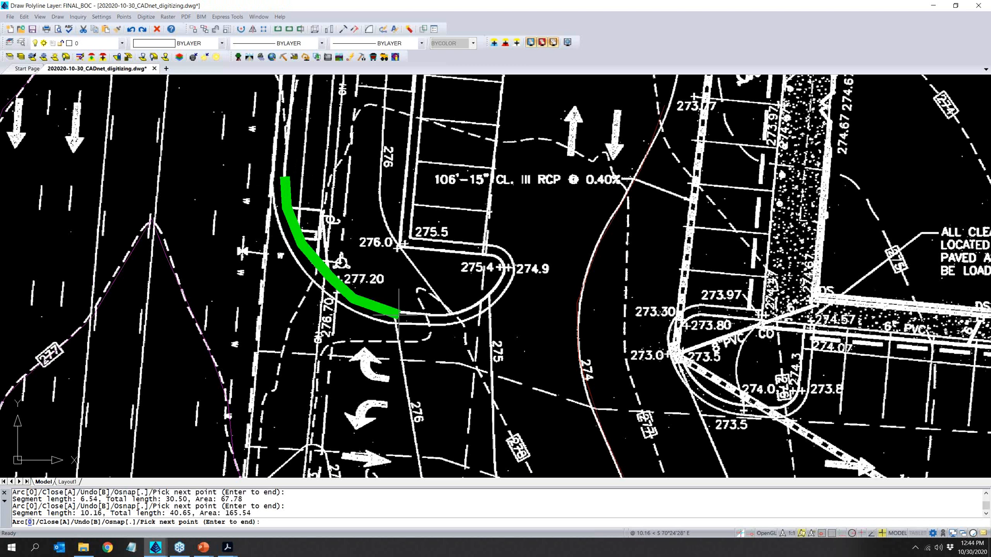
left_click(460, 312)
left_click(481, 298)
left_click(503, 278)
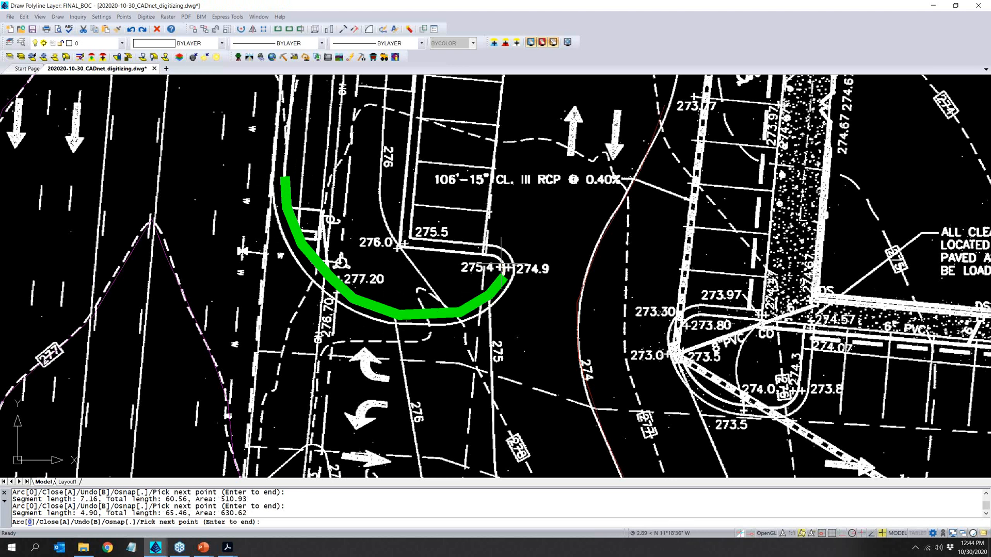
left_click(505, 264)
left_click(495, 255)
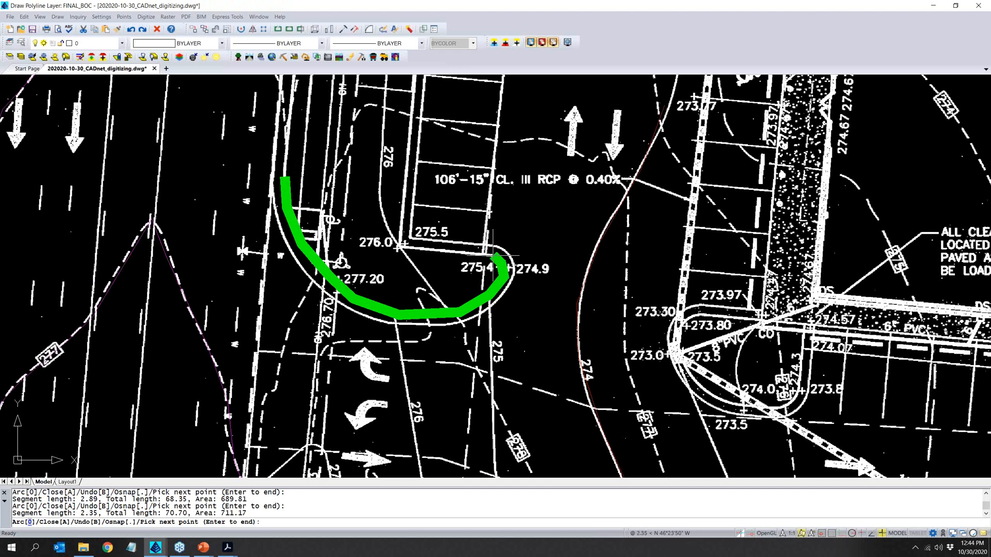
left_click(396, 249)
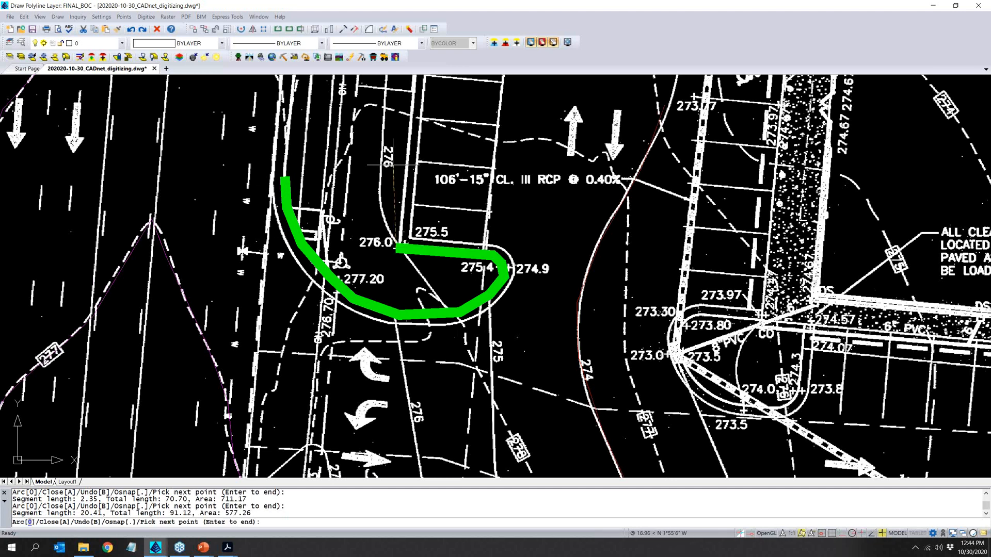
left_click(411, 83)
key("Return")
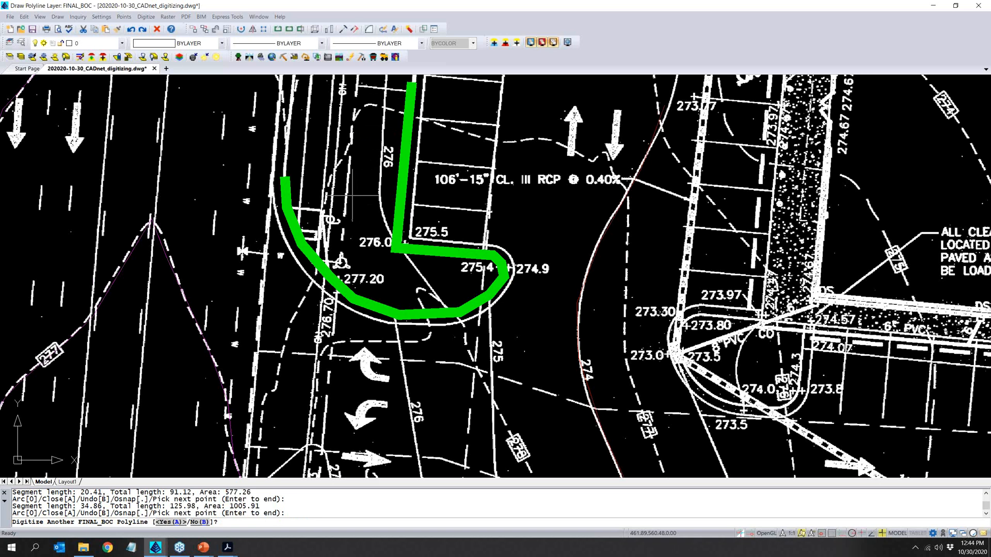
key("Escape")
- Start 2D polyline digitizing for the building on layer FINAL_BLDG, keeping color green (3) and width 2.000
scroll(355, 305, "down", 5)
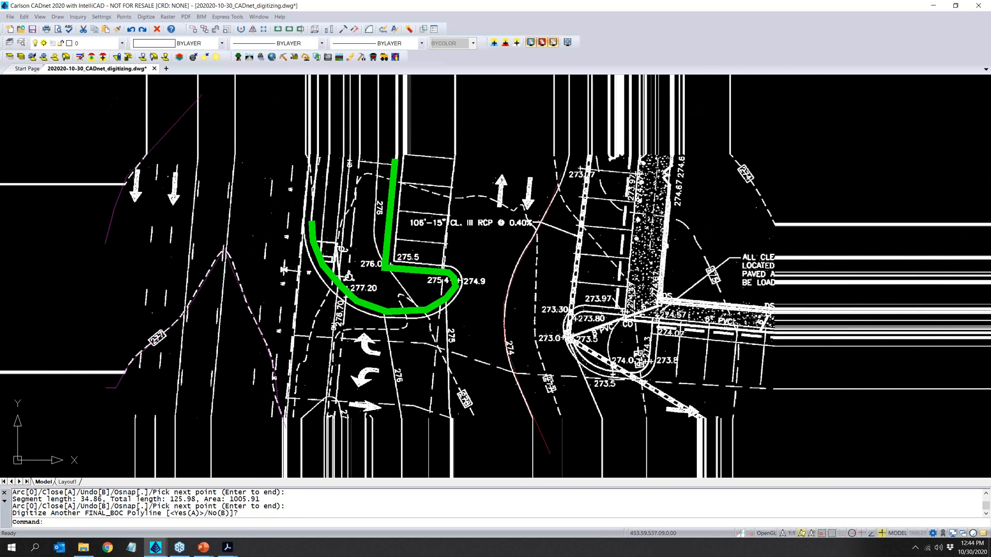
scroll(462, 249, "up", 4)
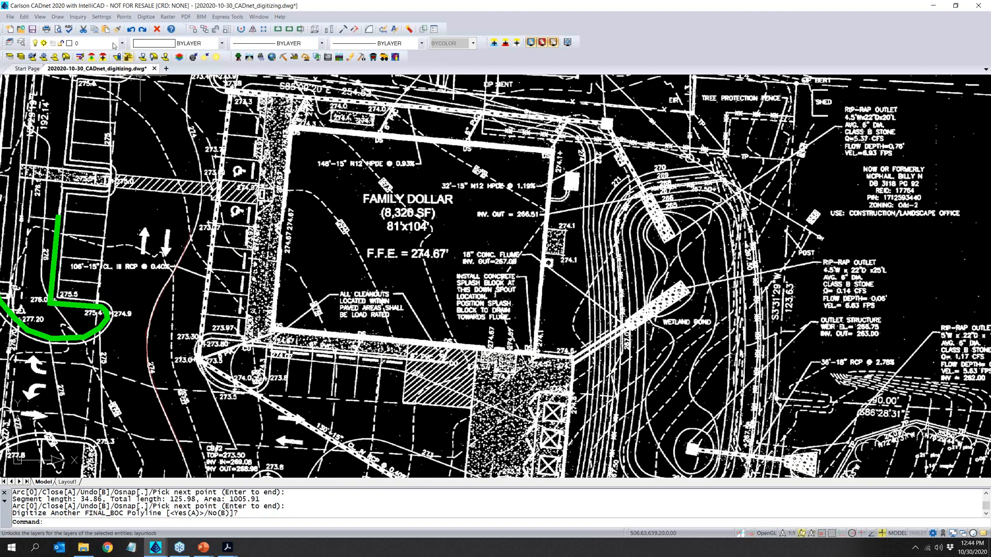
left_click(146, 18)
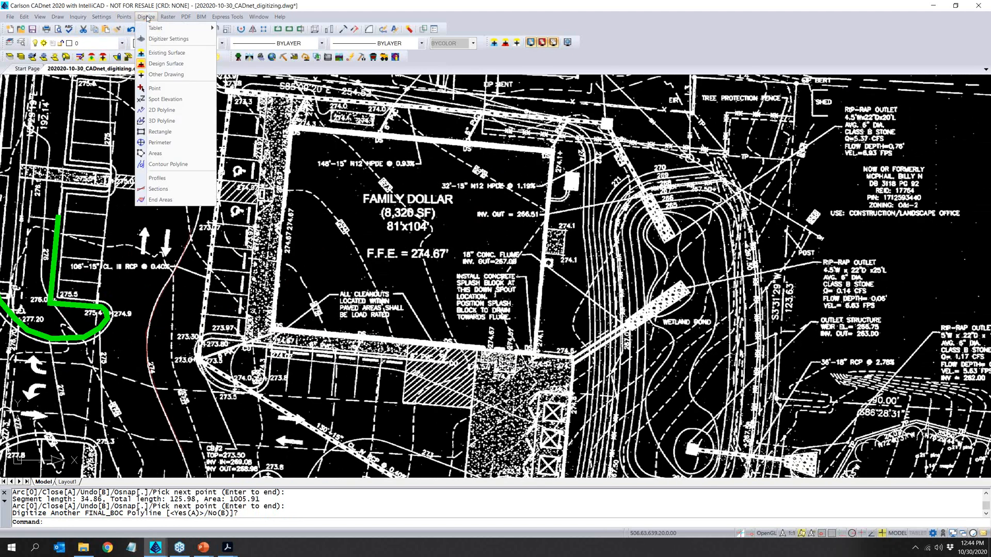
left_click(182, 112)
left_click_drag(421, 296, 447, 300)
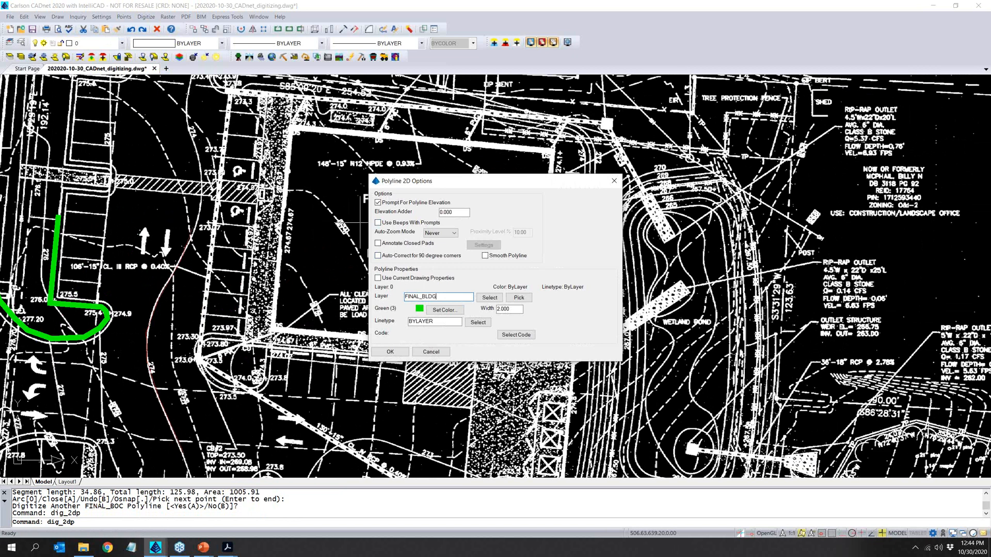
left_click(390, 352)
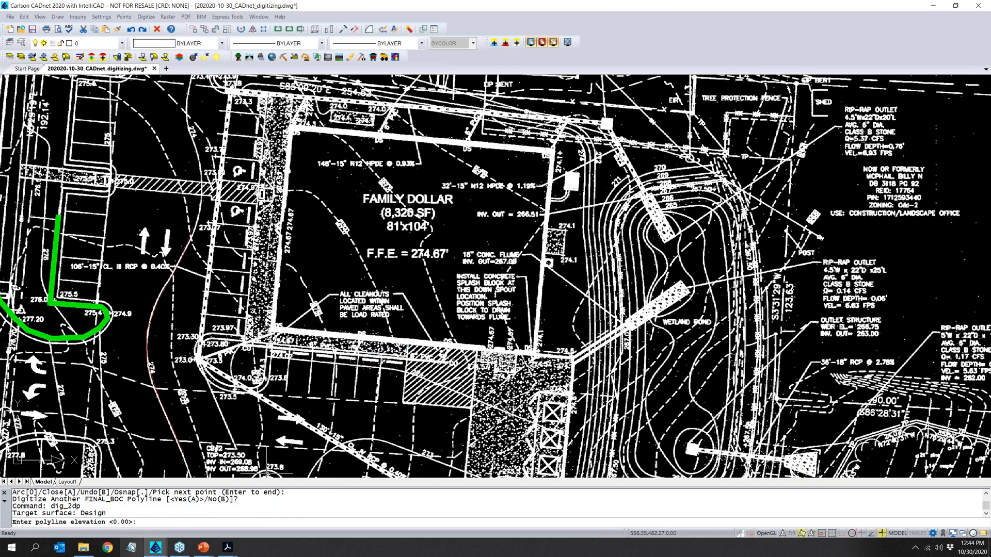
- Digitize the Family Dollar building outline at elevation 274.67 through its four corners and close the polyline
type("2")
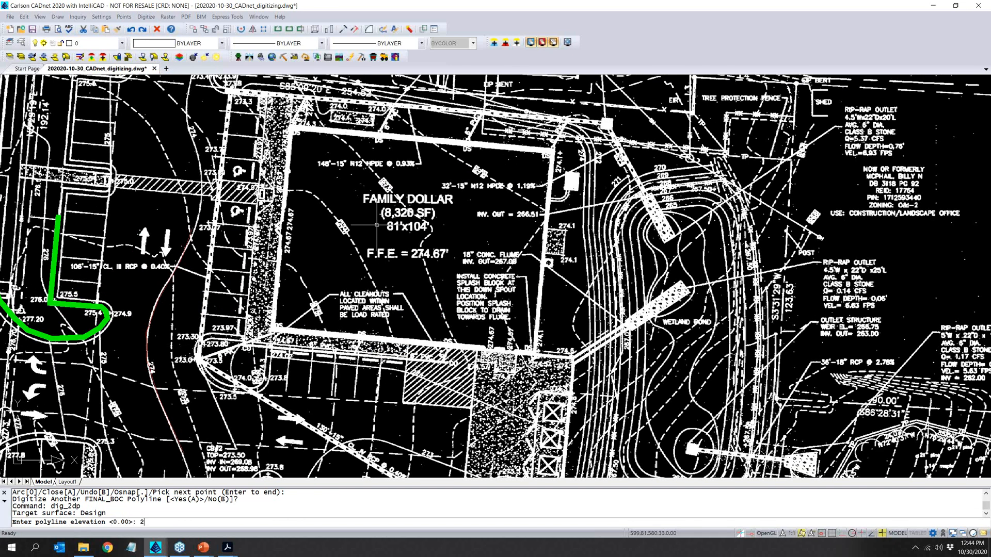
type("74.67")
key("Return")
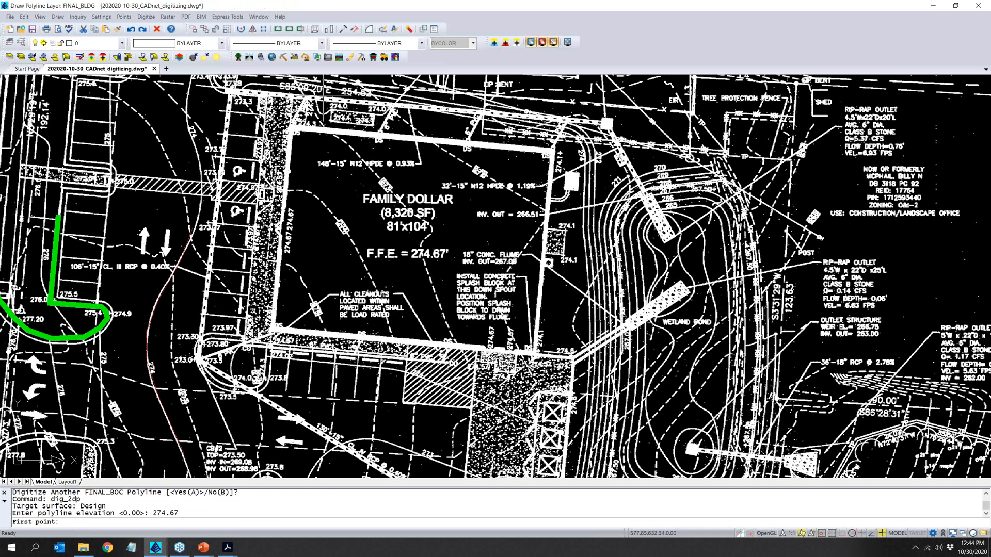
left_click(292, 125)
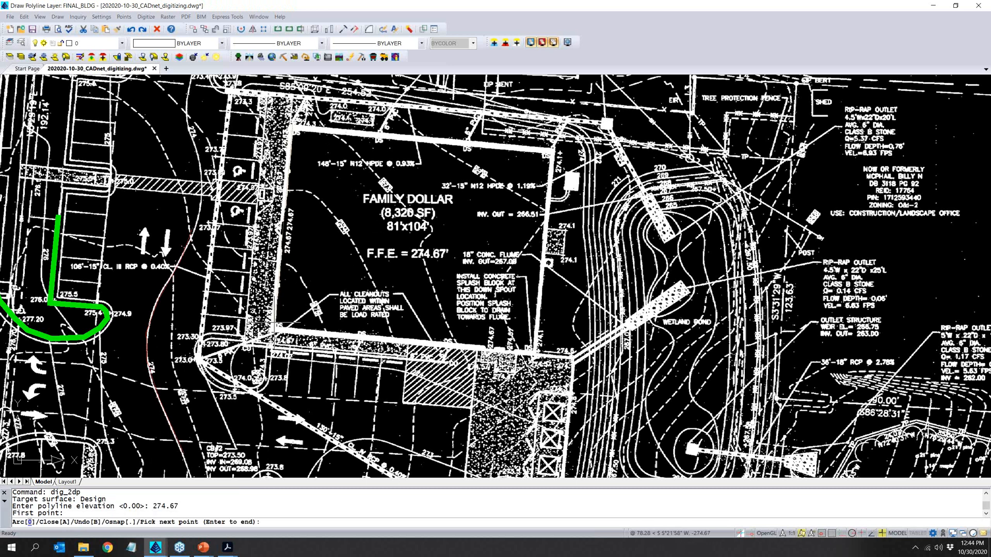
left_click(272, 328)
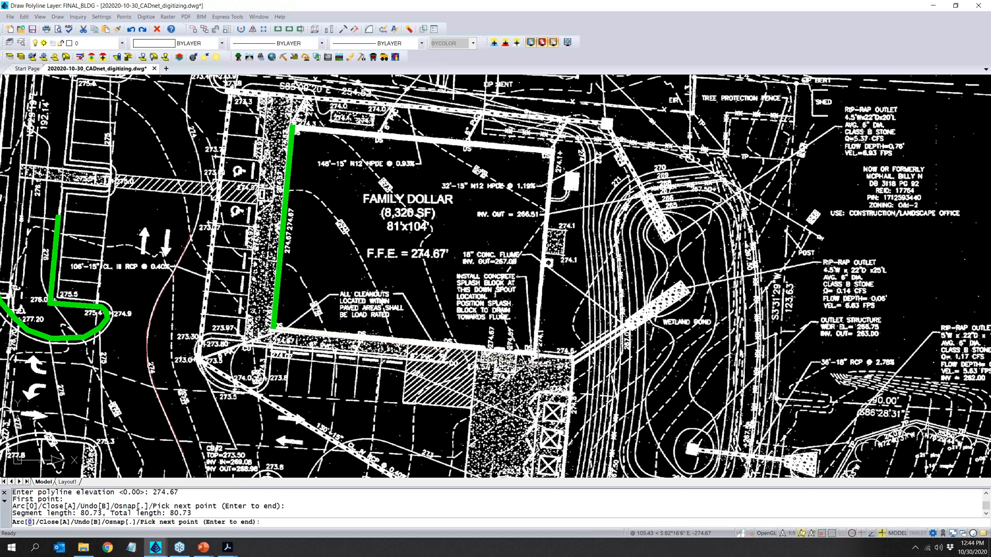
left_click(535, 353)
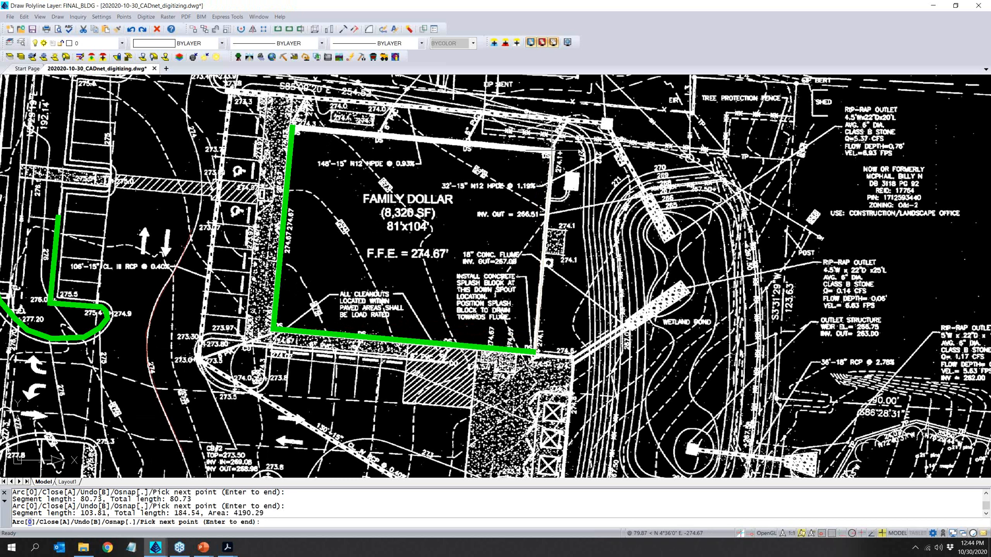
left_click(553, 151)
key("Return")
type("C")
key("Return")
- Start digitizing spot elevations on layer FINAL_SPOT_TXT with symbol SPT9, label prefix BOC: and prompting for elevation
scroll(351, 235, "down", 3)
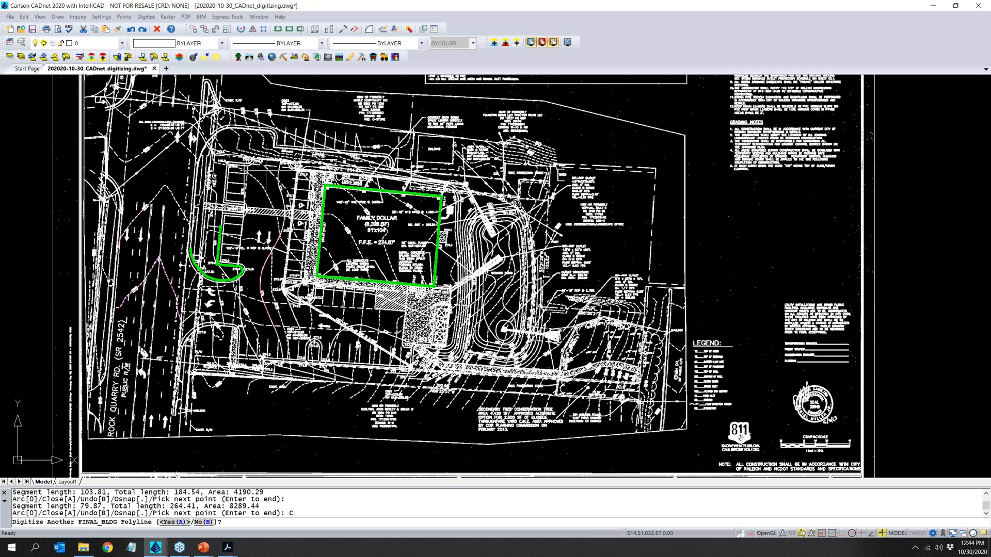
scroll(273, 172, "down", 1)
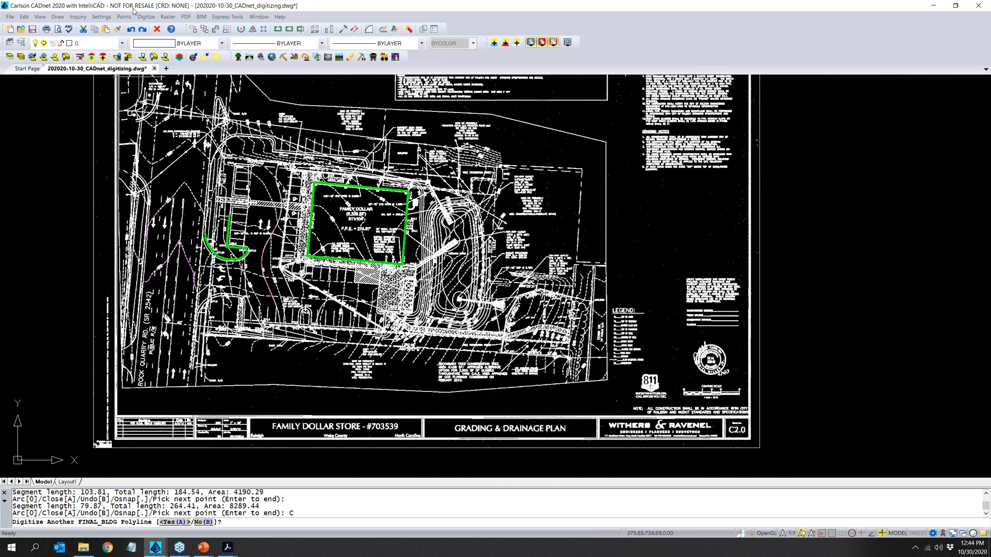
left_click(127, 17)
mouse_move(146, 16)
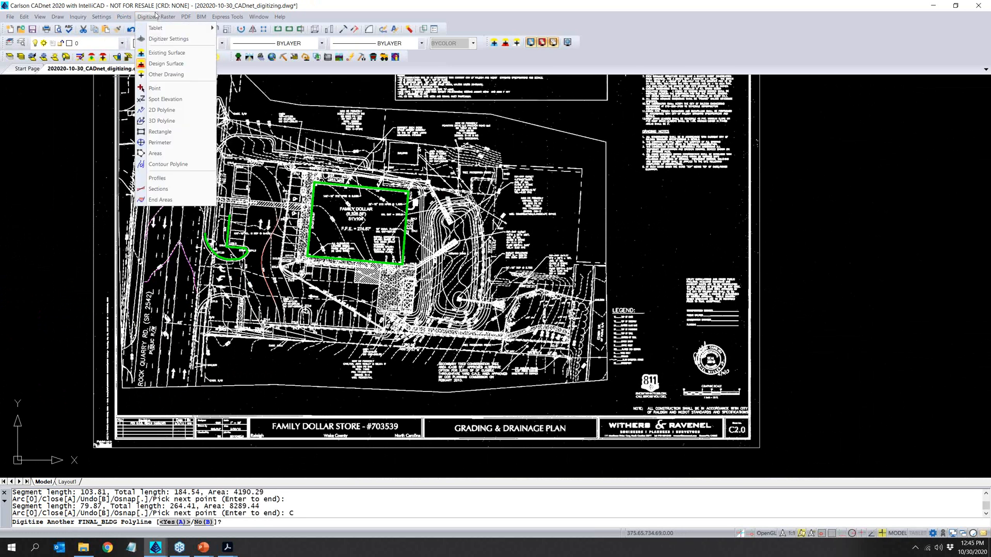
left_click(165, 99)
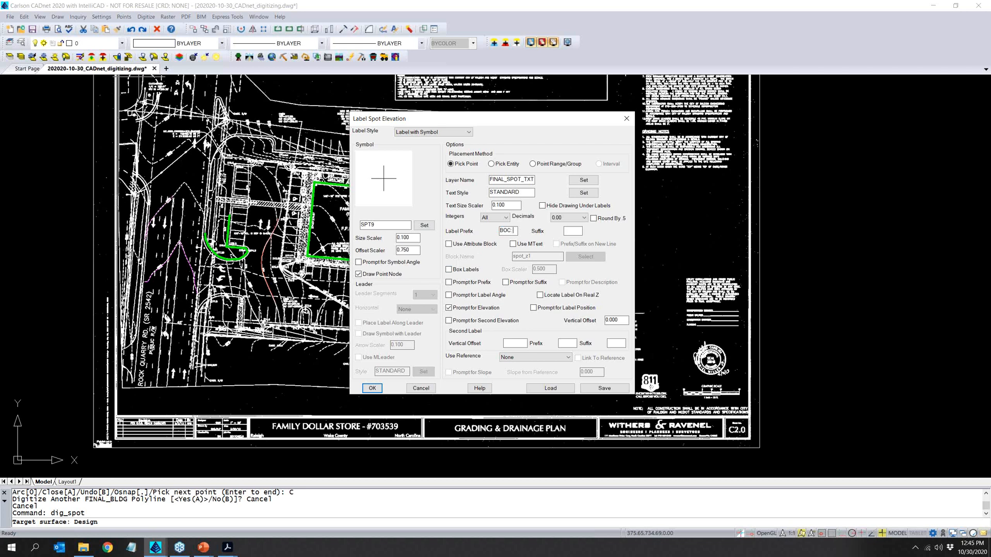
left_click(371, 388)
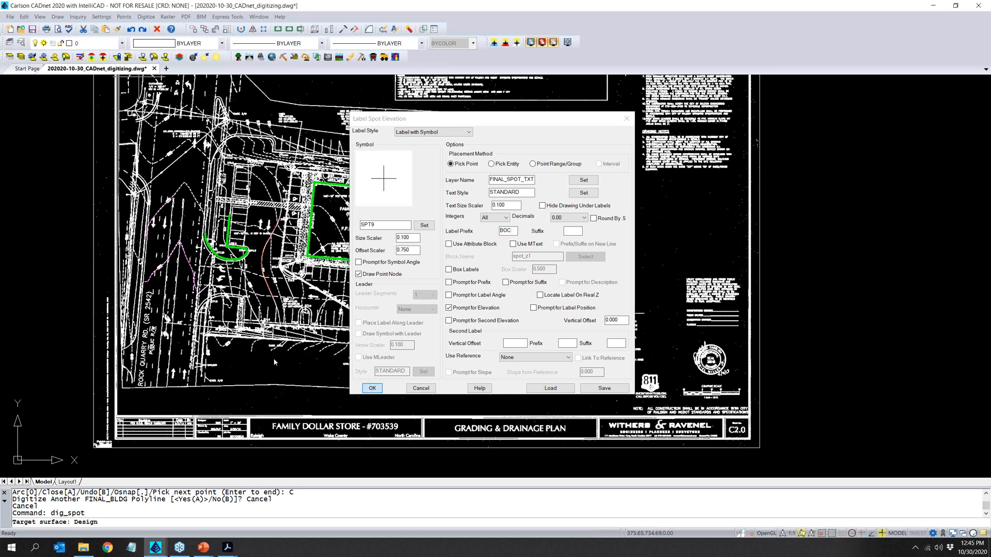
- Label back-of-curb spot elevations 277.2 on the entrance island's outer curve and 276 at its inner corner, and end labeling
scroll(221, 254, "up", 3)
scroll(221, 254, "up", 7)
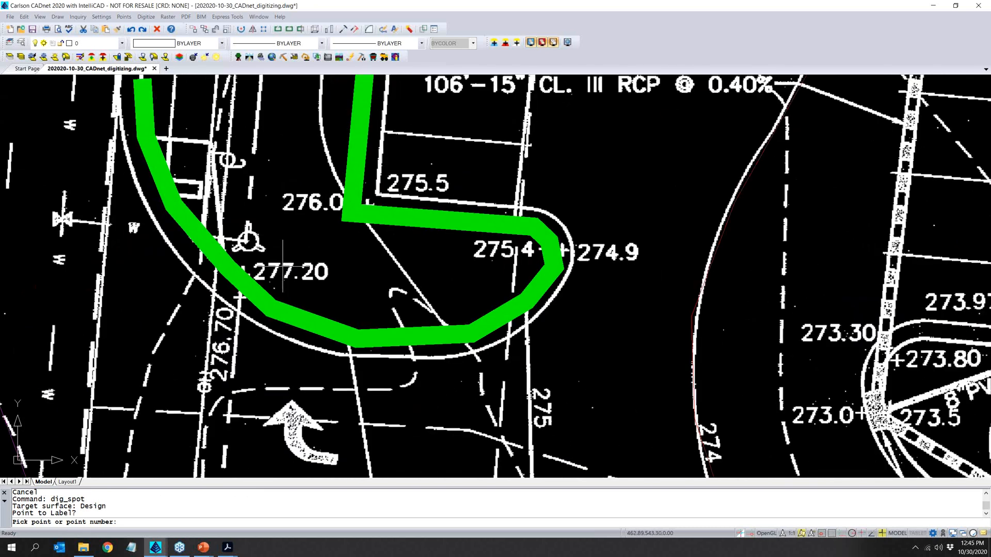
left_click(248, 277)
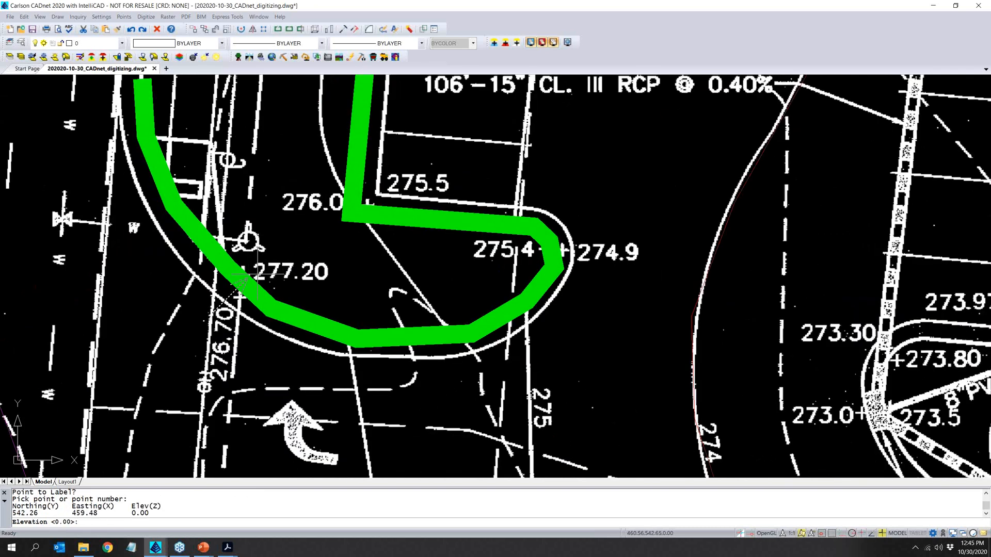
type("277.2")
key("Return")
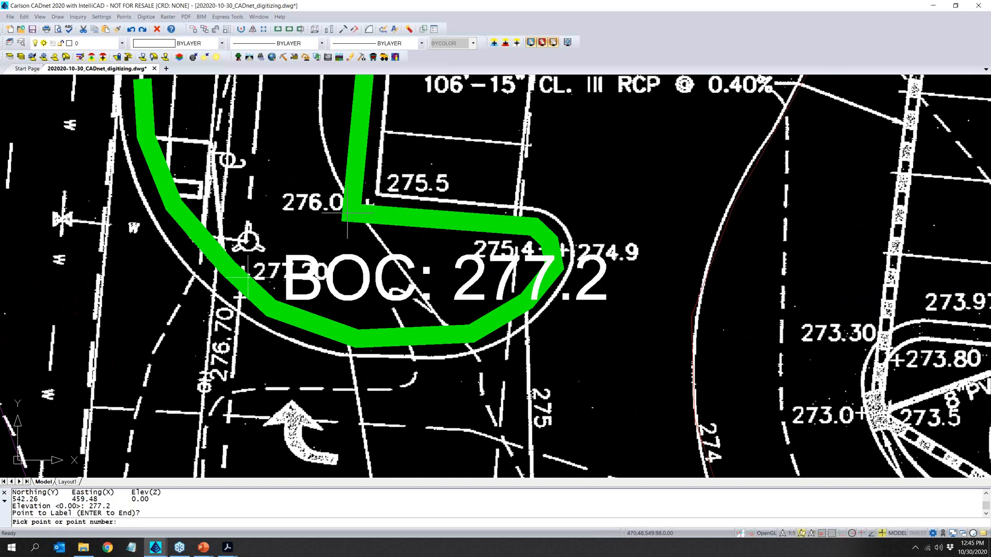
left_click(351, 213)
type("276")
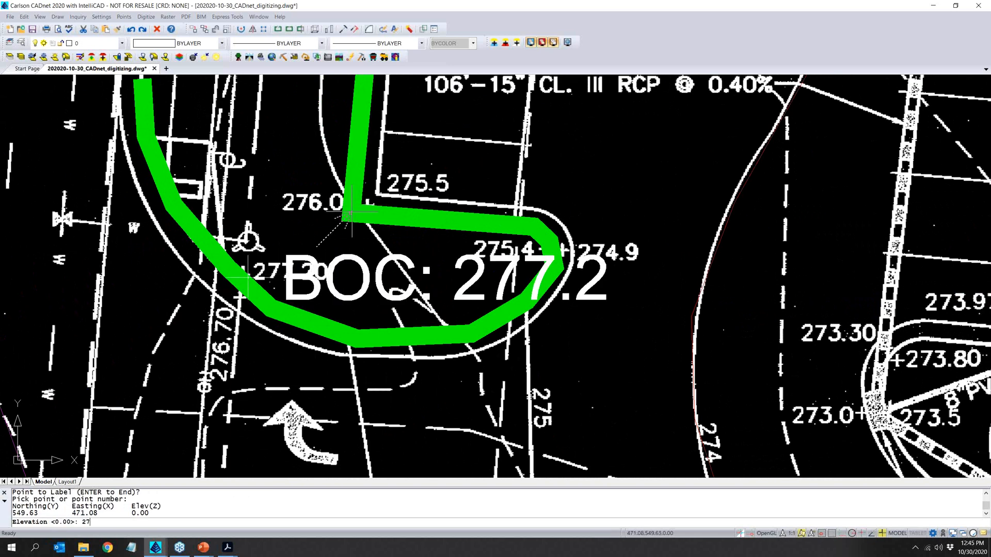
key("Return")
scroll(473, 224, "down", 4)
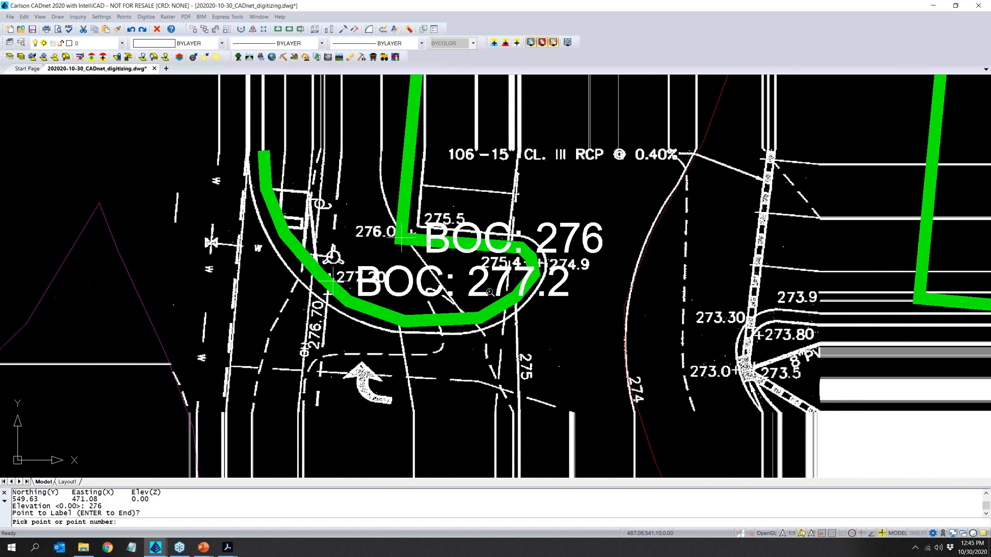
middle_click_drag(440, 276, 415, 296)
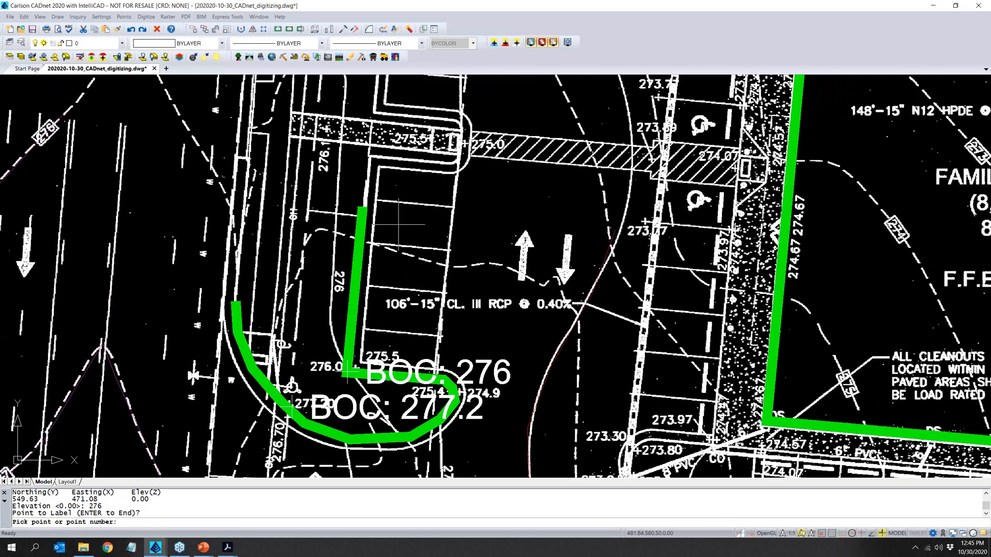
scroll(397, 238, "down", 3)
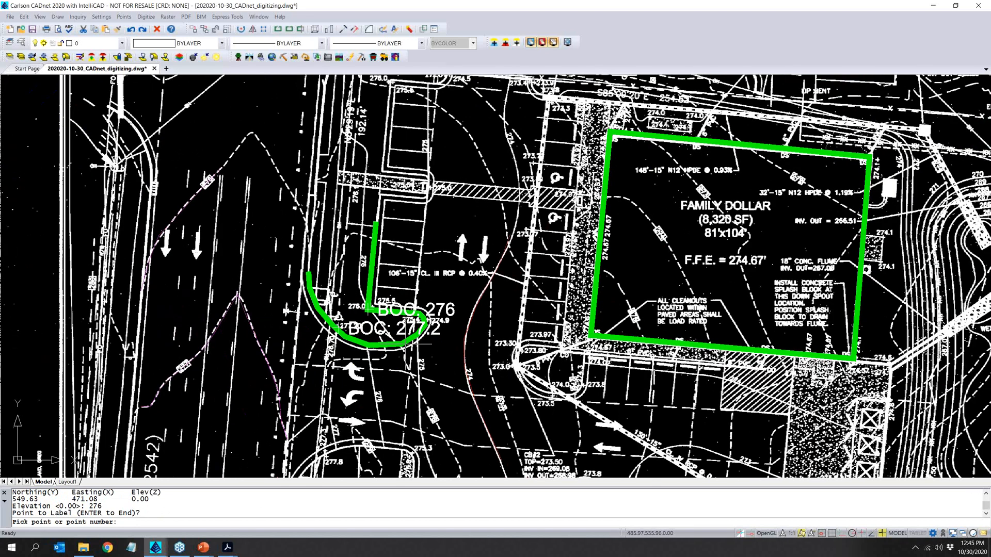
key("Return")
- Try to freeze layer 0
scroll(351, 402, "down", 2)
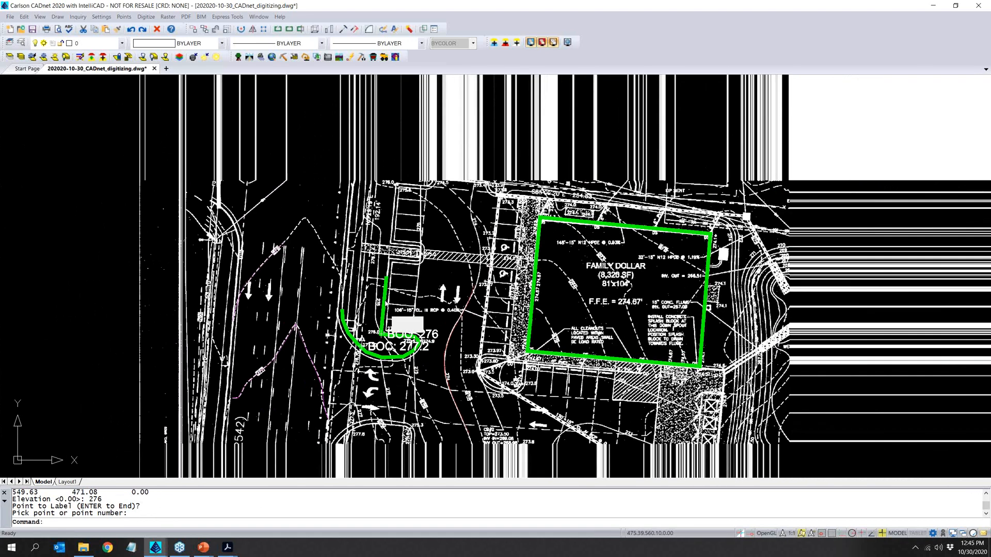
left_click(103, 43)
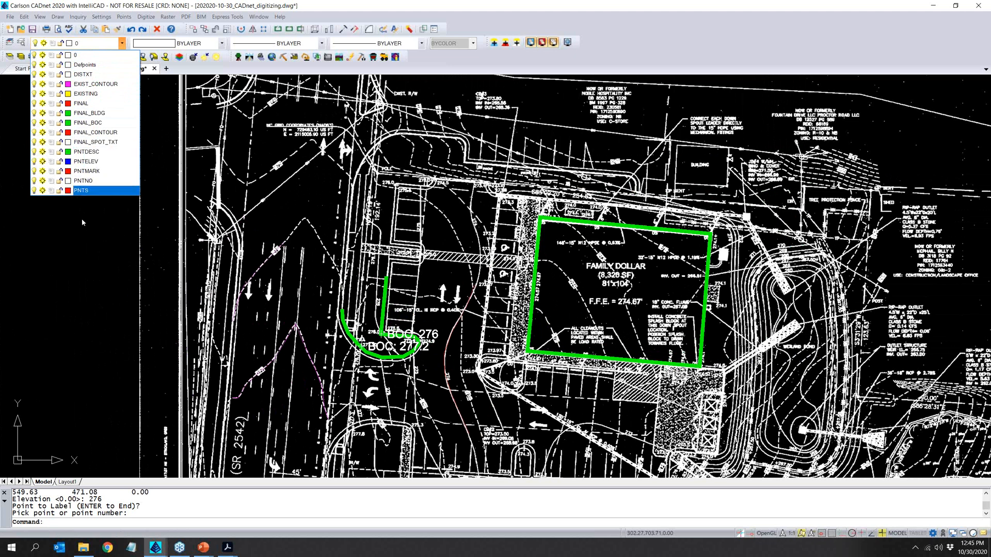
left_click(43, 55)
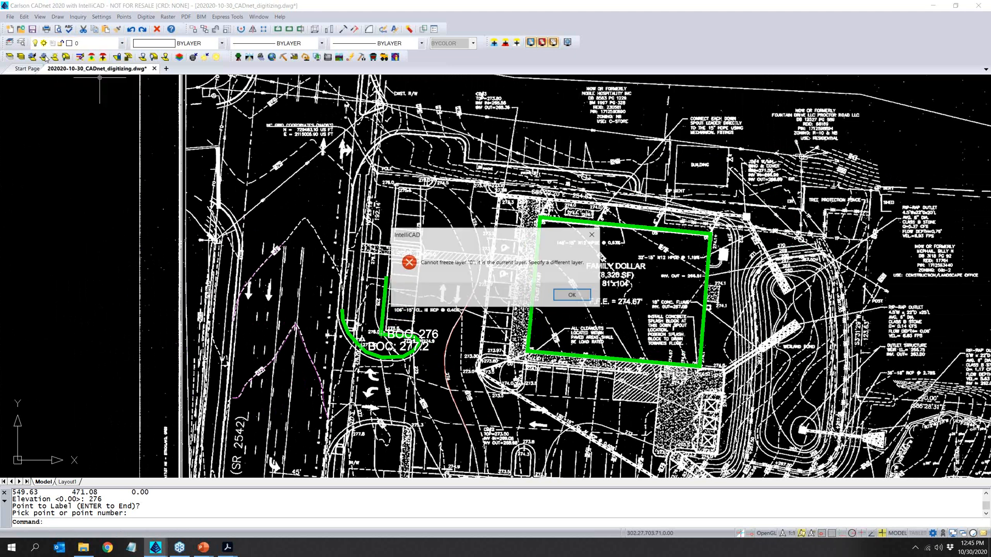
left_click(572, 294)
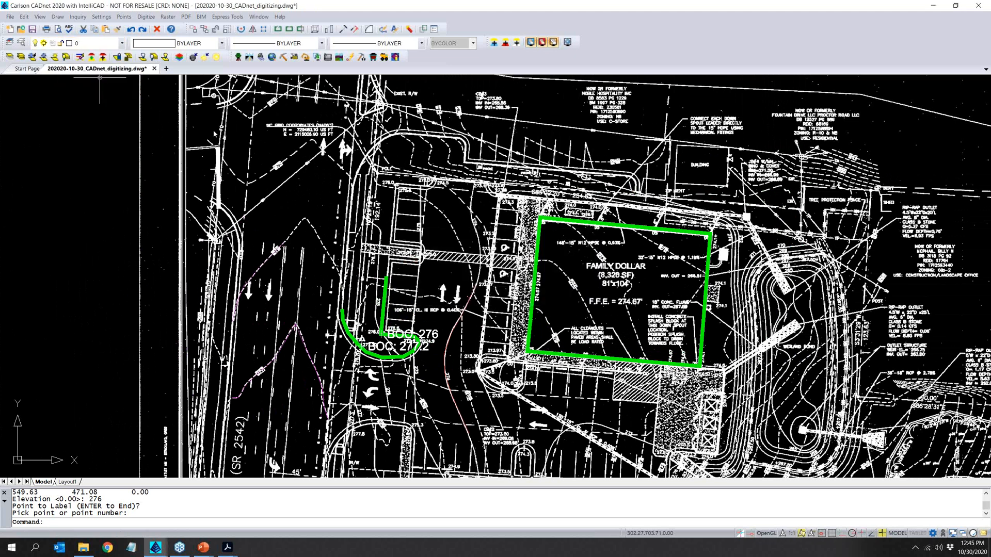
- Turn off the current layer 0 to hide the raster plan behind the digitized linework
left_click(120, 44)
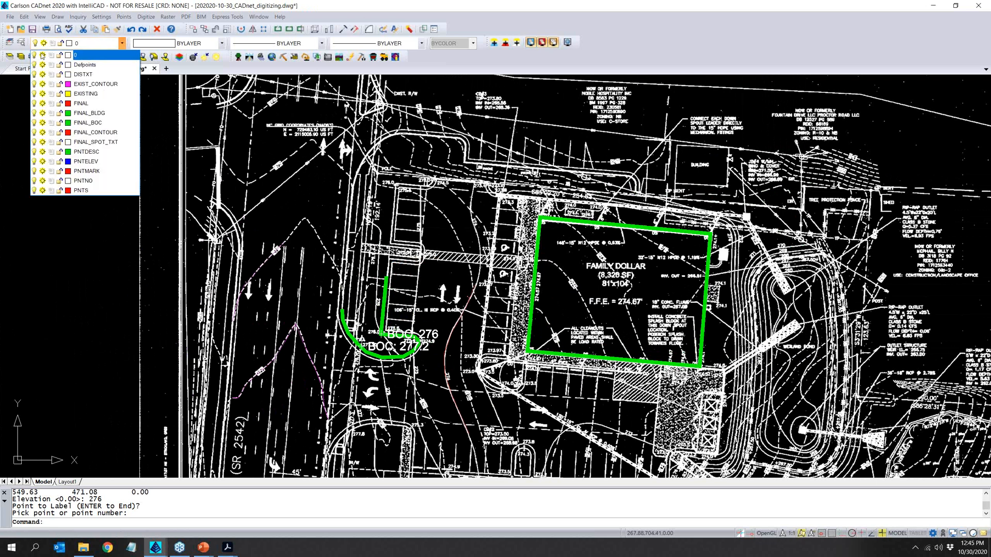
left_click(34, 56)
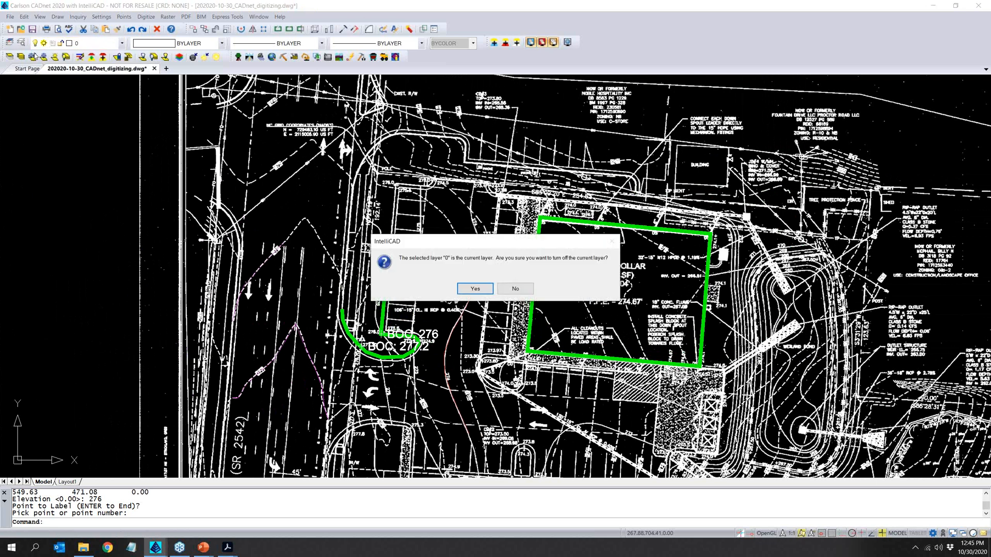
left_click(474, 289)
scroll(369, 261, "down", 5)
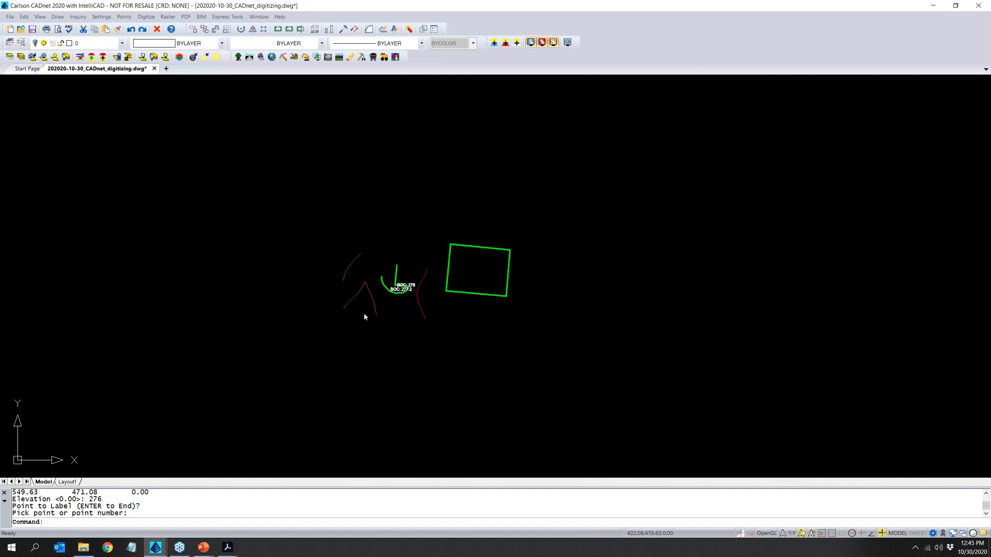
scroll(402, 327, "up", 4)
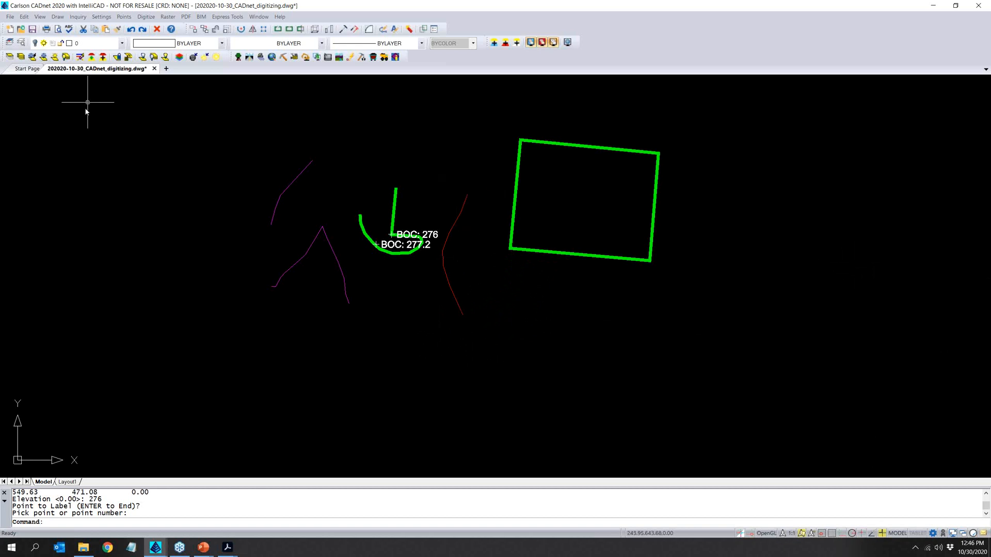
- Open Modeling_Quantities_Original.dwg from the 02_SiteNet_Takeoff folder, view its GD (2) layout and switch to model space
left_click(21, 29)
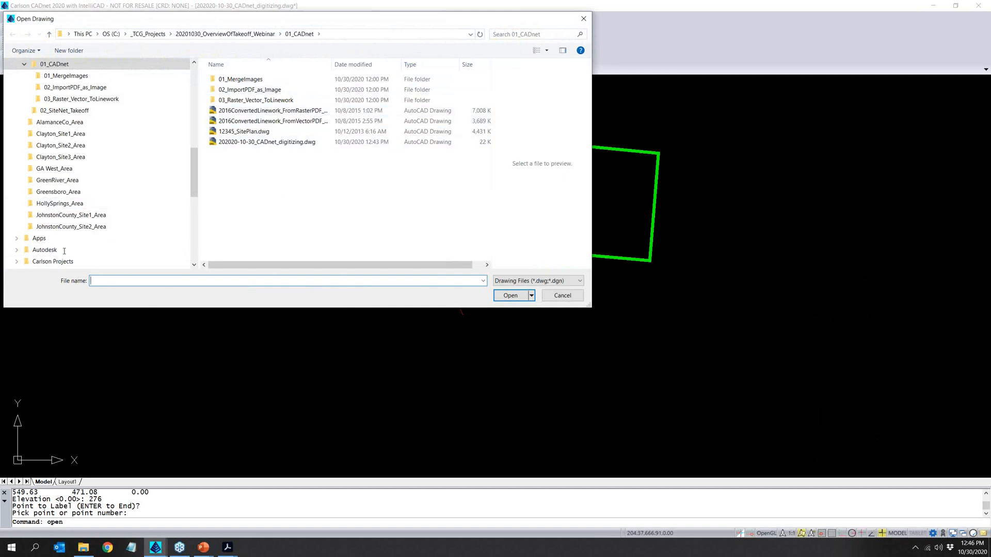
scroll(191, 134, "up", 10)
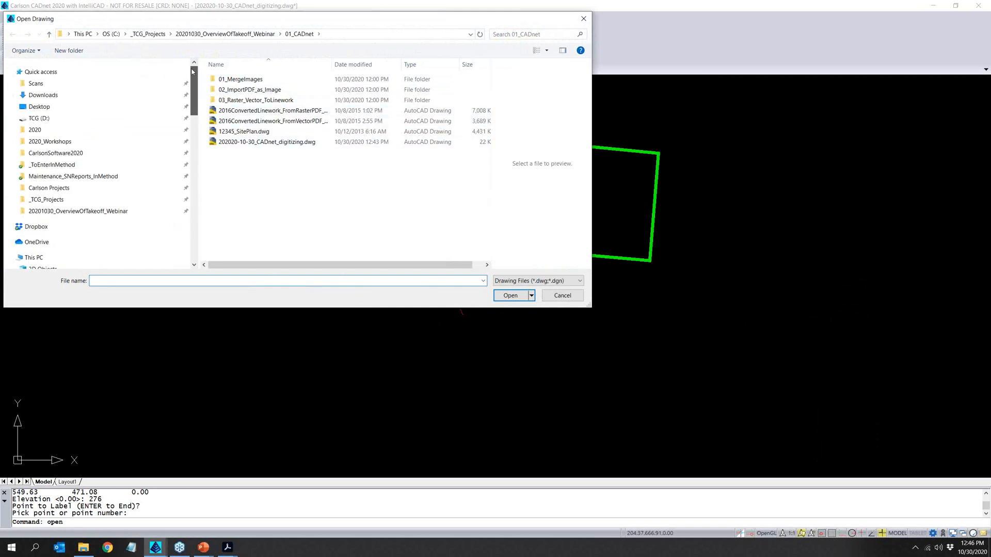
left_click(62, 211)
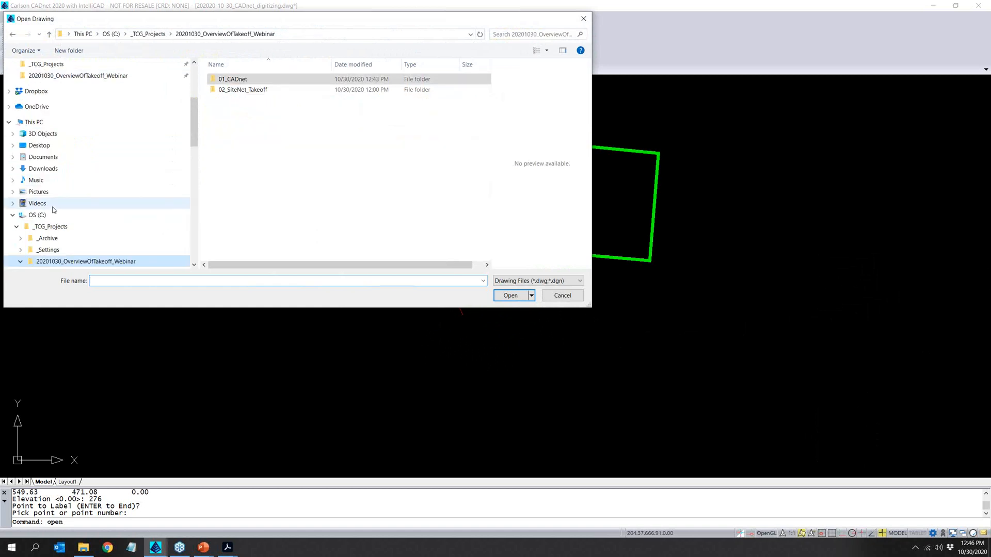
double_click(236, 90)
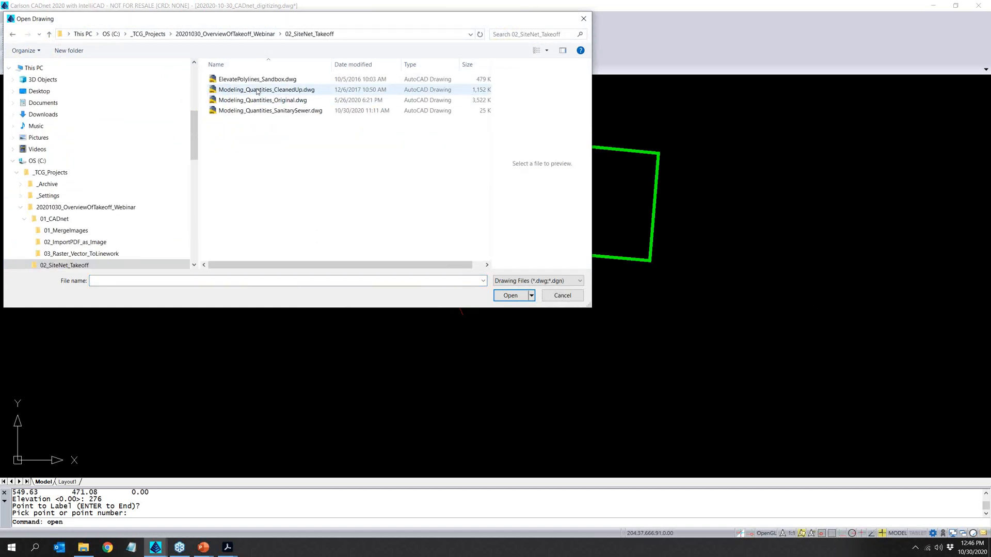
left_click(256, 101)
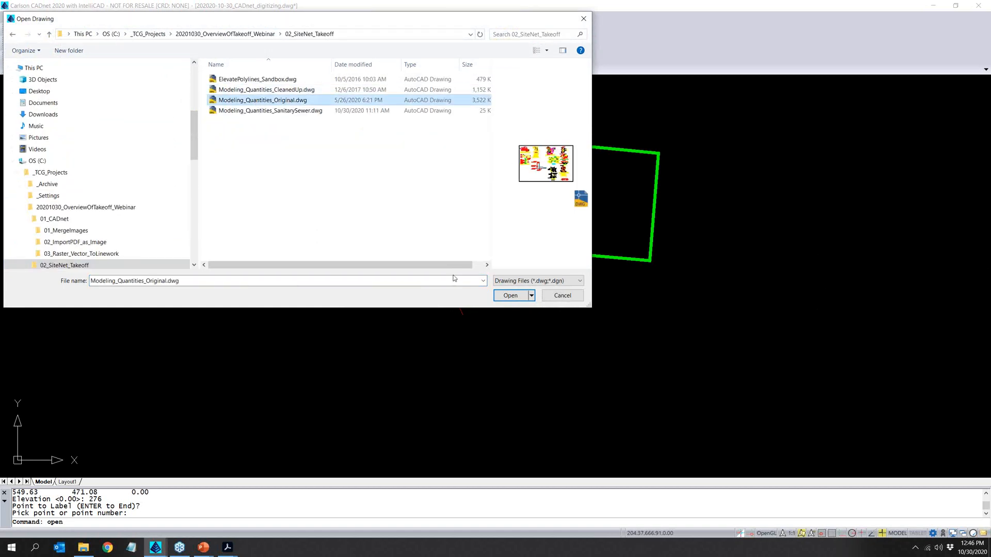
left_click(520, 294)
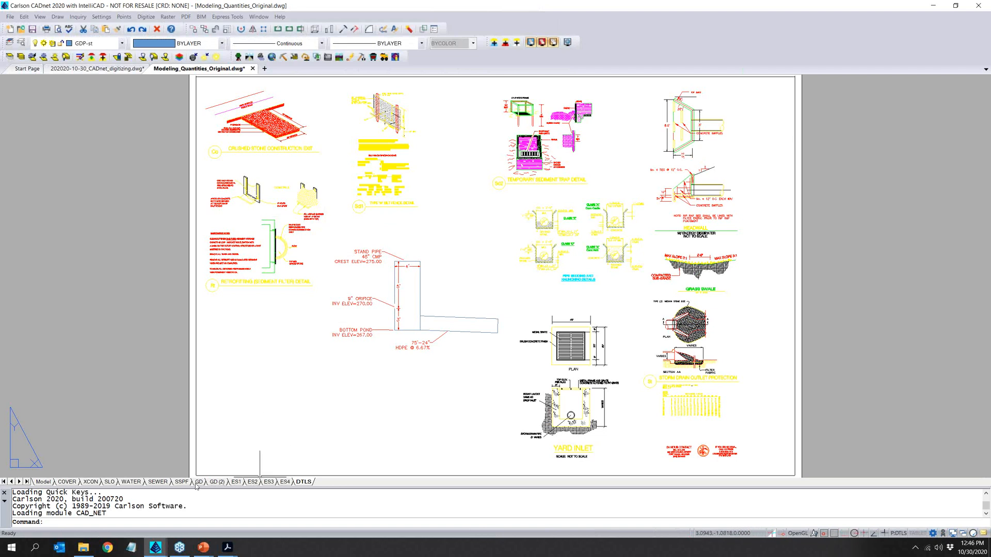
left_click(216, 482)
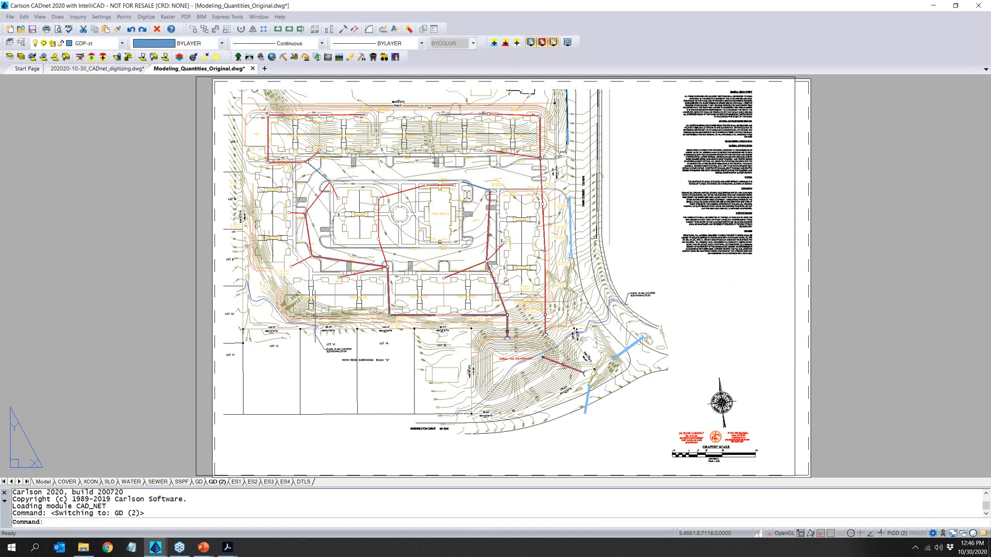
left_click(43, 481)
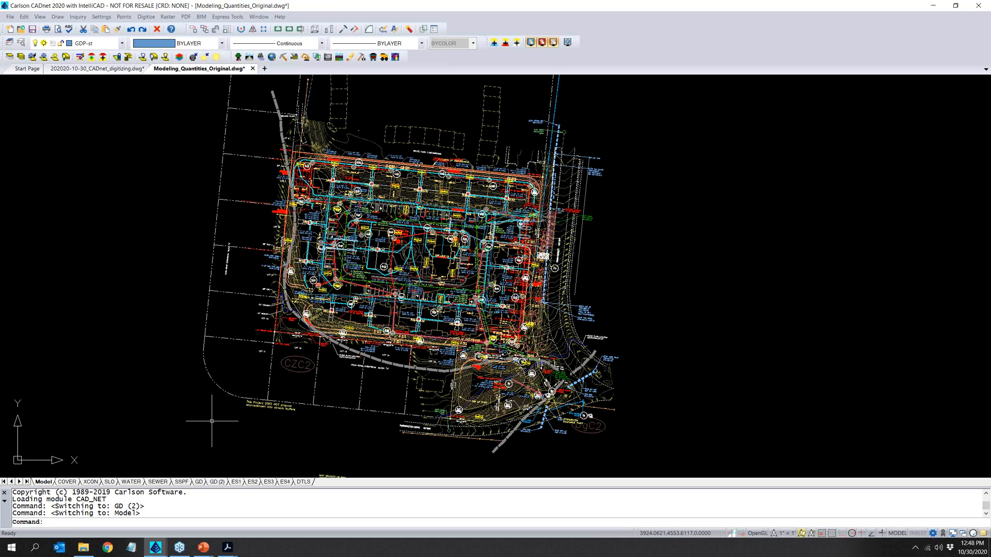
- Look through the drawing's layer list, including the frozen building-unit layers, and close it without changing the current layer
left_click(121, 44)
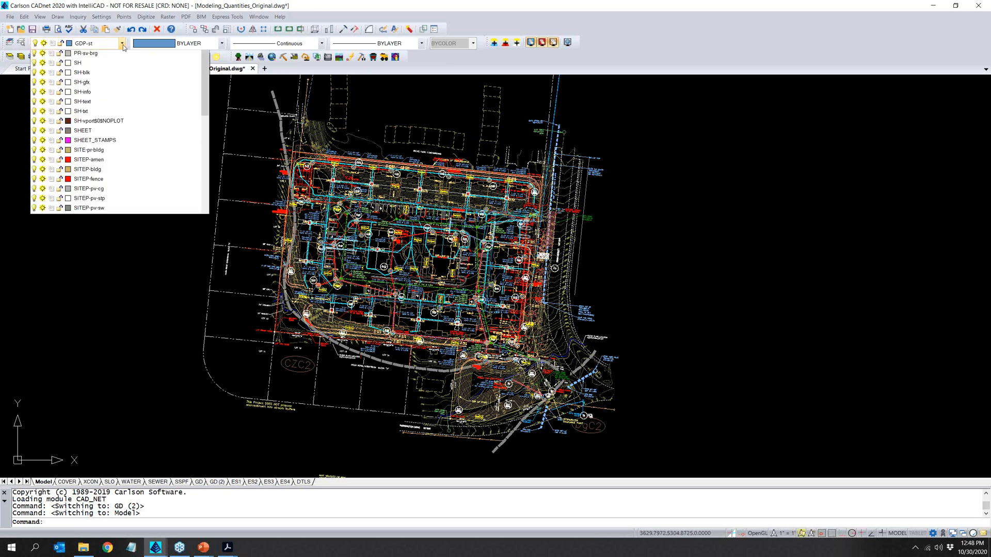
left_click_drag(204, 166, 211, 271)
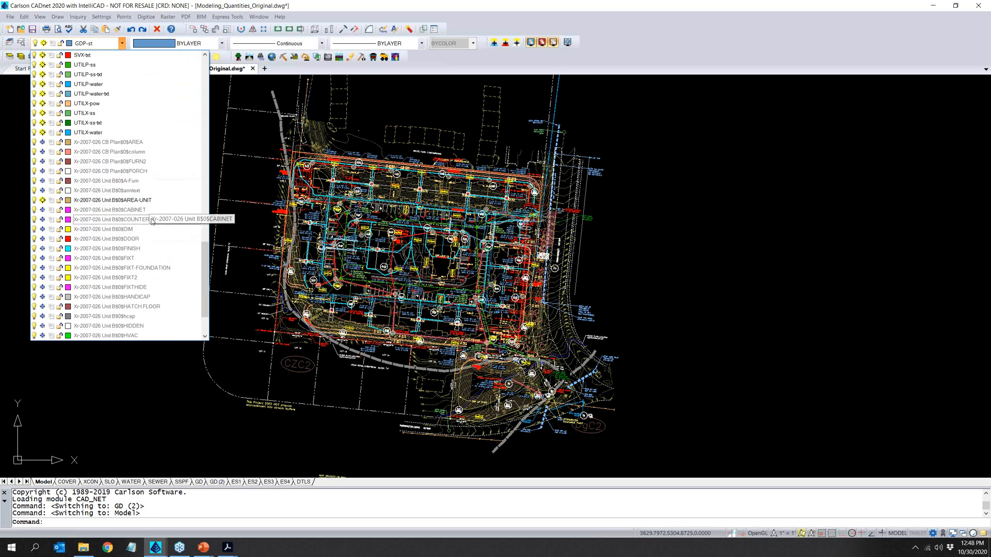
left_click(192, 359)
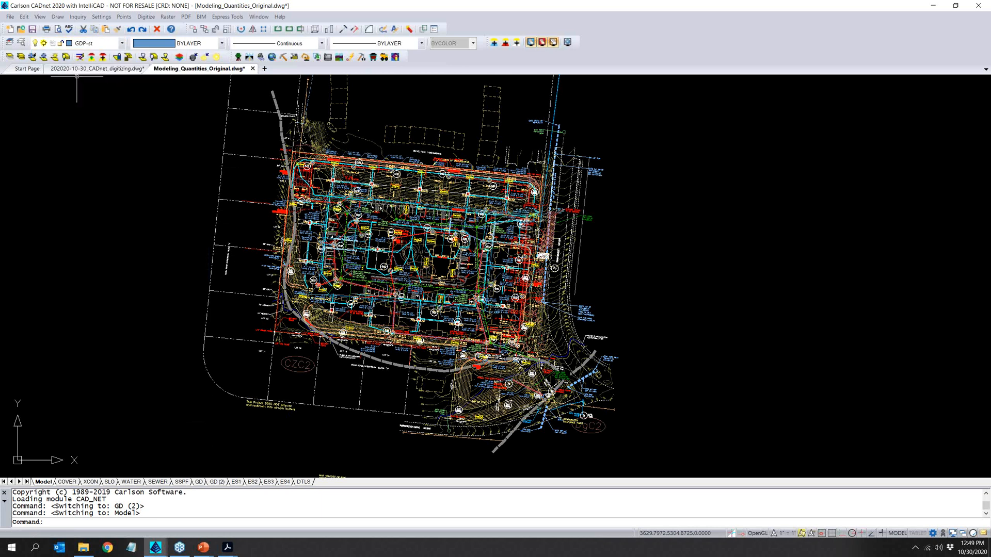
left_click(114, 326)
left_click(84, 262)
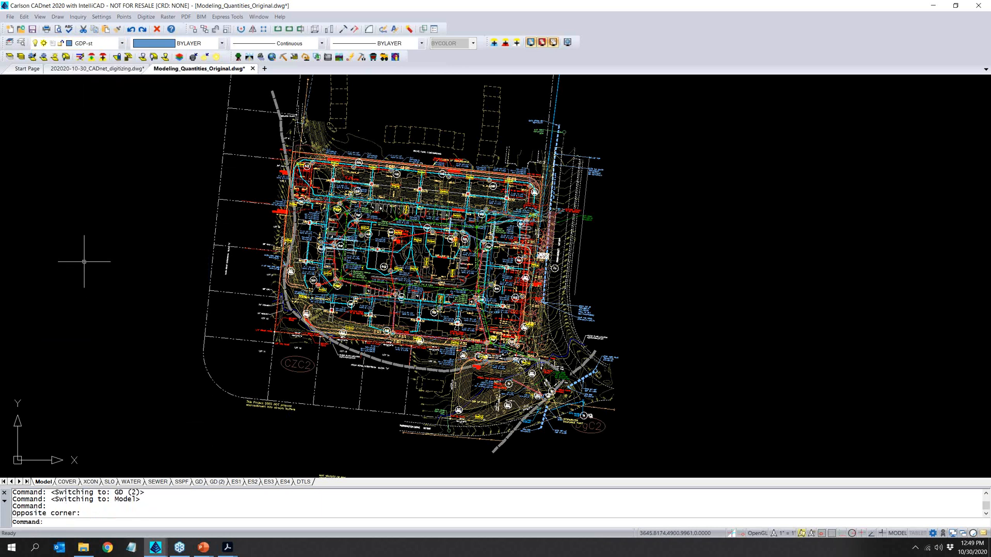
- Thaw all layers and turn all of them on with the -LAYER command, using * as the layer name
type("-LA")
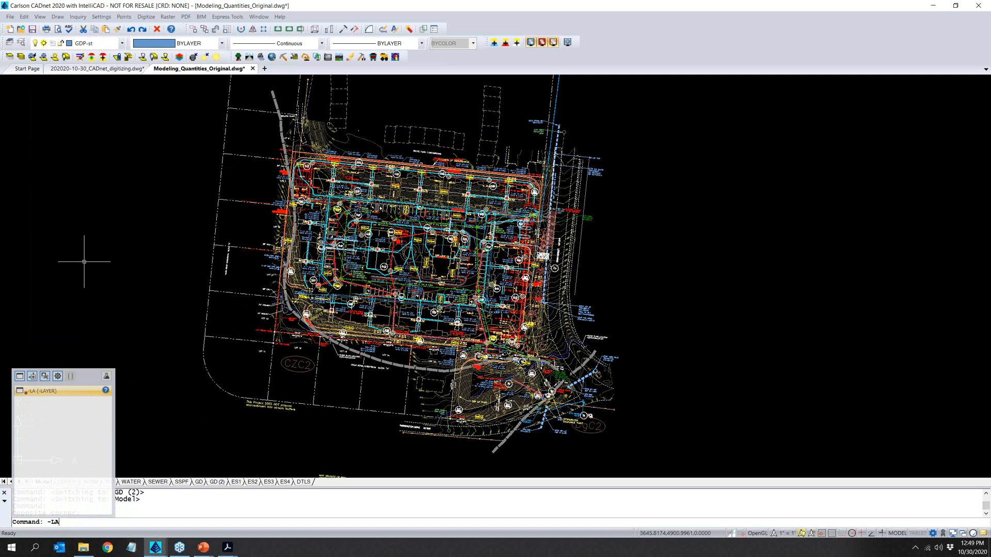
key("Return")
type("Thaw/LOck/Unlock/FIlter: T")
key("Return")
type("*")
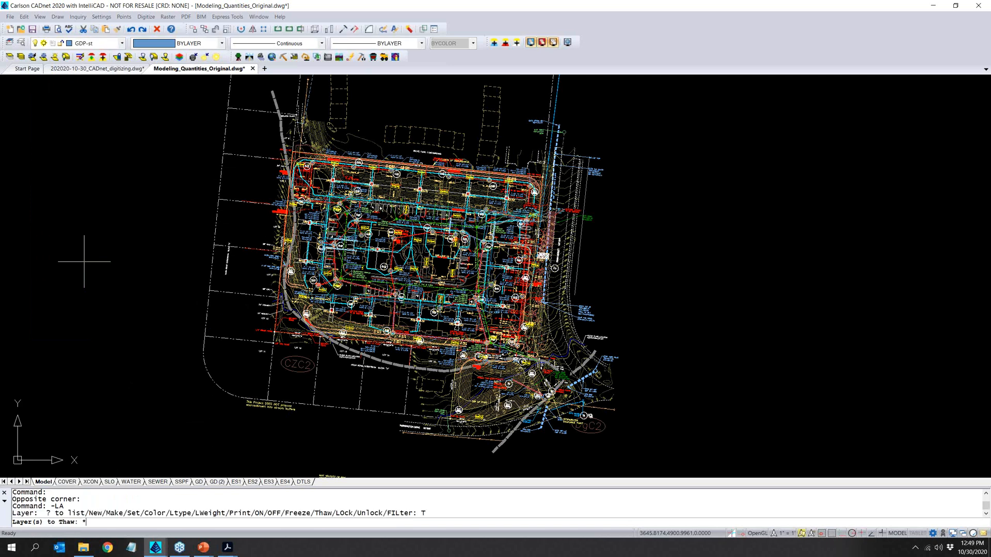
key("Return")
type("ON")
key("Return")
type("*")
key("Return")
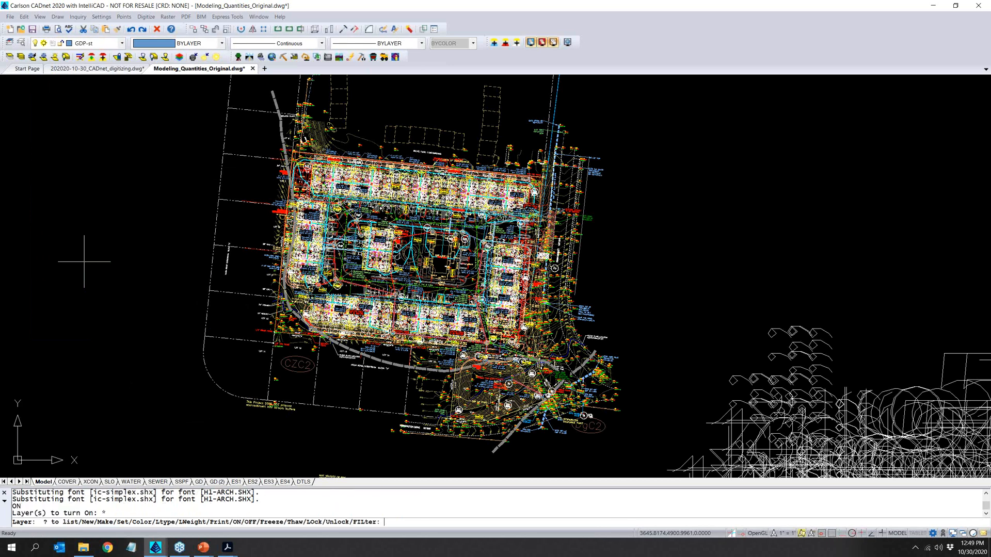
key("Return")
- Zoom to the drawing's extents to view everything on the thawed layers
type("Z")
key("Return")
type("E")
key("Return")
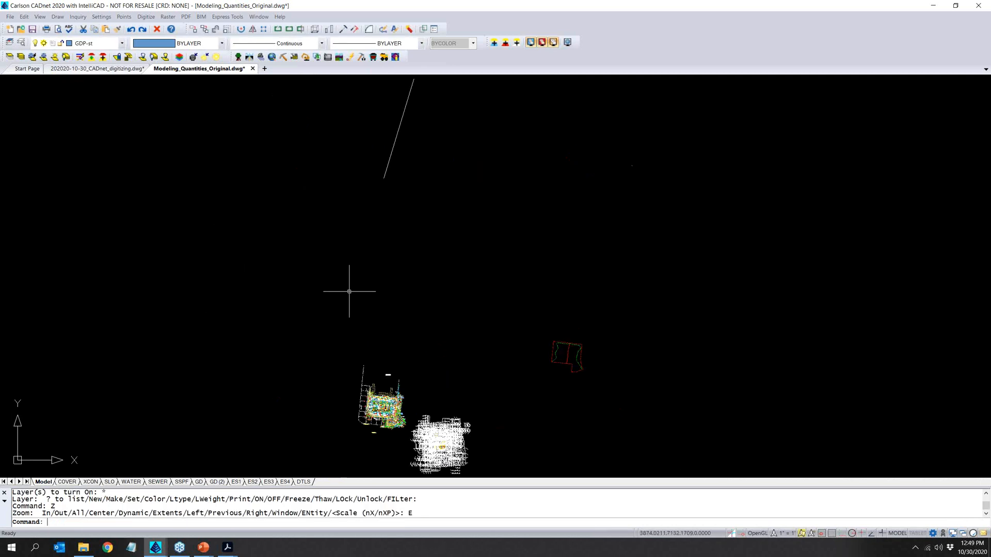
scroll(349, 292, "down", 1)
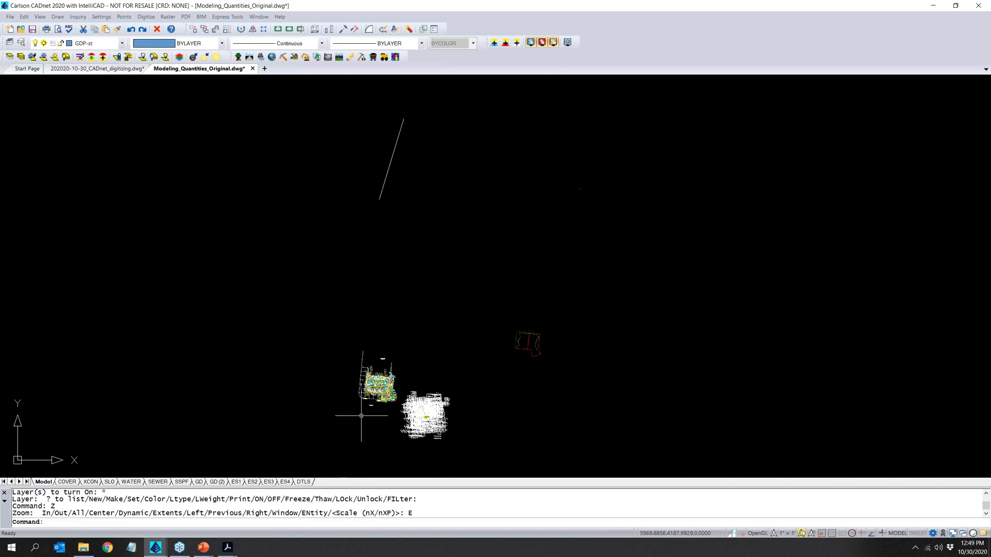
- Undo the zooms and the thawing of all layers
type("u")
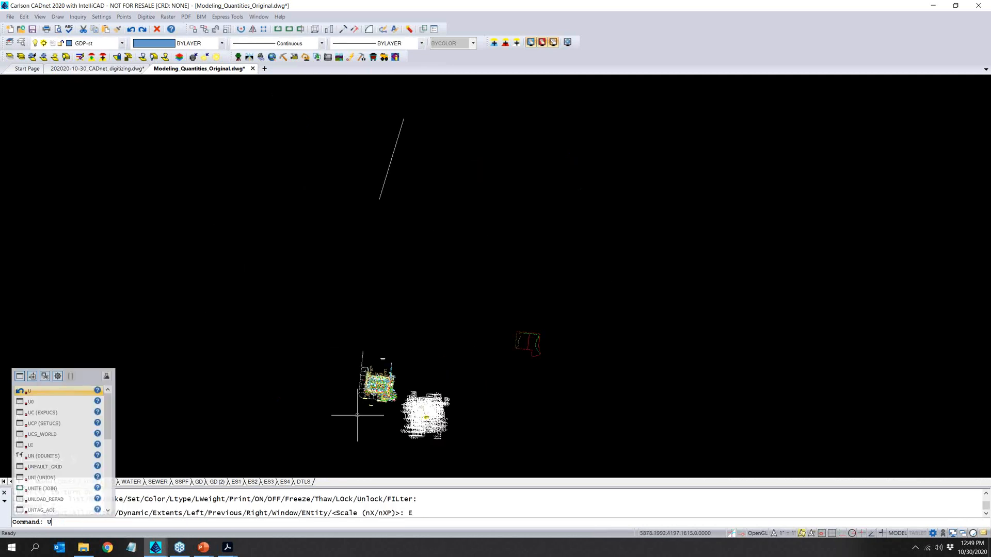
key("Return")
key("ctrl+z")
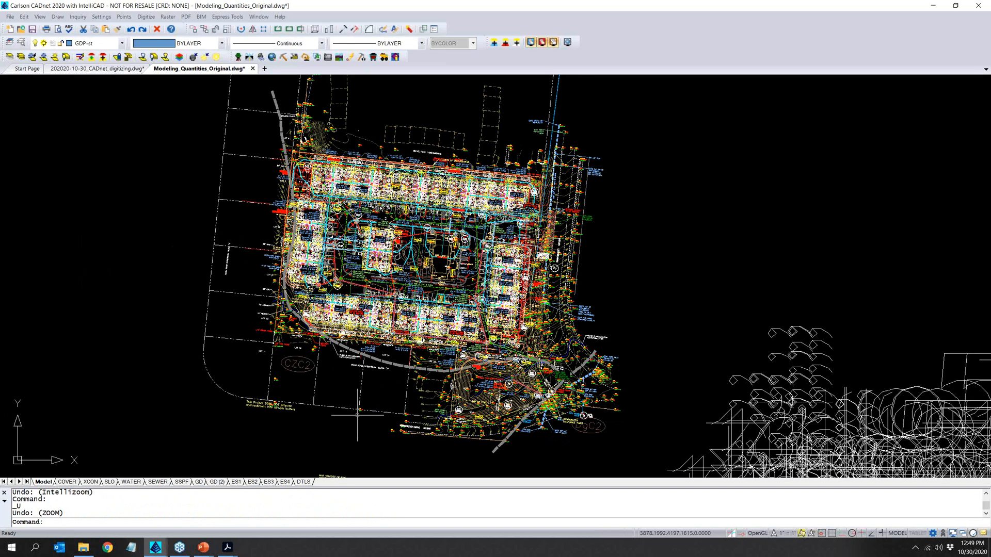
key("ctrl+z")
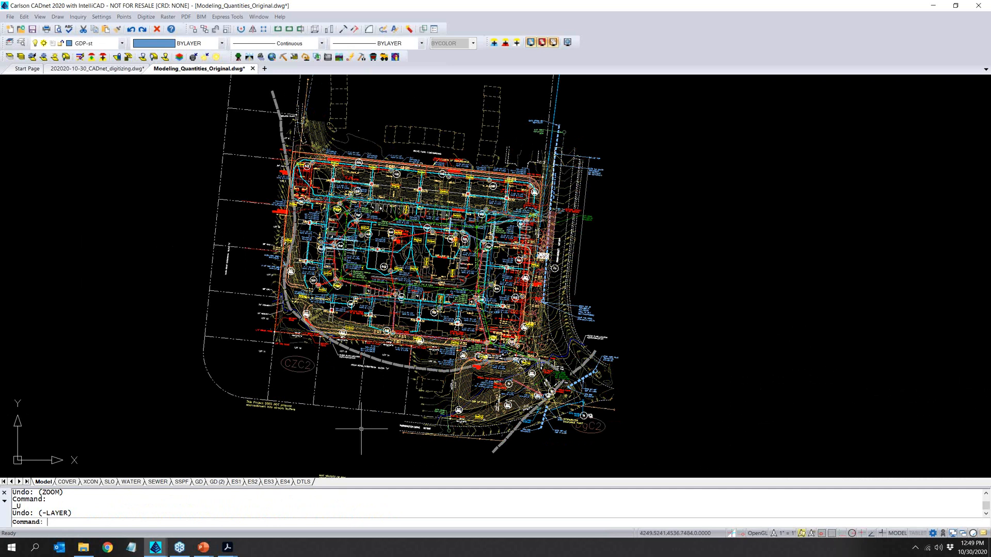
- Isolate the existing-contour layers by selecting the contours and labels around 278 to 280 north of Harrington Drive
left_click(10, 57)
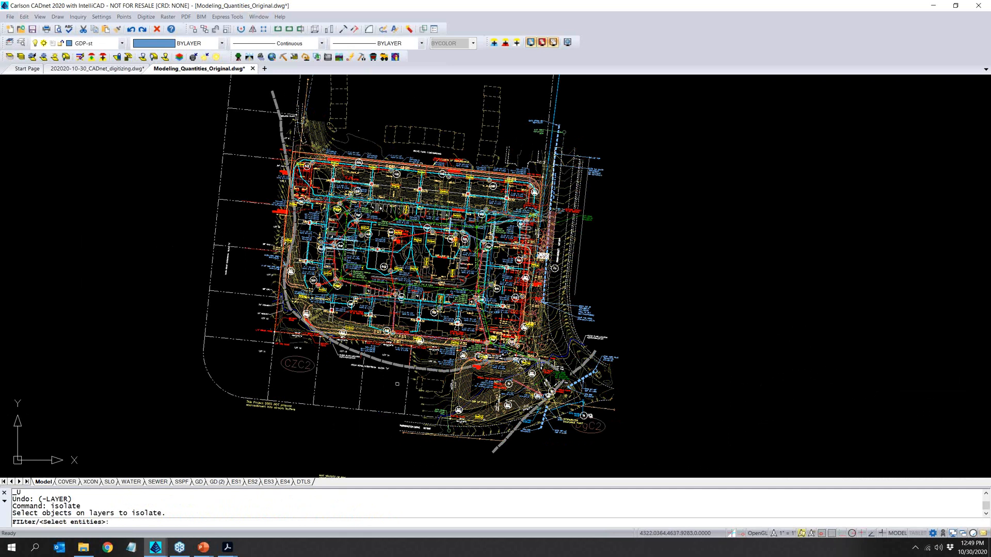
scroll(433, 444, "up", 8)
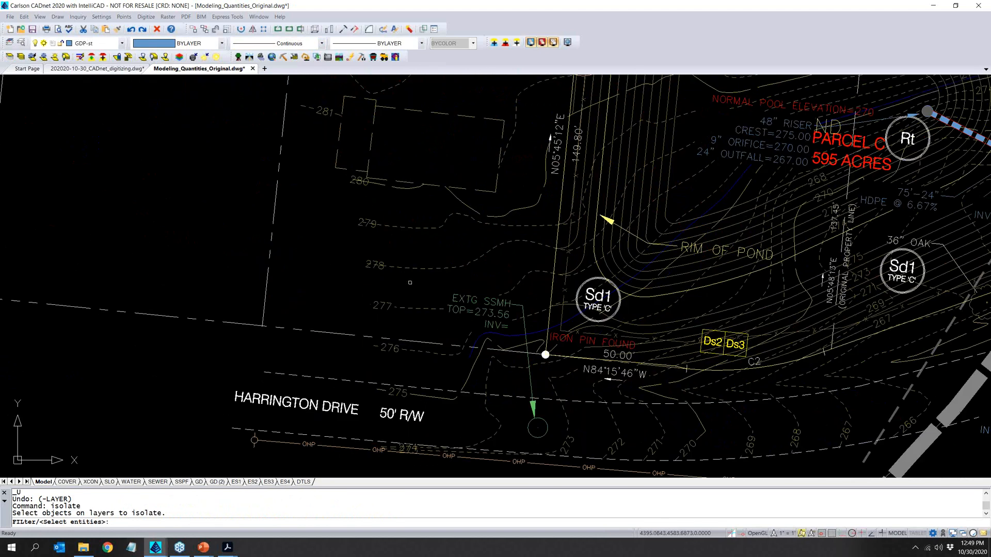
left_click(410, 282)
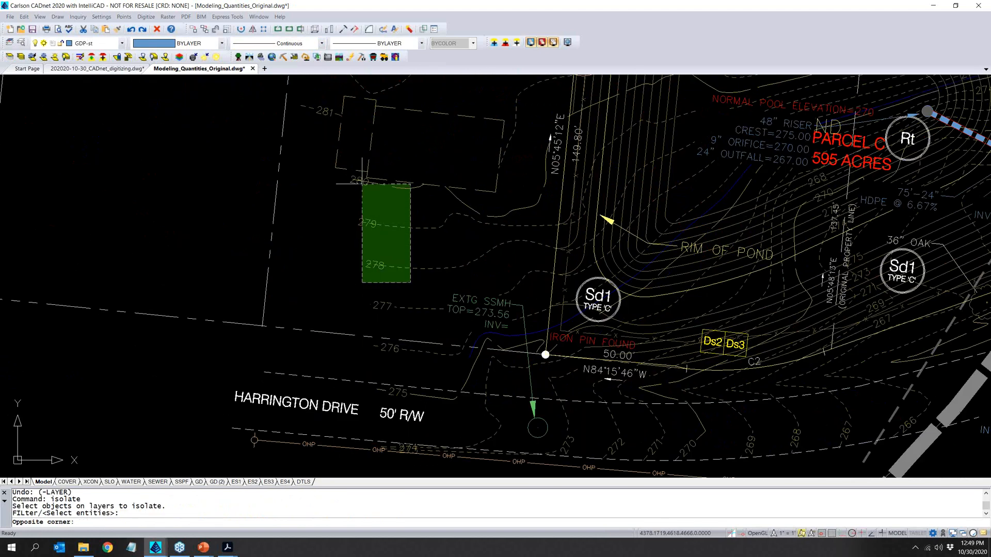
left_click(362, 184)
key("Return")
scroll(382, 252, "down", 3)
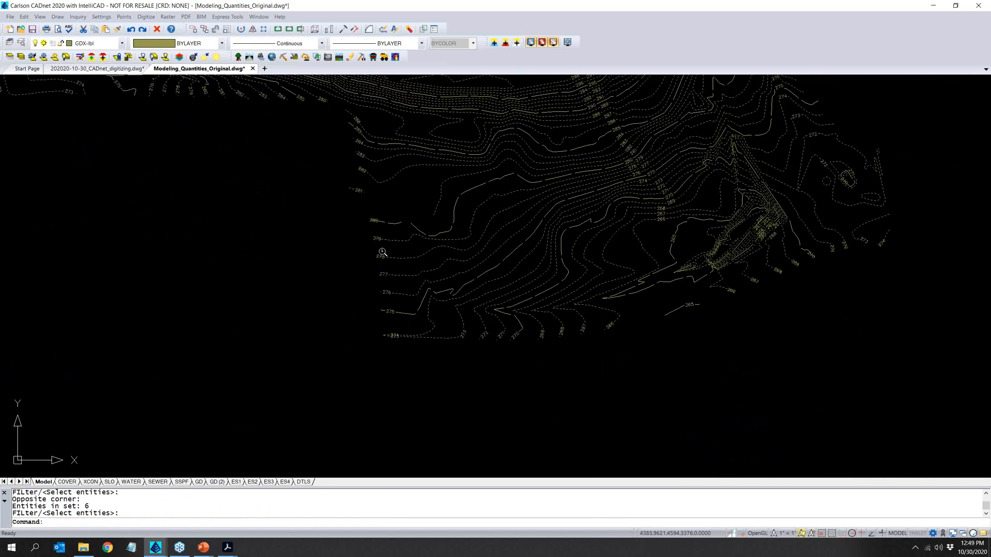
- Turn on the Drawing Inspector and check the layer and elevation of existing contours and labels near the 280 contour
left_click(78, 16)
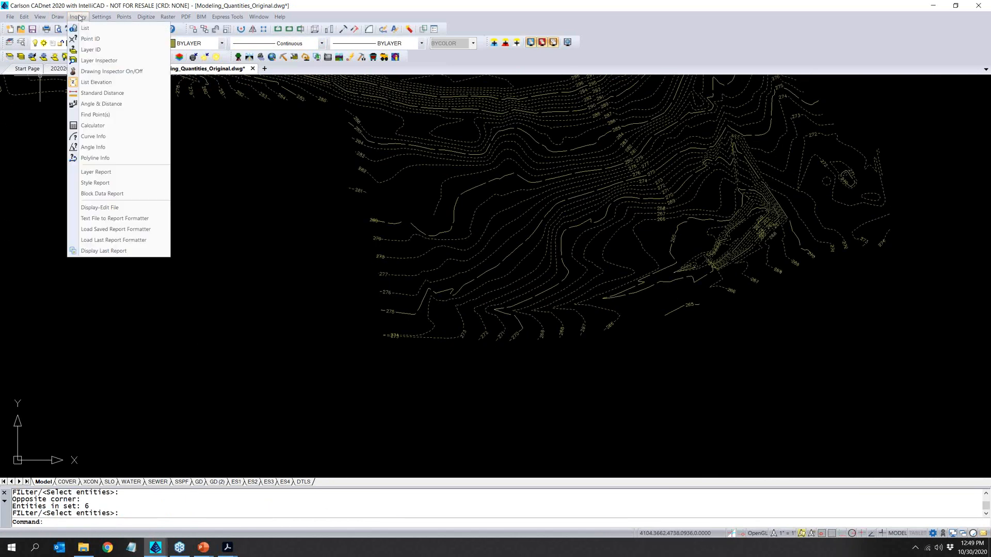
left_click(112, 71)
mouse_move(375, 162)
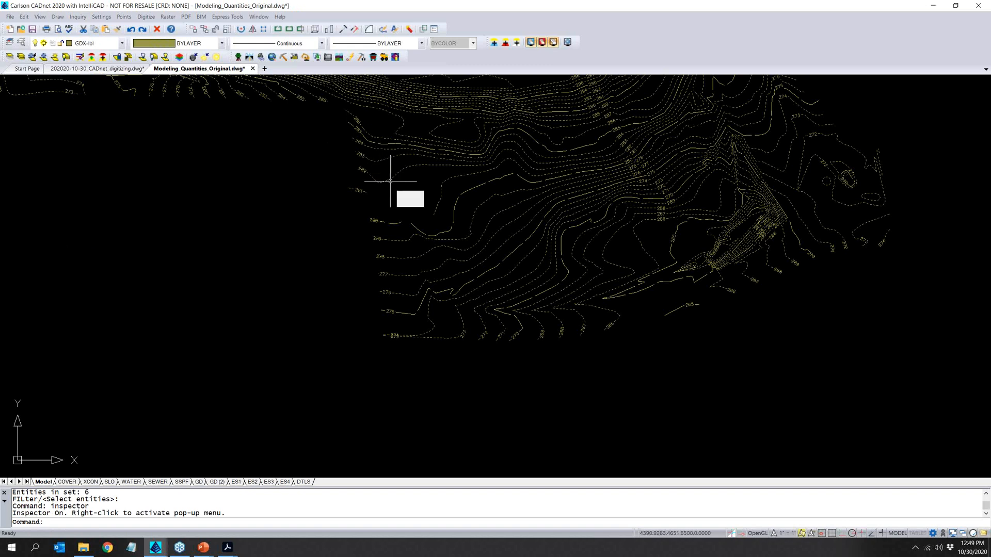
left_click(392, 180)
mouse_move(370, 220)
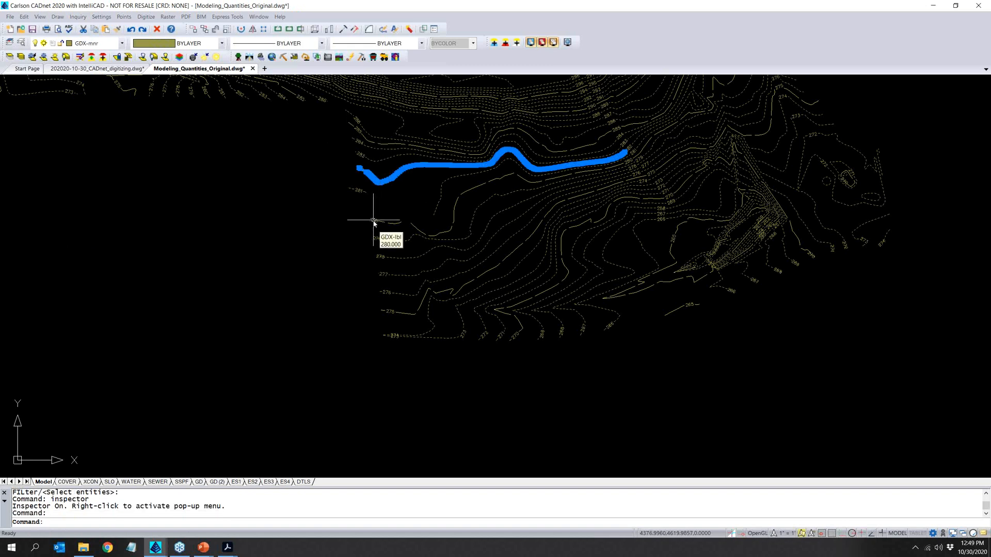
key("Escape")
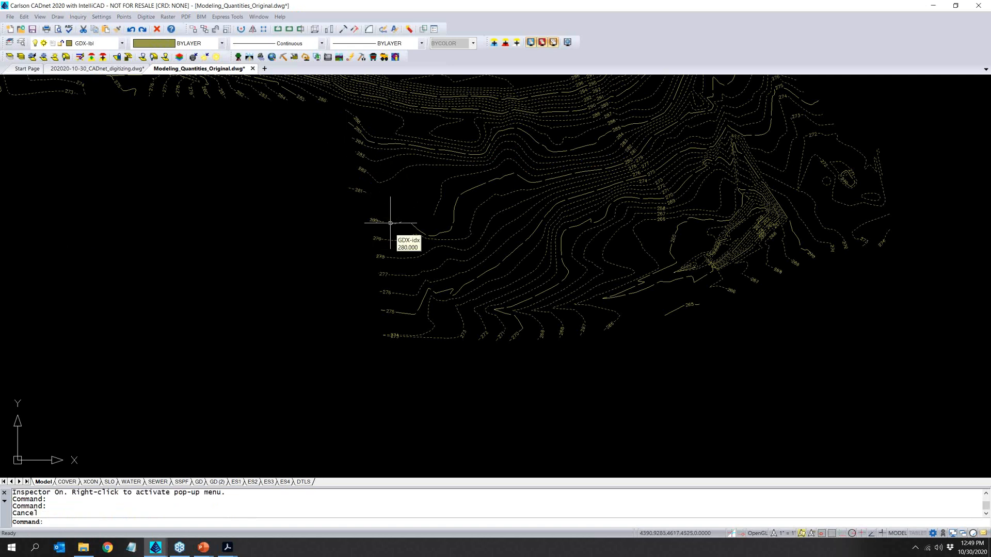
key("Escape")
- Load all the isolated existing contours into the 3D Drawing Viewer
scroll(329, 287, "down", 5)
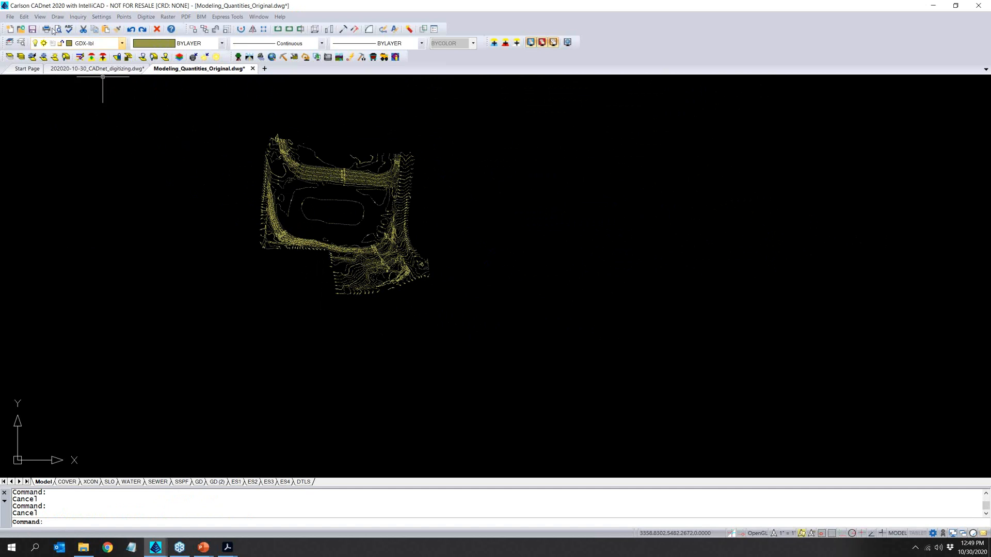
left_click(40, 17)
mouse_move(49, 83)
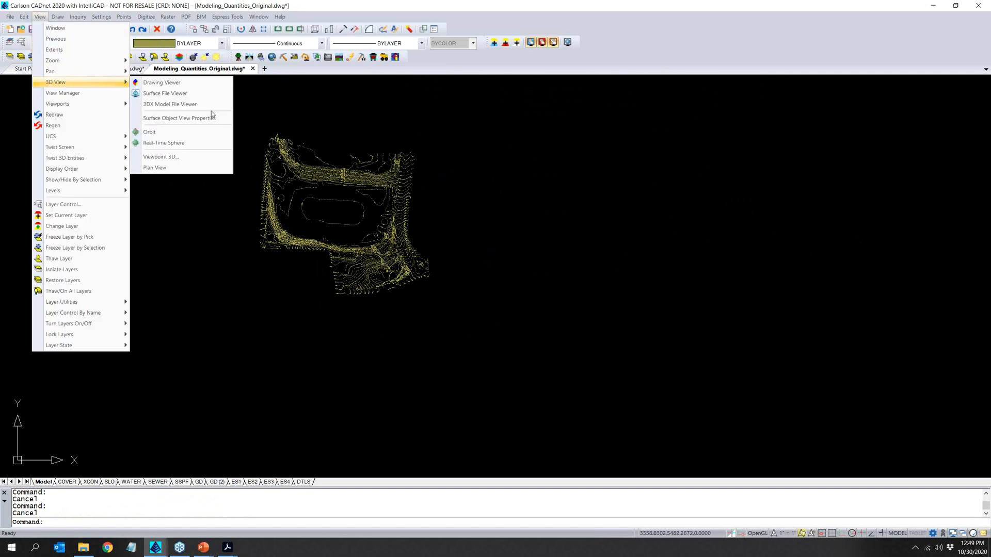
left_click(186, 85)
left_click(216, 116)
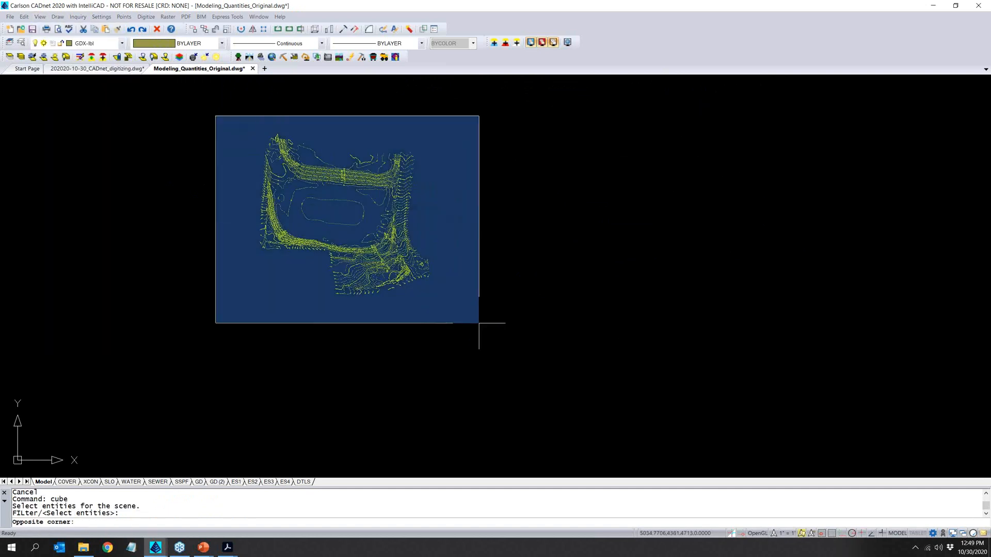
left_click(496, 332)
key("Return")
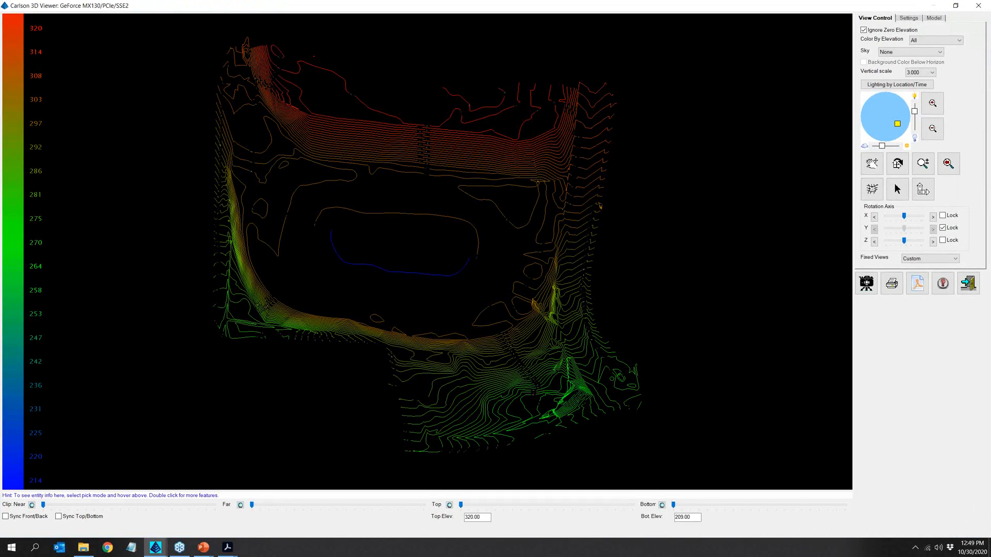
- Rotate the existing contours in 3D to check for a line at a wrong elevation, and exit the viewer
left_click_drag(392, 270, 377, 122)
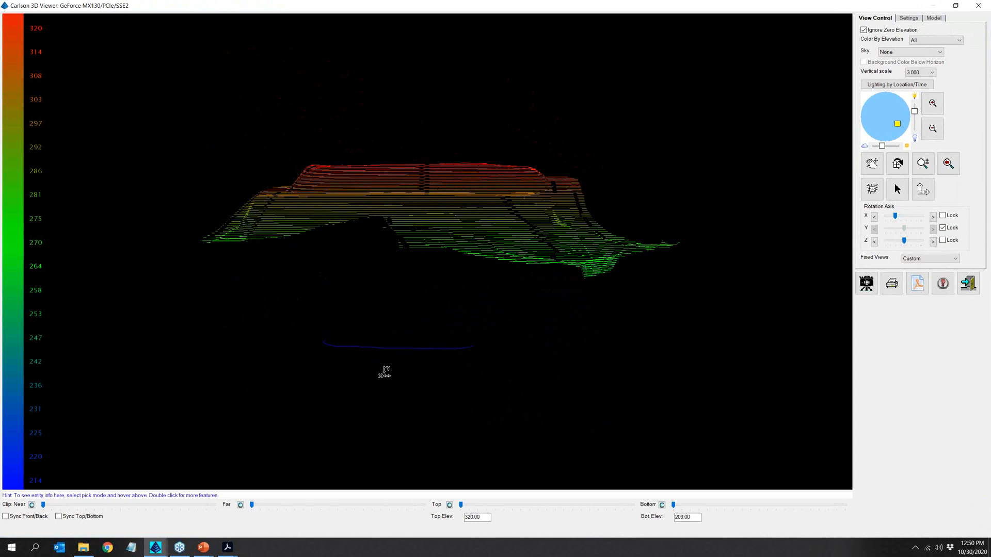
left_click_drag(422, 228, 468, 353)
left_click(977, 6)
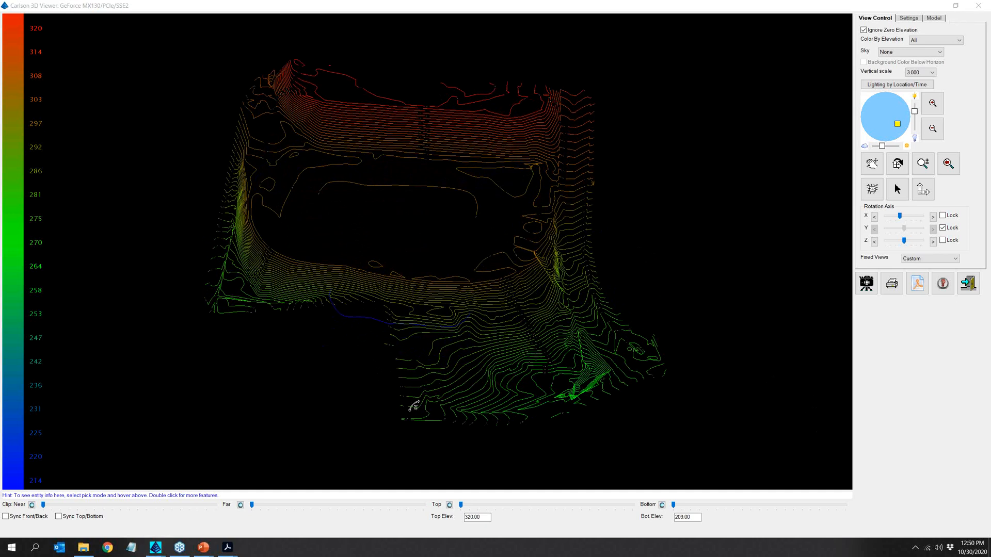
left_click(968, 282)
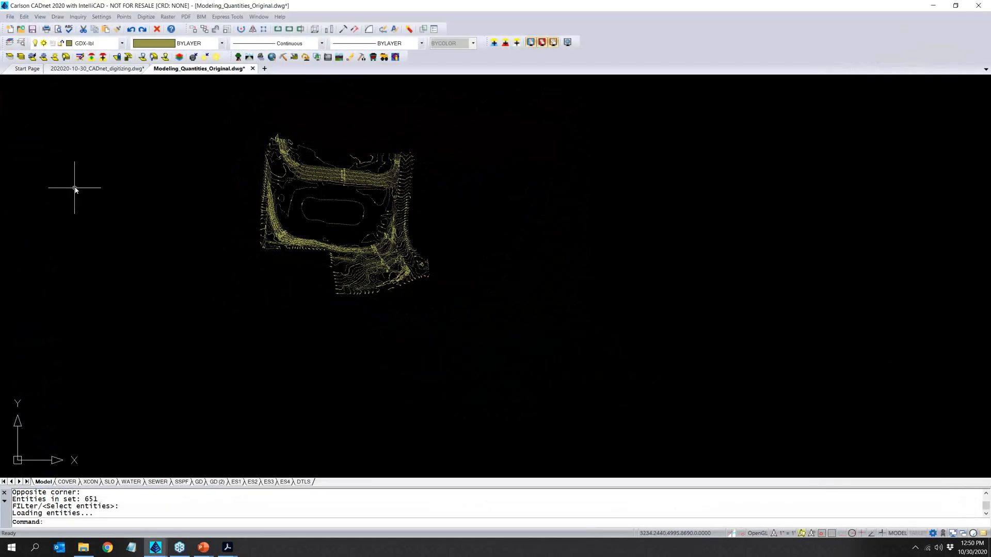
- Restore the hidden layers and isolate the proposed-contour layers by selecting a contour and its 296 label beside the parking area
left_click(21, 43)
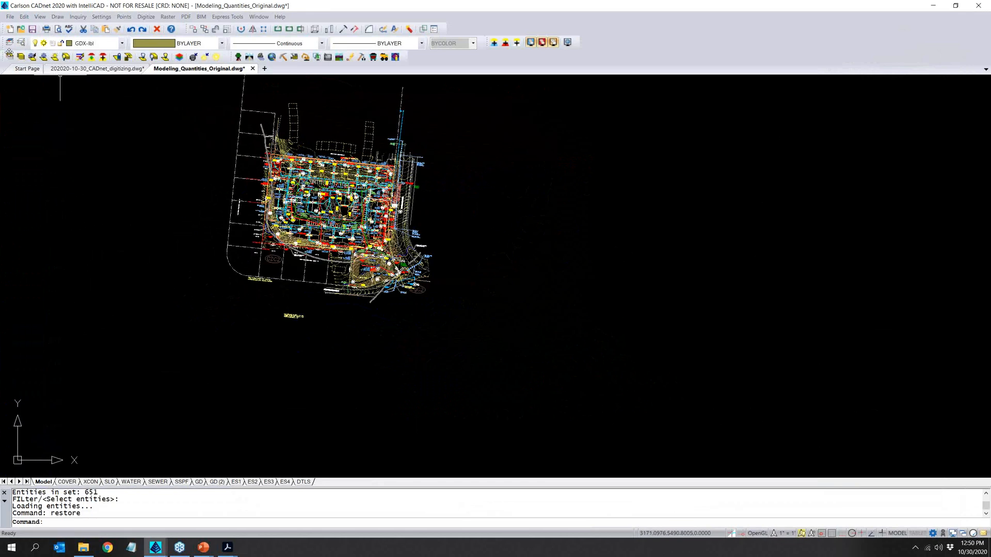
left_click(10, 56)
scroll(284, 215, "up", 4)
scroll(438, 243, "up", 5)
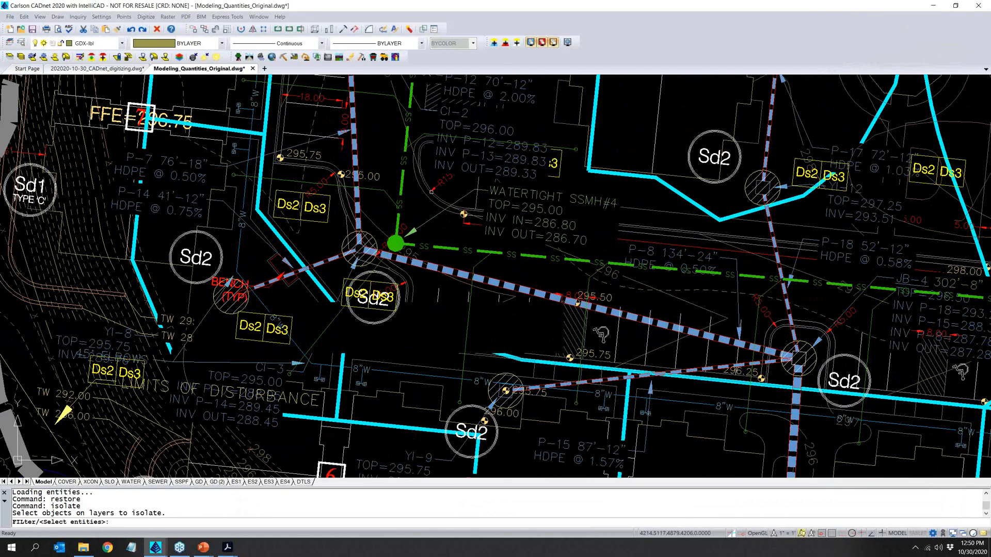
middle_click_drag(395, 145, 351, 301)
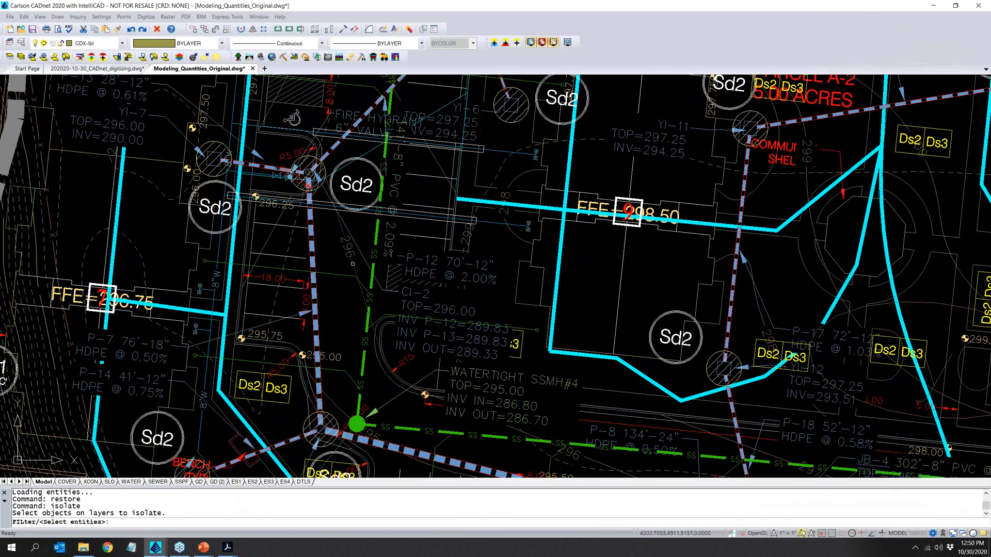
scroll(352, 264, "up", 2)
left_click(356, 266)
left_click(343, 252)
key("Return")
scroll(343, 252, "down", 10)
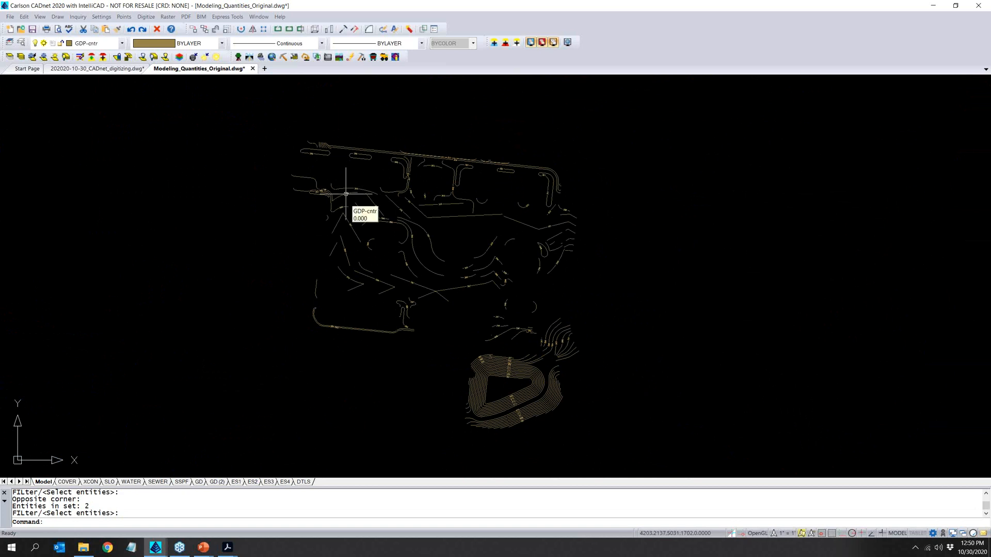
- Inspect the layer and elevation of a proposed contour near the 298 contour, and clear the selection
scroll(346, 194, "up", 4)
left_click(333, 219)
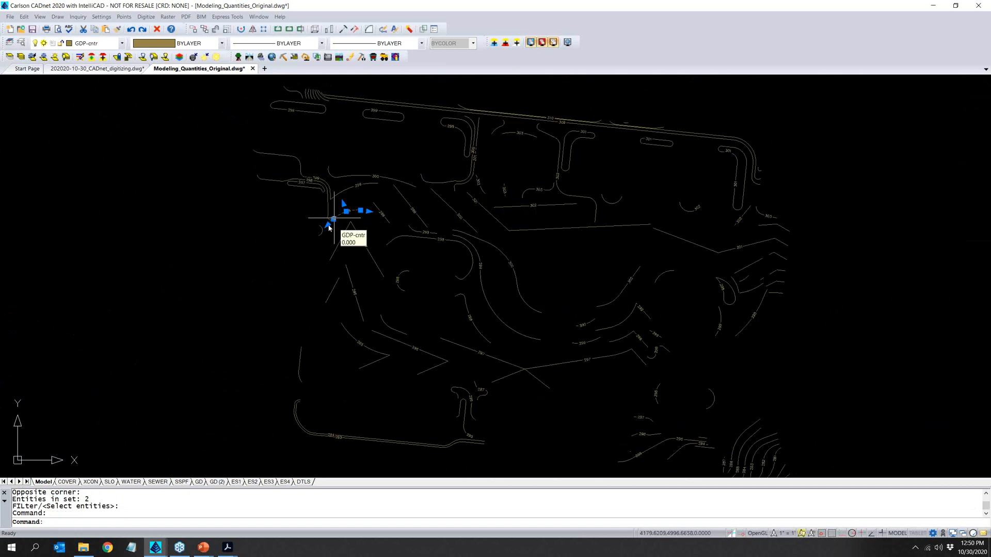
key("Escape")
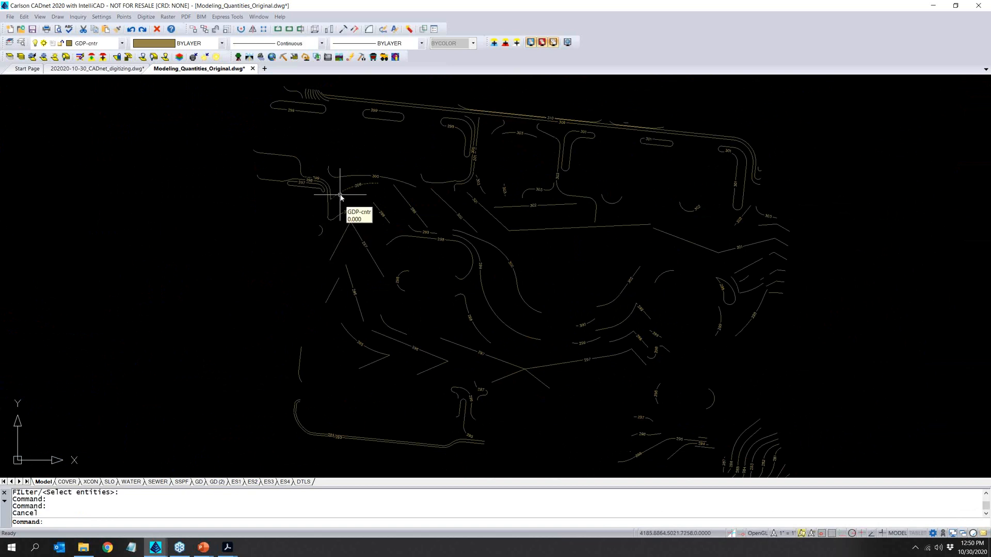
- Load all the isolated proposed contours into the 3D Drawing Viewer
scroll(340, 194, "down", 5)
key("Escape")
left_click(38, 17)
mouse_move(83, 82)
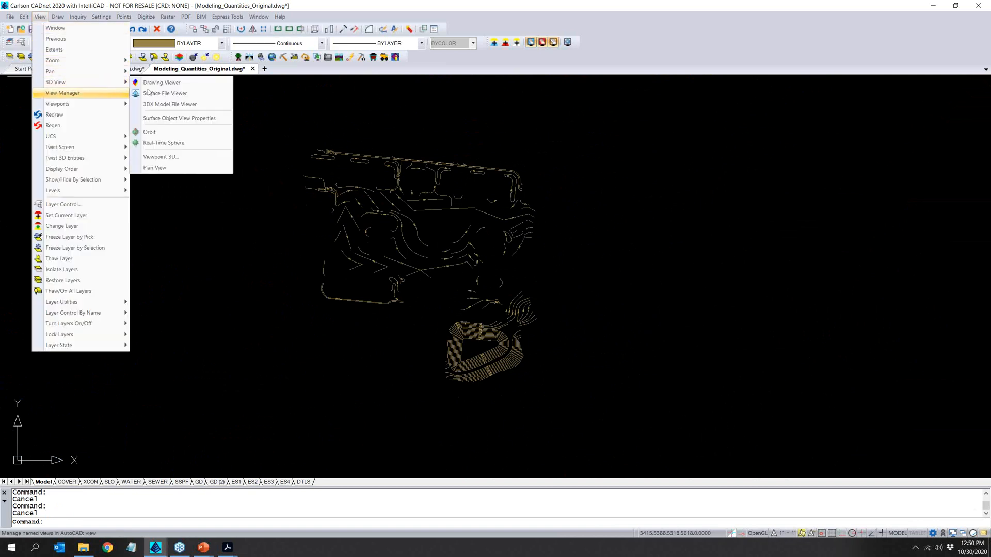
left_click(156, 83)
left_click(253, 110)
left_click(596, 424)
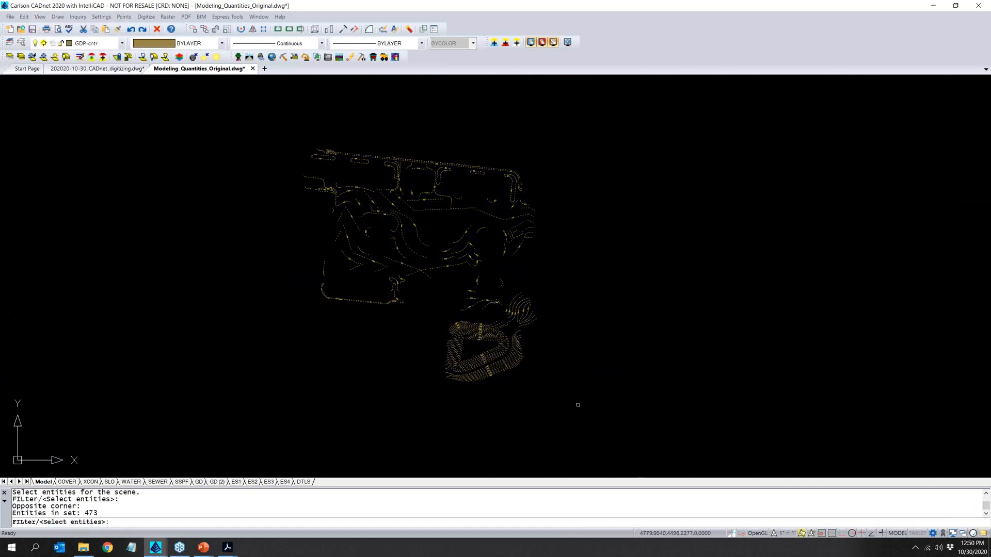
key("Return")
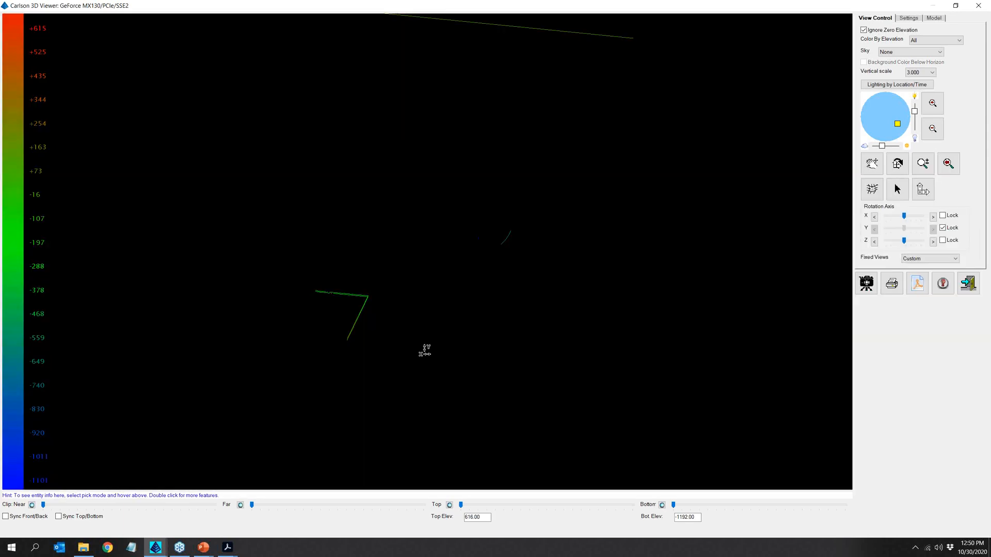
- Show the zero-elevation entities in the 3D view to check the proposed contours, hide them again, and exit the viewer
scroll(405, 143, "down", 5)
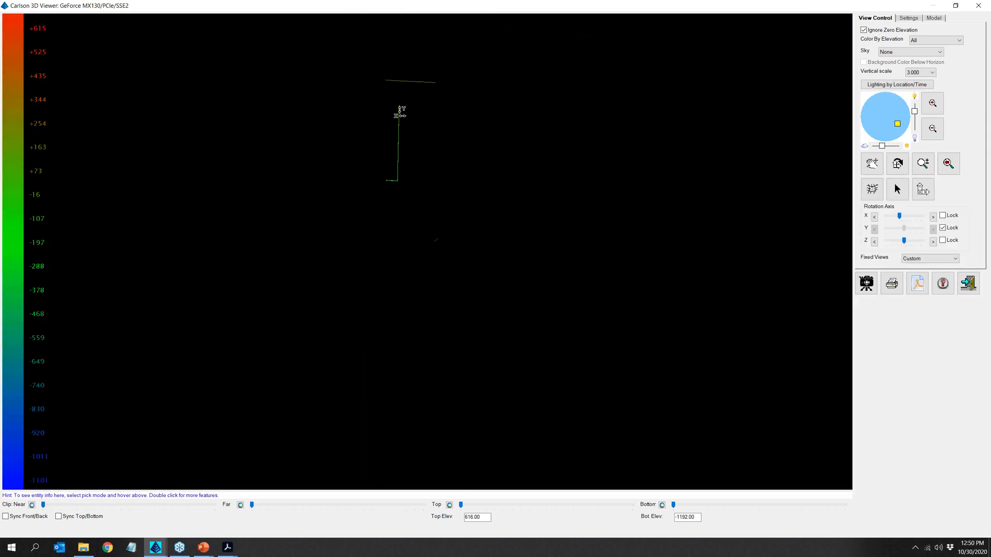
left_click(888, 33)
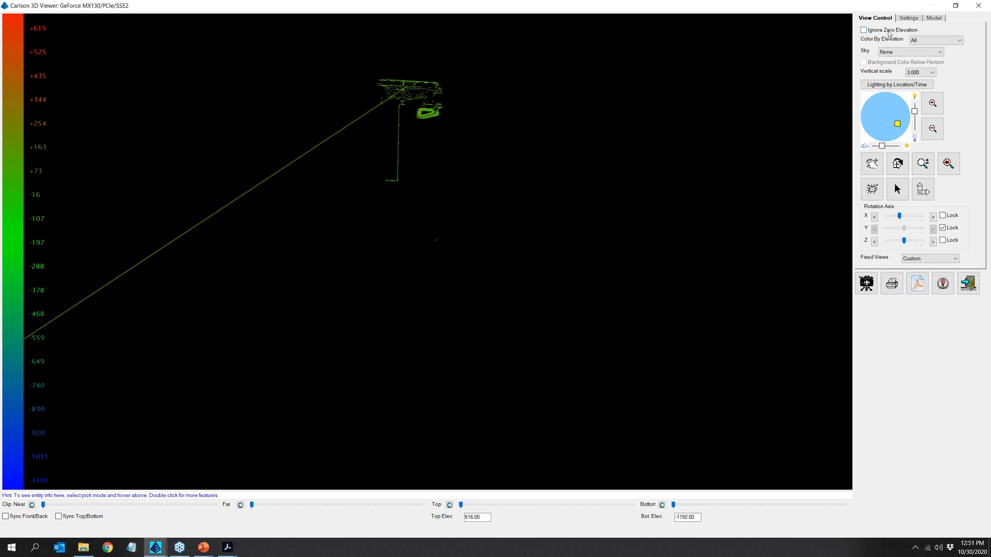
left_click_drag(448, 109, 253, 271)
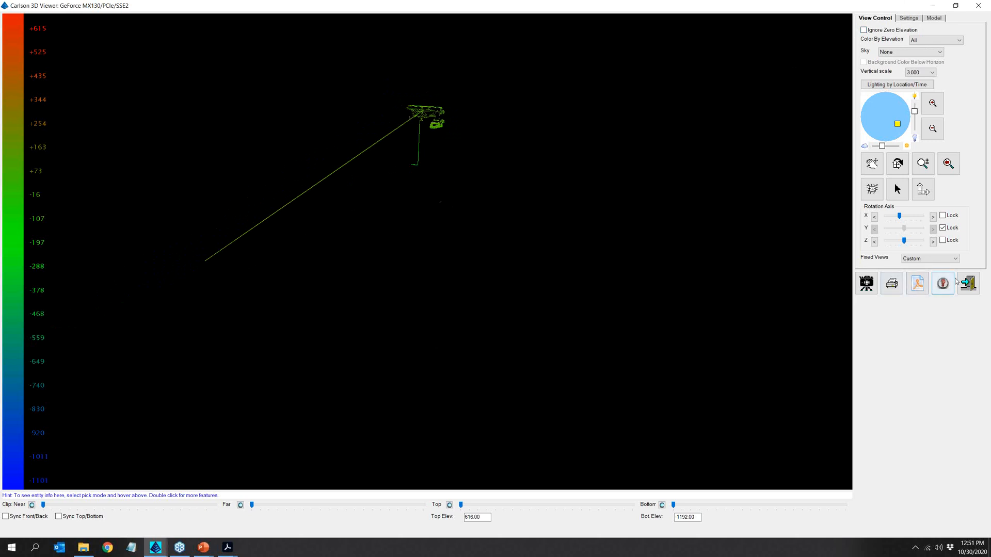
left_click(880, 30)
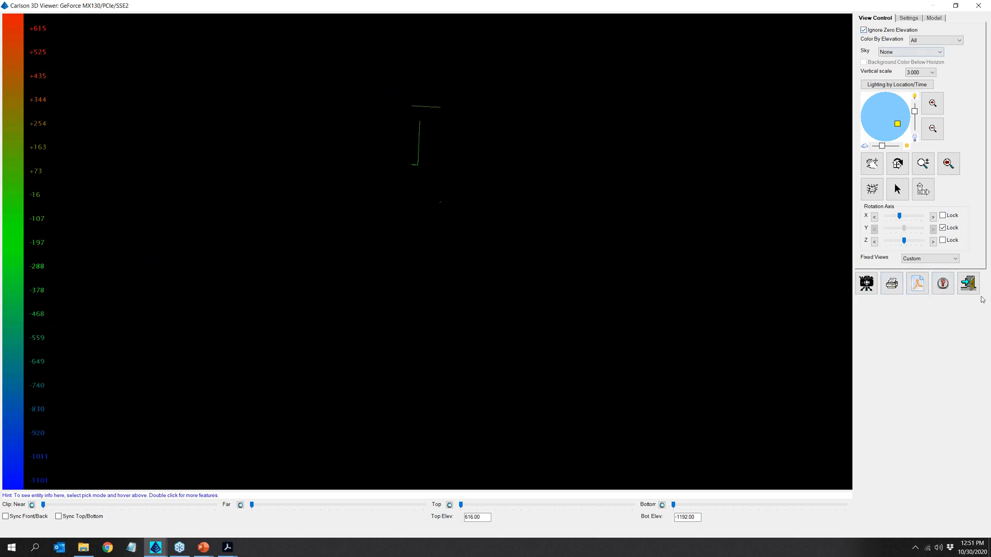
left_click(968, 283)
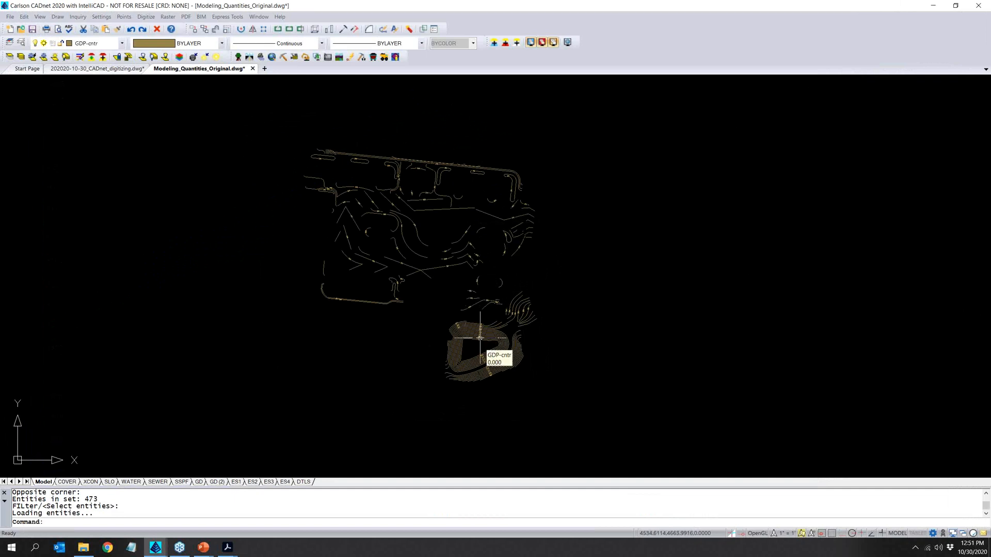
- Examine the labelled contours of the triangular pond south of the site, and restore the hidden layers
scroll(484, 373, "up", 5)
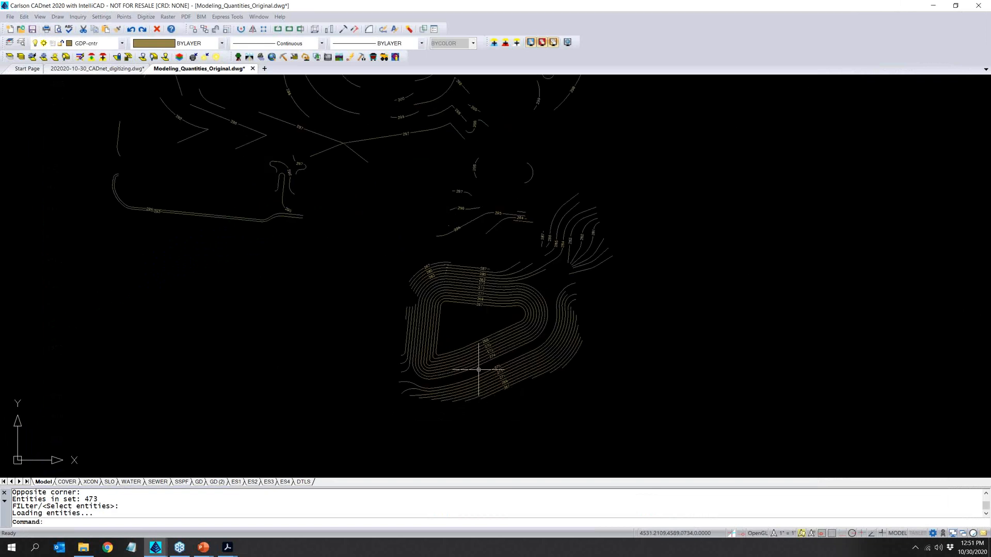
scroll(480, 361, "up", 1)
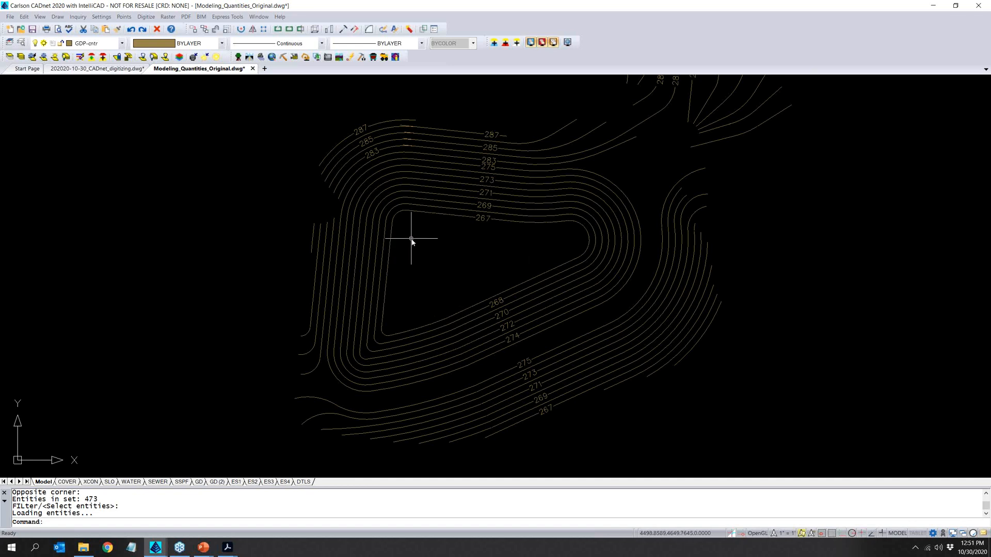
scroll(224, 227, "down", 4)
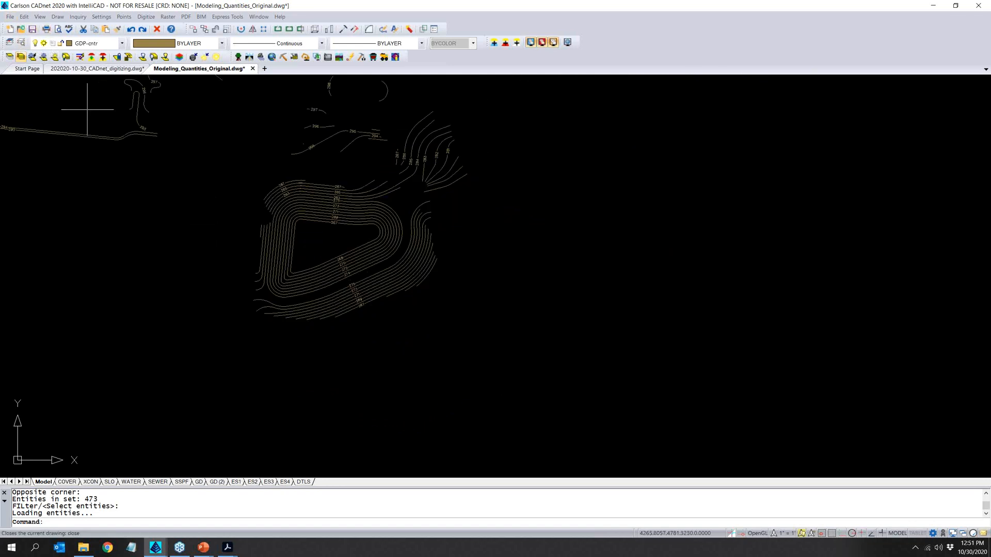
left_click(21, 57)
scroll(228, 208, "down", 1)
mouse_move(119, 186)
middle_mouse_down()
mouse_move(313, 405)
mouse_move(306, 394)
middle_mouse_up()
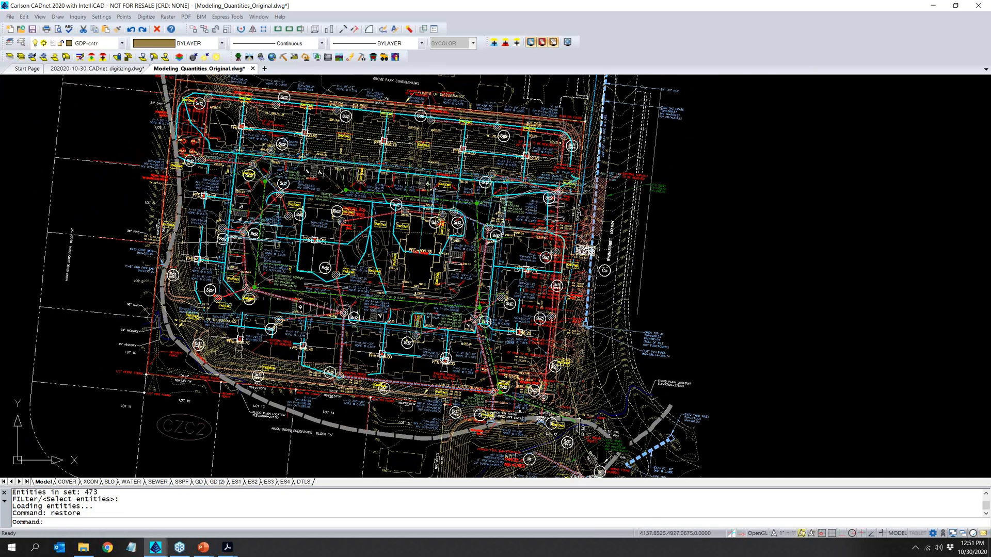
- Isolate the proposed spot-elevation and curb layers by selecting the objects around the 297.50 spot elevation at the parking corner
left_click(9, 57)
scroll(259, 196, "up", 3)
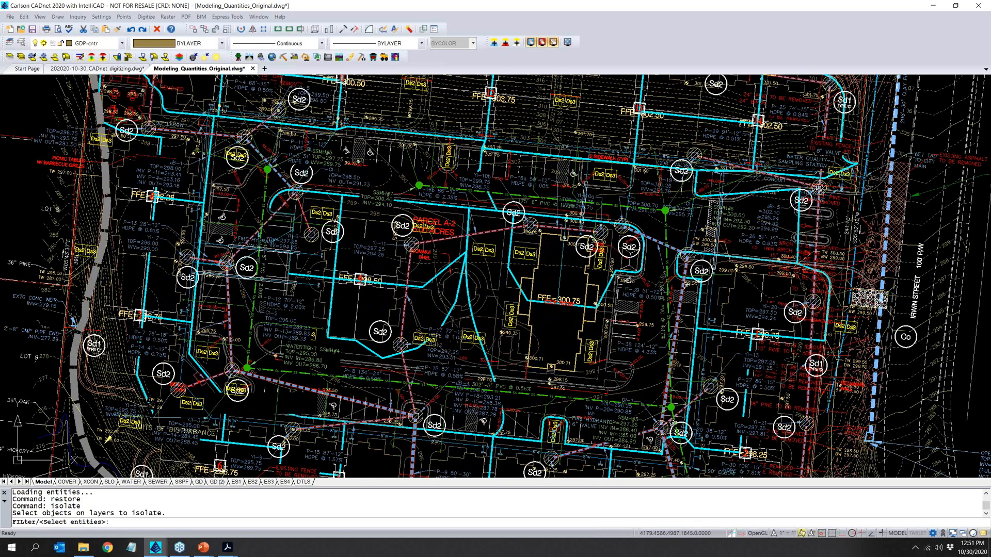
scroll(211, 194, "up", 6)
left_click(249, 152)
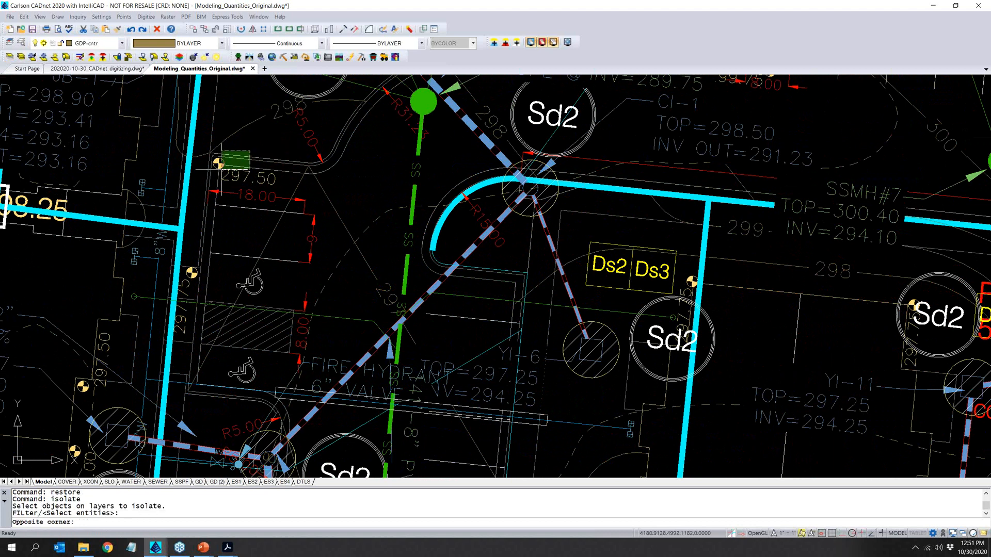
left_click(222, 169)
key("Return")
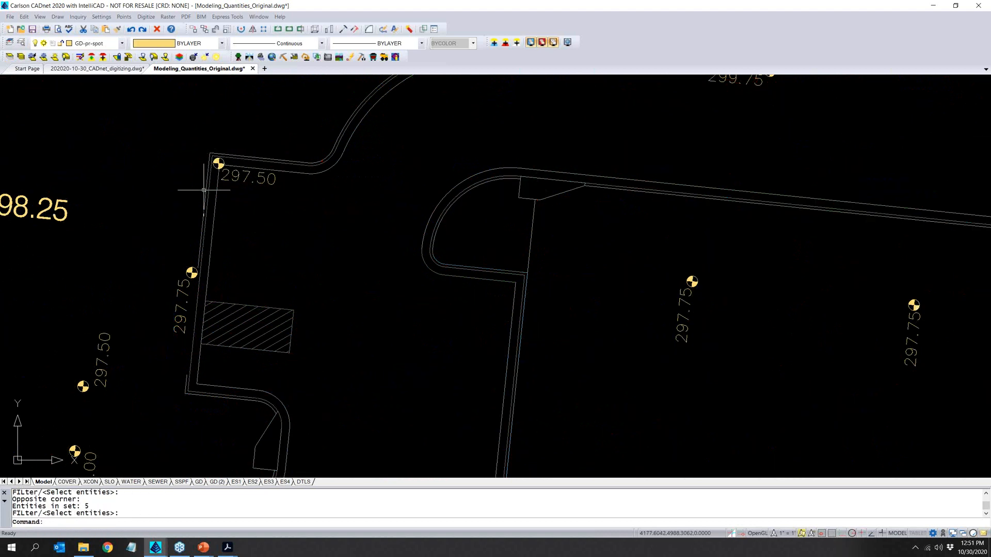
- Inspect the curb segments and corner arc beside the 297.50 spot elevation for layer, elevation and connectivity, and clear the selection
left_click(216, 193)
key("Escape")
left_click(207, 203)
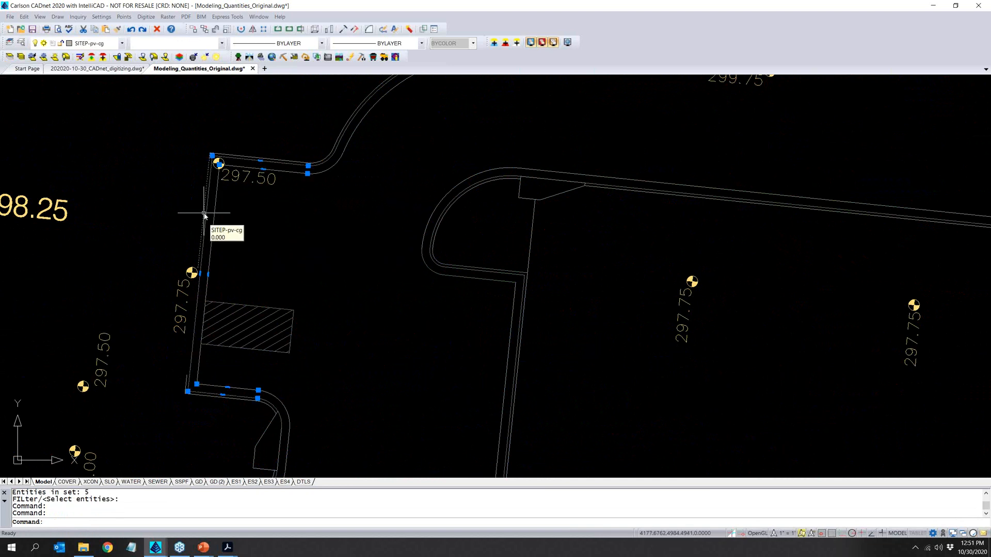
left_click(324, 162)
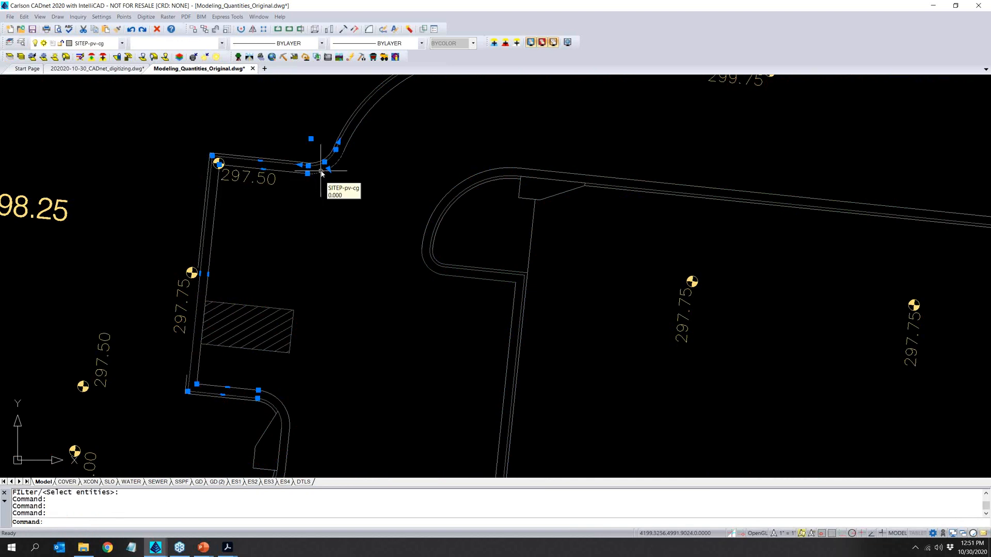
key("Escape")
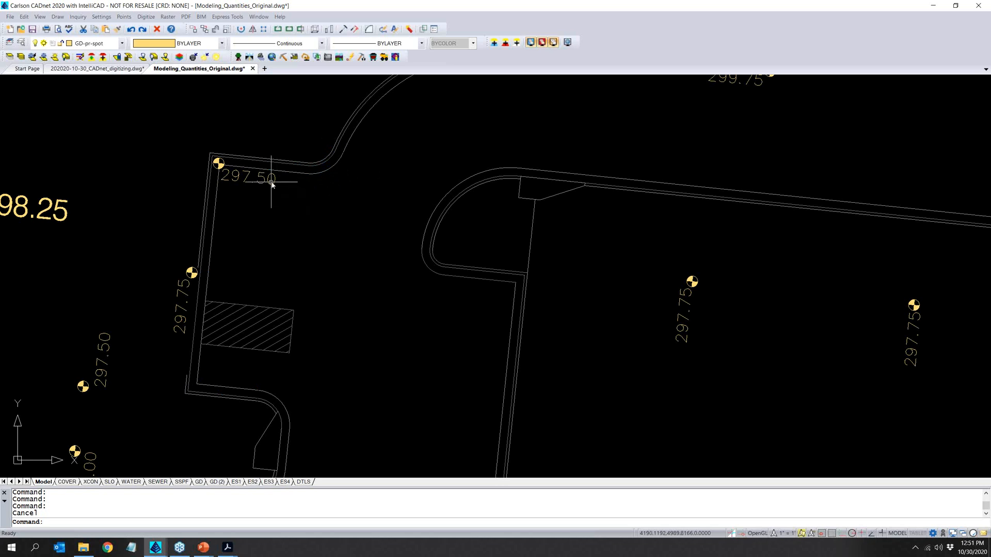
- View all the isolated curbs and spot elevations in the 3D Drawing Viewer with zero-elevation entities shown, and exit the viewer
scroll(178, 323, "down", 5)
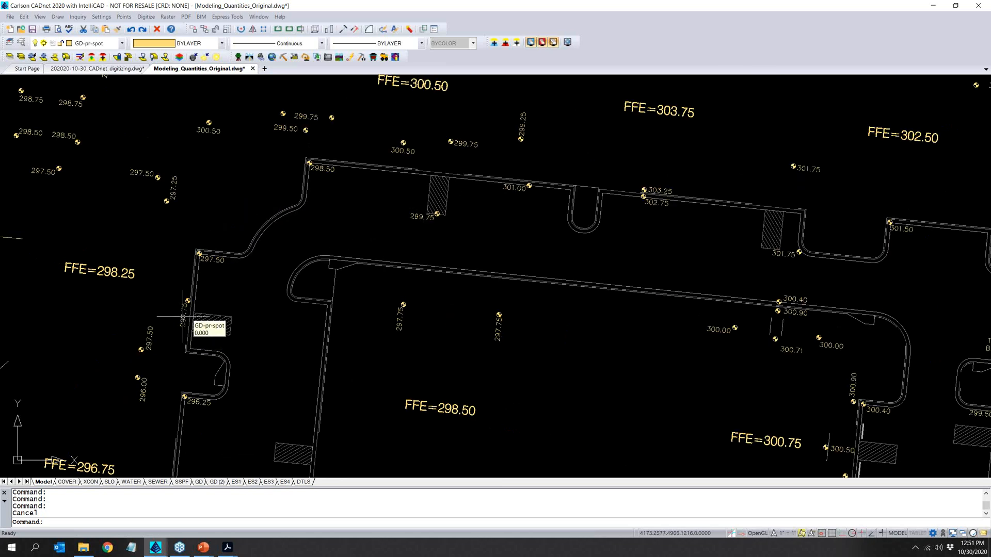
scroll(276, 286, "down", 5)
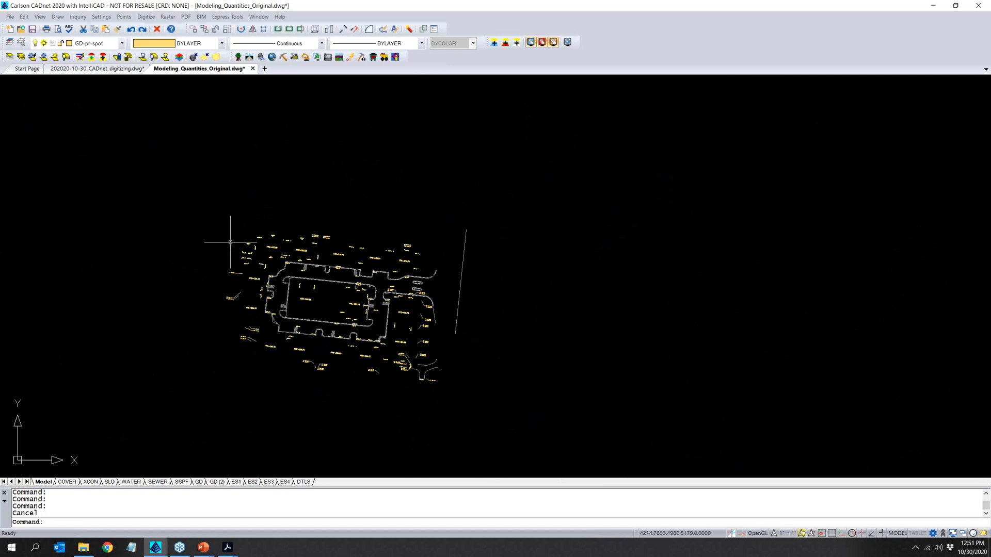
left_click(40, 16)
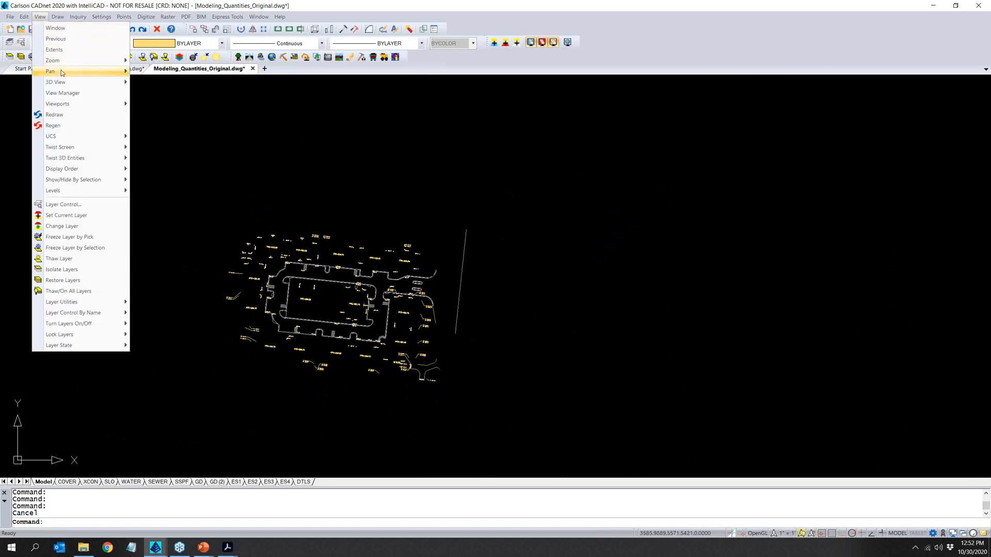
mouse_move(61, 82)
left_click(161, 82)
left_click(169, 155)
left_click(483, 421)
key("Return")
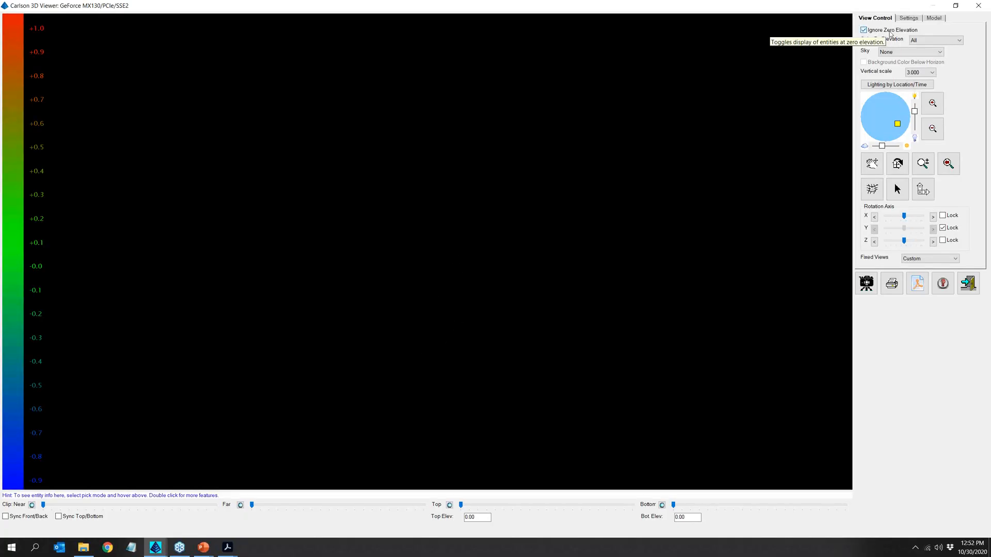
left_click(863, 30)
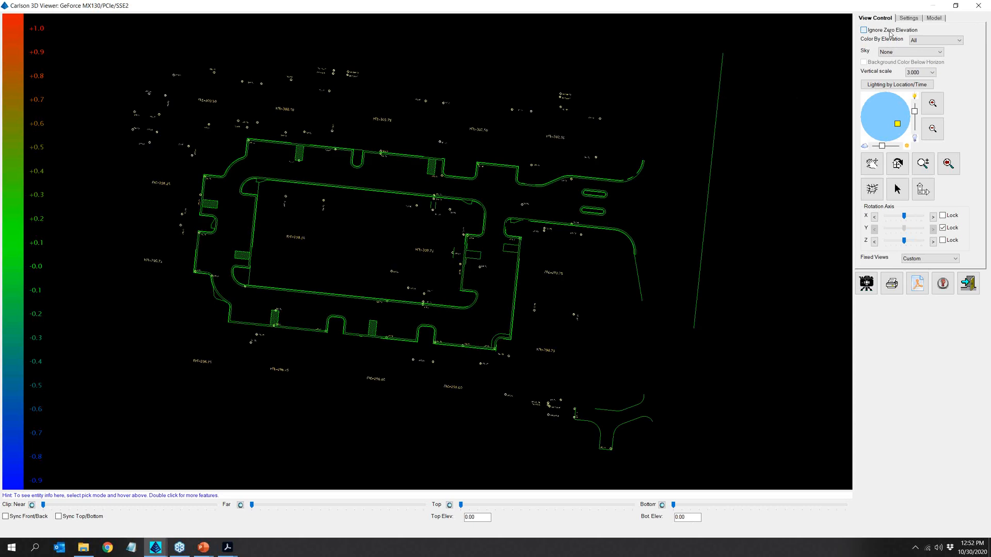
left_click(963, 279)
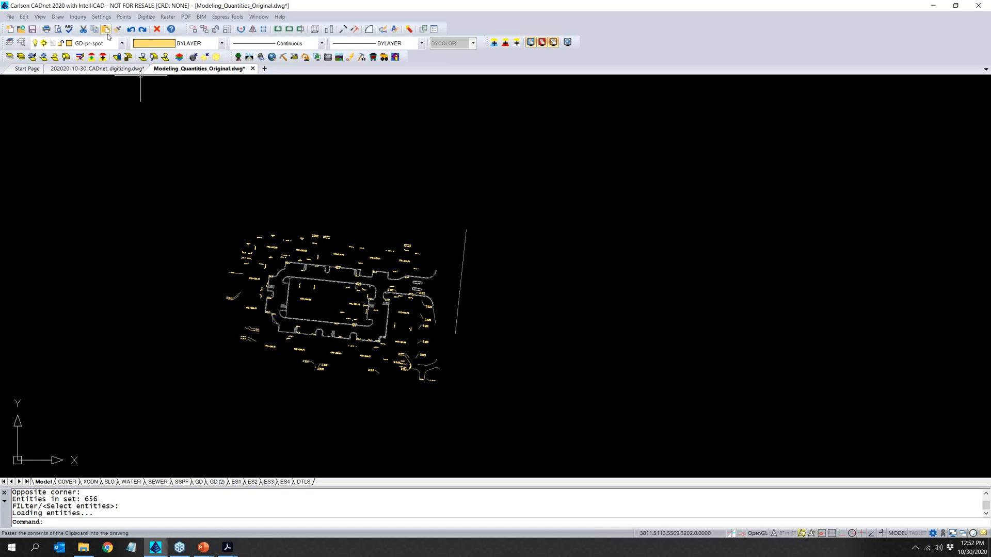
- Switch to the Carlson Construction module and review the Drawing Cleanup options, including the entities to process, without running the cleanup
left_click(9, 17)
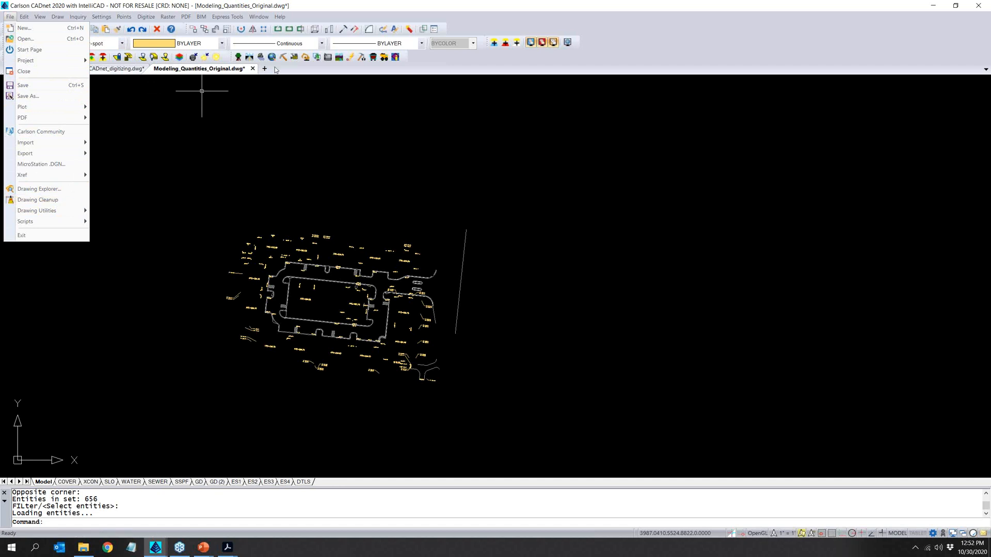
left_click(295, 57)
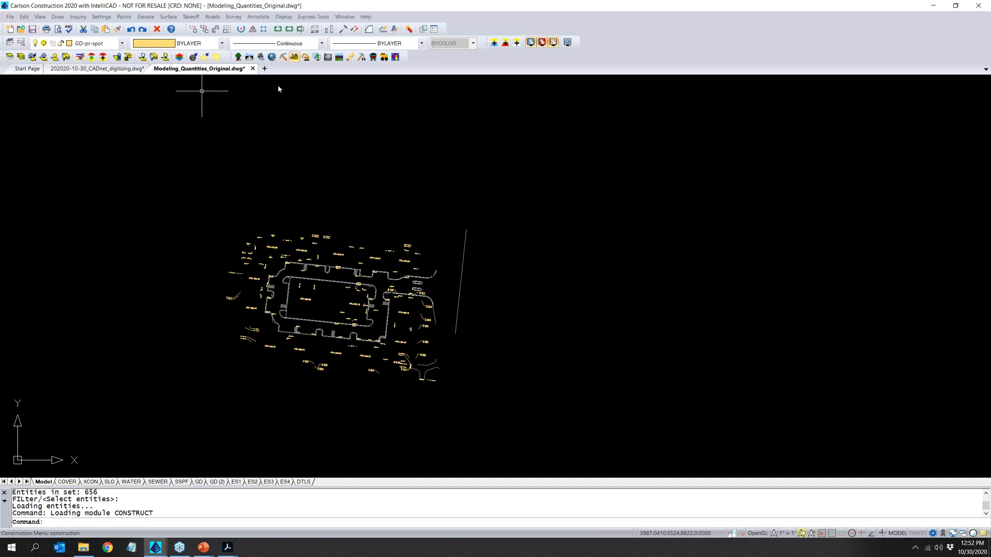
left_click(188, 17)
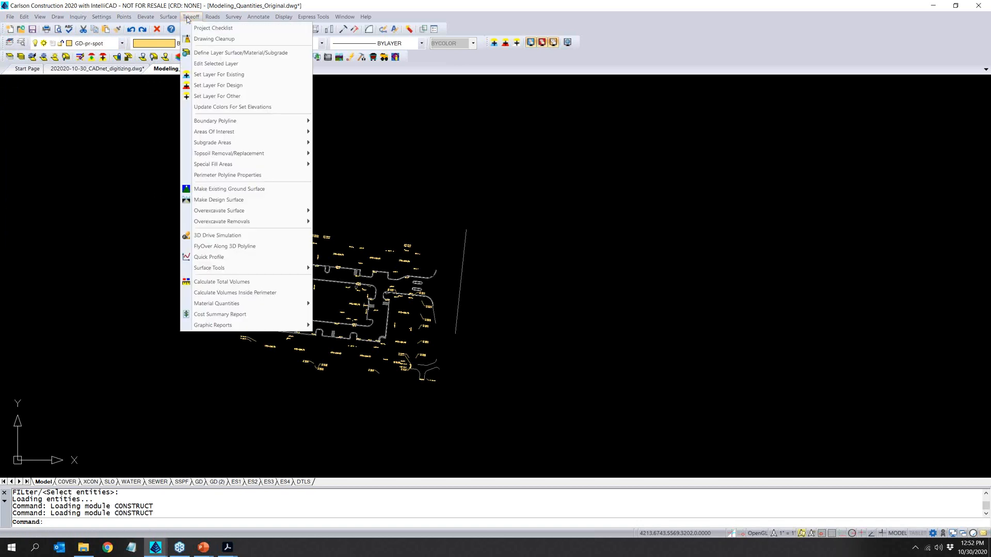
left_click(201, 41)
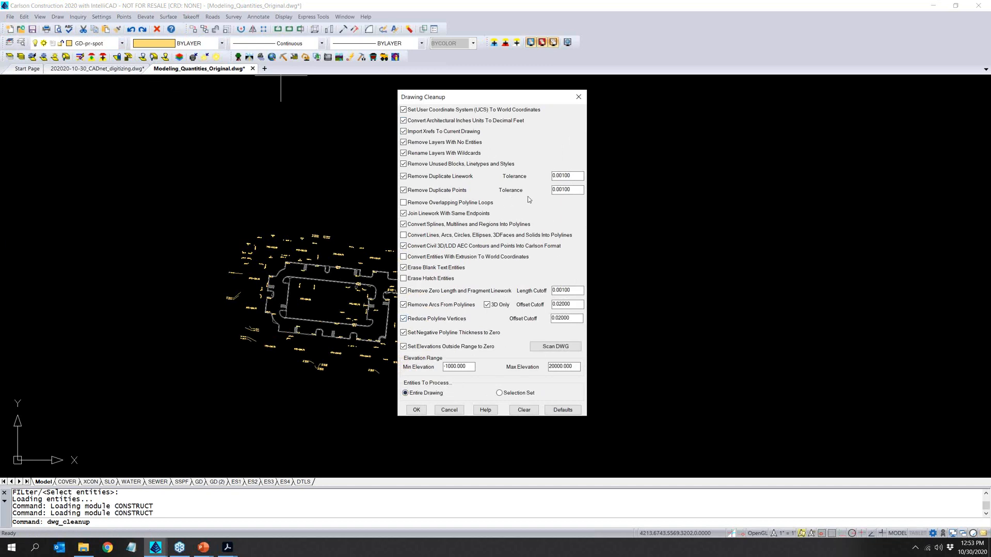
left_click(521, 397)
left_click(422, 395)
left_click(456, 411)
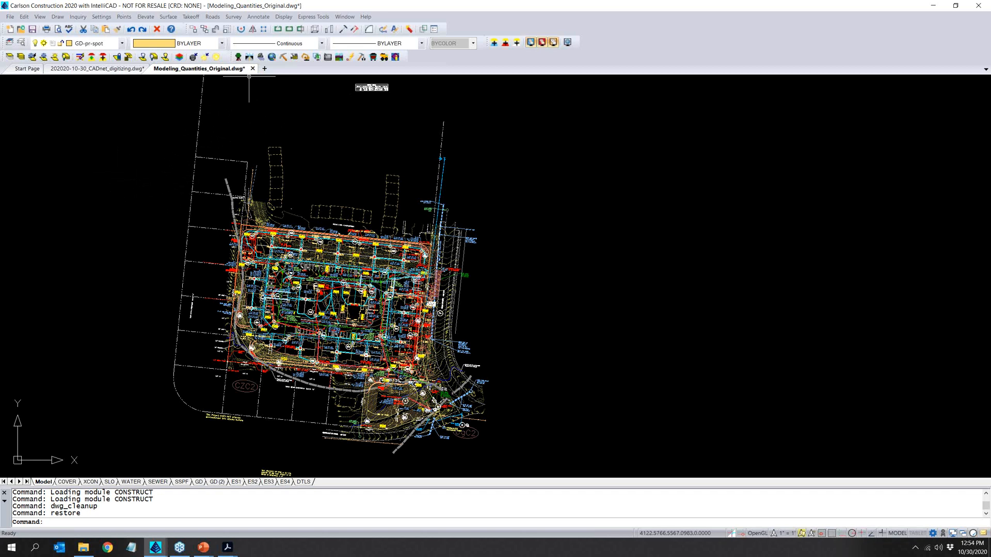
left_click(149, 19)
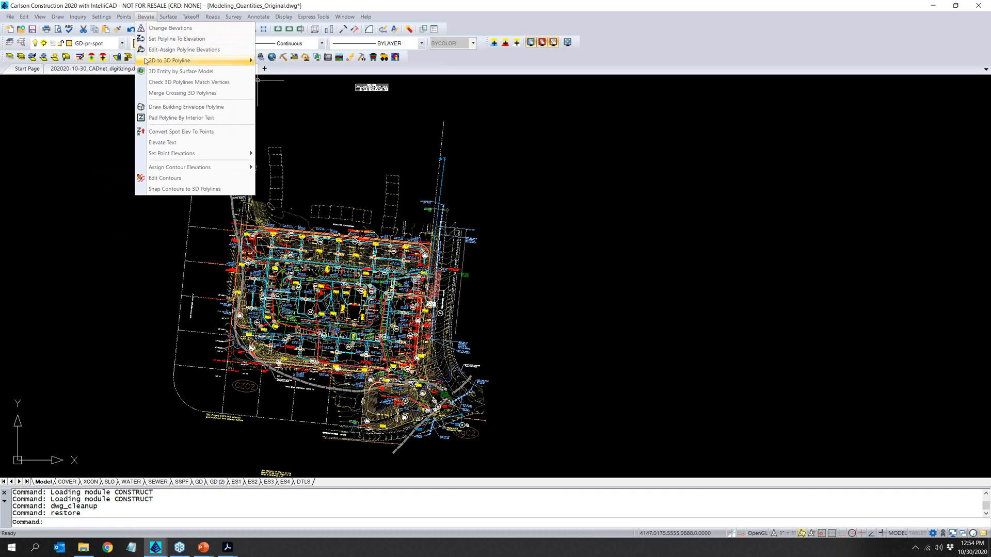
mouse_move(146, 62)
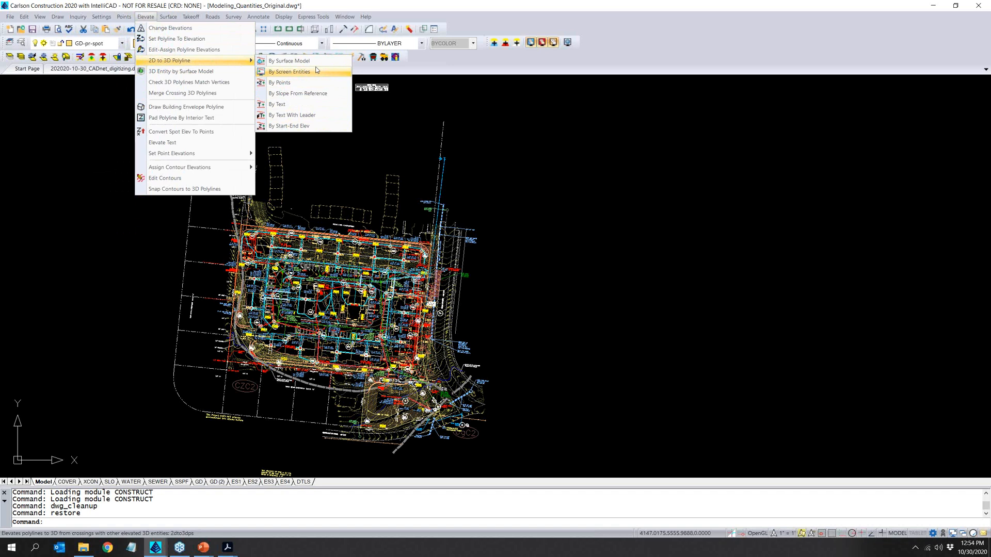
mouse_move(232, 173)
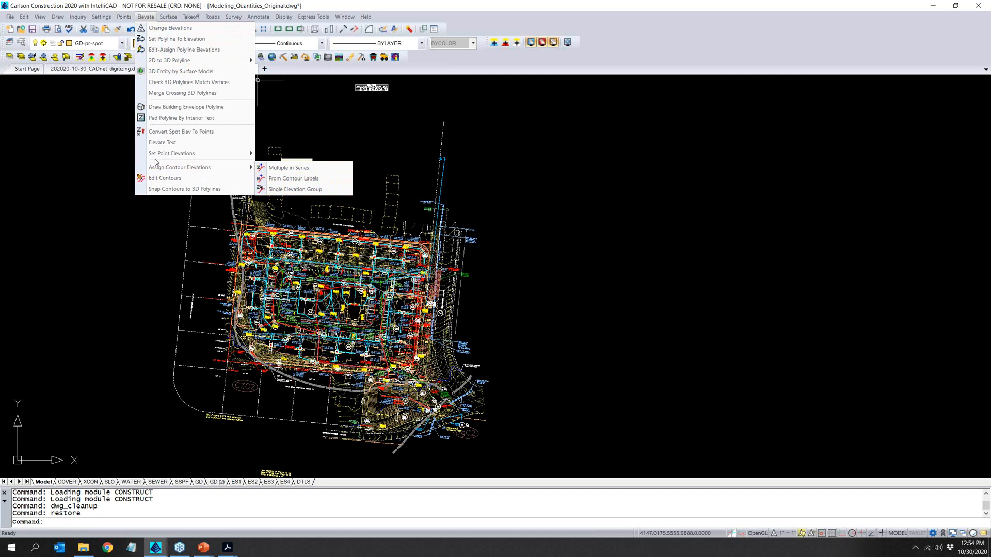
mouse_move(146, 156)
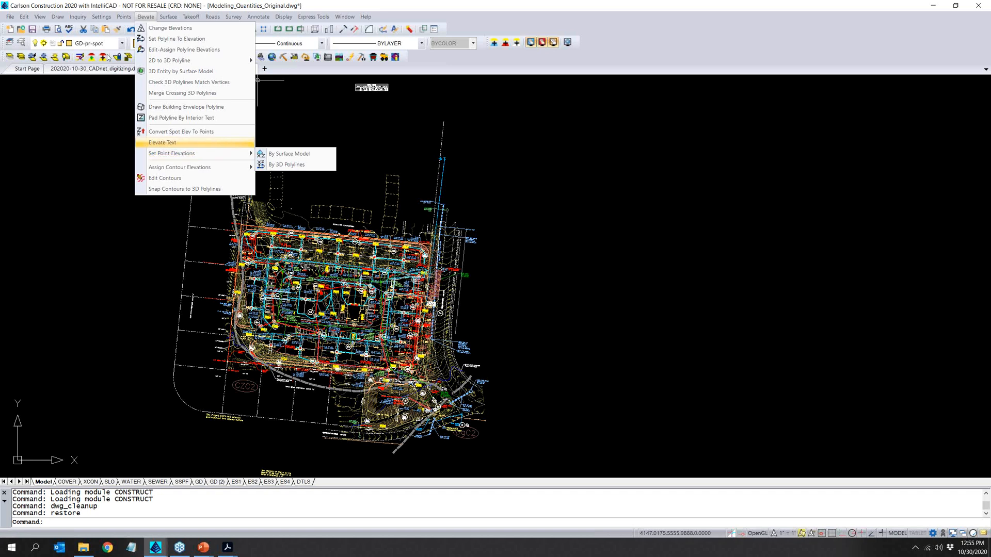
left_click(149, 2)
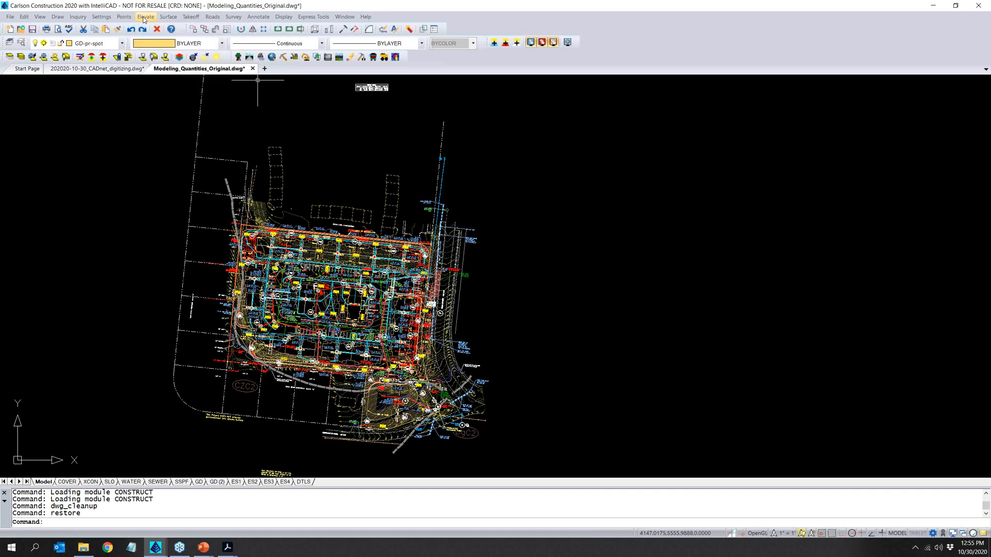
left_click(145, 16)
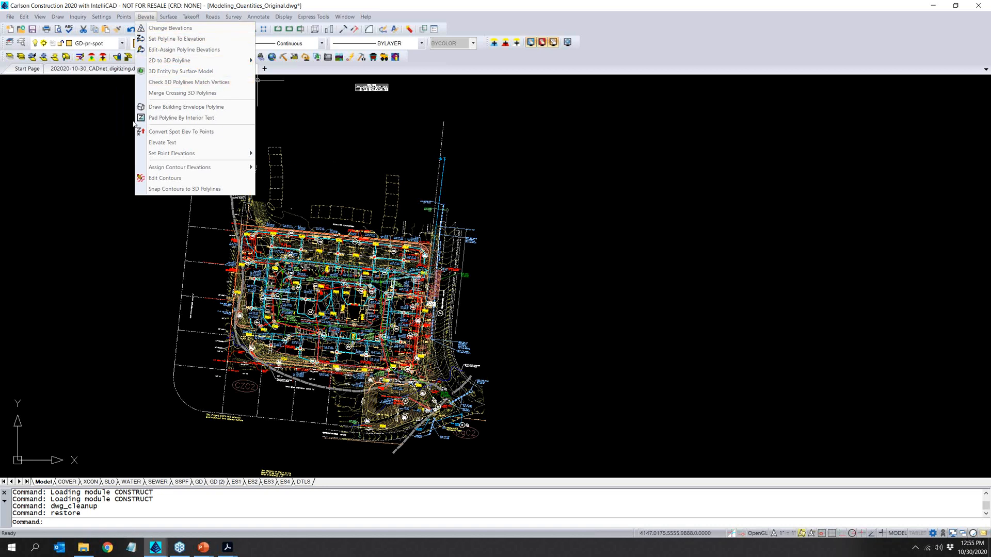
mouse_move(191, 15)
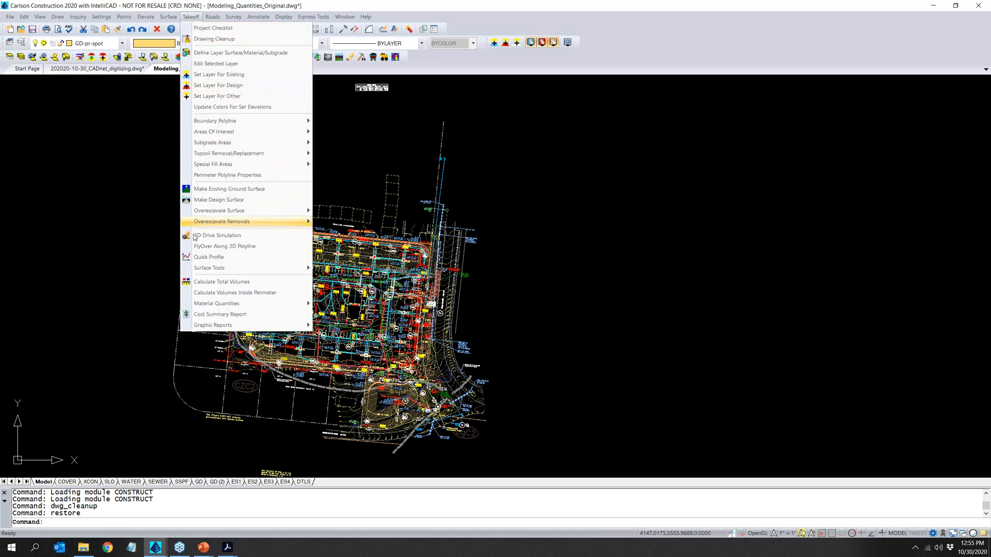
left_click(190, 15)
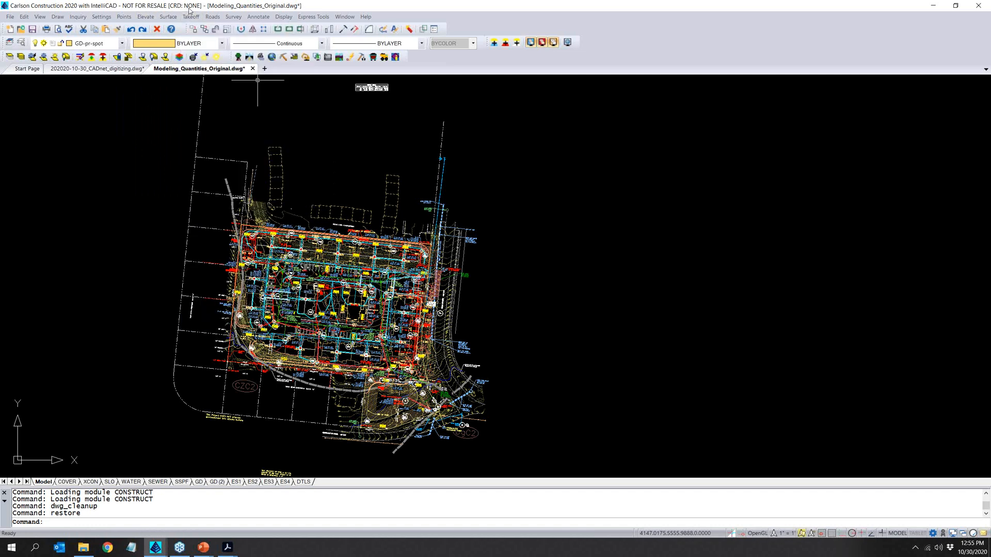
- Load the Civil module to review its 3D Data, Surface and Sections commands, and return to the Construction module
left_click(251, 60)
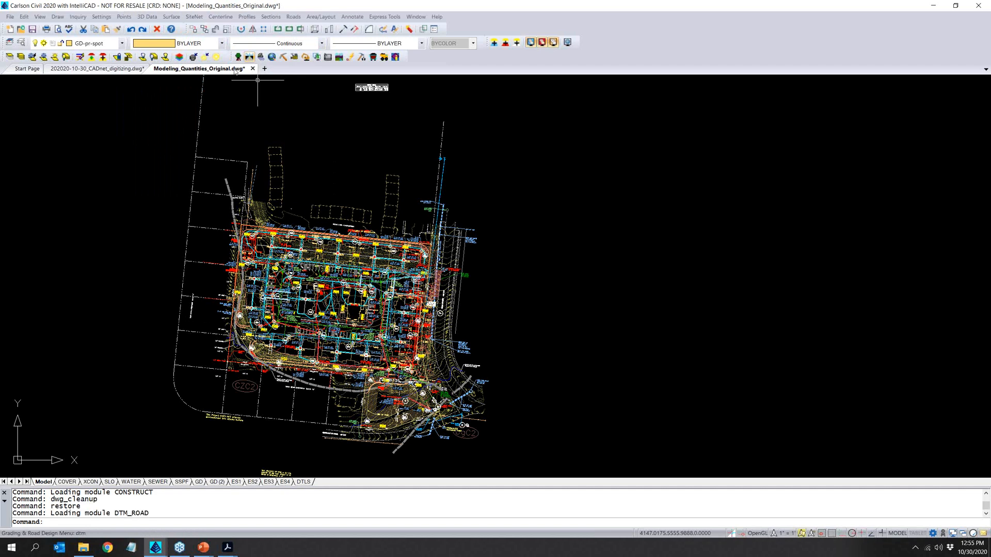
left_click(146, 16)
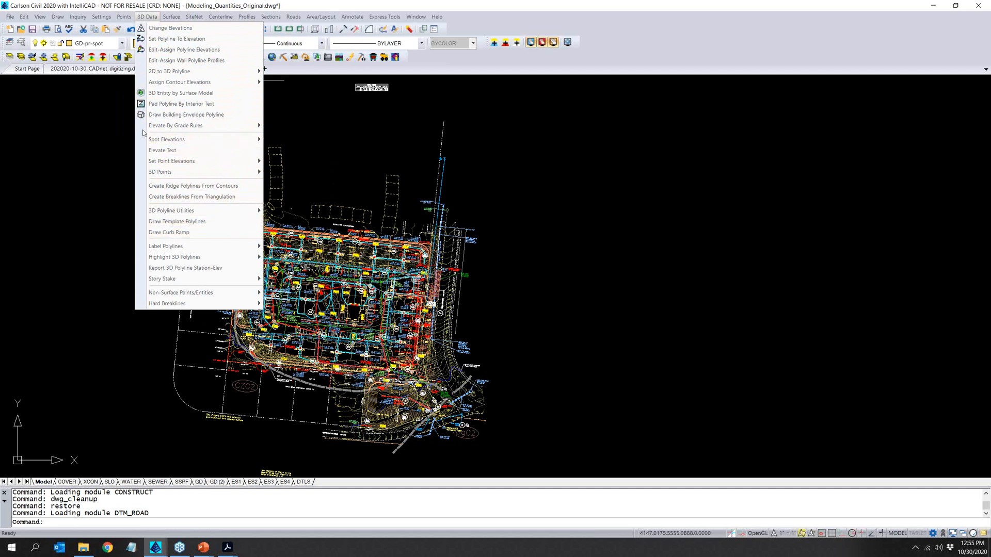
mouse_move(144, 130)
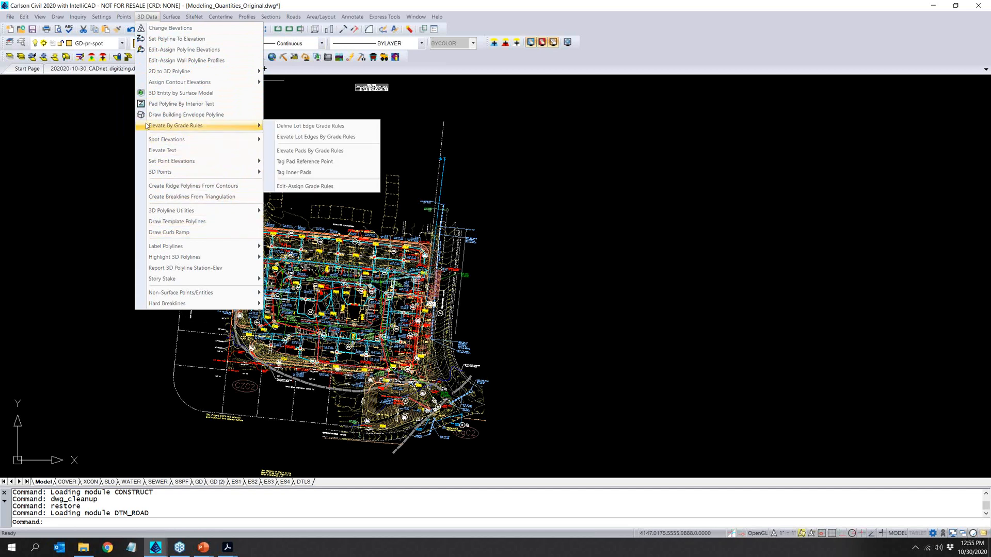
mouse_move(178, 86)
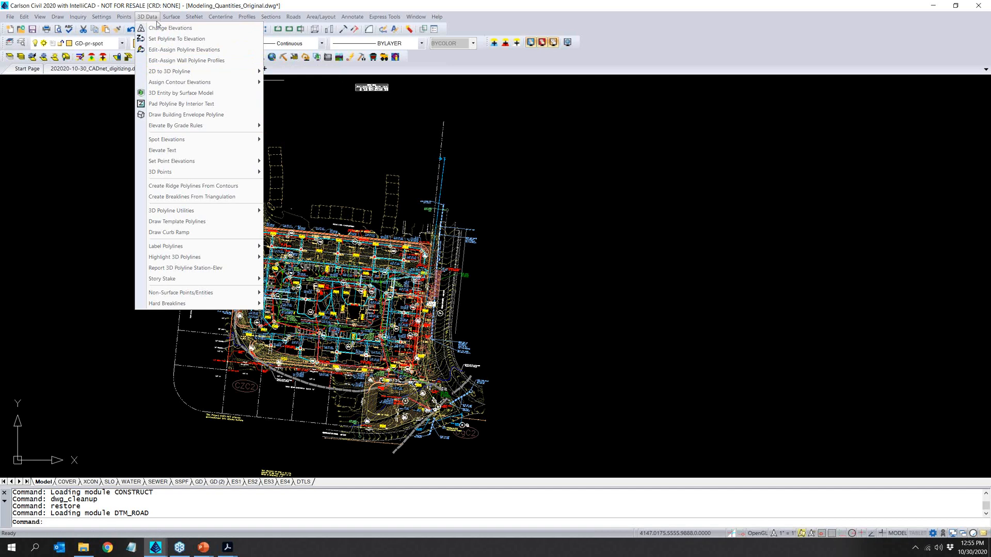
mouse_move(167, 19)
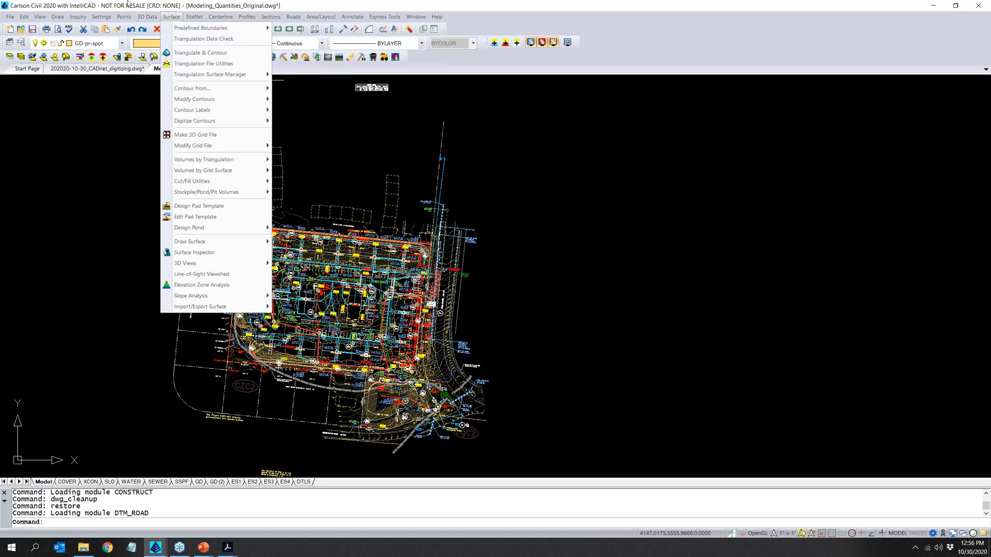
mouse_move(8, 18)
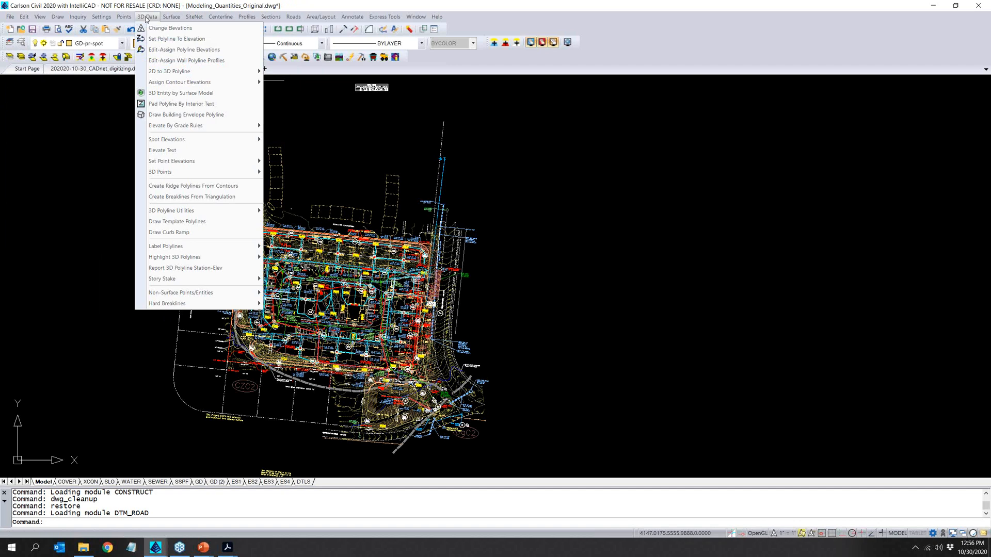
mouse_move(271, 16)
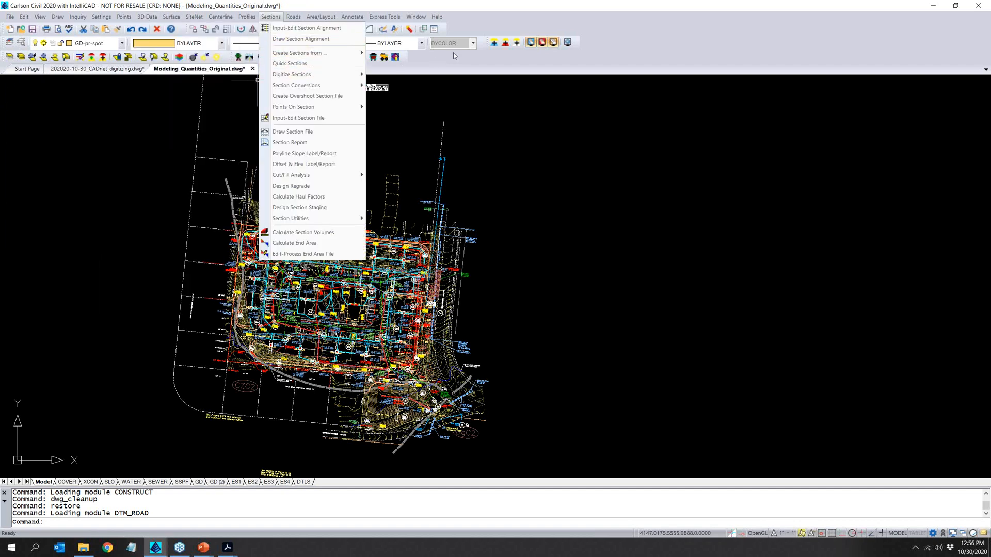
left_click(439, 58)
left_click(294, 58)
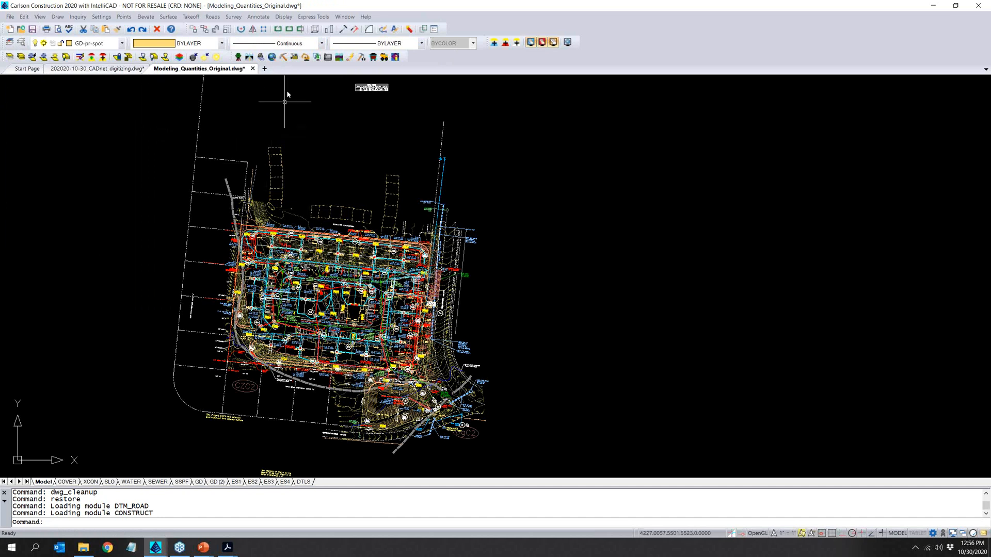
- Open the cleaned-up drawing Modeling_Quantities_CleanedUp.dwg from the 02_SiteNet_Takeoff folder
left_click(21, 30)
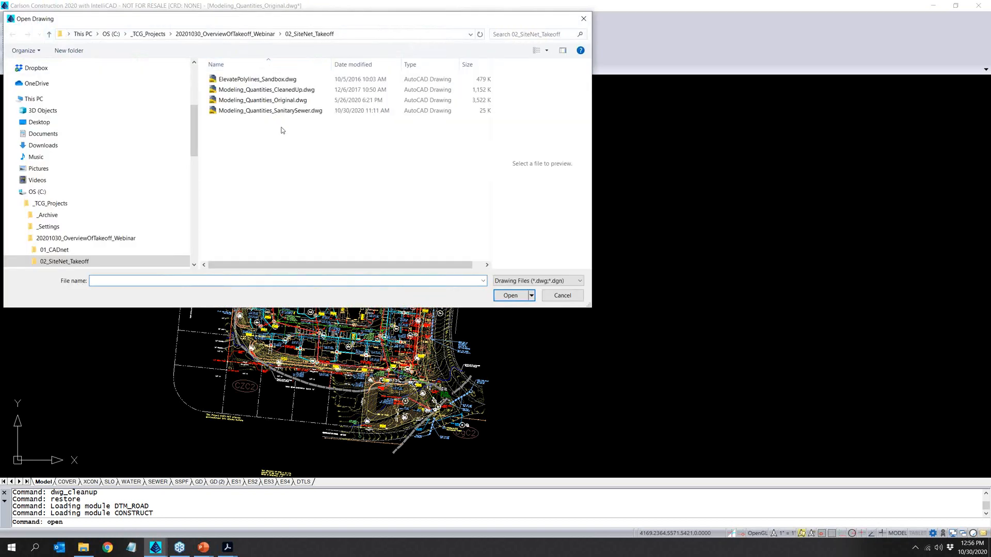
left_click(273, 89)
left_click(510, 295)
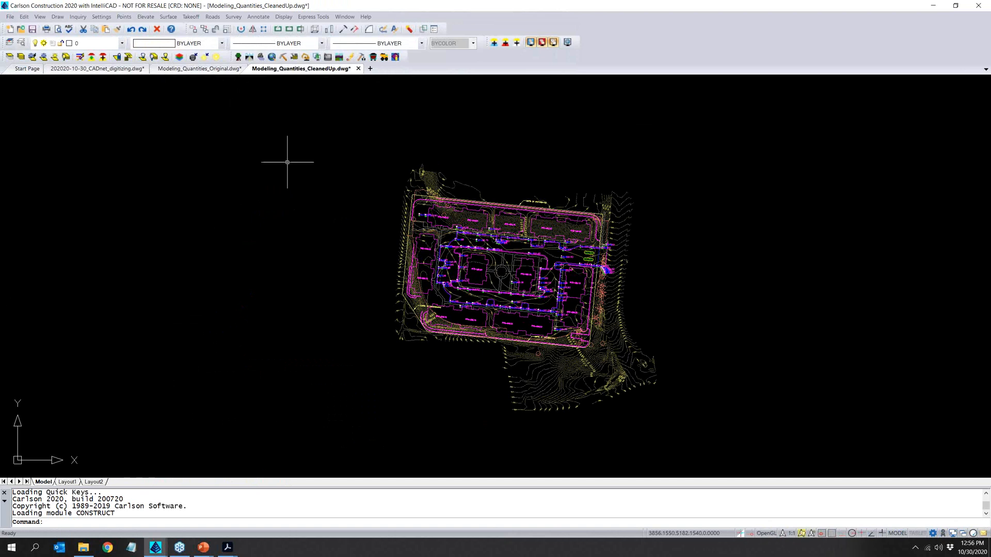
- Review the drawing's layer list, start the Layer Inspector and isolate the 2D_BLDGPAD layer to examine the building pads
left_click(122, 44)
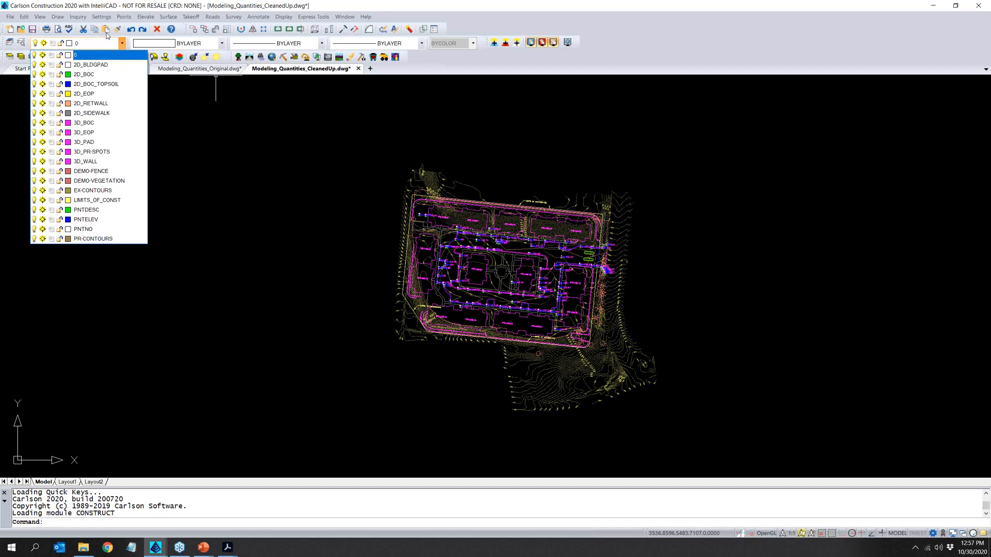
left_click(78, 16)
left_click(78, 17)
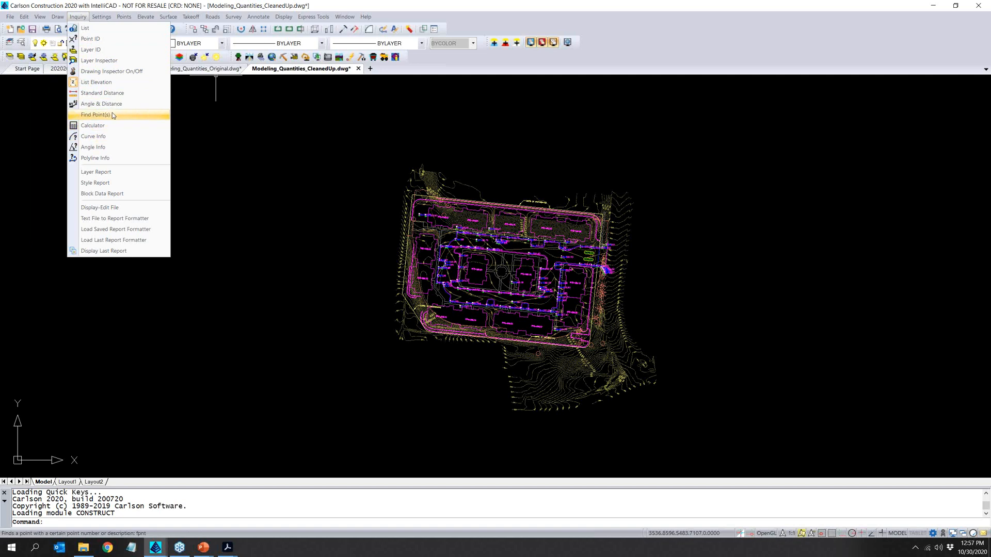
left_click(120, 60)
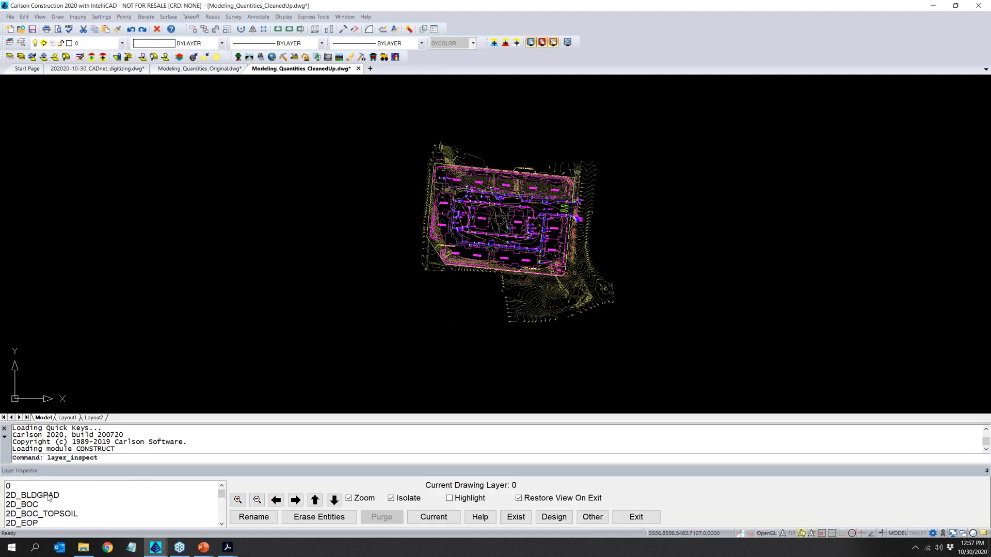
left_click(27, 497)
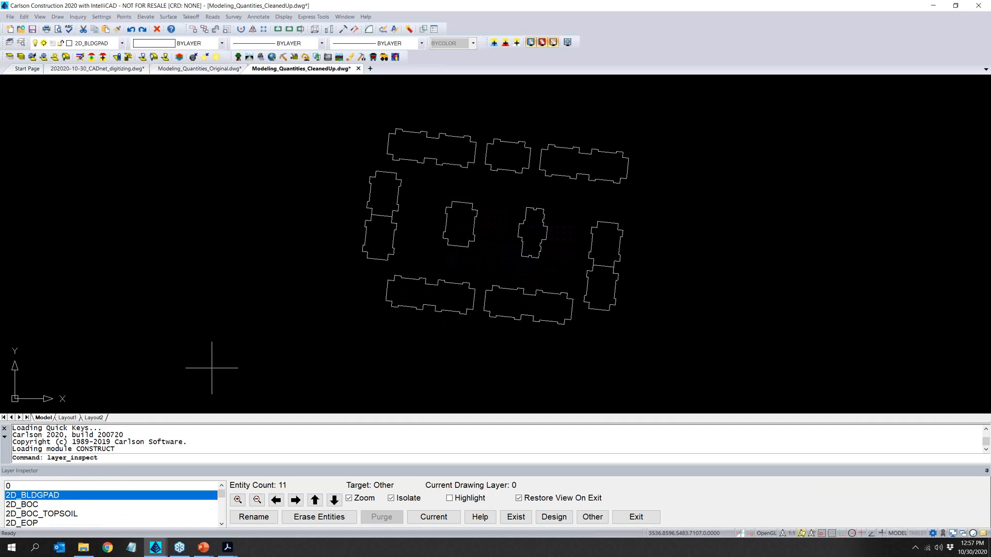
- Compare the 2D_BOC and 2D_BOC_TOPSOIL linework by isolating the two layers separately and together
left_click(43, 505)
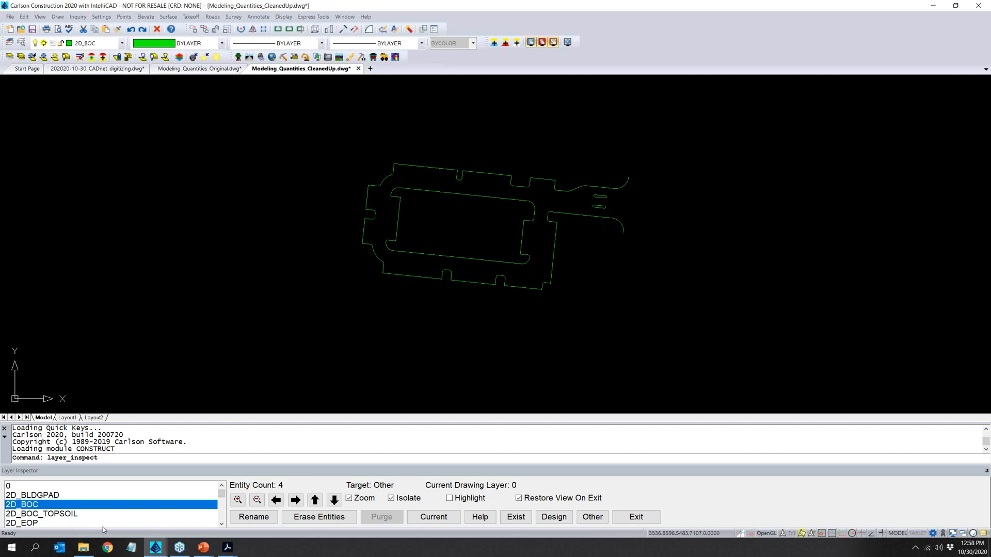
left_click(63, 514)
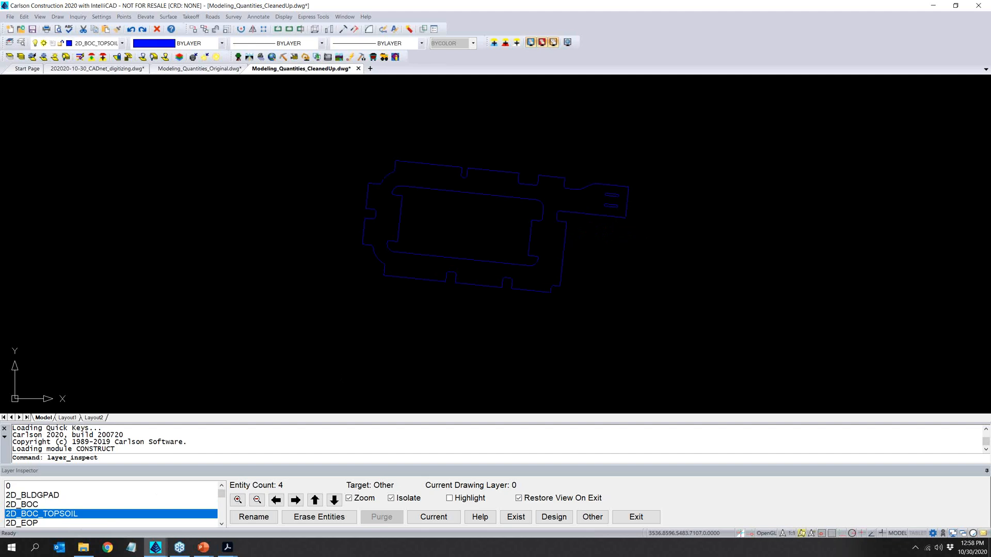
left_click(63, 504, "ctrl")
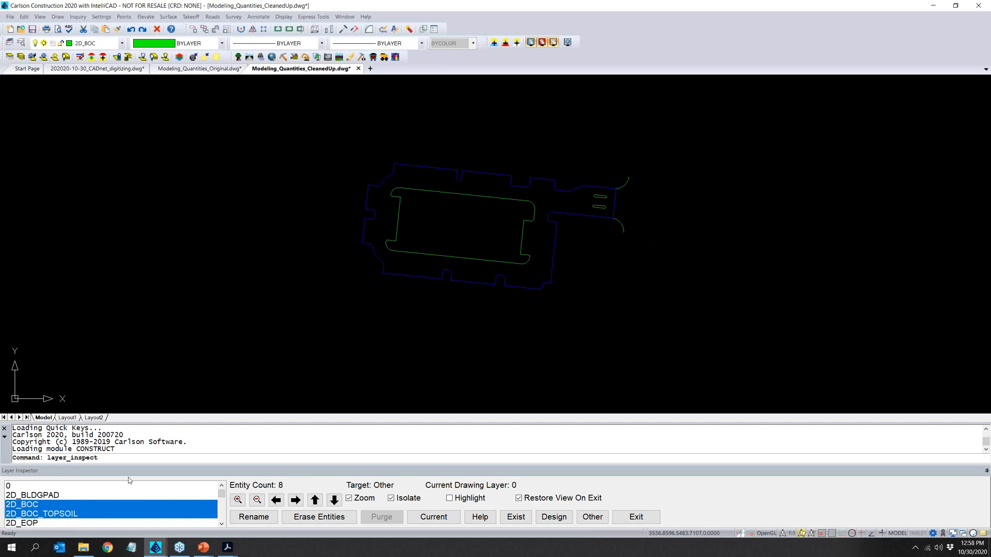
left_click(102, 515)
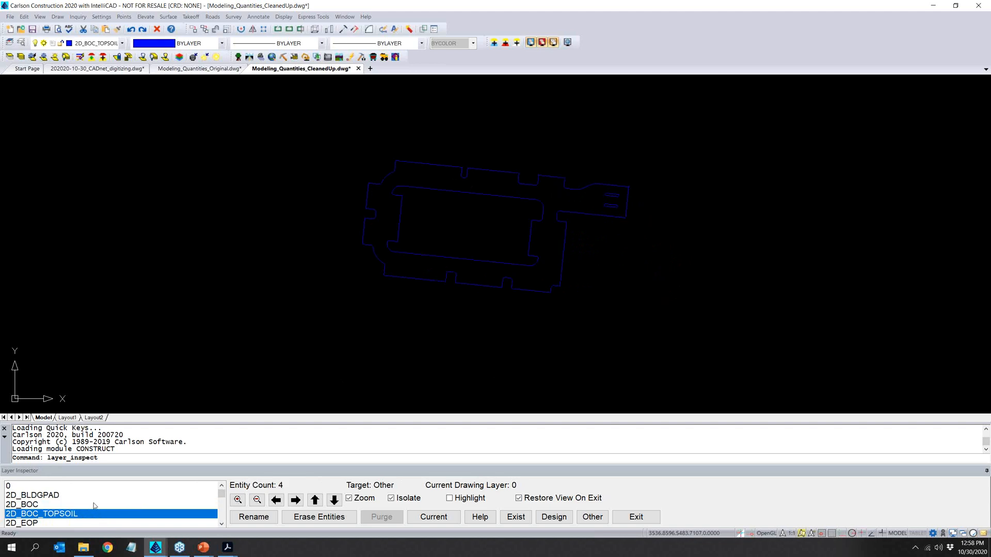
- Isolate the 2D_EOP, 2D_RETWALL and 2D_SIDEWALK layers one after another to examine their linework
left_click(73, 524)
scroll(62, 499, "down", 1)
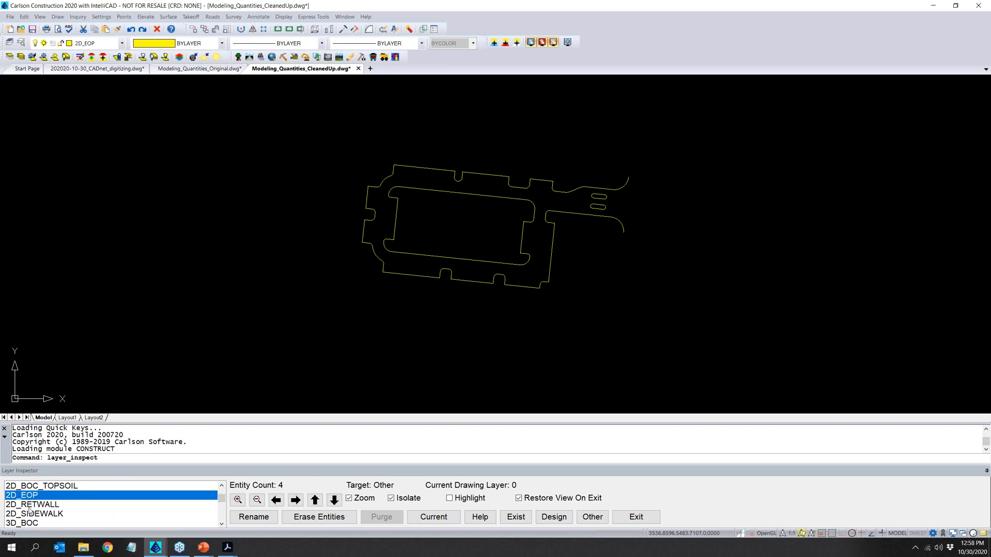
left_click(70, 506)
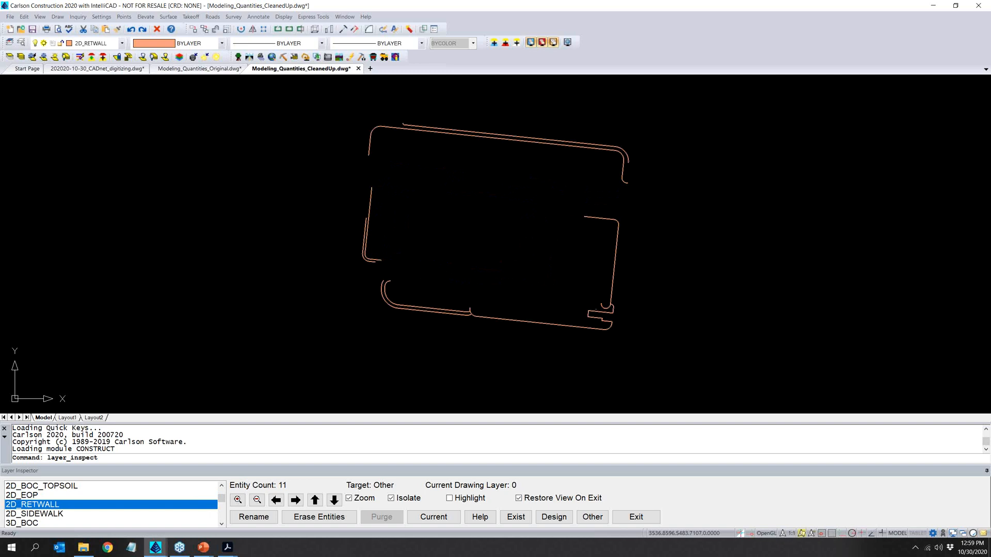
left_click(67, 514)
- Isolate the 3D_BOC, 3D_EOP and 3D_PAD layers one after another to examine the elevated polylines
scroll(45, 507, "down", 1)
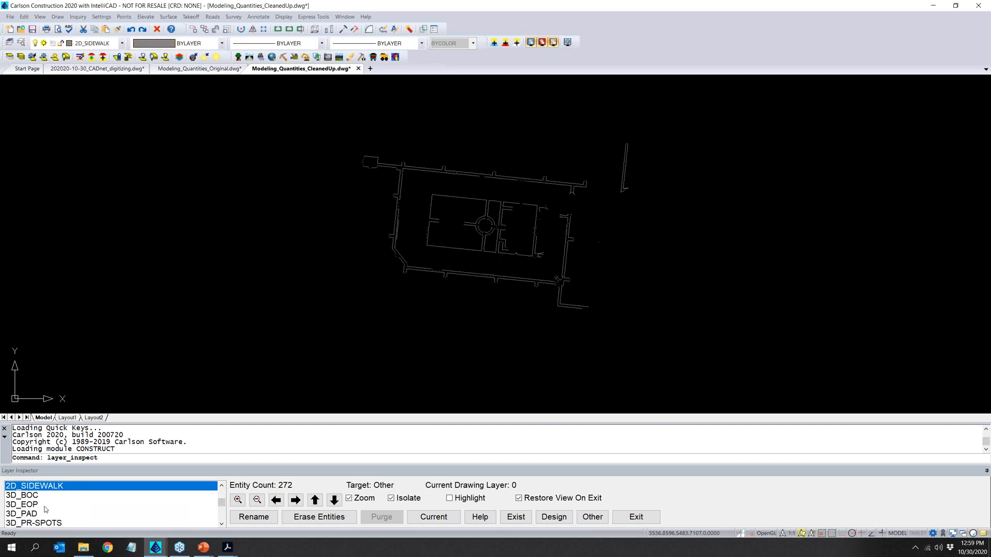
left_click(32, 496)
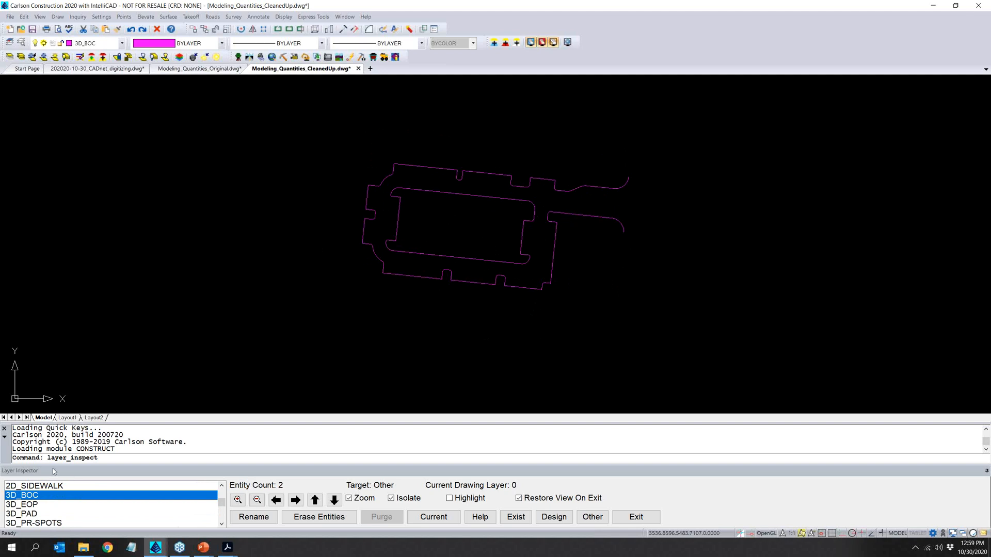
left_click(39, 504)
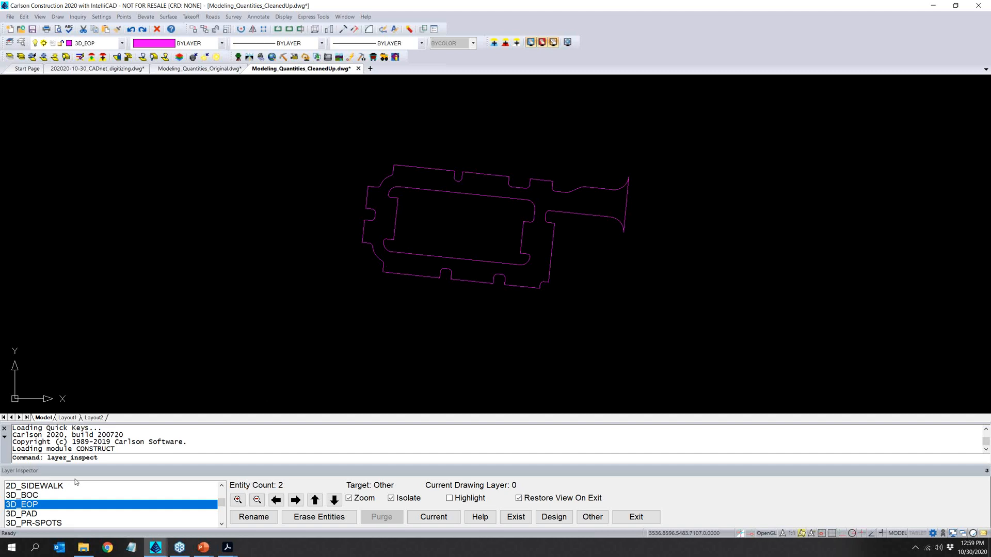
left_click(38, 514)
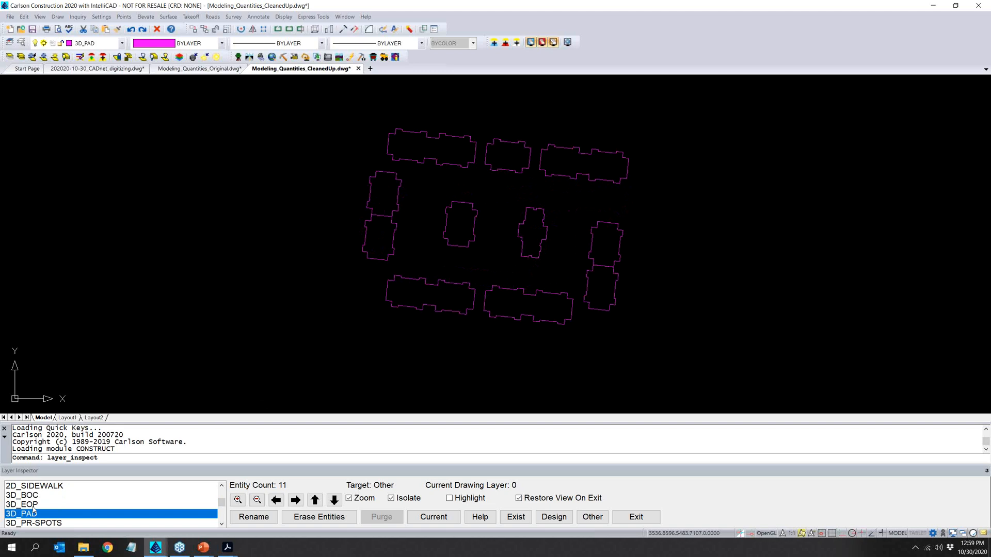
- Isolate the 3D_PR-SPOTS layer and examine its proposed spot elevations and FFE labels up close
left_click(221, 524)
left_click(221, 524)
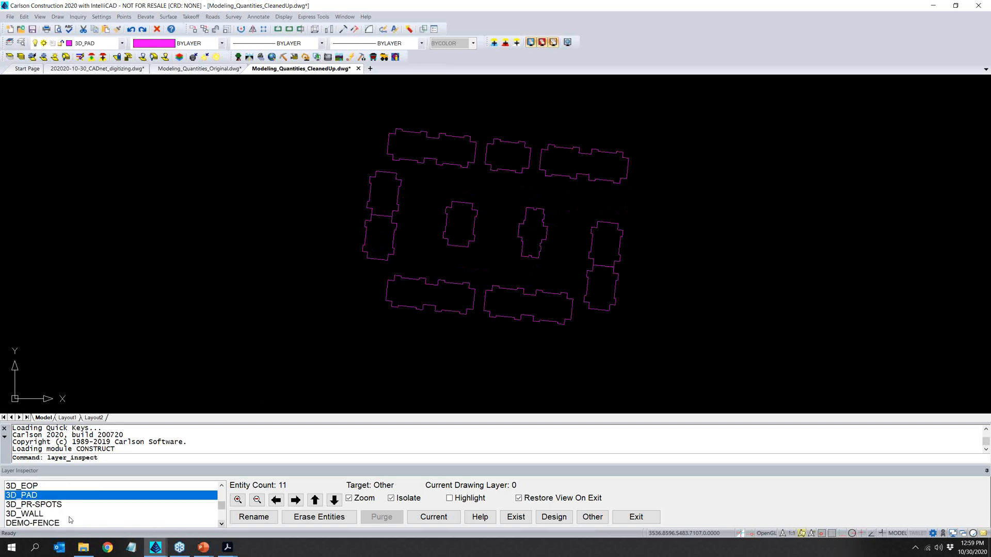
left_click(48, 505)
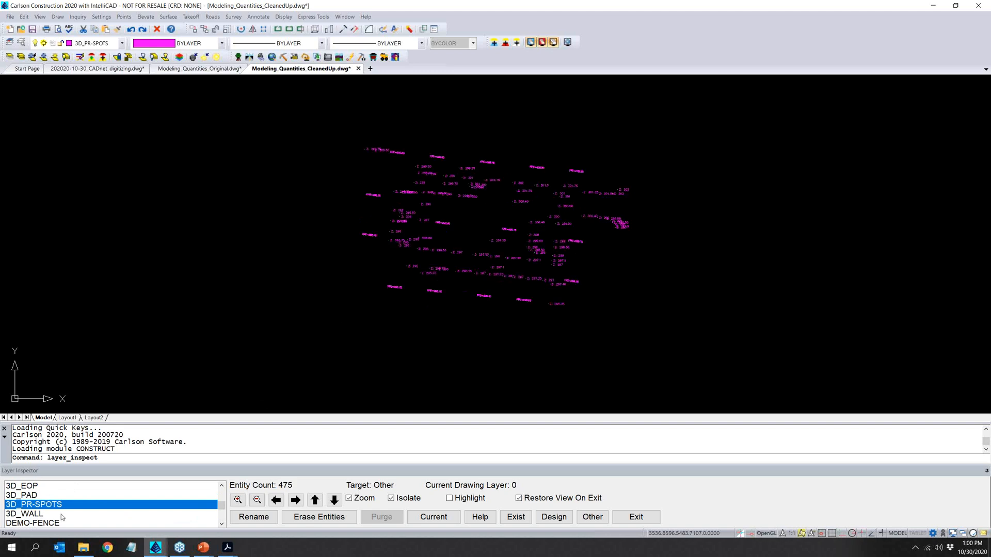
scroll(392, 224, "up", 1)
scroll(393, 224, "up", 2)
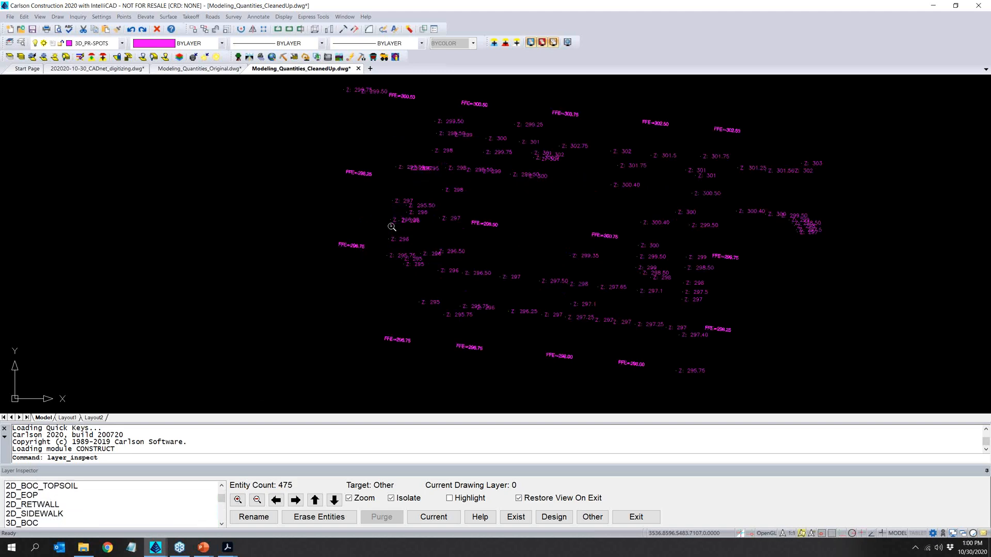
- Isolate the 3D_WALL, DEMO-FENCE and DEMO-VEGETATION layers one after another to examine their entities
scroll(392, 224, "down", 3)
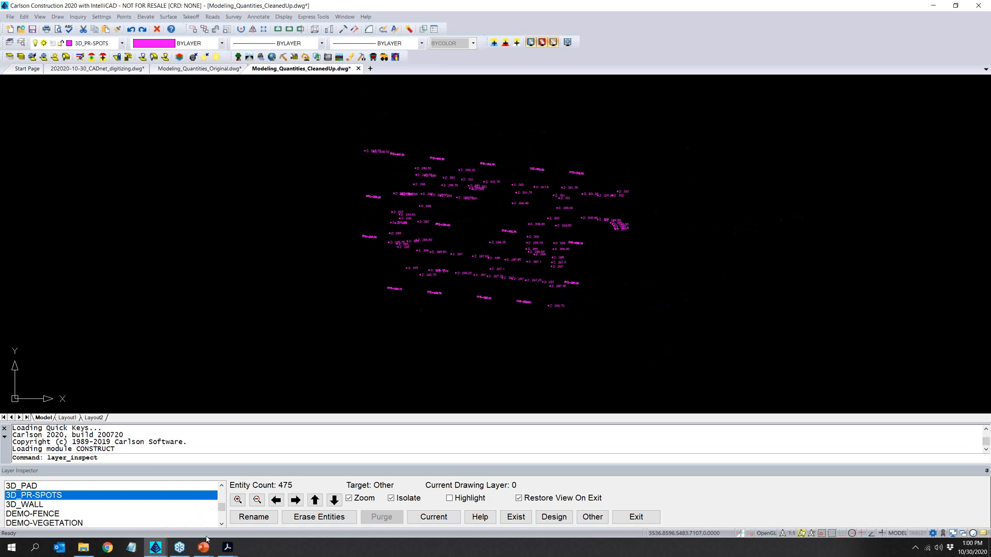
left_click(41, 506)
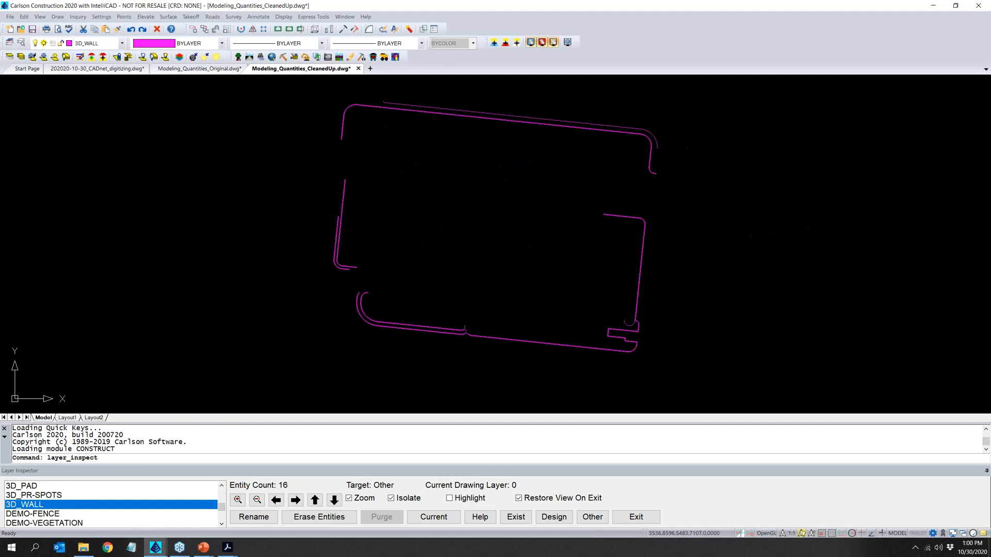
left_click(57, 514)
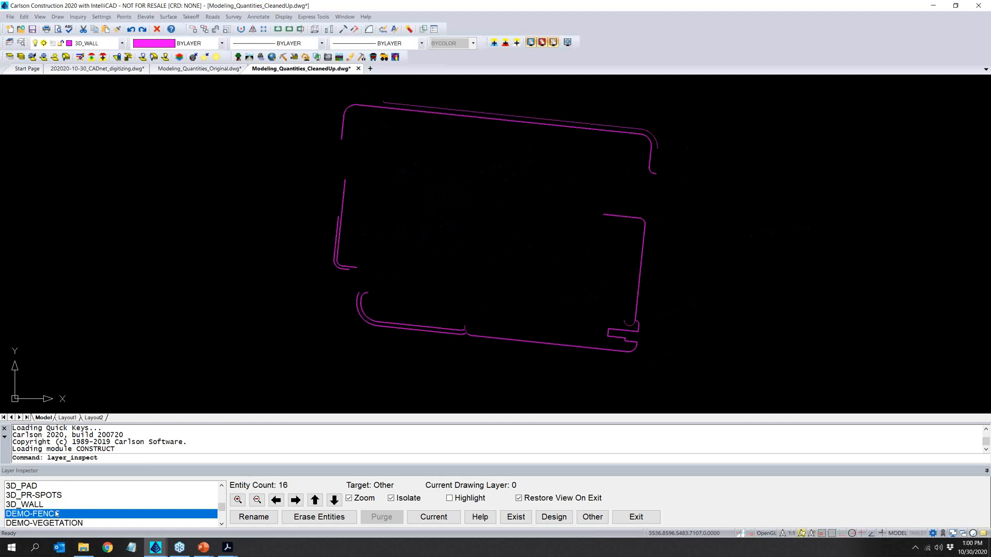
left_click(65, 523)
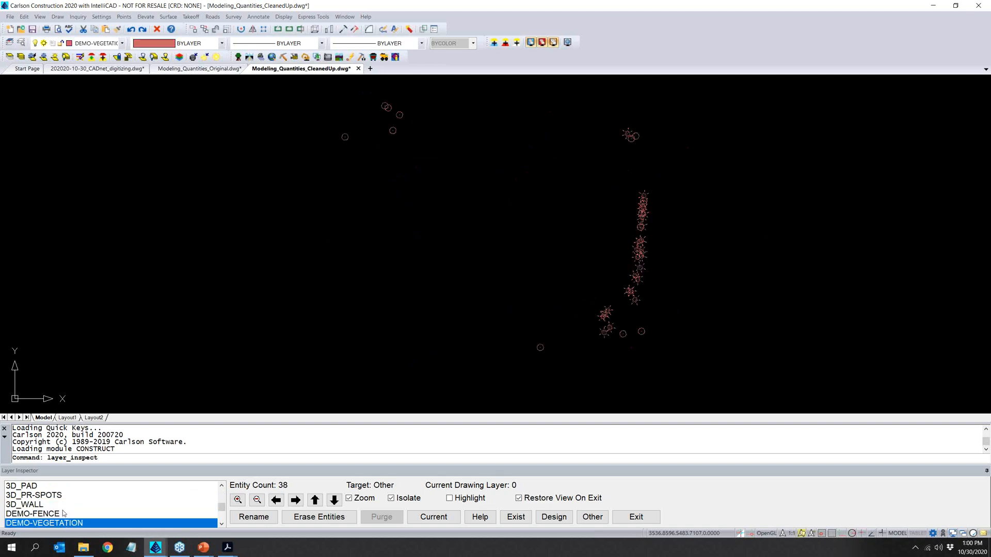
- Isolate the EX-CONTOURS, LIMITS_OF_CONST and PR-CONTOURS layers one after another, and close the layer inspection
scroll(64, 515, "down", 1)
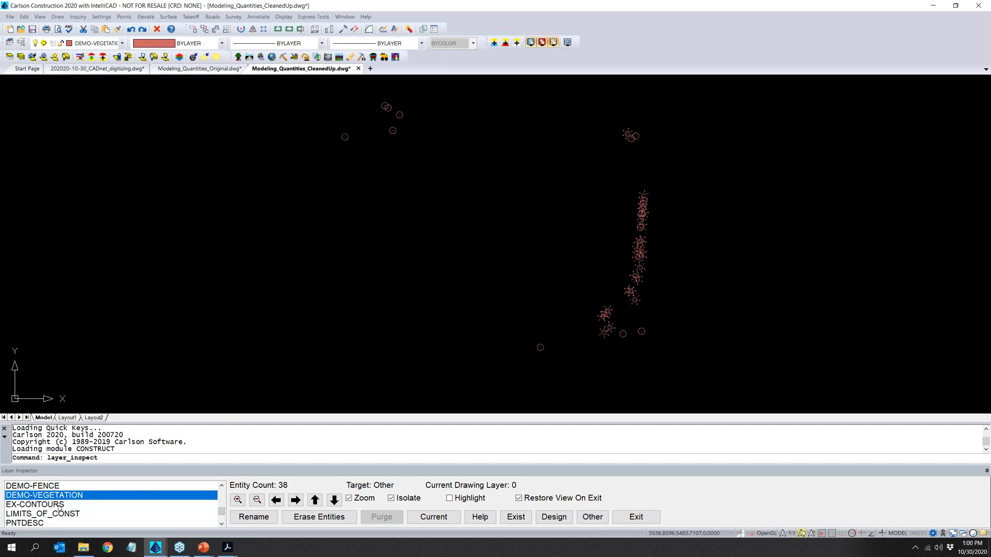
left_click(59, 506)
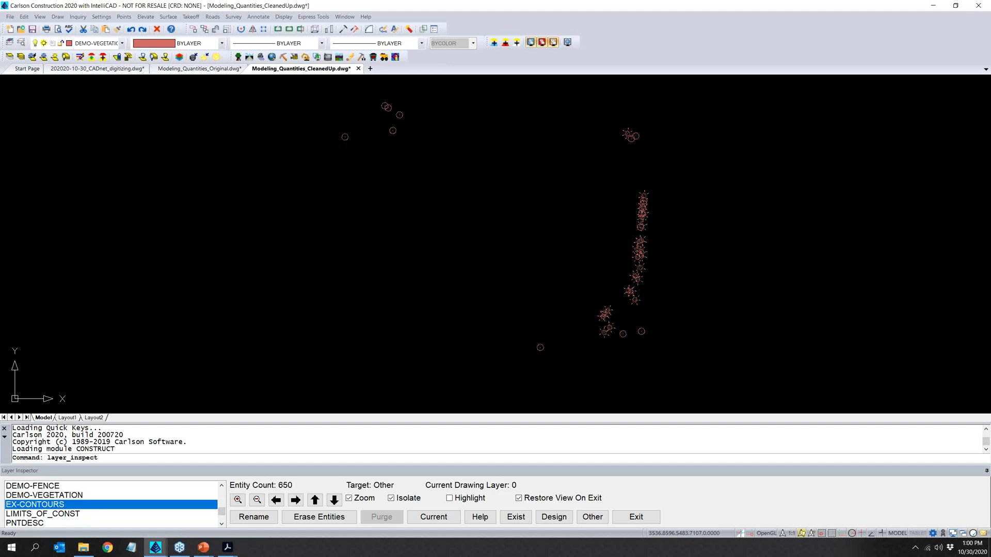
left_click(62, 514)
scroll(61, 521, "down", 1)
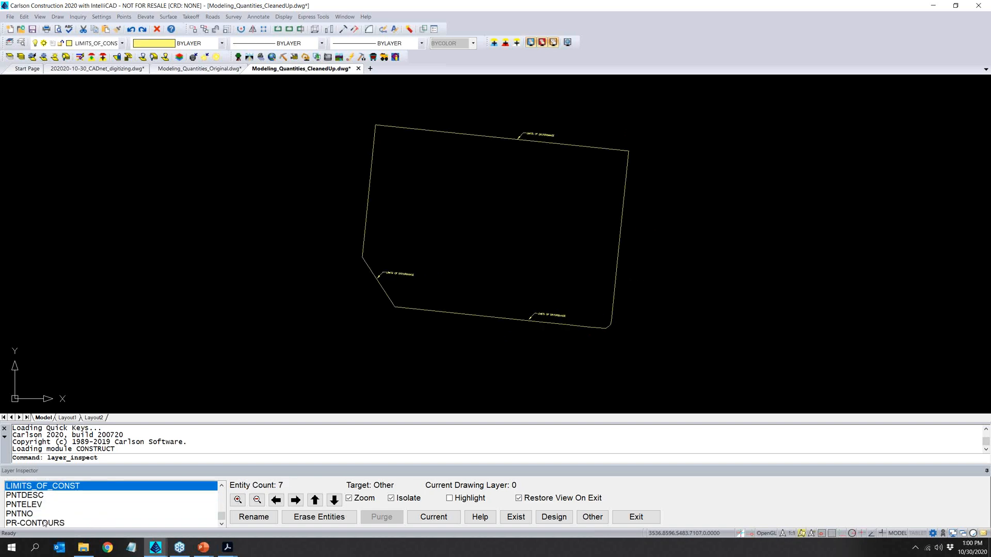
left_click(45, 523)
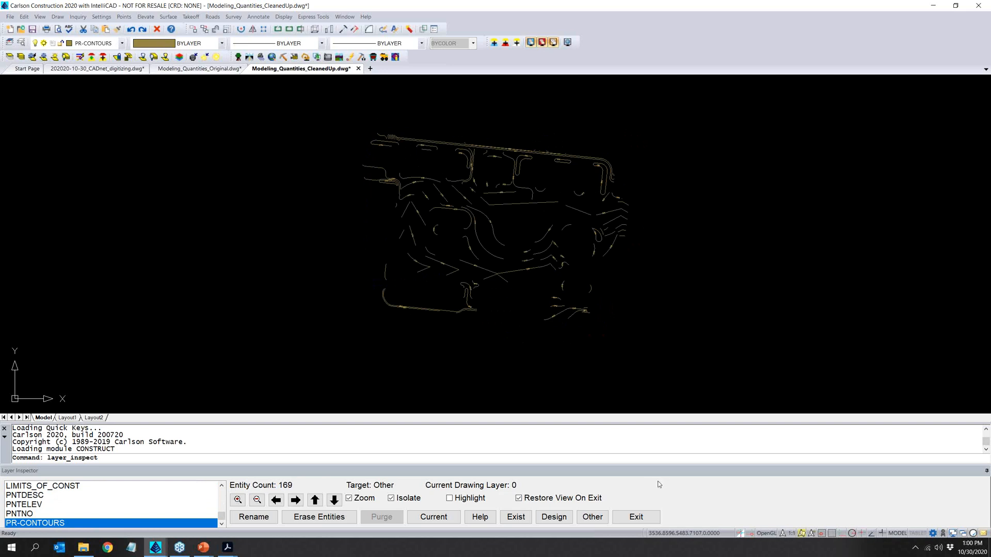
left_click(640, 517)
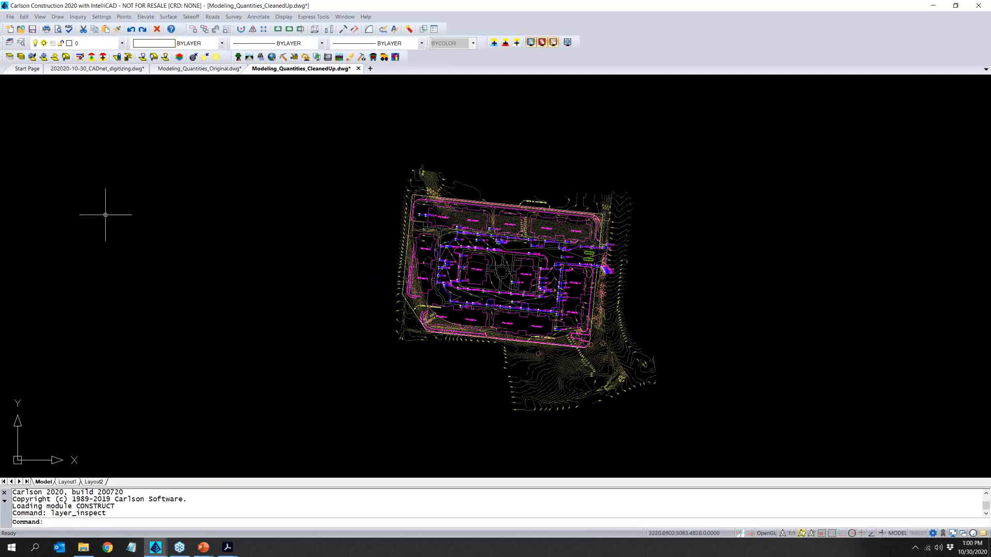
- Load all entities of the site drawing into the 3D viewer
left_click(39, 17)
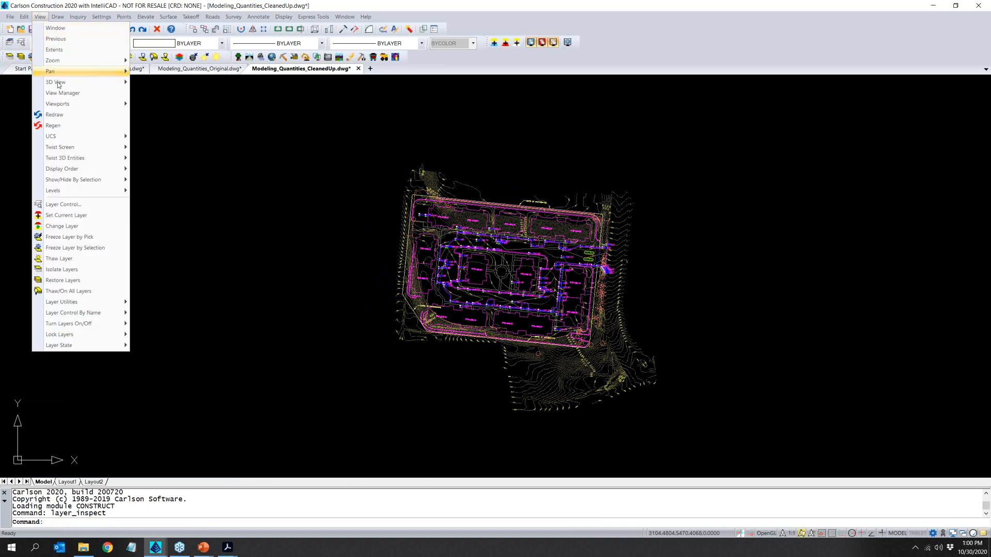
mouse_move(114, 82)
left_click(177, 83)
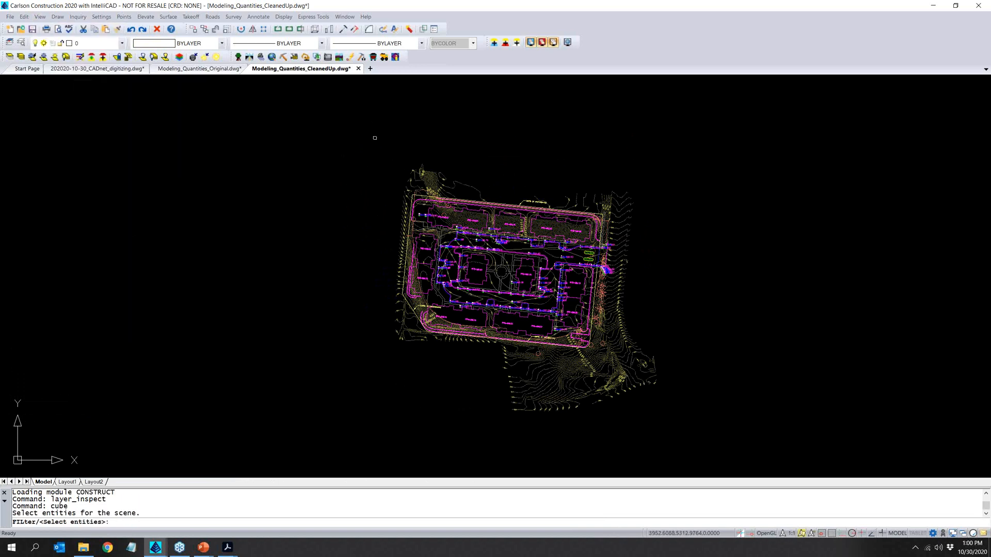
left_click(350, 124)
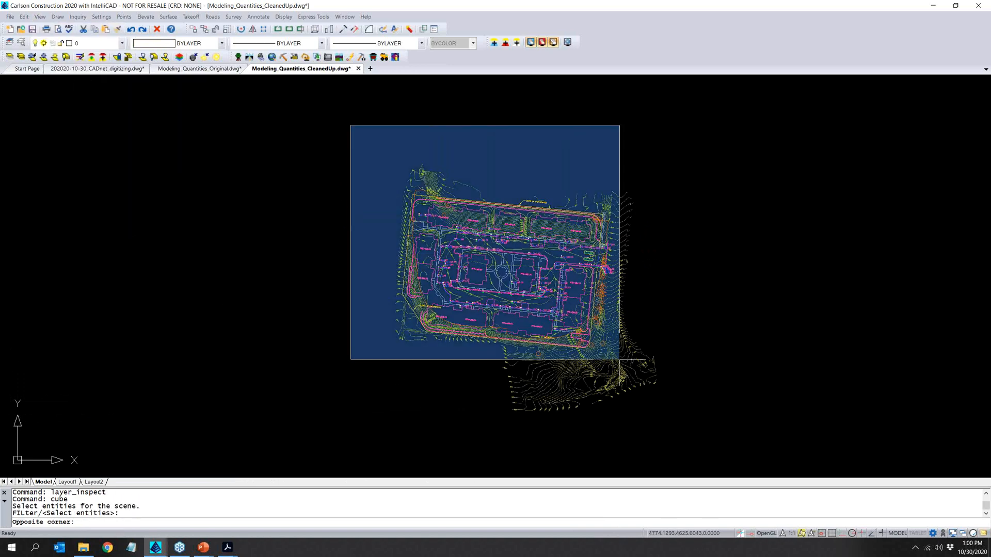
left_click(689, 432)
key("Return")
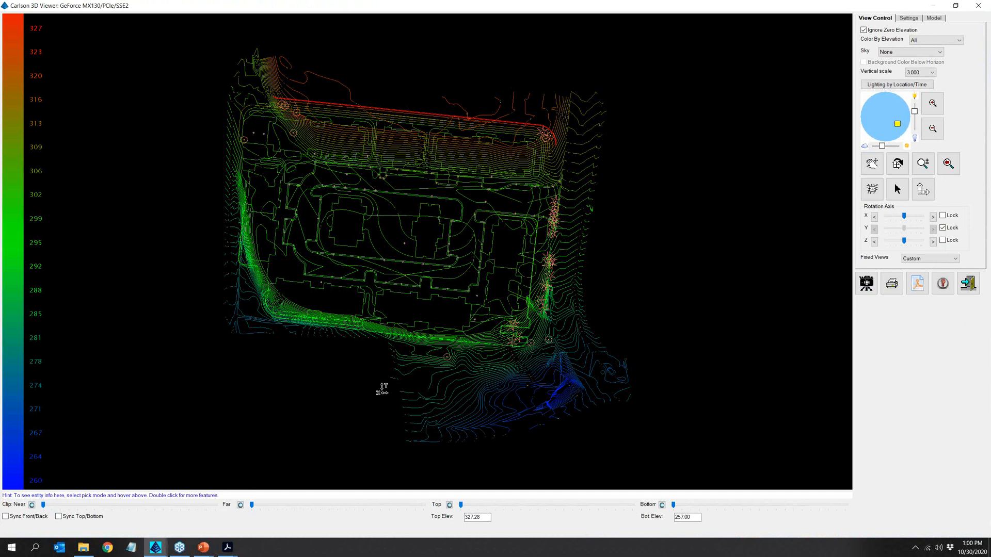
- Orbit the 3D scene to examine the site's contours and elevated linework from several sides, and close the viewer
left_click_drag(380, 404, 451, 156)
left_click_drag(593, 420, 445, 434)
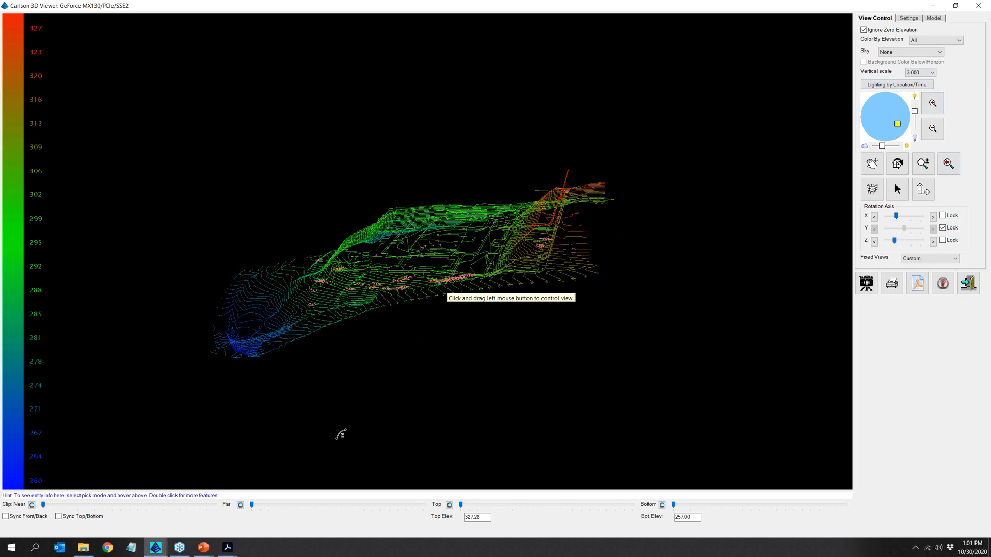
left_click_drag(412, 432, 496, 433)
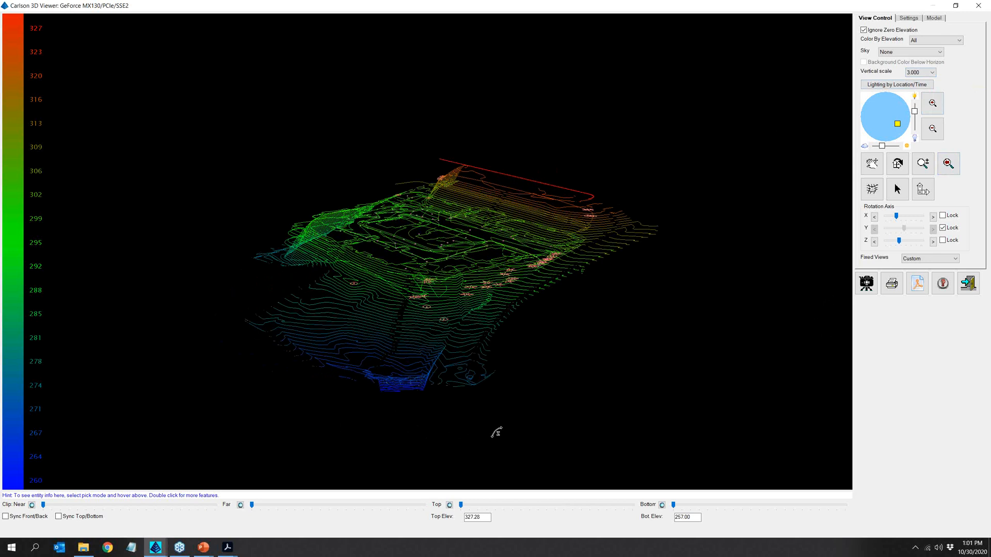
left_click_drag(456, 458, 544, 441)
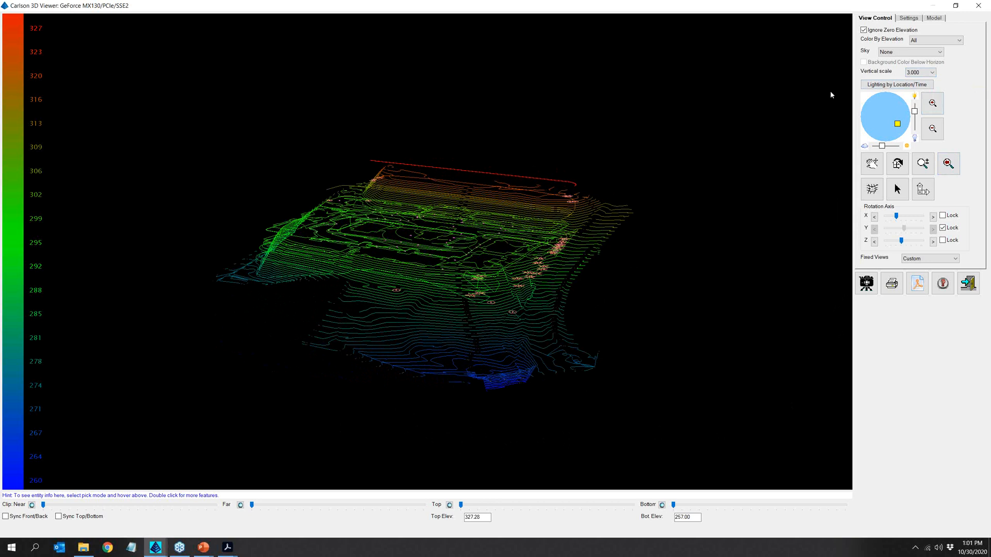
left_click(978, 5)
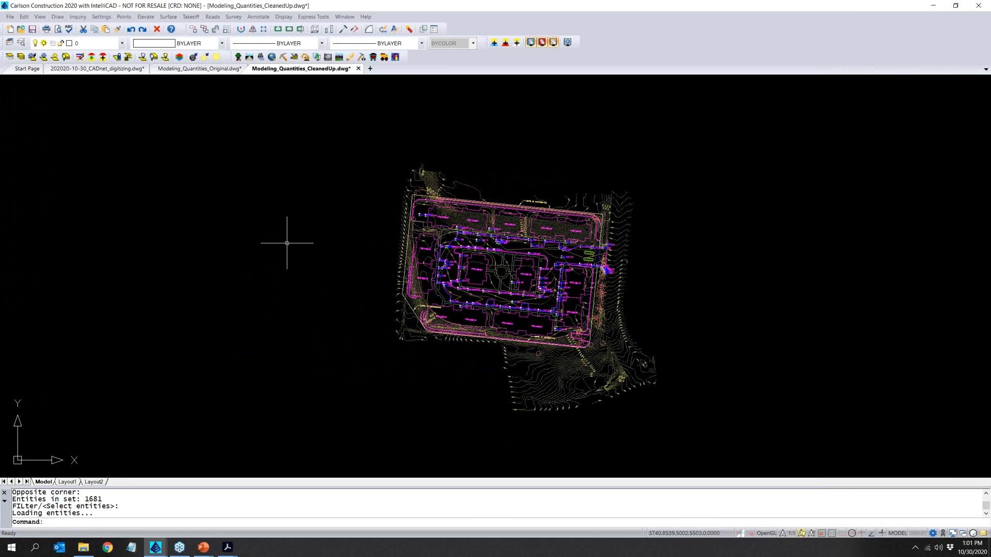
- Review the takeoff Project Checklist to see the status of each modeling task, and close it
left_click(193, 18)
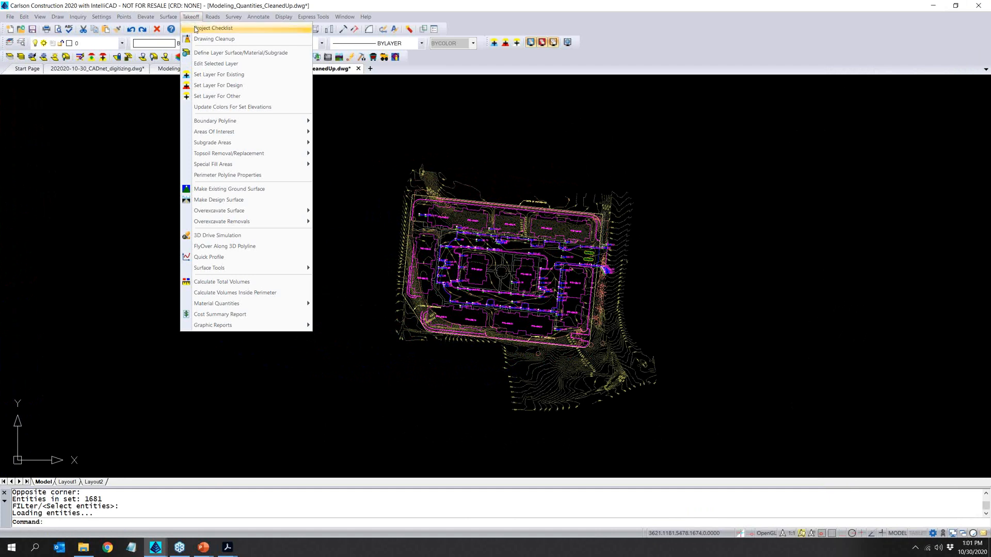
left_click(195, 28)
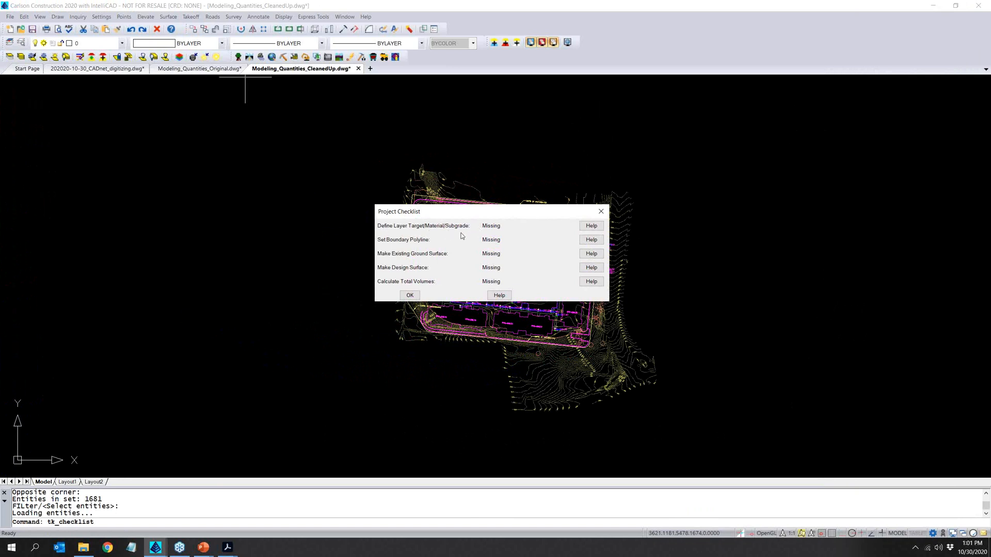
left_click(410, 296)
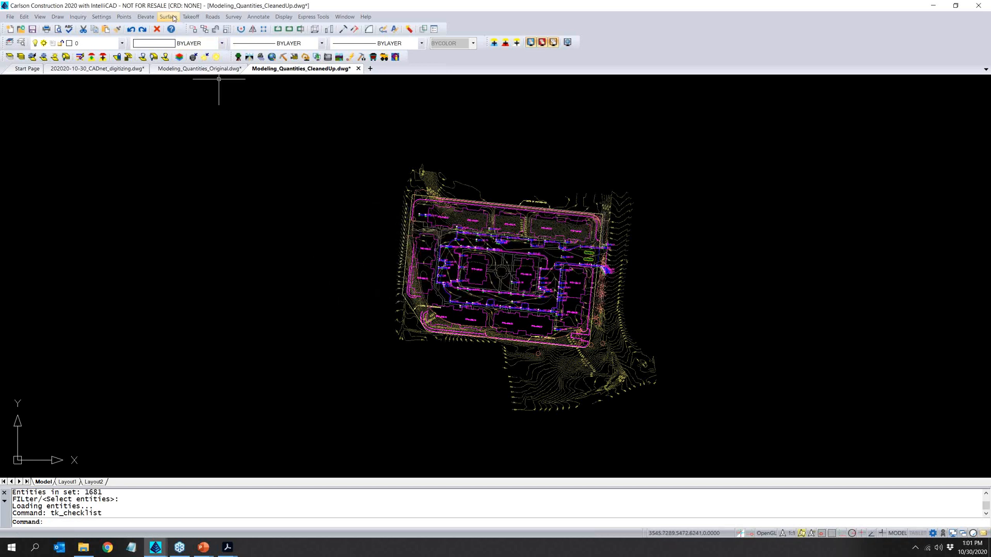
- Review the Existing, Design and Other layer lists in Define Layer Surface/Material/Subgrade, and exit without assigning any layers
left_click(191, 16)
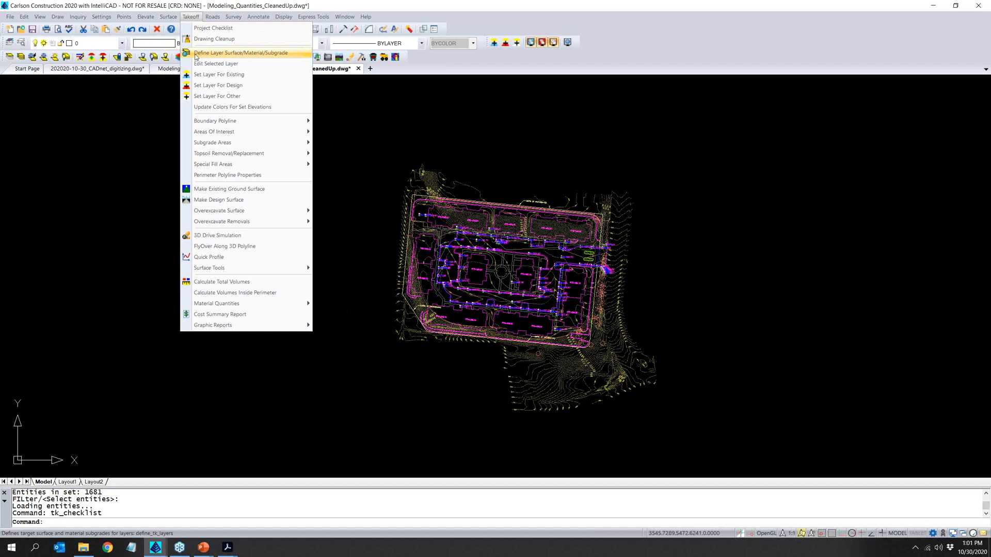
left_click(197, 55)
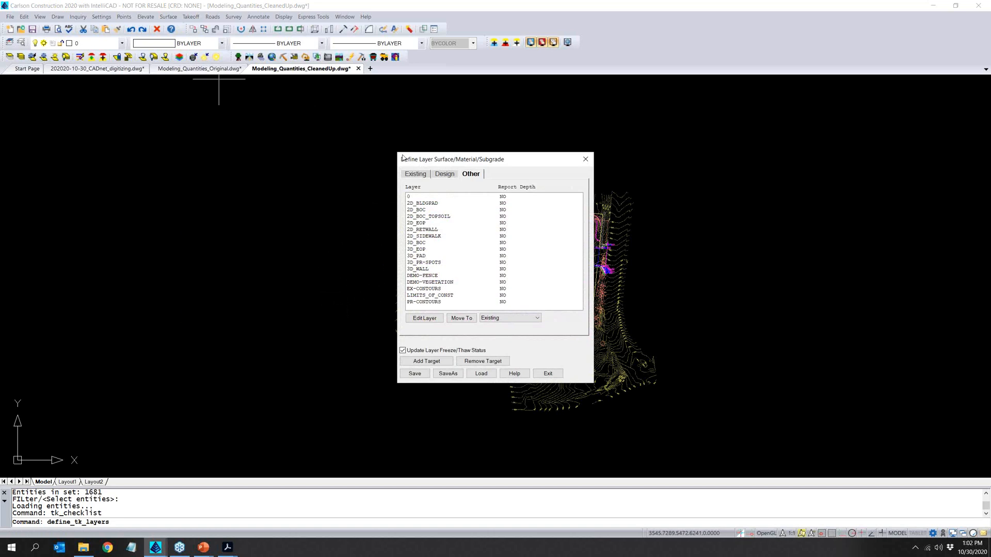
mouse_move(422, 164)
left_mouse_down()
mouse_move(278, 114)
mouse_move(213, 134)
left_mouse_up()
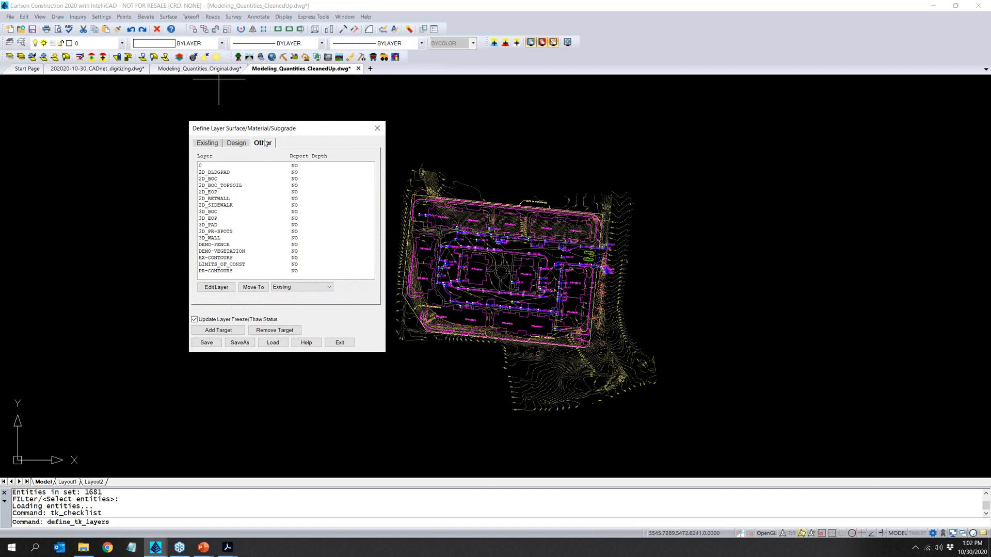
left_click(212, 146)
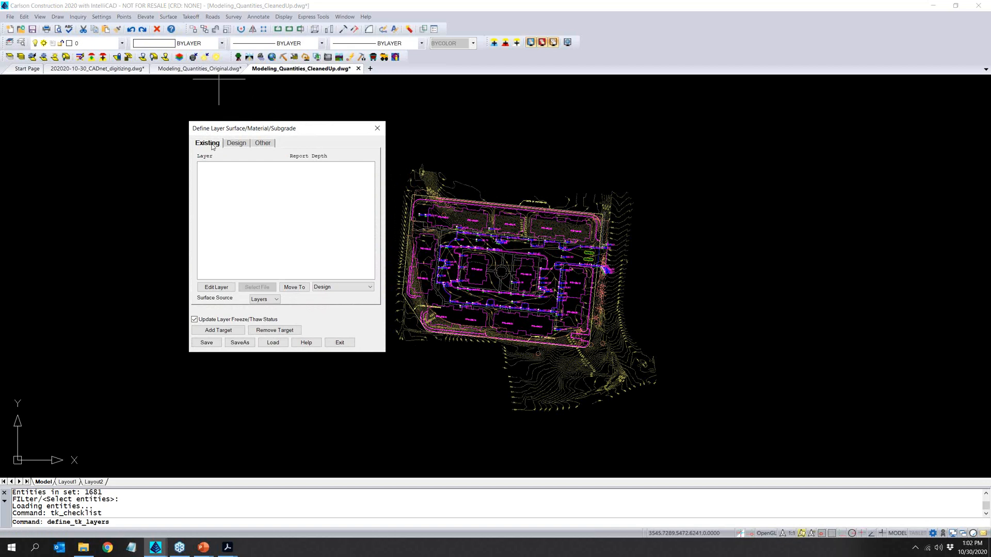
left_click(245, 146)
left_click(270, 145)
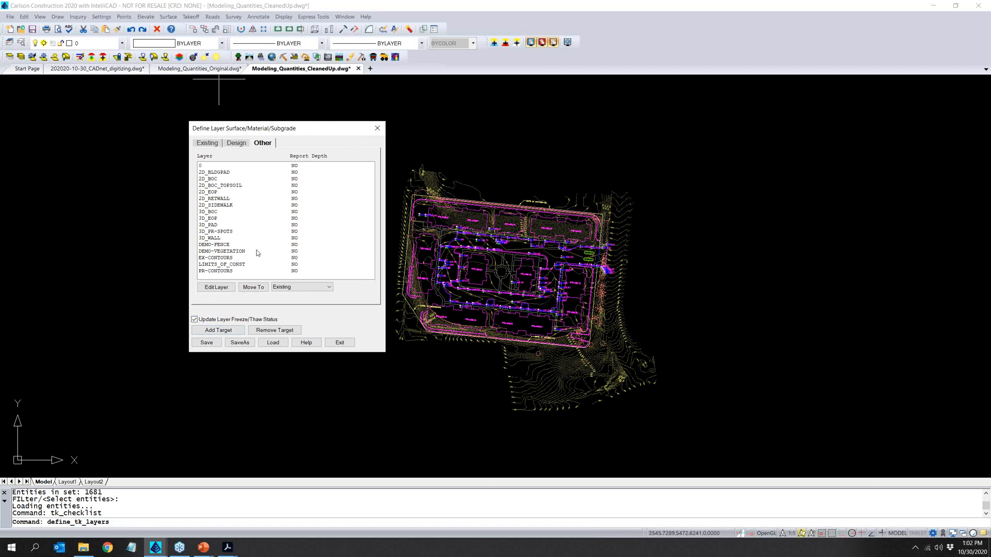
left_click(208, 143)
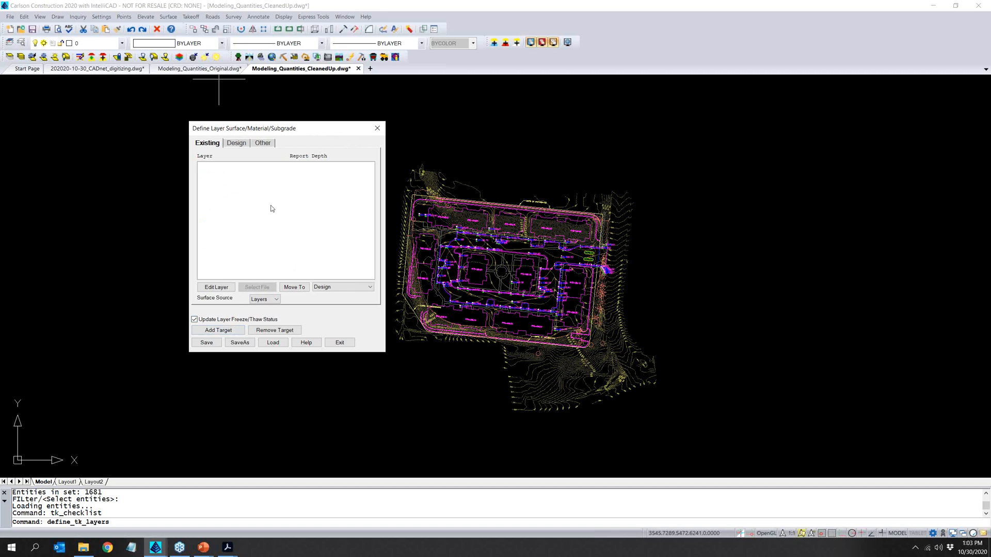
left_click(236, 145)
left_click(339, 342)
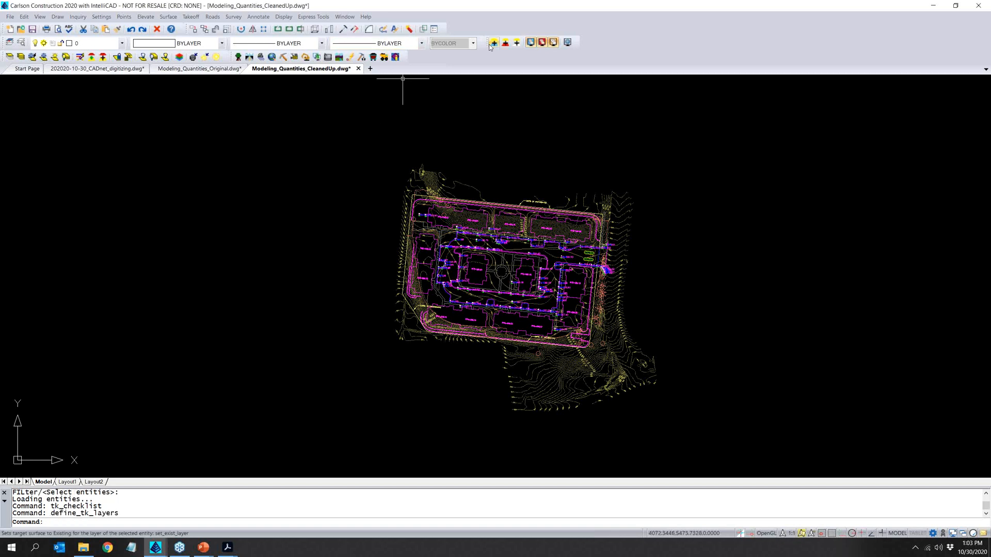
- Assign the EX-CONTOURS layer to the existing surface by selecting contours at the site's southeast corner
left_click_drag(488, 44, 510, 45)
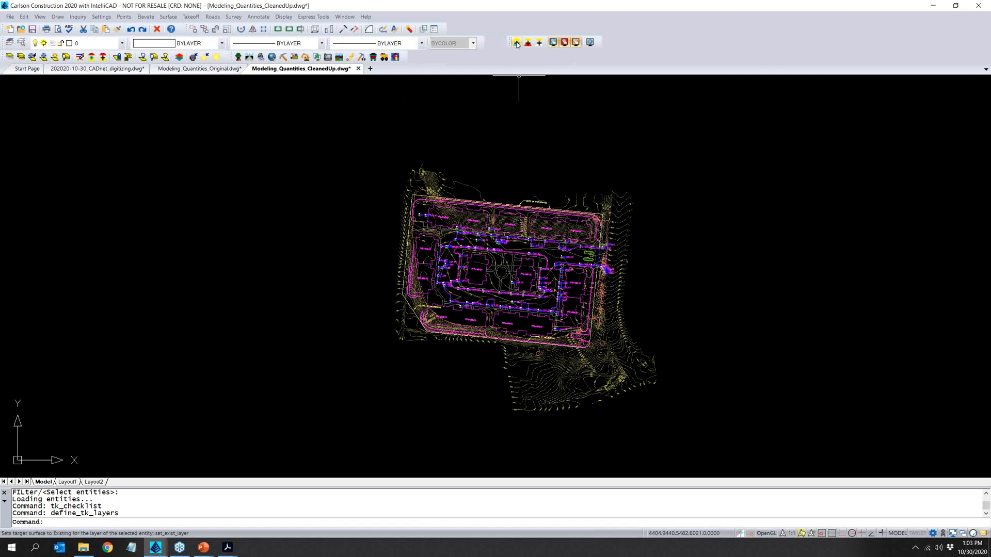
left_click(516, 44)
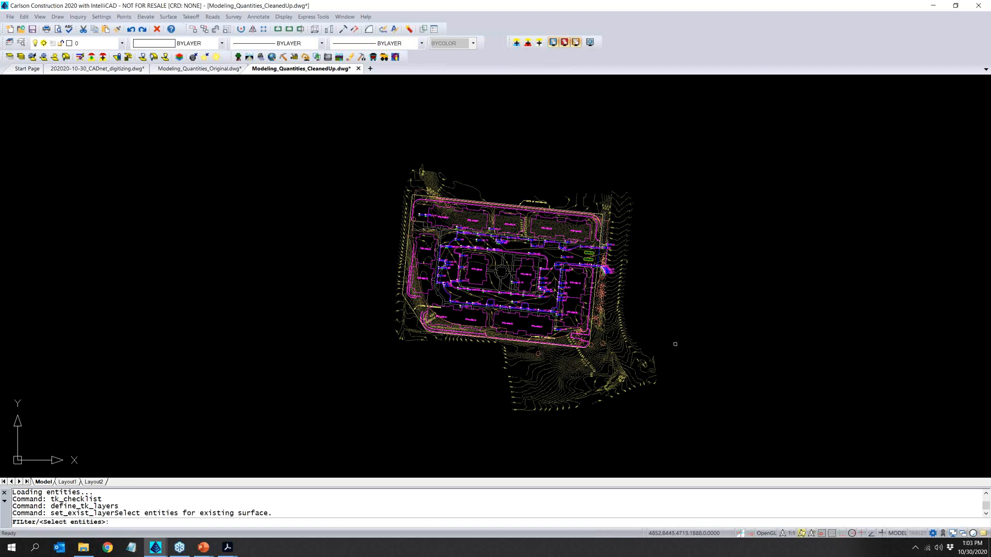
left_click(666, 411)
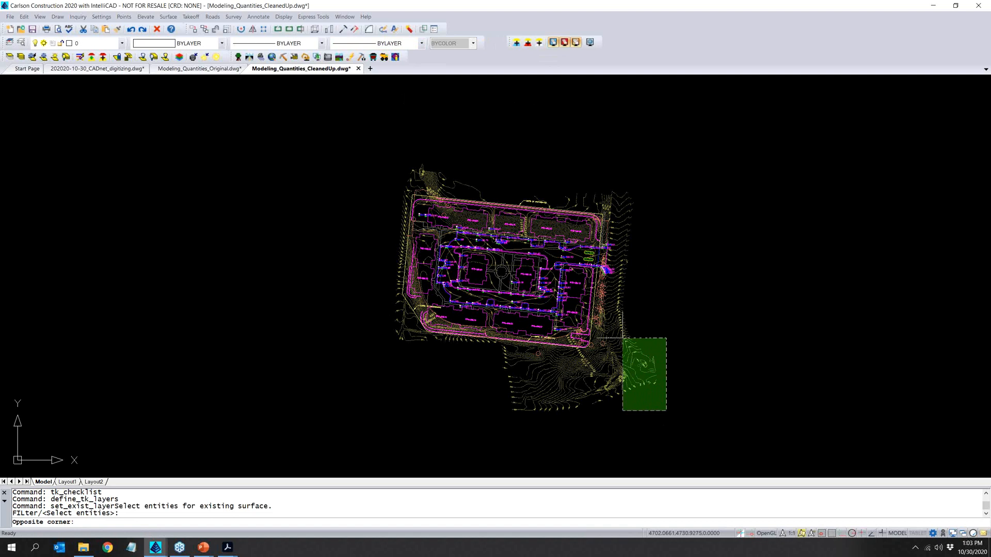
left_click(623, 338)
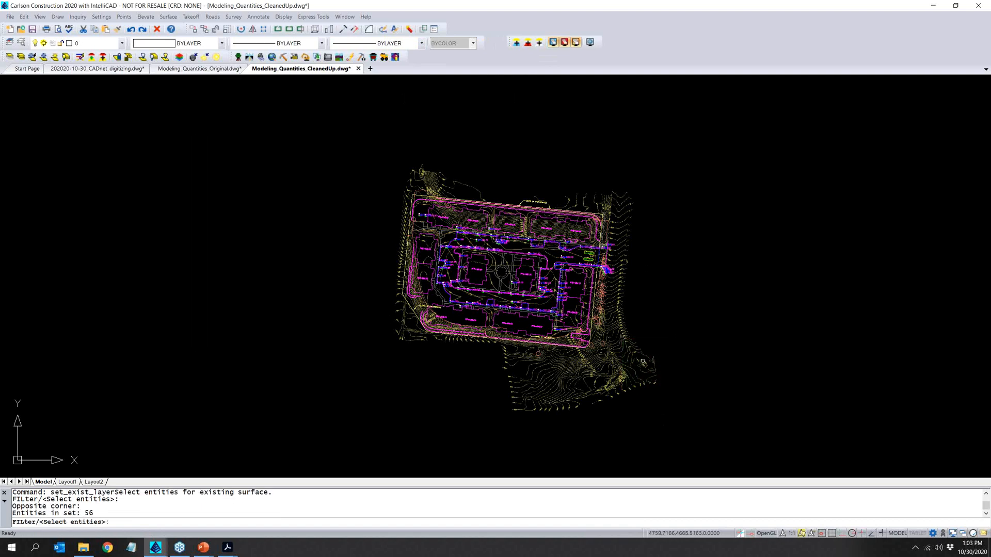
scroll(623, 339, "up", 5)
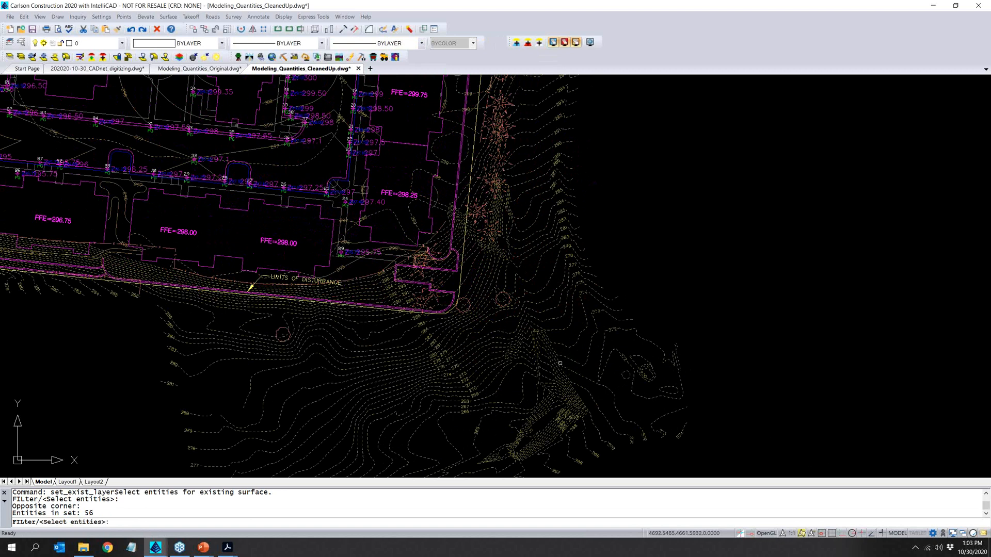
key("Return")
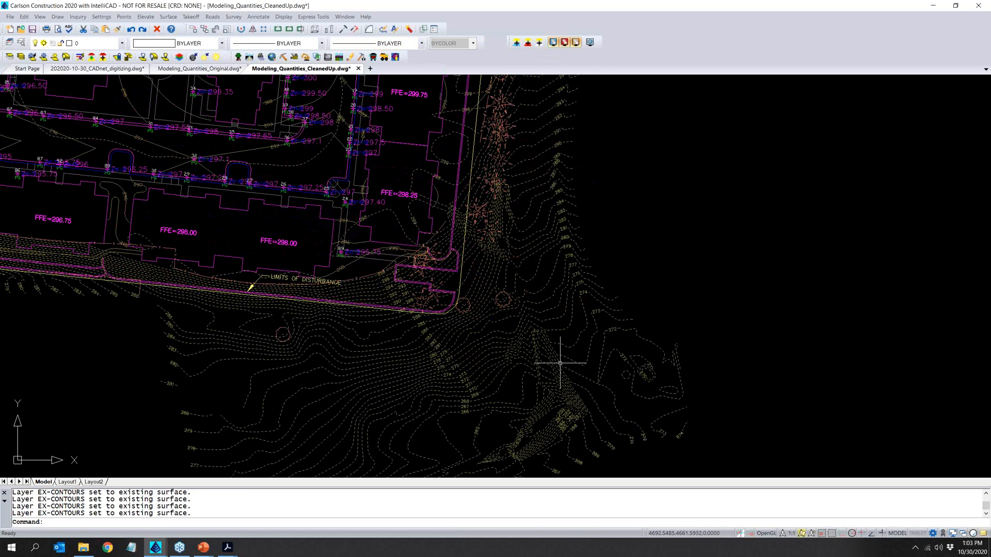
scroll(560, 363, "down", 8)
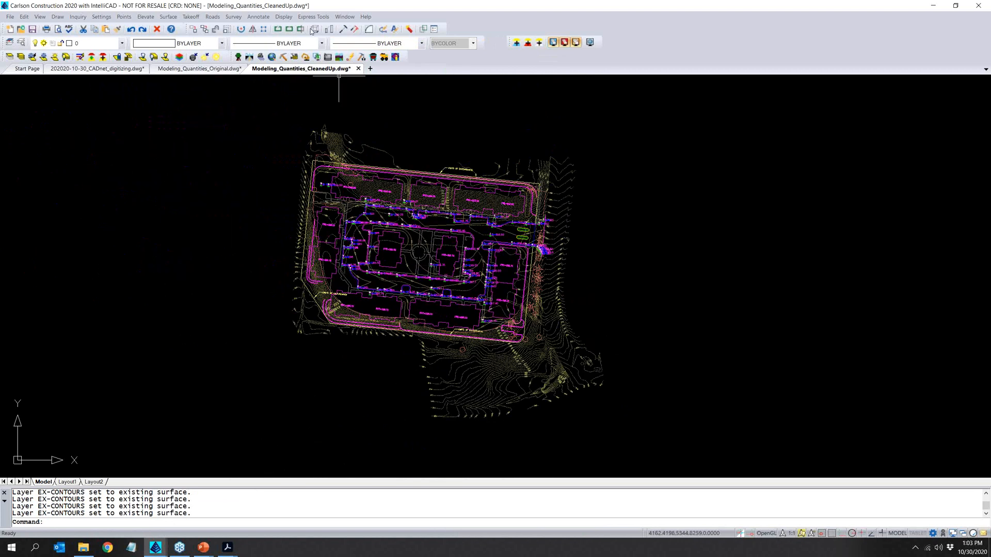
- In Define Layer Surface/Material/Subgrade, move the DEMO-FENCE and DEMO-VEGETATION layers from Other to Existing
left_click(190, 17)
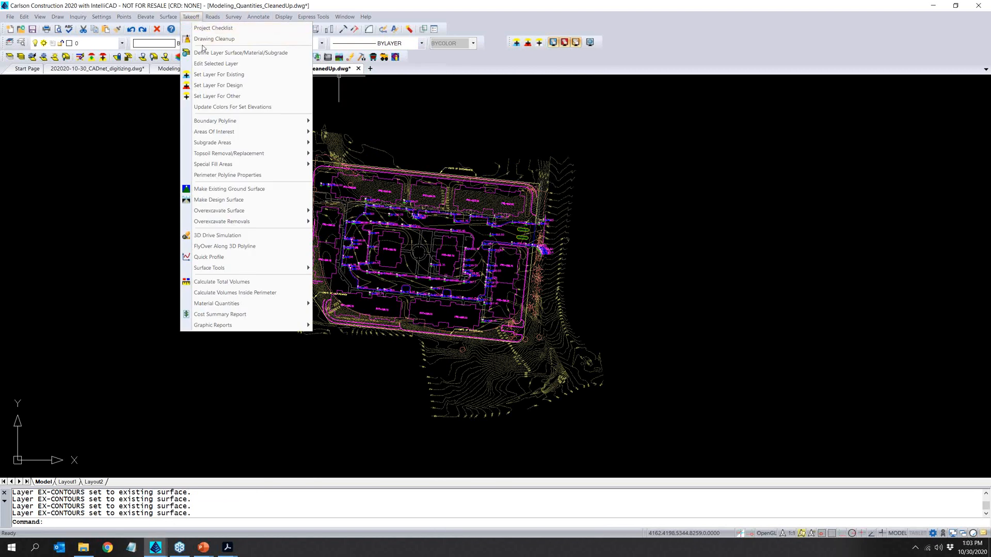
left_click(208, 54)
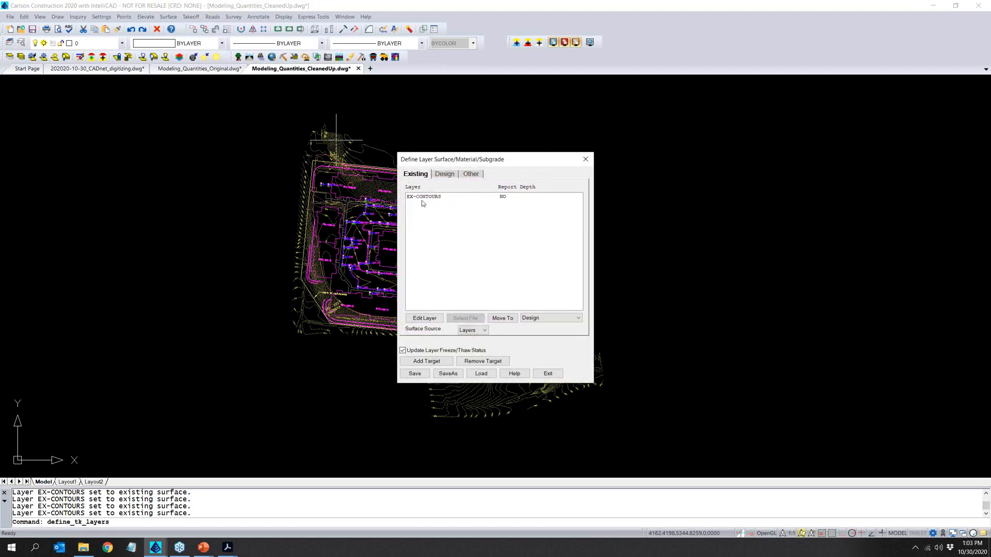
left_click(470, 174)
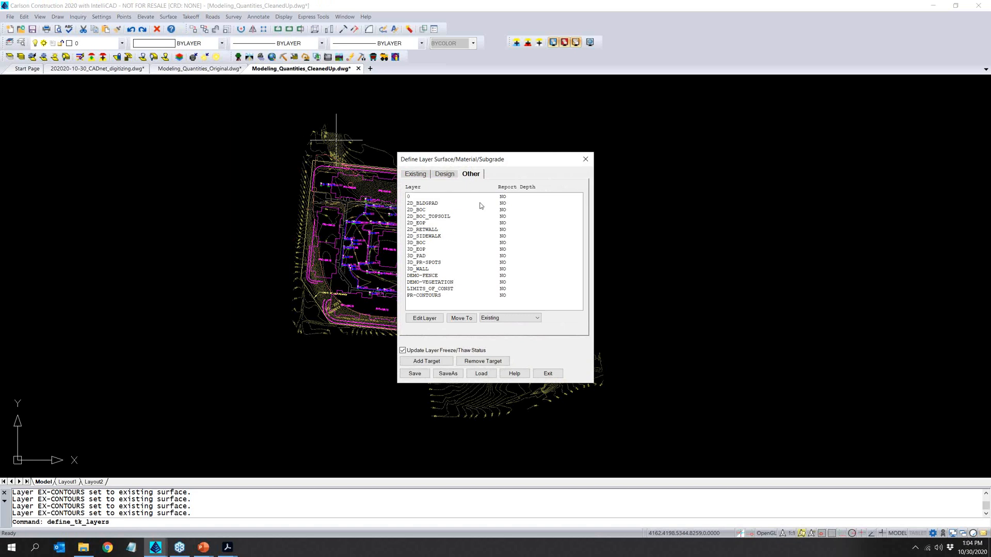
left_click(419, 175)
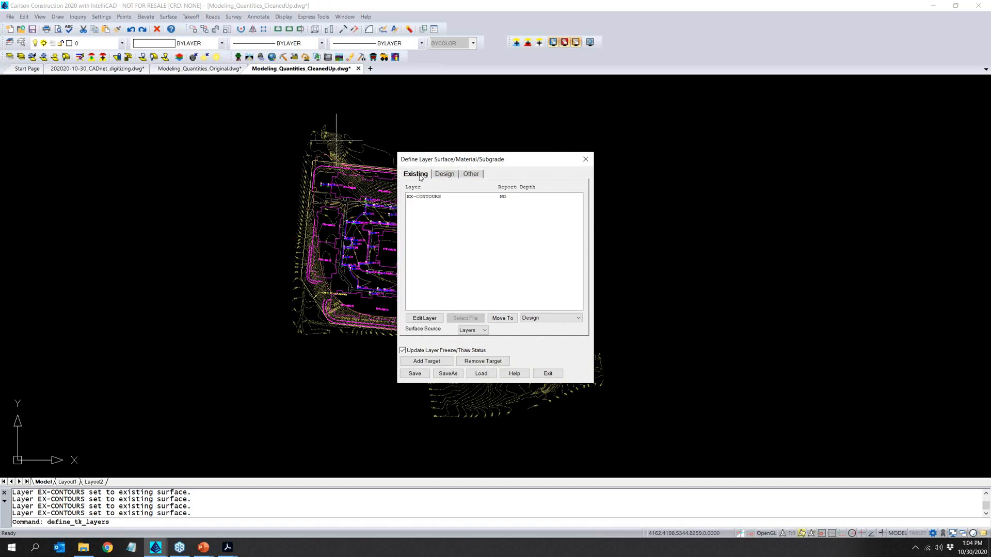
left_click_drag(435, 159, 146, 113)
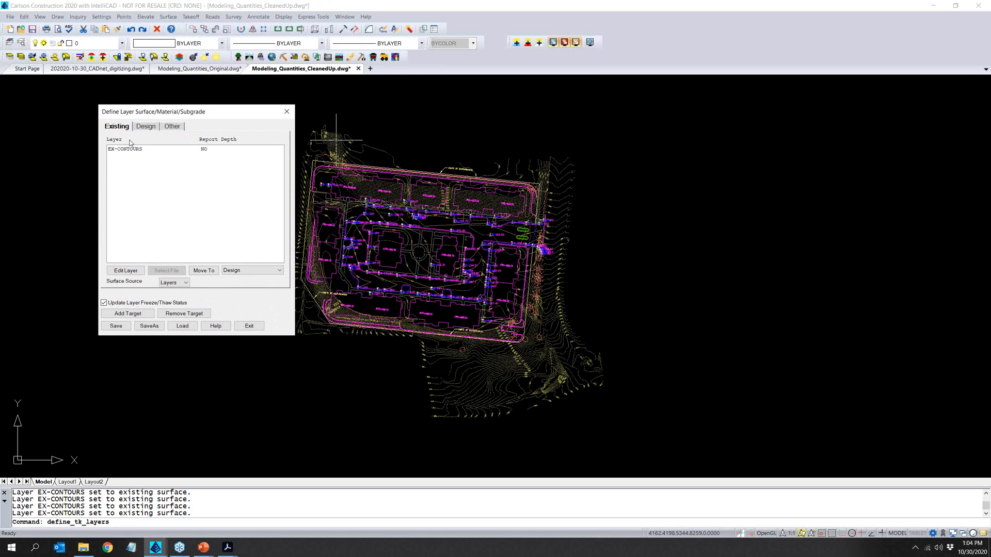
left_click(172, 127)
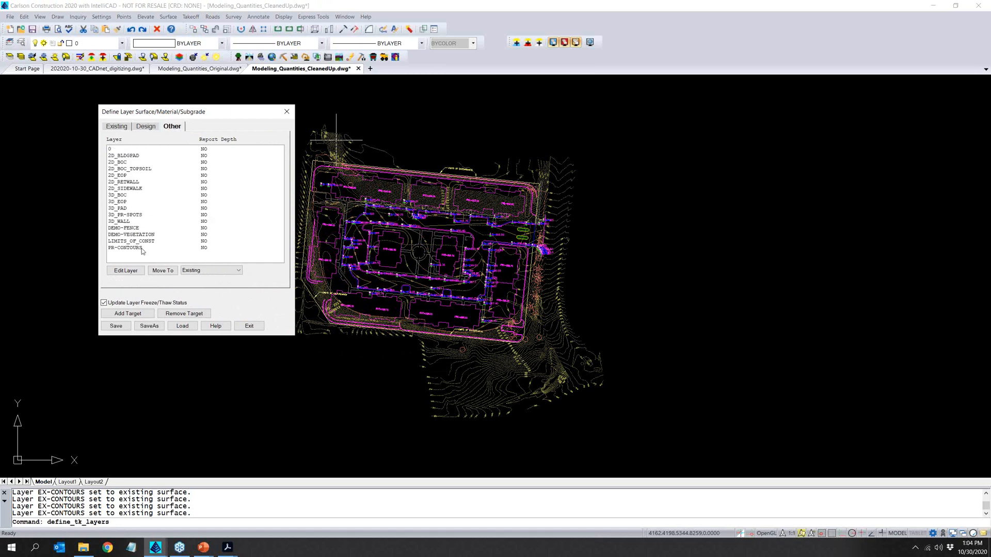
left_click(137, 229)
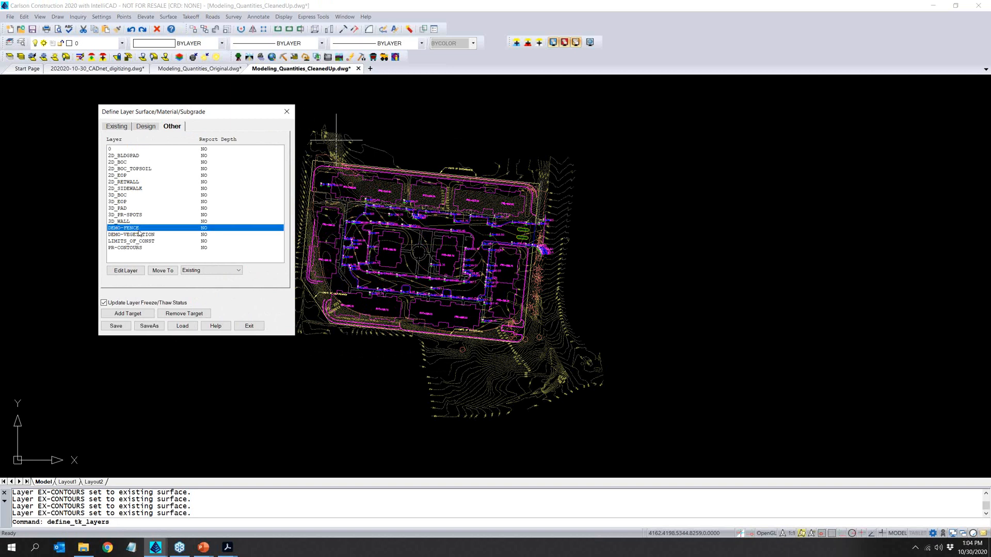
left_click(137, 236, "shift")
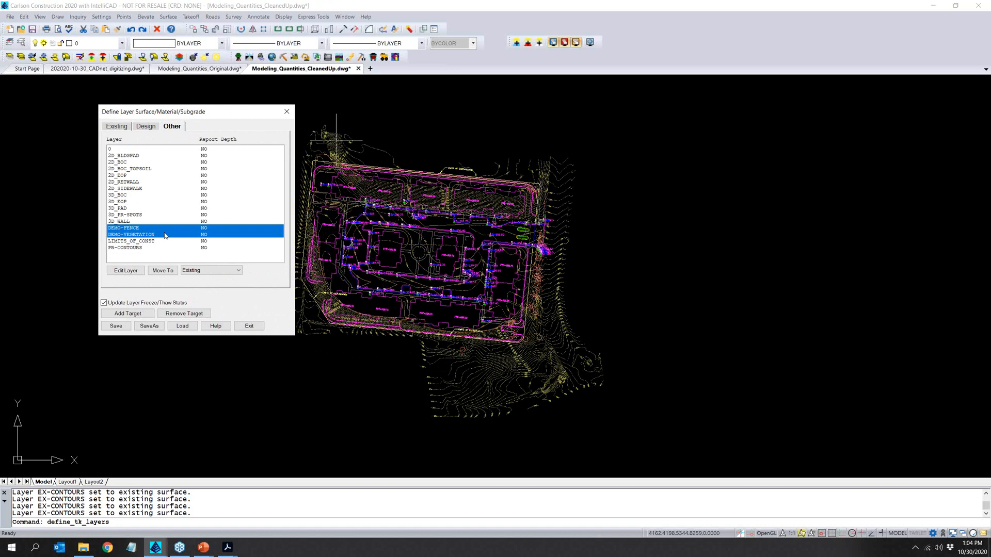
left_click(172, 271)
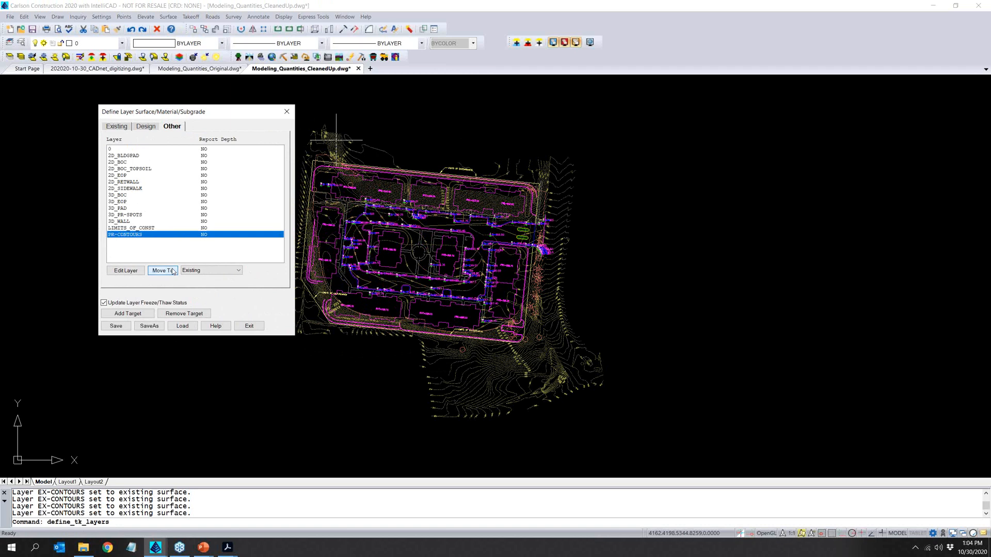
left_click(115, 127)
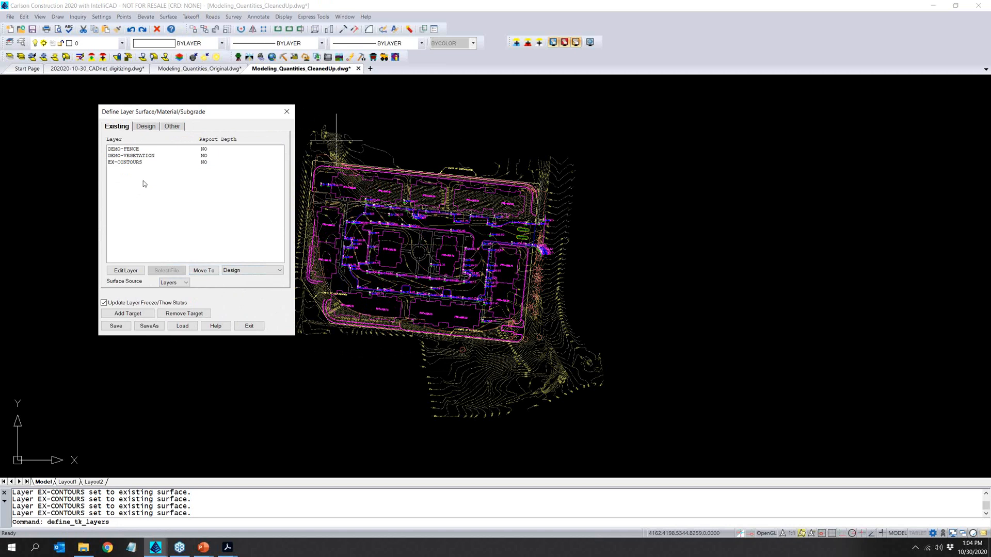
- Move the 2D_BOC, 3D_BOC, 3D_EOP, 3D_PAD, 3D_WALL and LIMITS_OF_CONST layers from Other to Design and save the layer assignments
left_click(174, 127)
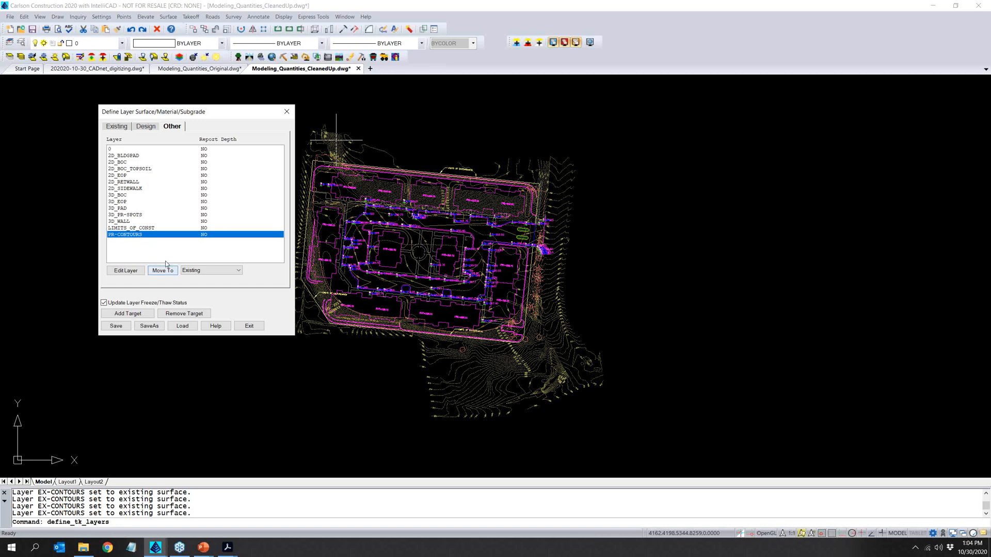
left_click(134, 162)
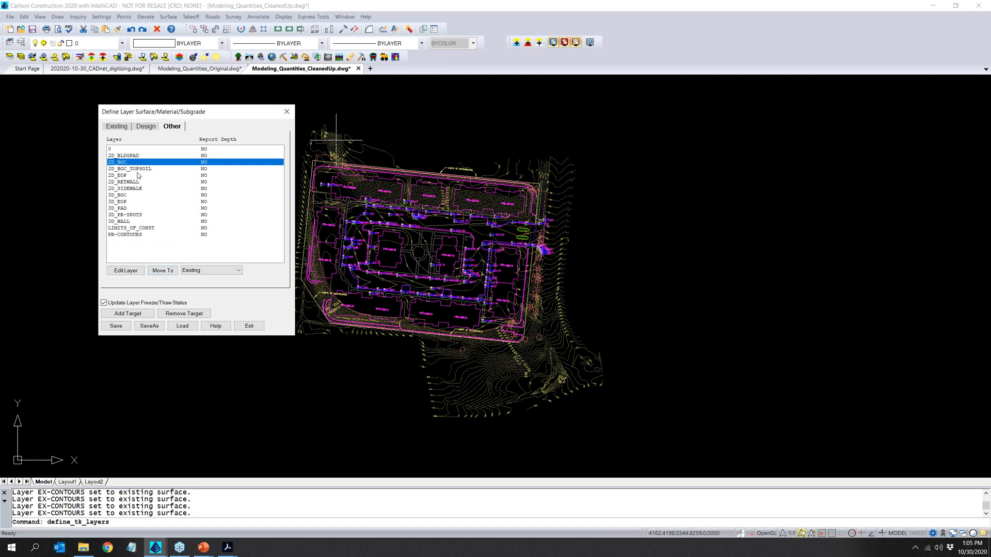
left_click(135, 176, "ctrl")
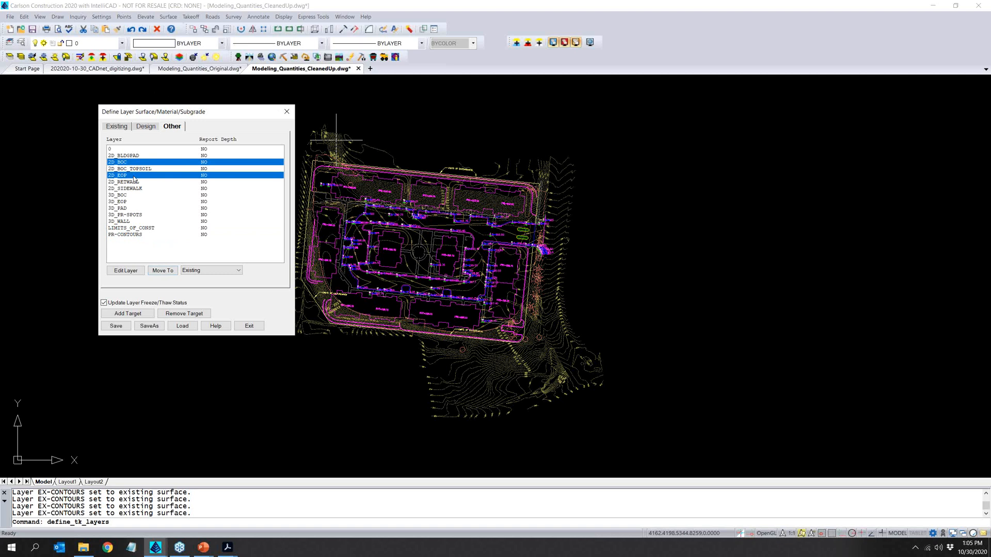
left_click(133, 176, "ctrl")
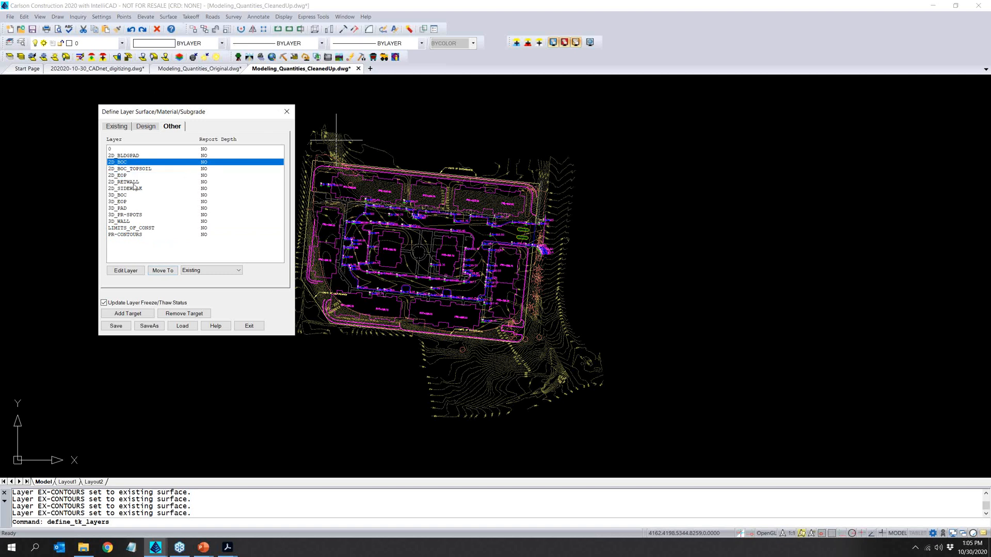
left_click(131, 196, "ctrl")
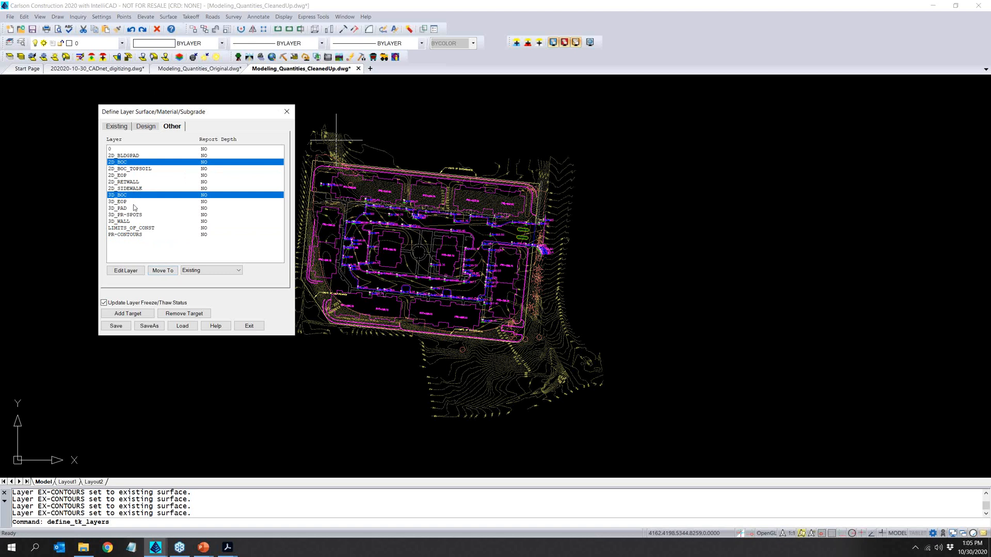
left_click(133, 202, "ctrl")
left_click(120, 209, "ctrl")
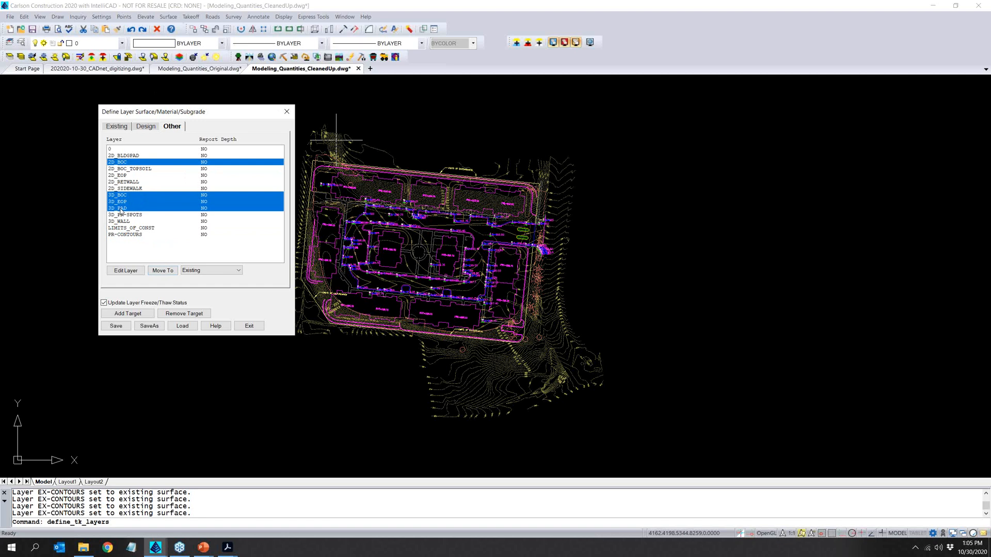
left_click(122, 223, "ctrl")
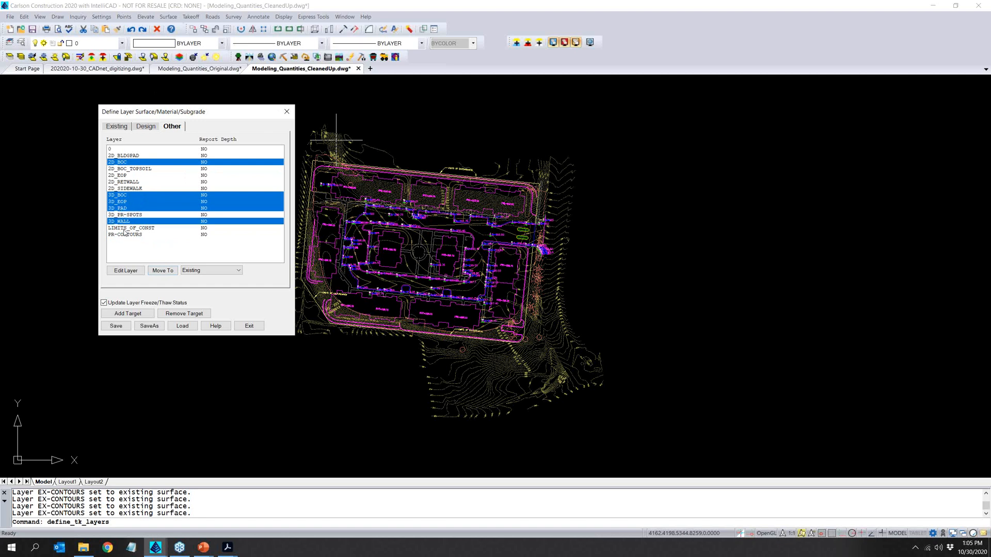
left_click(125, 229, "ctrl")
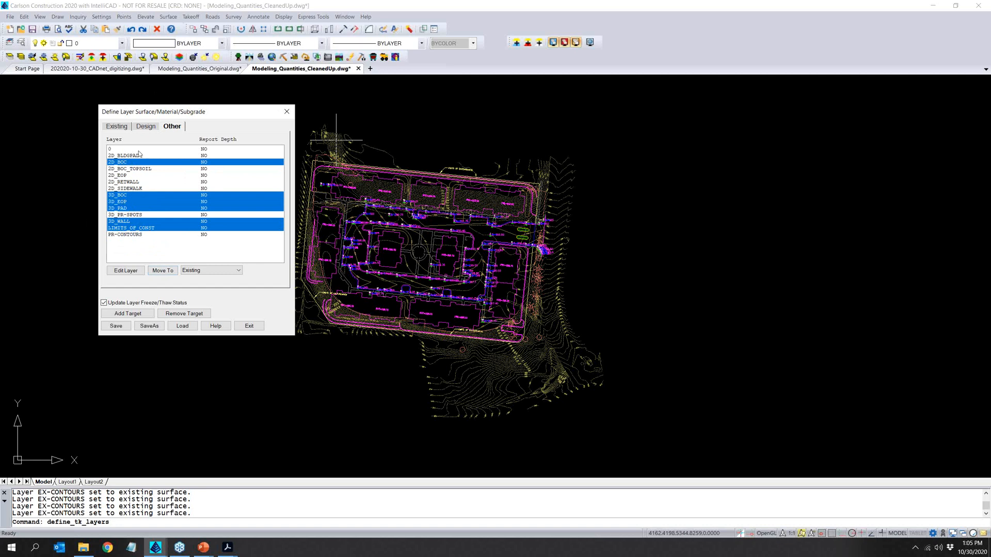
left_click(209, 270)
left_click(192, 279)
left_click(194, 271)
left_click(189, 283)
left_click(162, 271)
left_click(144, 128)
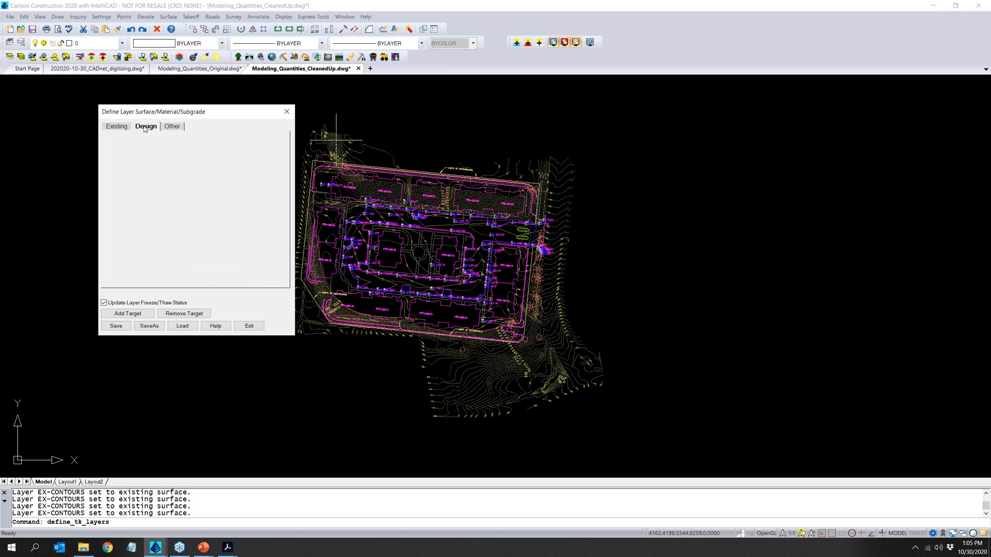
left_click(124, 328)
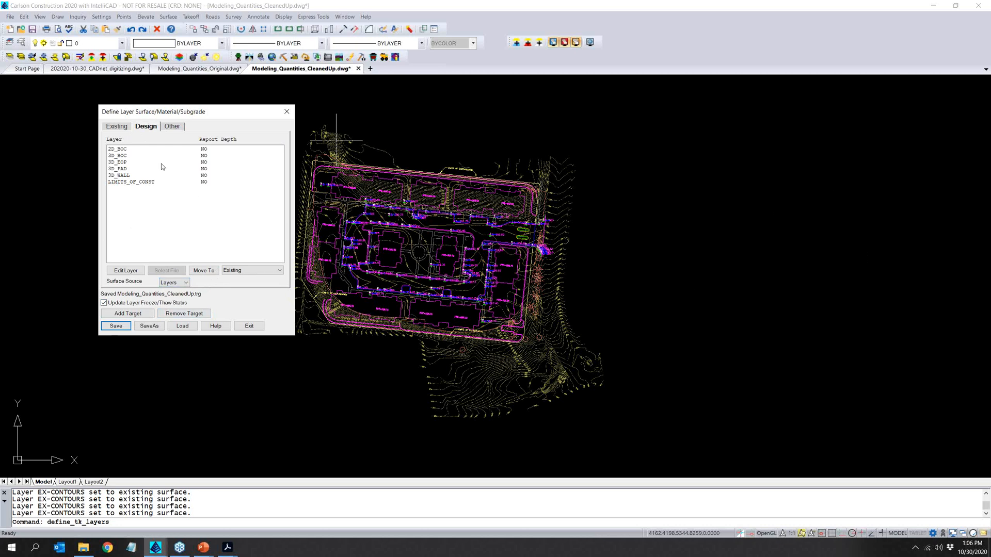
- Define the DEMO-FENCE layer's material as "REMOVE 6' CL FENCE" with Linear type and Length (Ft) cost unit
left_click(126, 129)
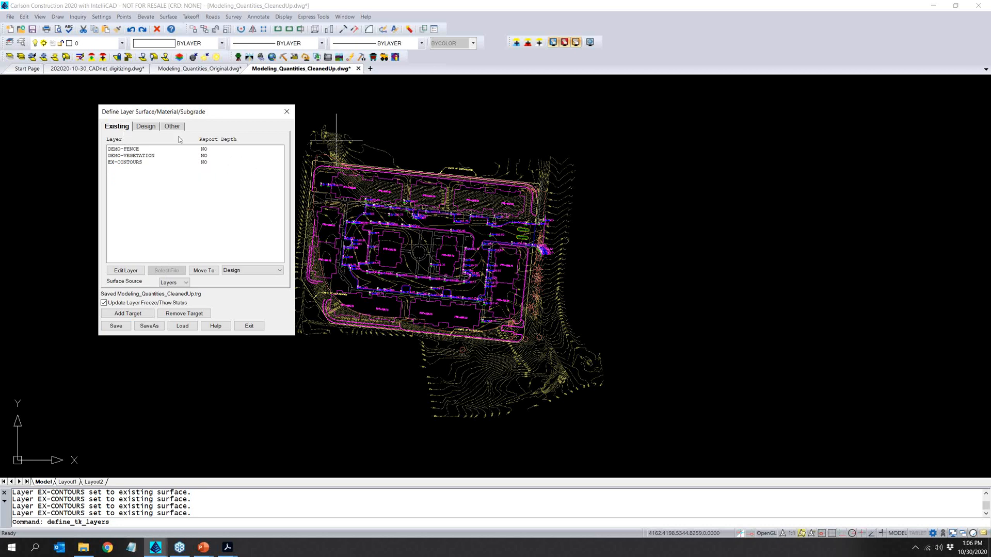
left_click(126, 150)
double_click(126, 149)
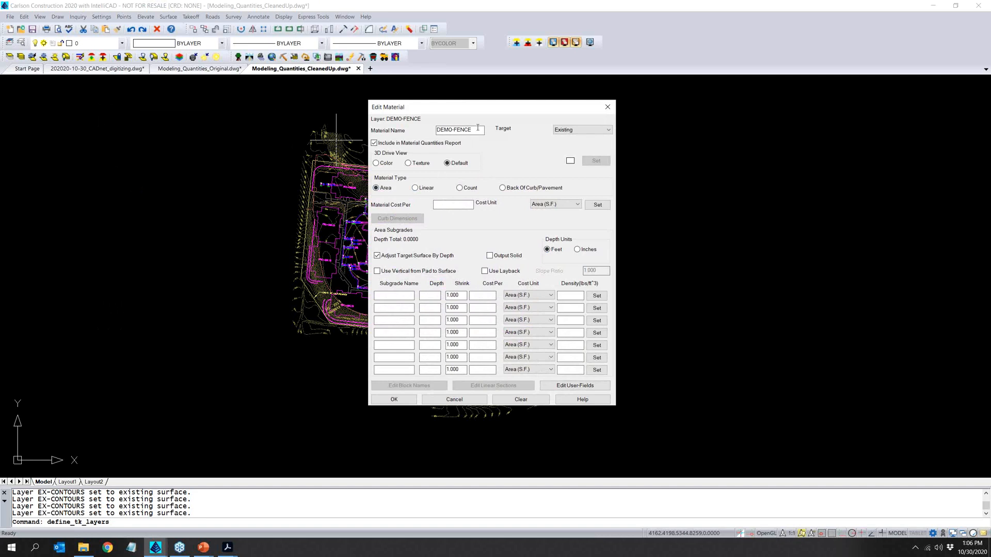
type("REMOVE ")
type("V")
key("BackSpace")
type("FENC")
left_click(427, 188)
left_click(556, 205)
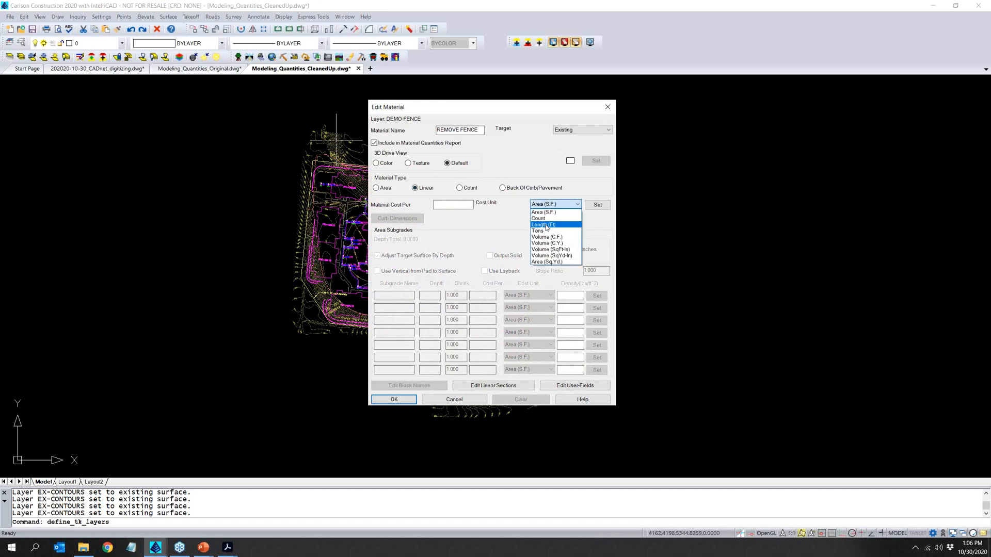
left_click(545, 225)
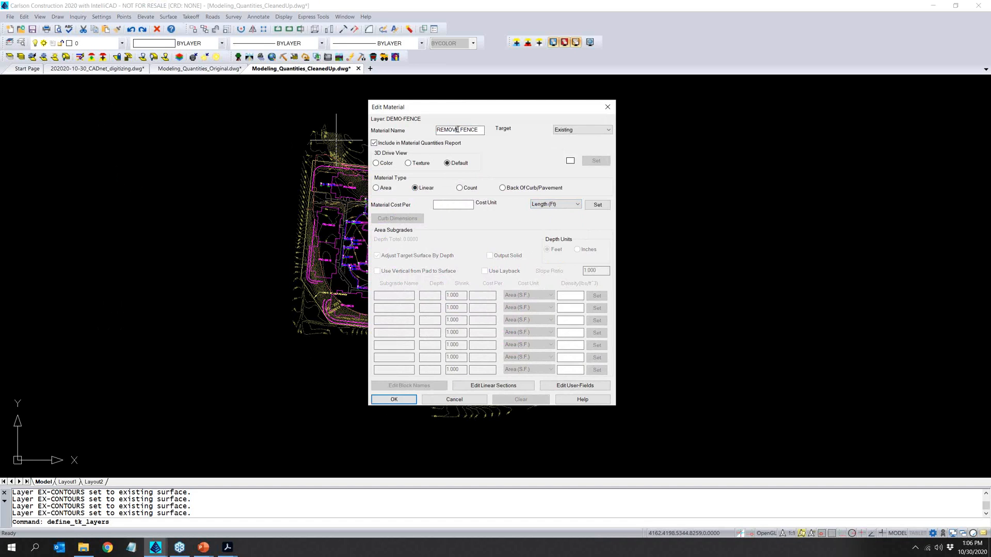
type("6' CL")
left_click(393, 399)
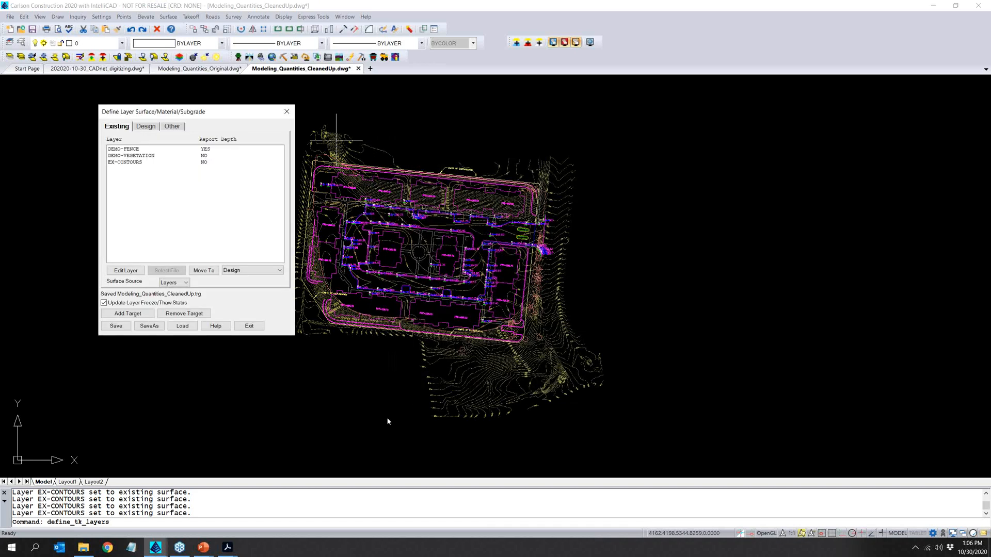
- Define the DEMO-VEGETATION layer's material as "REMOVE TREES" with Count type and Count cost unit, and save the layer definitions
left_click(206, 156)
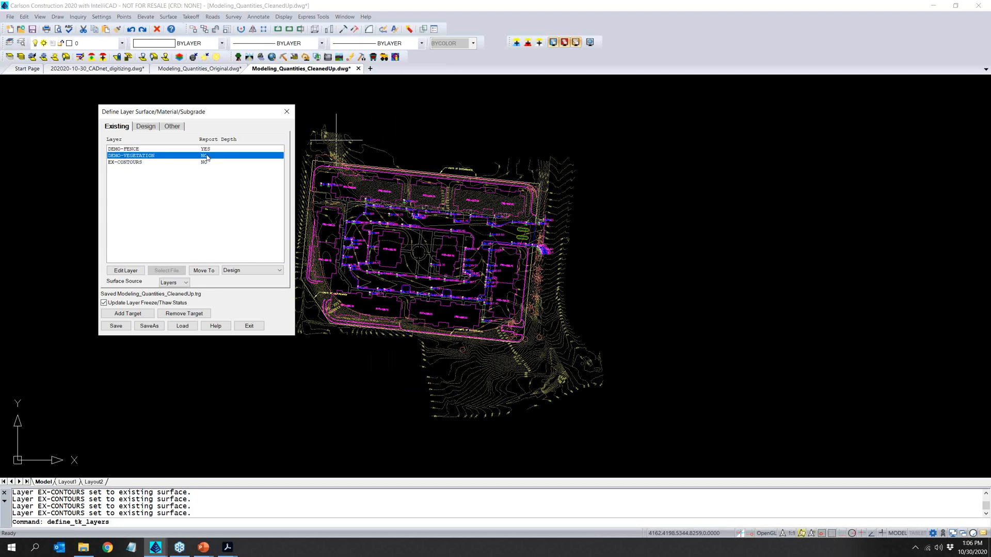
double_click(163, 157)
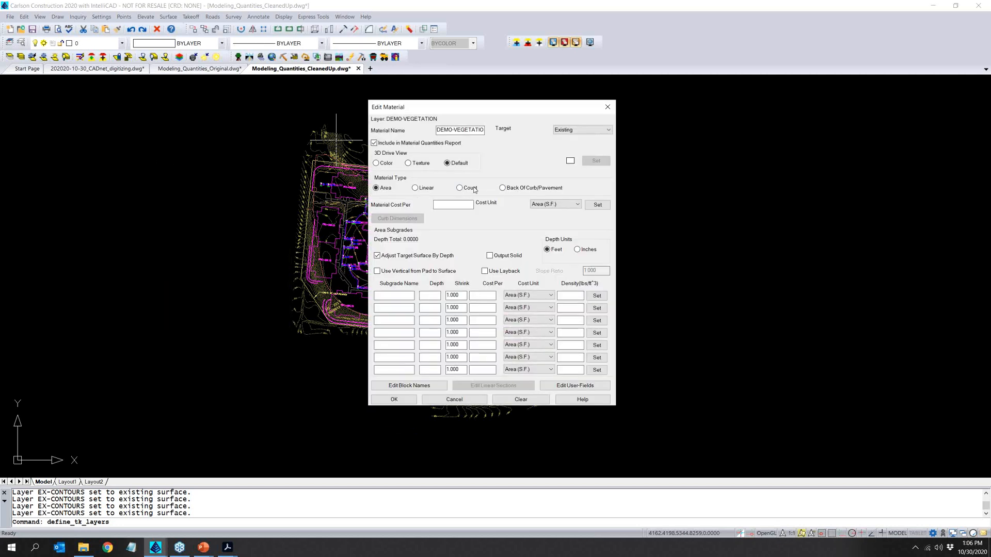
left_click(474, 188)
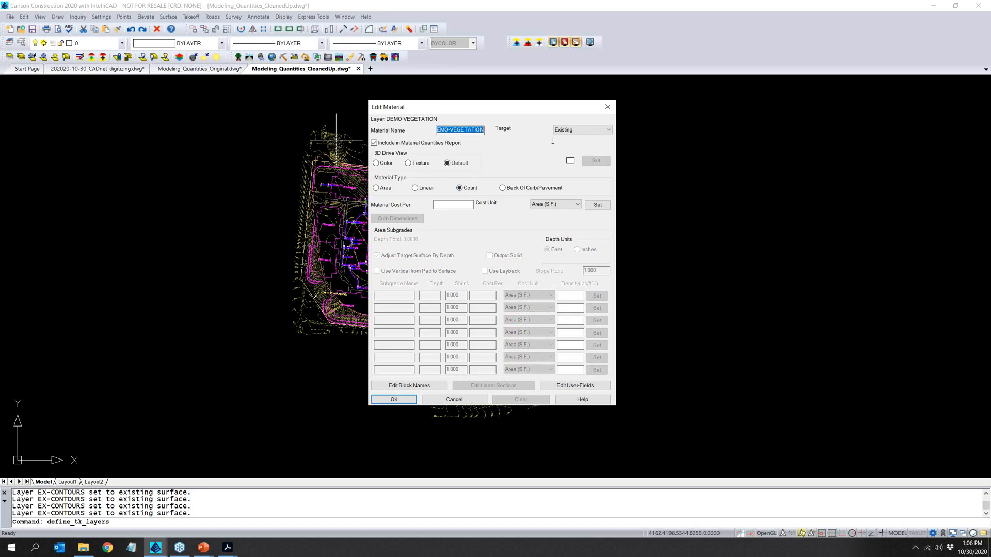
type("REMOVE TREES")
left_click(567, 205)
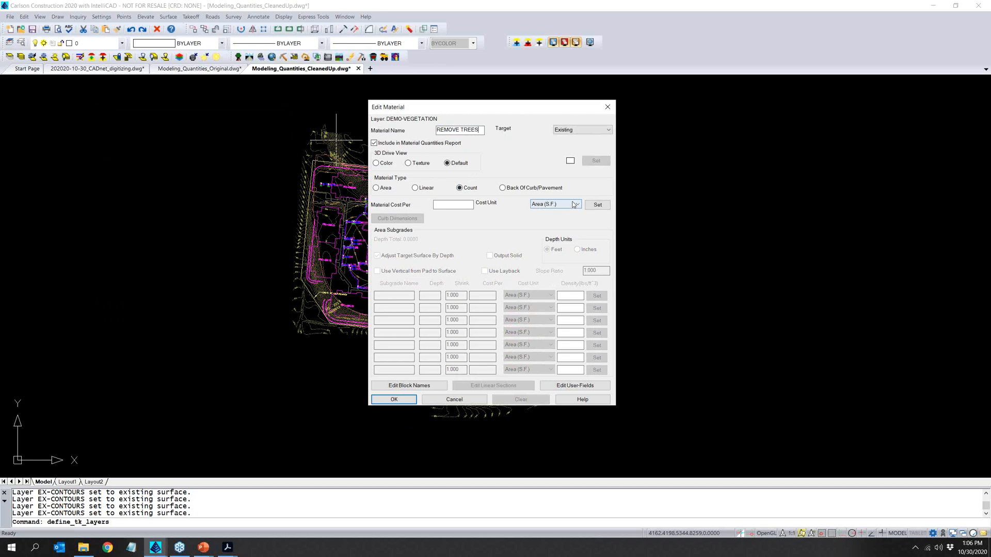
left_click(567, 219)
left_click(387, 401)
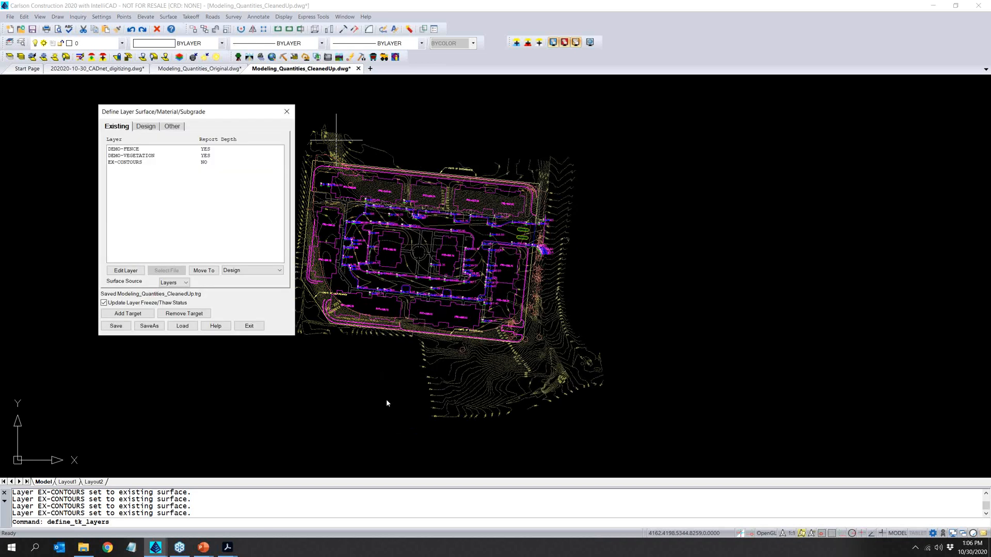
left_click(114, 326)
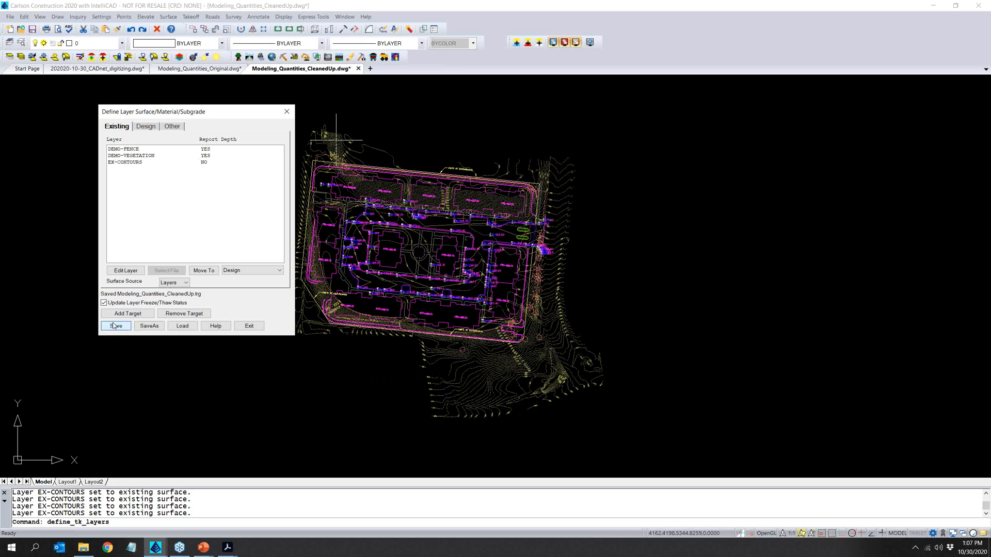
- Define the 2D_BOC design layer's material as 24" CURB with Linear type and Length (Ft) cost unit
left_click(144, 129)
left_click(124, 149)
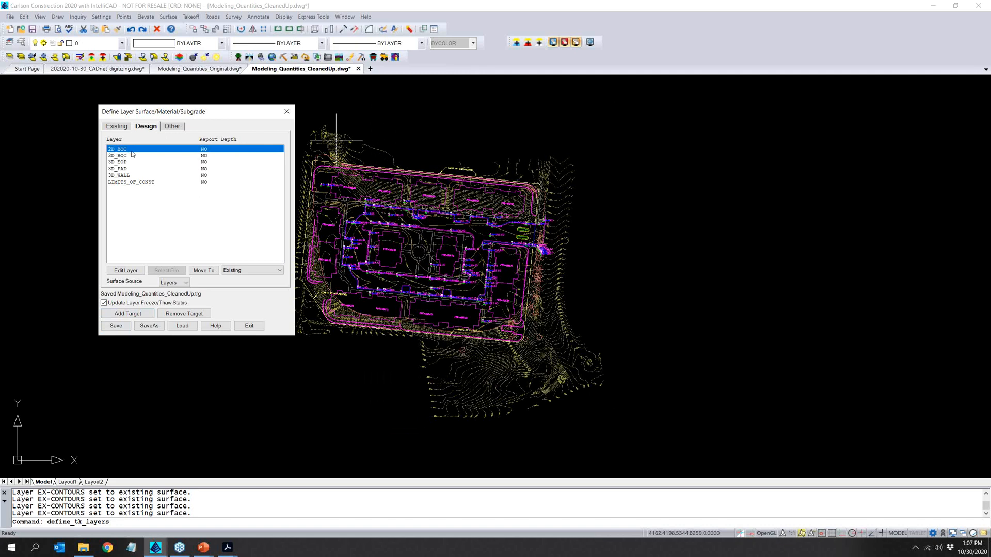
double_click(132, 151)
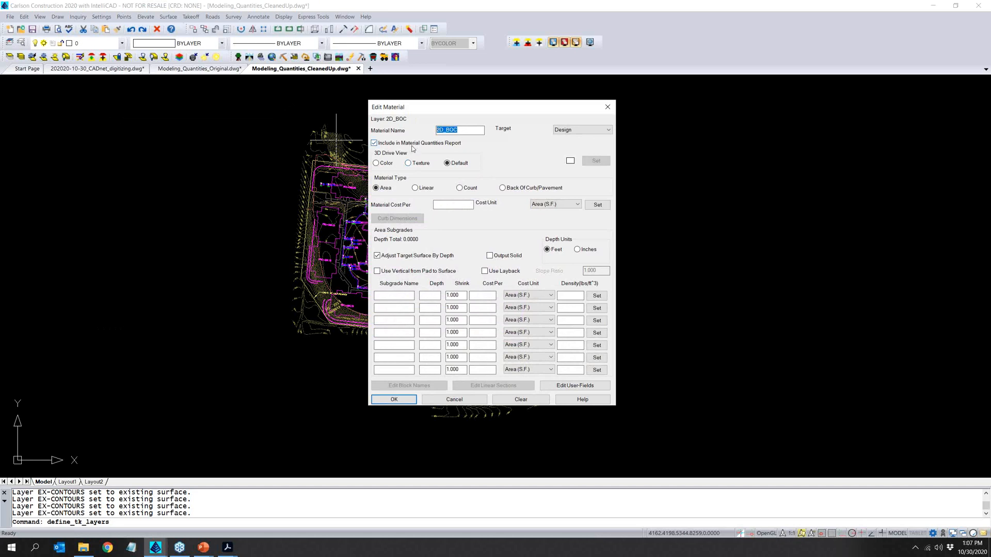
type("24\" CURB")
left_click(416, 190)
left_click(557, 204)
left_click(556, 225)
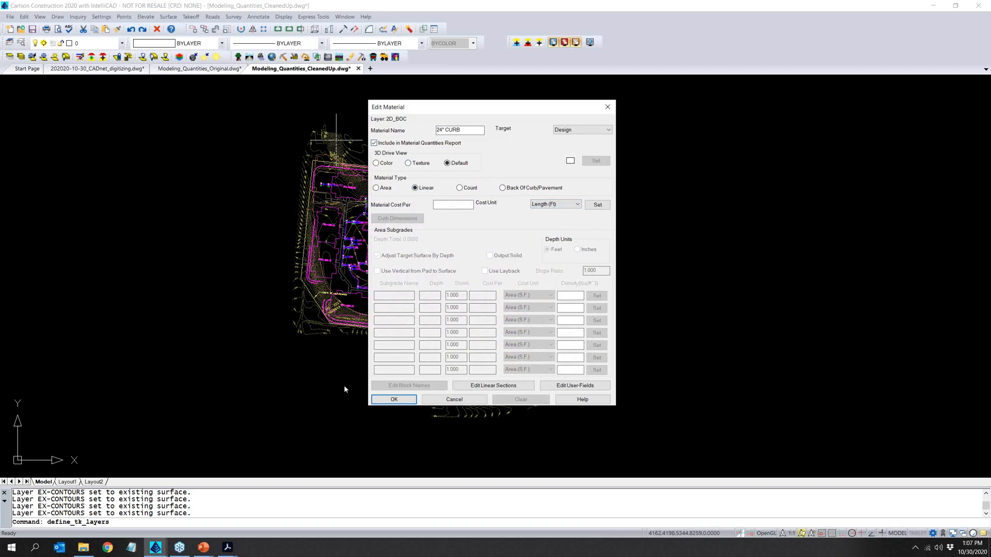
left_click(394, 399)
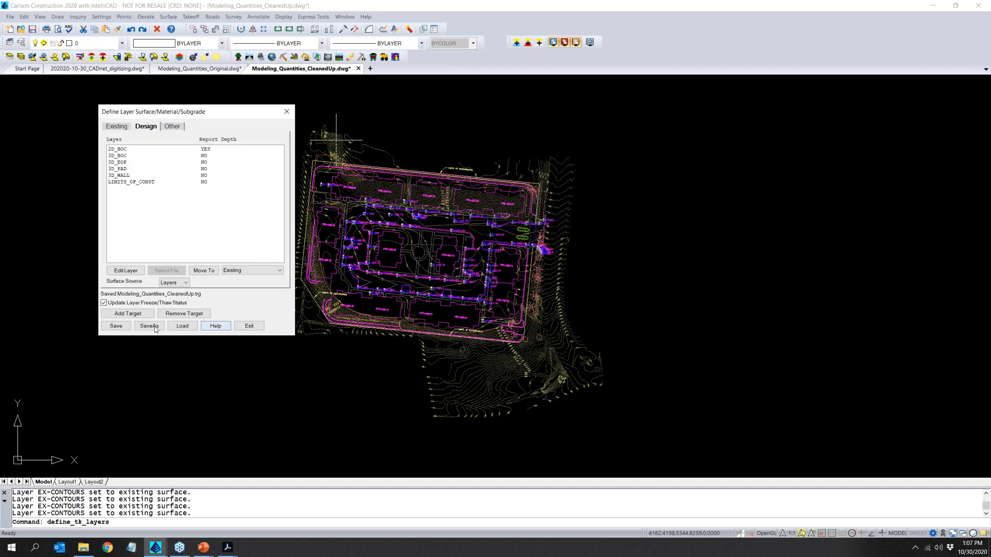
- Define the 3D_EOP design layer's material as PAVEMENT with Area type and Volume (C.Y.) cost unit
left_click(129, 158)
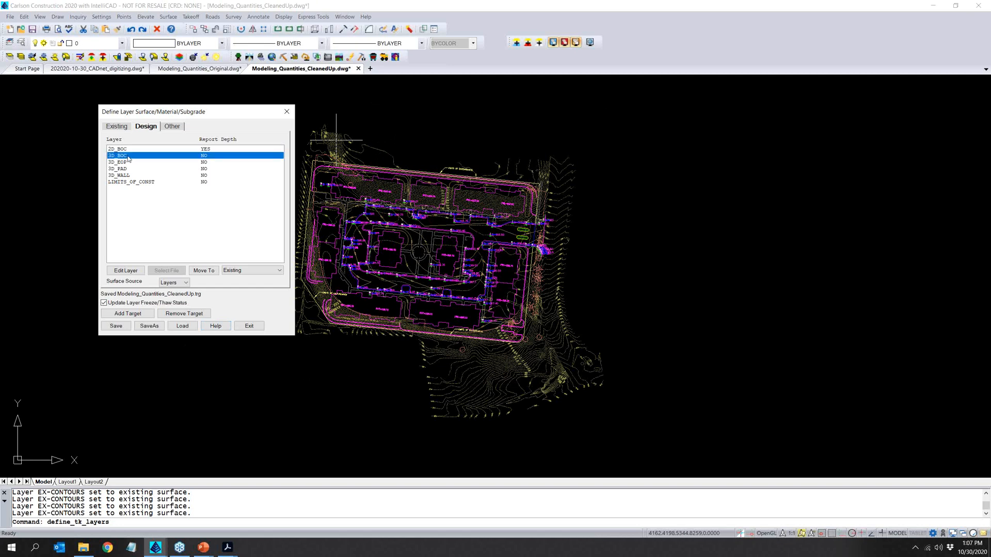
left_click(129, 164)
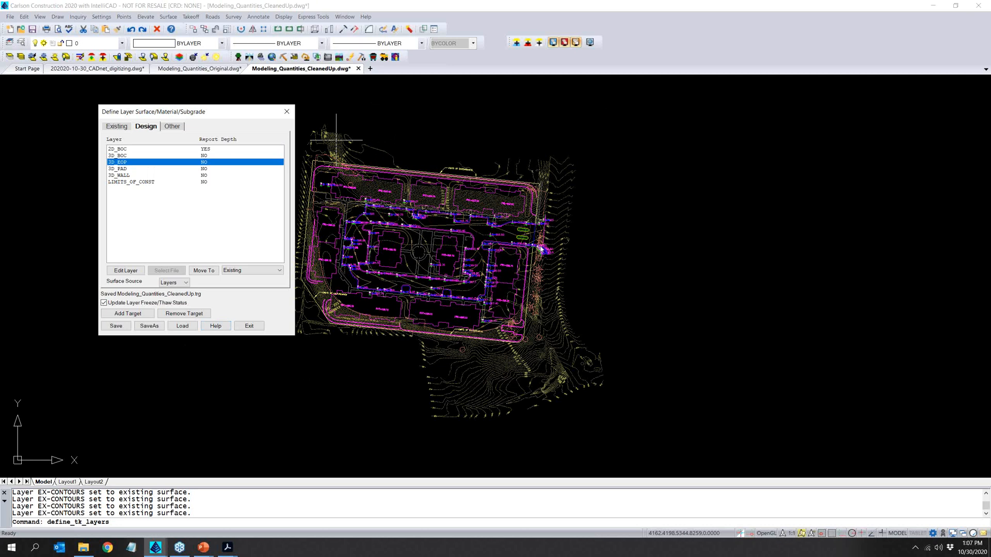
double_click(129, 162)
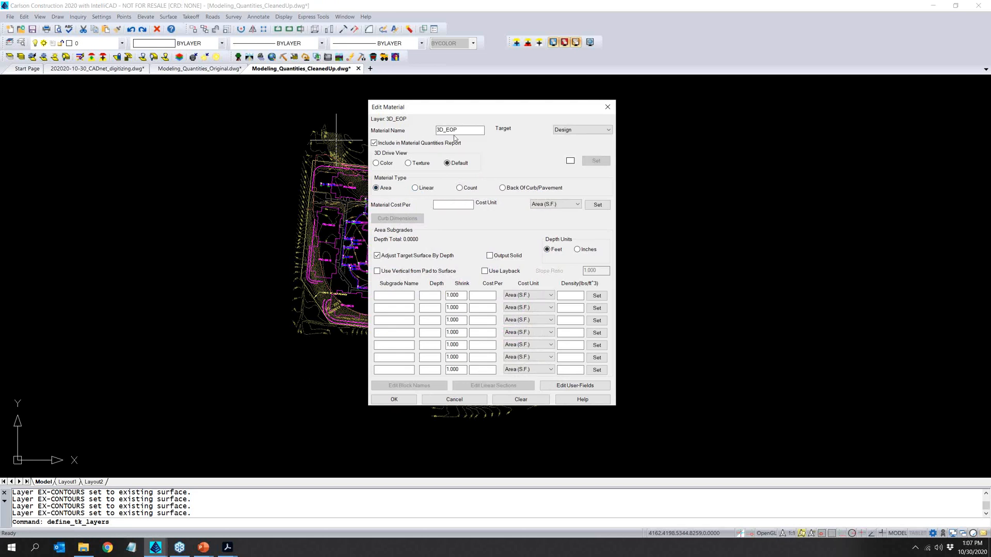
double_click(467, 130)
type("PAVEMENT")
left_click(534, 206)
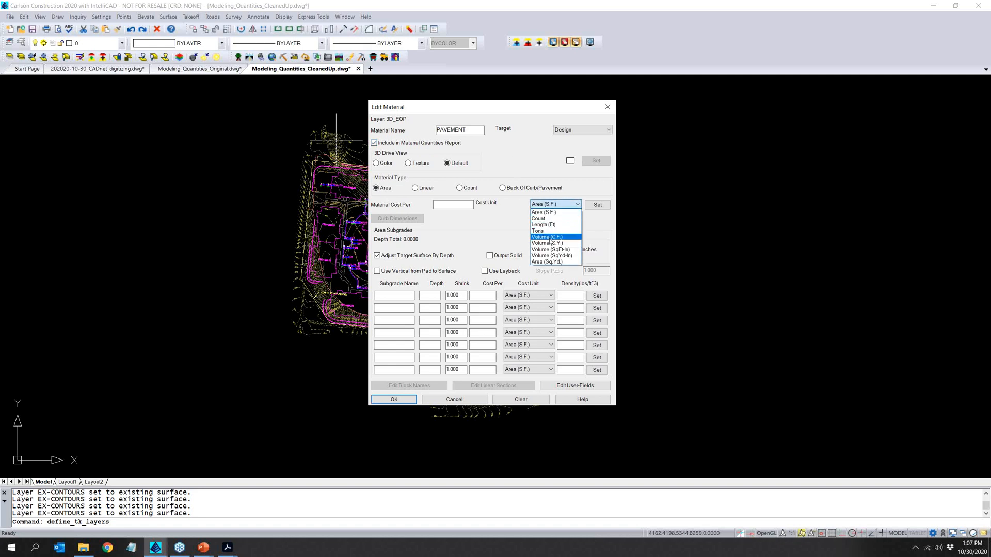
left_click(550, 243)
- Set the pavement's depth units to inches, add ASPH and STONE subgrades totalling 10 inches deep, and accept the material
left_click(589, 252)
type("AS")
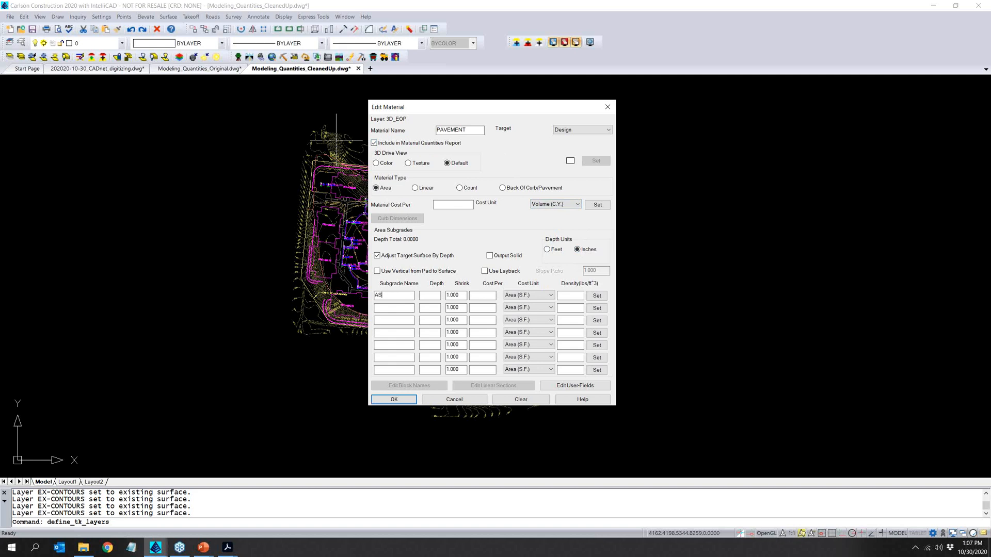
type("PH")
type("STONE")
key("Tab")
left_click(408, 402)
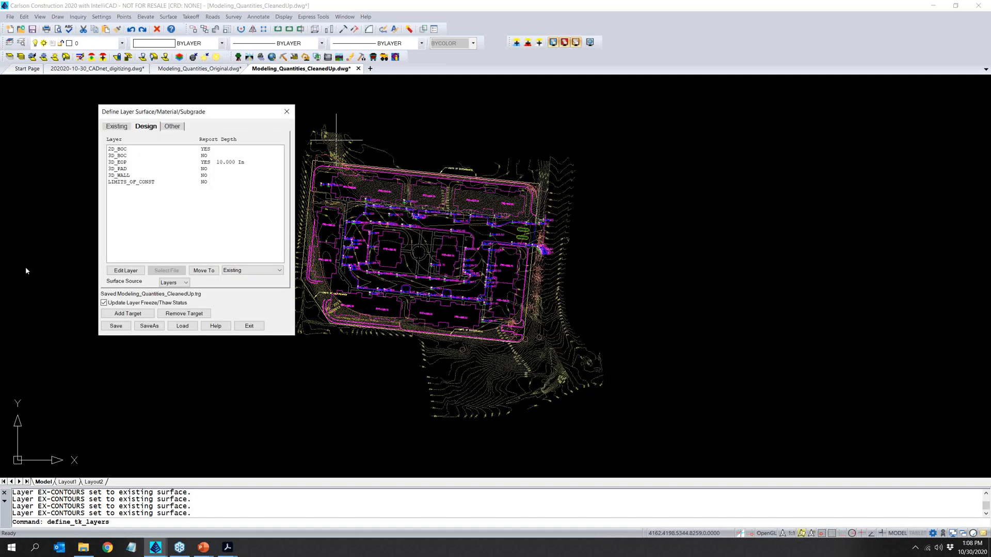
- Define the 3D_PAD design layer's material as BLDG with Area type and Volume (C.Y.) cost unit
double_click(124, 169)
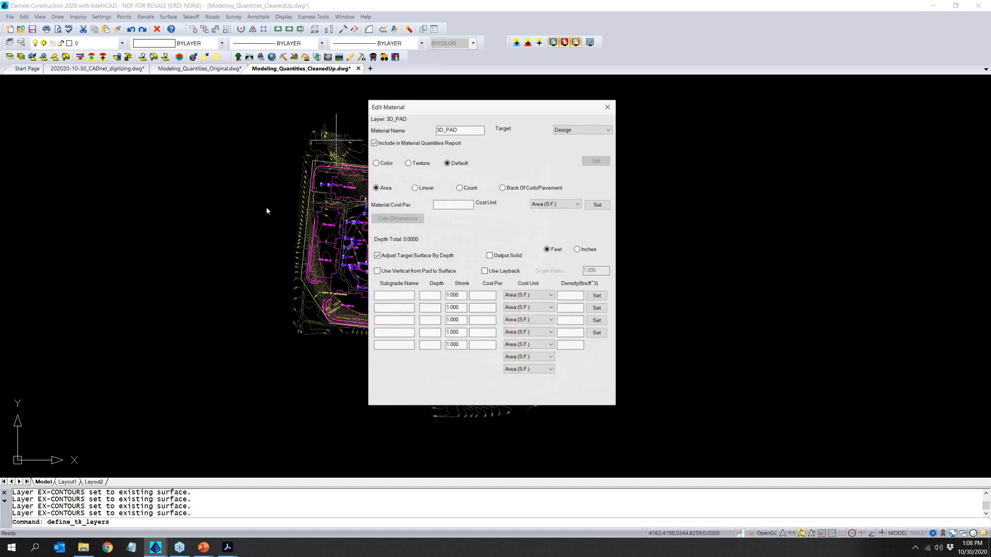
type("BLDG")
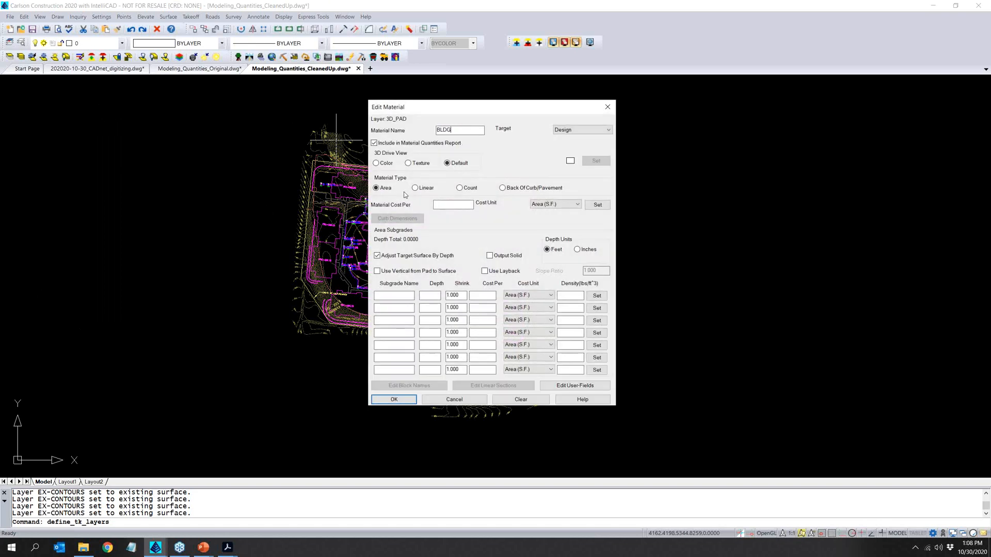
left_click(550, 209)
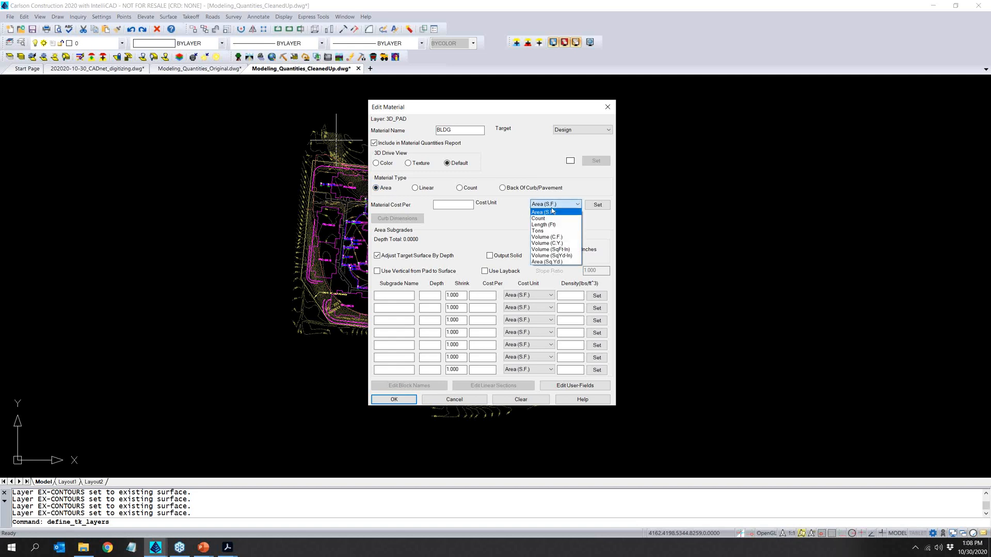
left_click(554, 246)
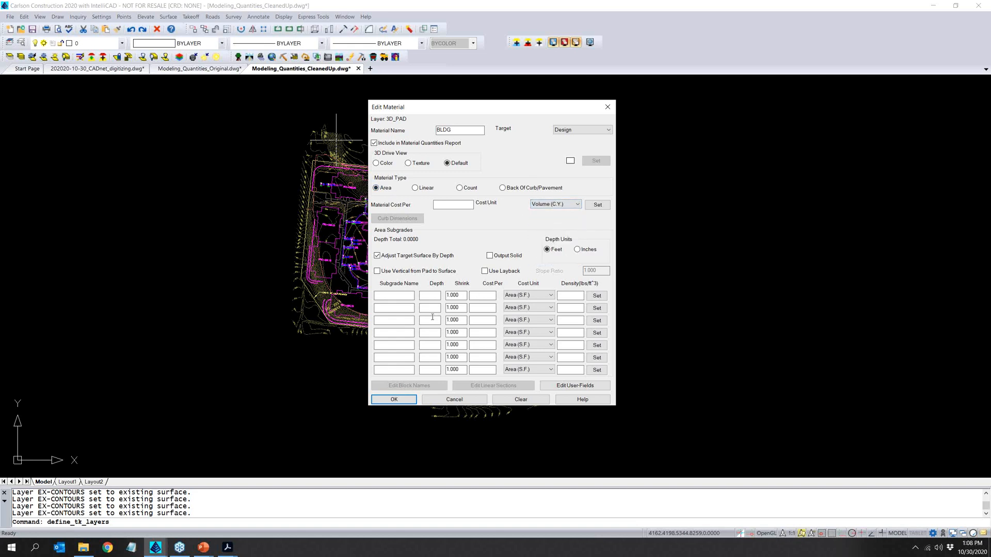
- Set the BLDG material's depth units to inches, add CONC and STONE subgrades totalling 8 inches deep, and accept the material
left_click(577, 249)
left_click(407, 295)
type("CONC")
key("Tab")
key("Tab")
key("Tab")
key("Tab")
type("STONE")
key("Tab")
left_click(393, 400)
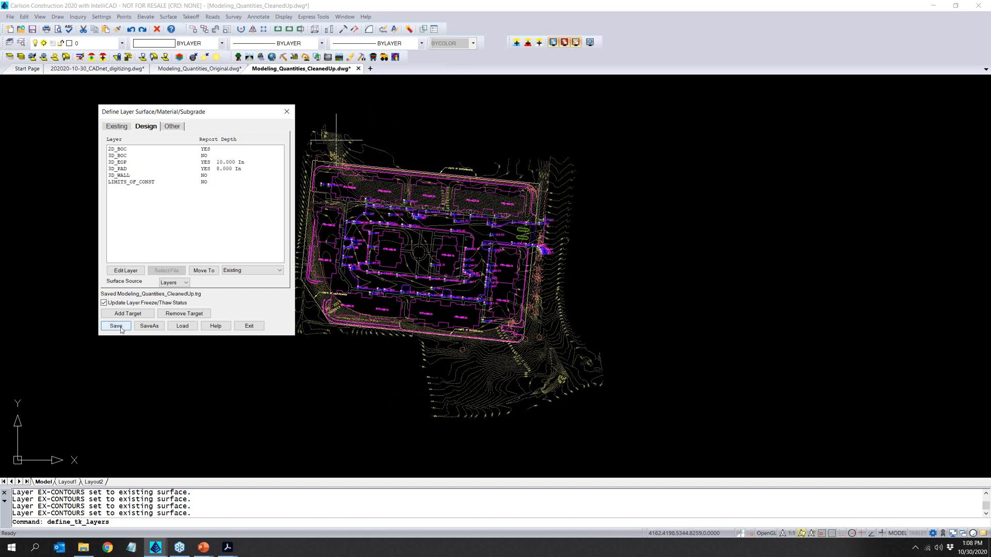
- Save the layer definitions and hide the Other and Existing drawing layers so only the design linework is displayed
left_click(116, 326)
left_click(249, 326)
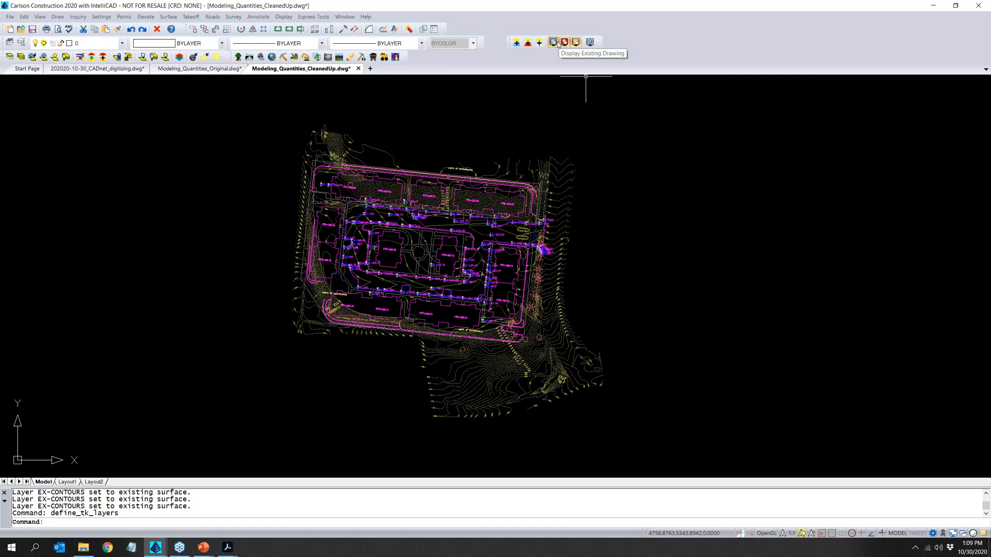
left_click(576, 42)
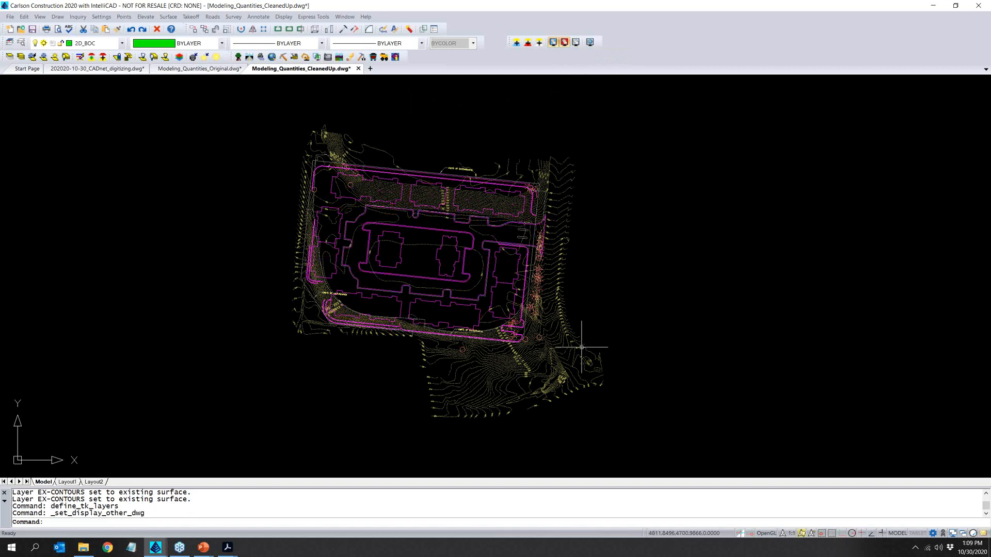
left_click(554, 43)
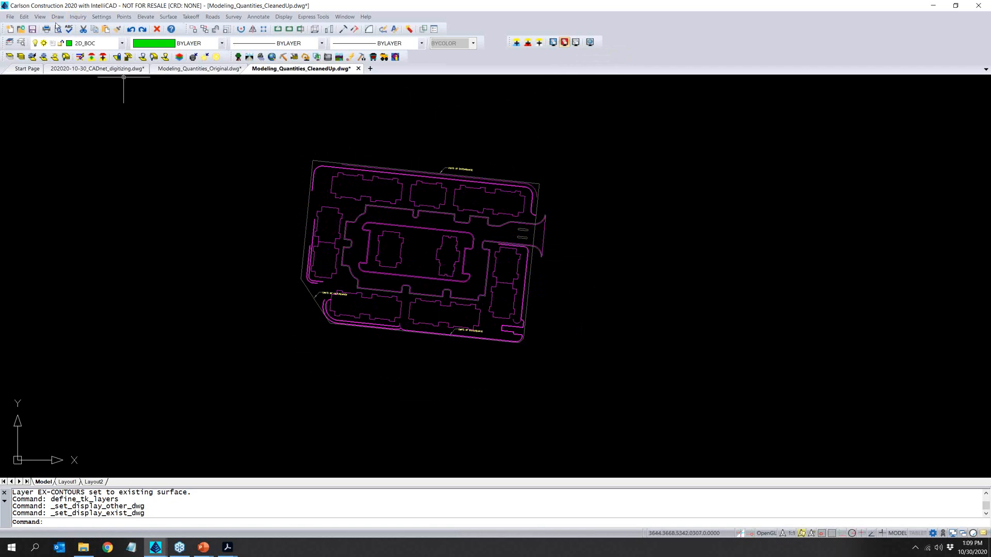
left_click(40, 16)
mouse_move(103, 82)
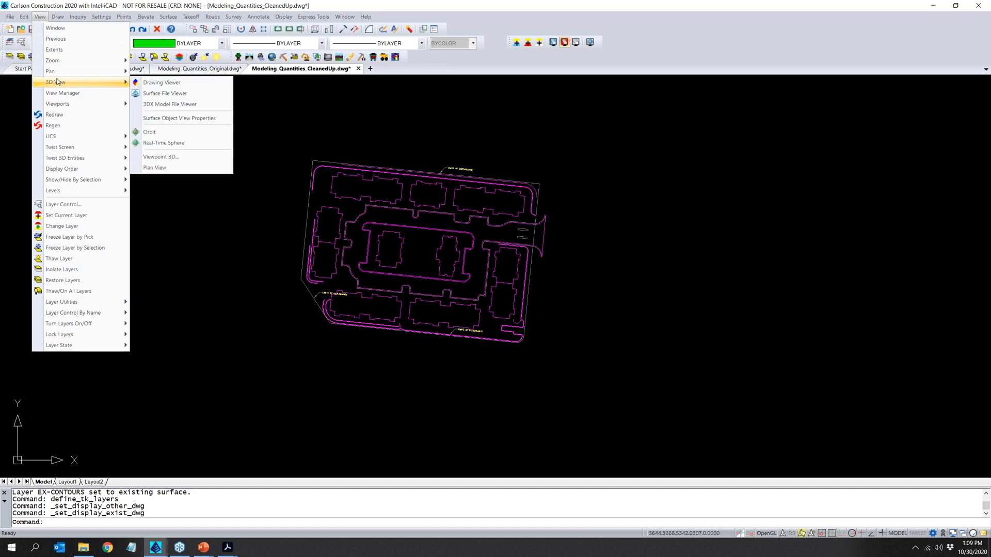
left_click(180, 94)
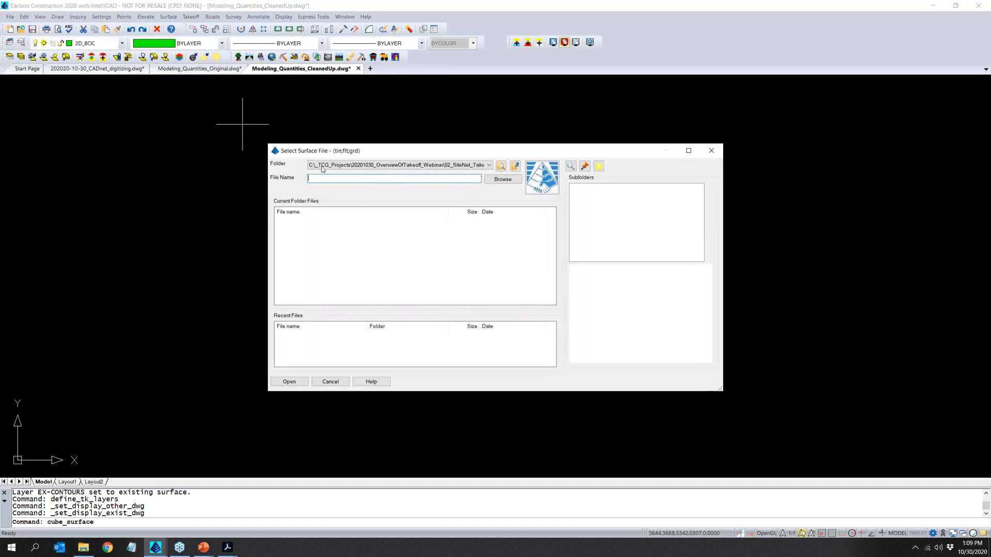
left_click(329, 381)
- Examine all the design linework in the 3D drawing viewer from several angles, checking its elevations, and exit the viewer
left_click(40, 16)
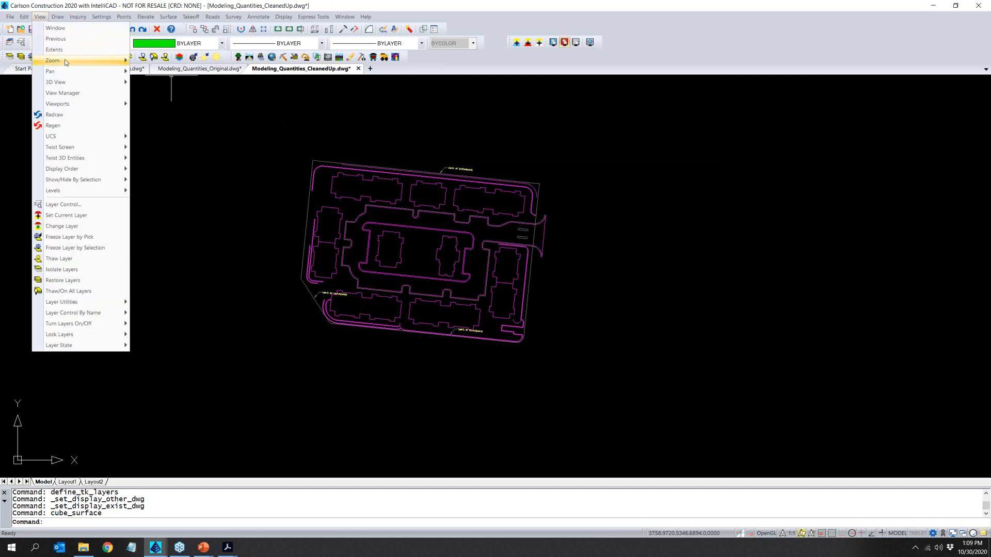
mouse_move(85, 82)
left_click(161, 82)
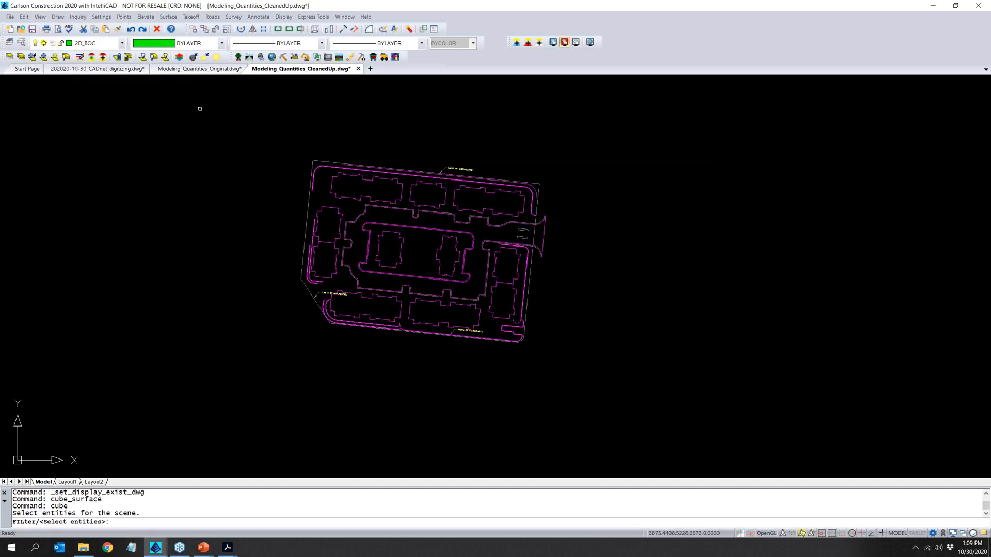
left_click(266, 157)
left_click(589, 399)
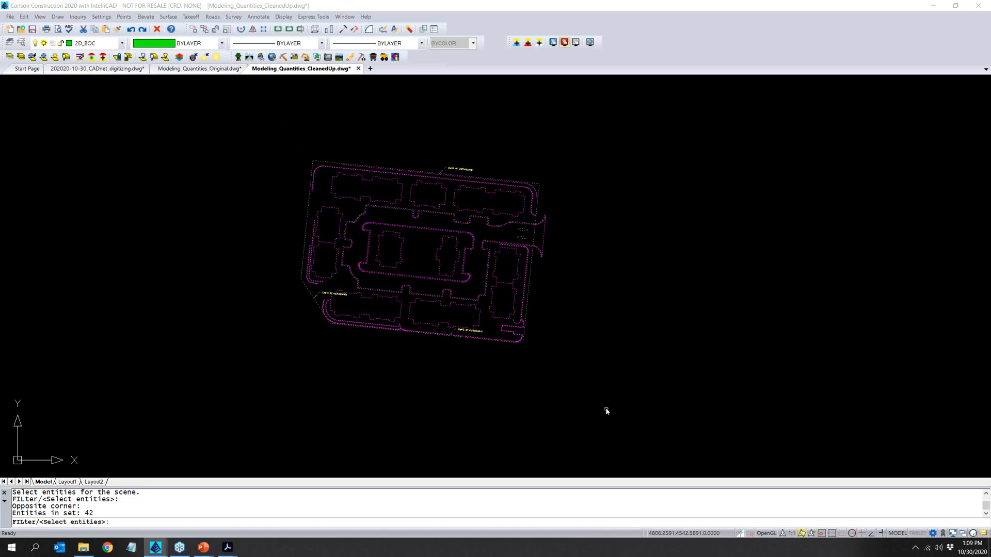
key("Return")
left_click_drag(442, 380, 428, 247)
left_click_drag(615, 431, 299, 400)
left_click_drag(586, 438, 540, 405)
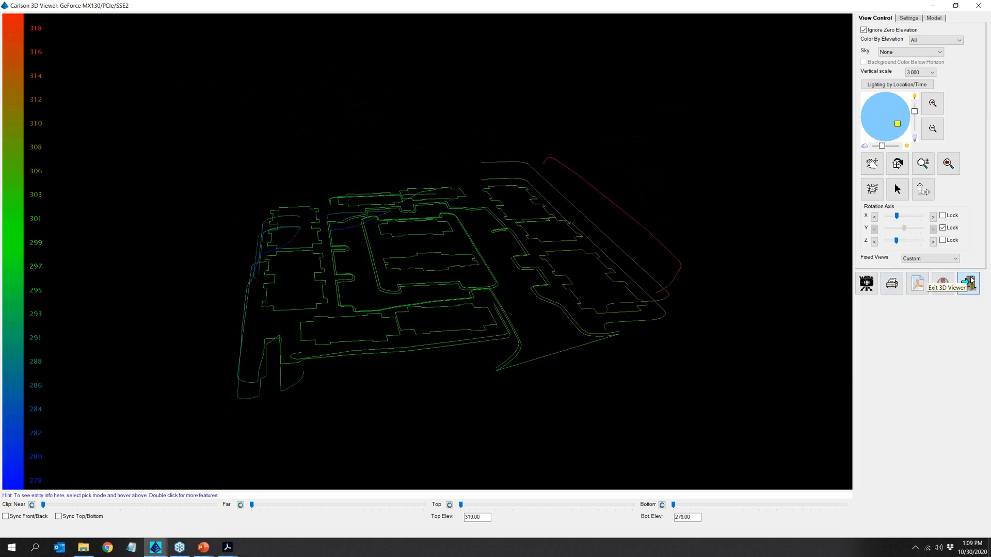
left_click(969, 283)
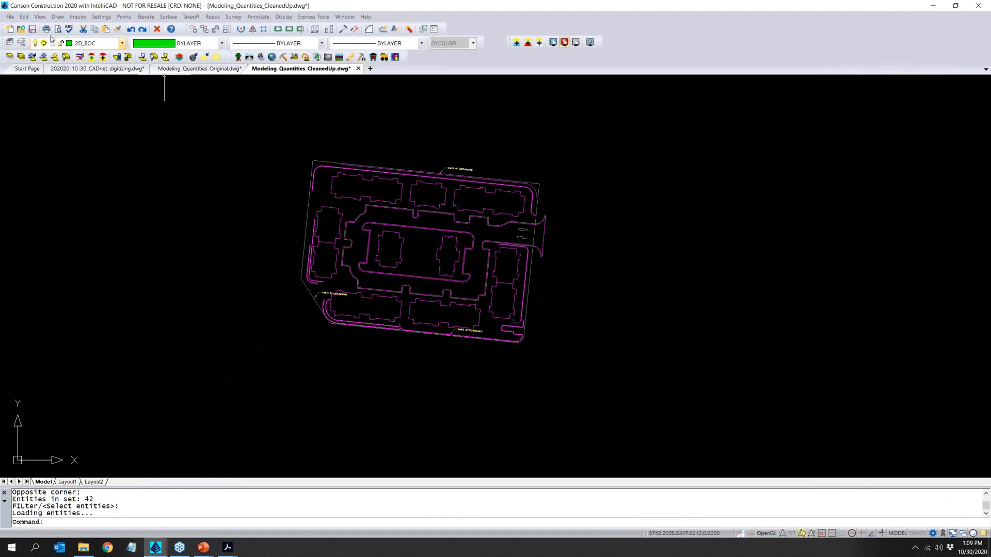
- Save the drawing and review the takeoff project checklist for the remaining tasks
left_click(32, 30)
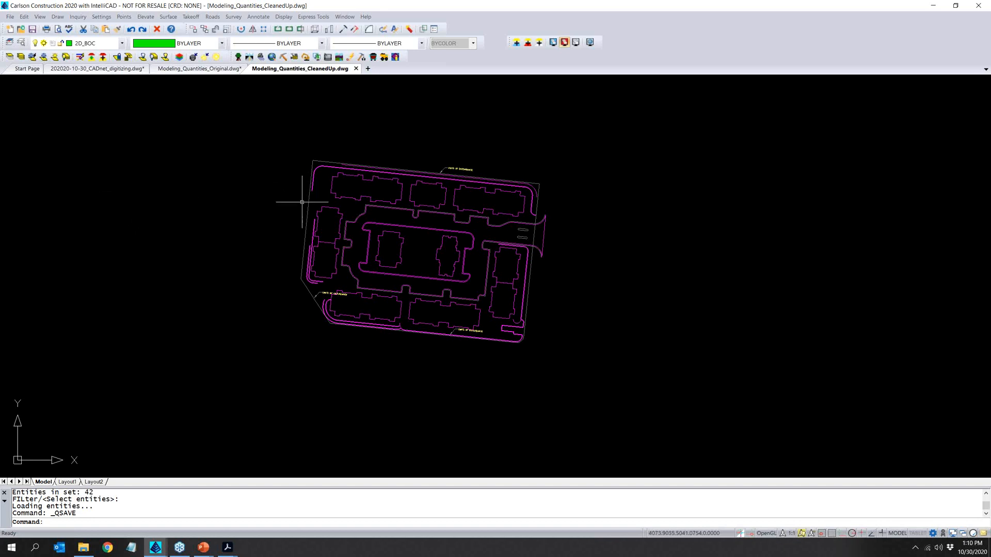
left_click(191, 16)
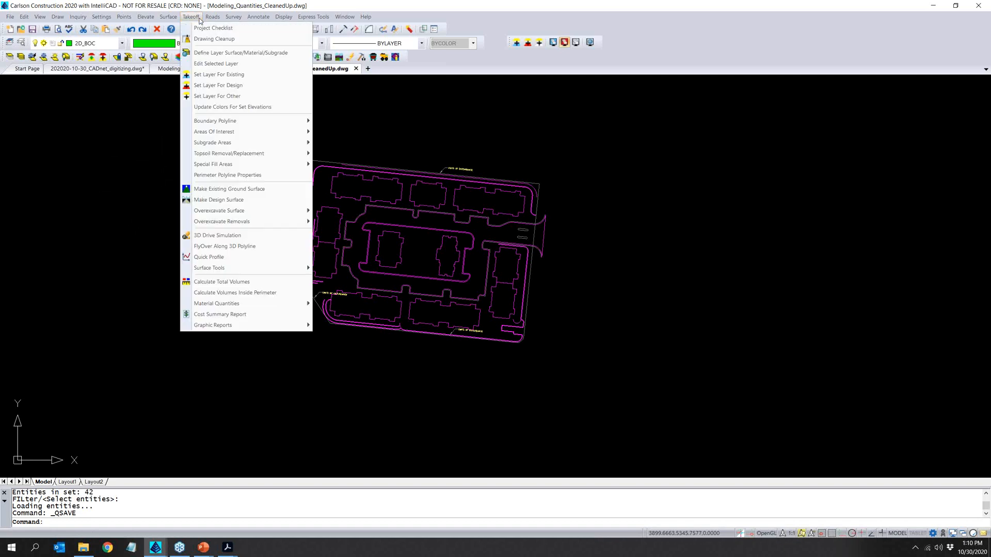
left_click(207, 29)
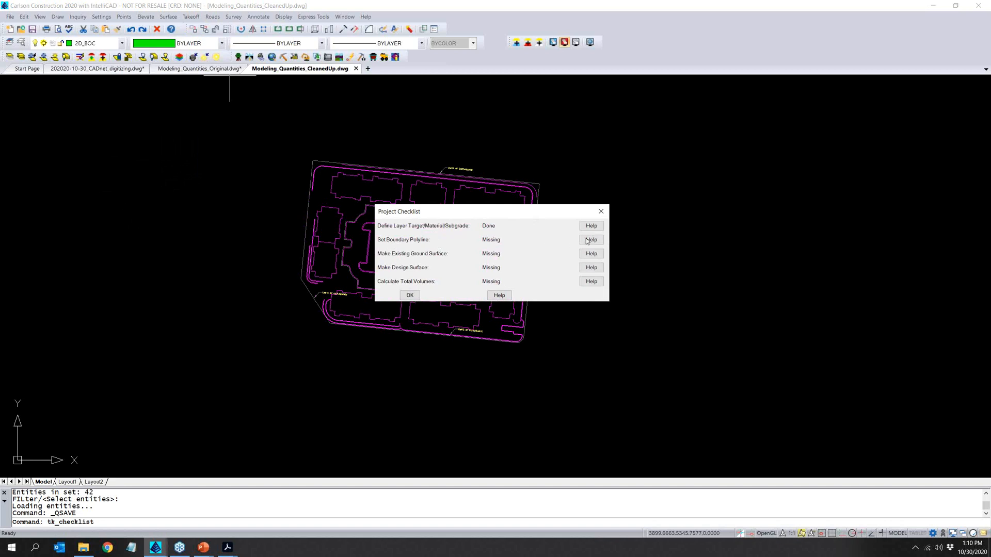
left_click(411, 295)
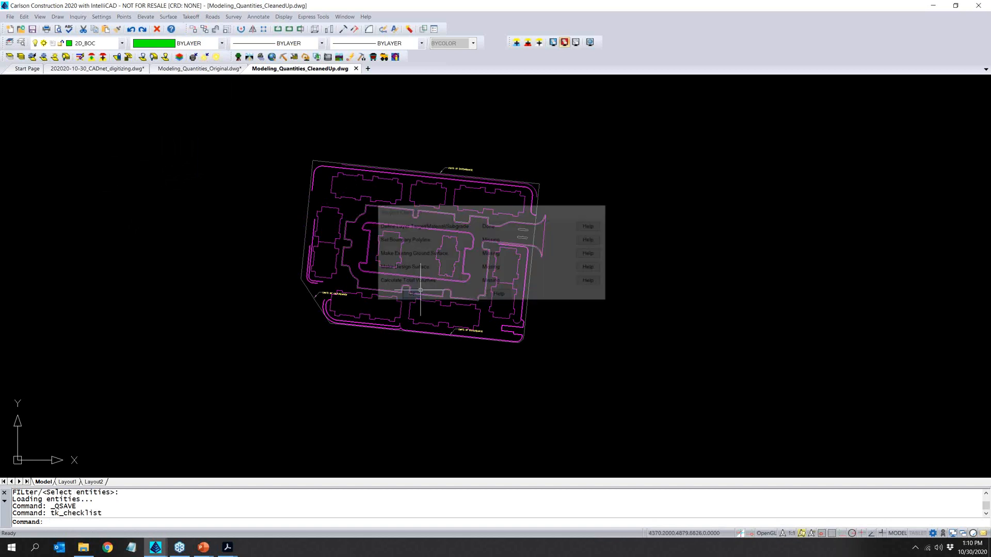
- Set the outer limits-of-construction outline around the site as the takeoff boundary polyline
left_click(190, 17)
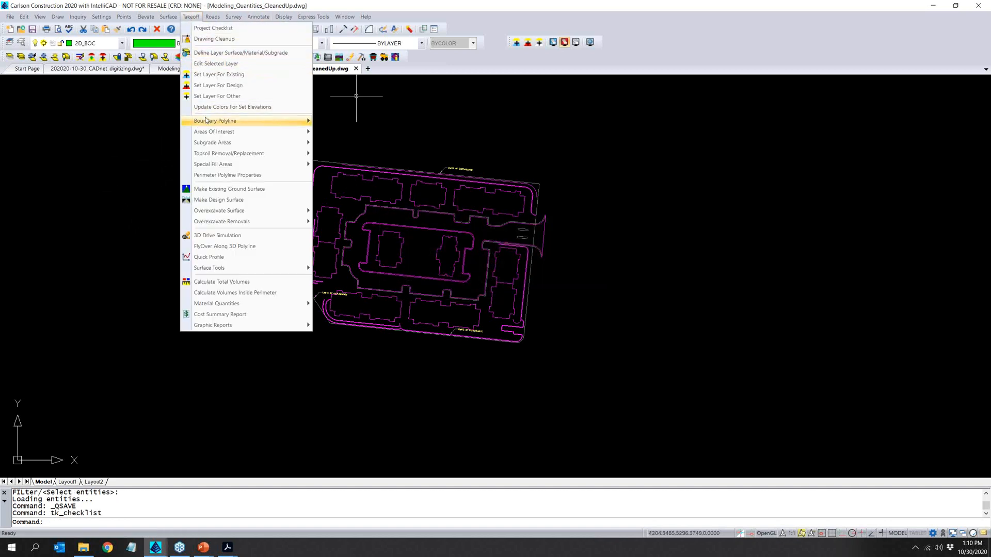
mouse_move(206, 120)
left_click(352, 121)
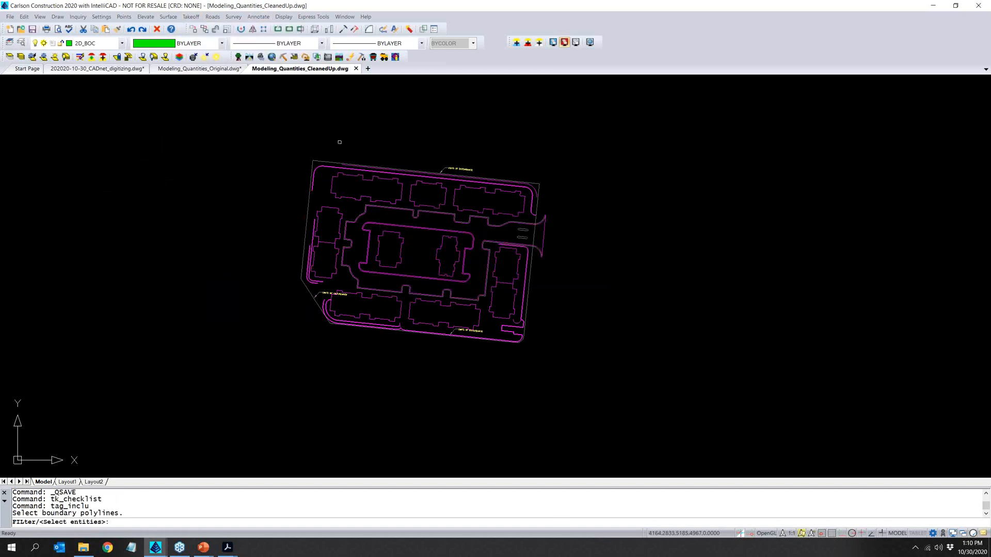
left_click(330, 164)
key("Return")
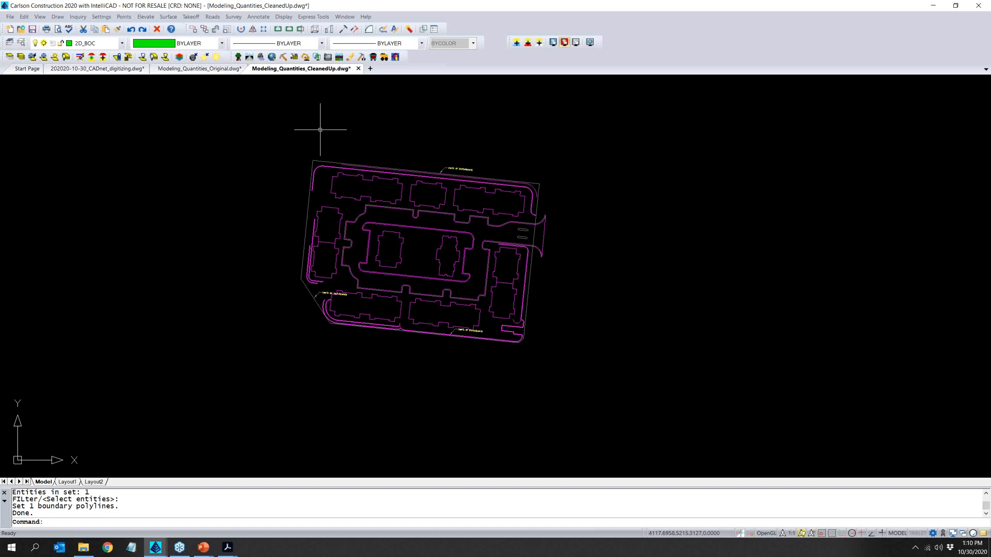
- Check the site boundary by hatching its area with the magenta ANSI31 pattern, and erase the boundary hatch
left_click(191, 16)
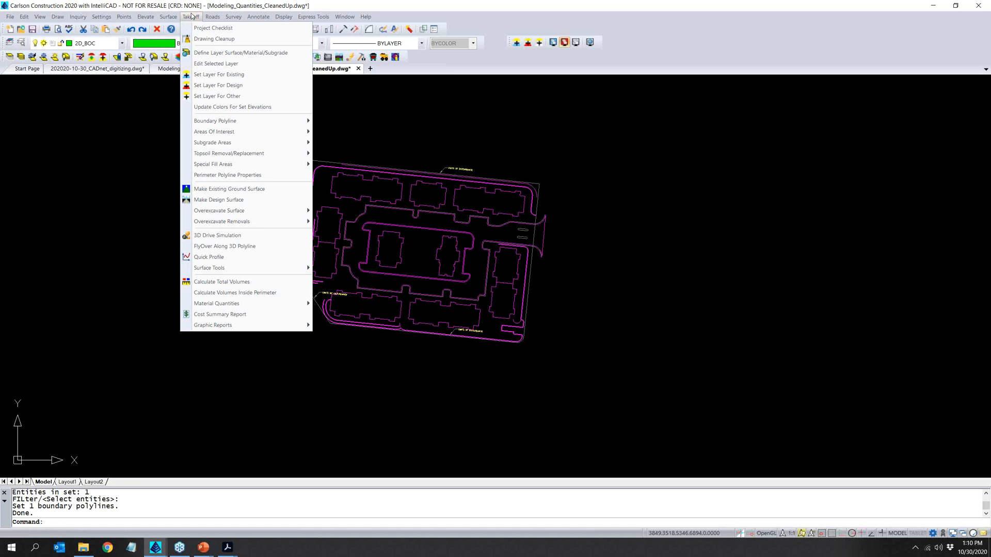
mouse_move(248, 121)
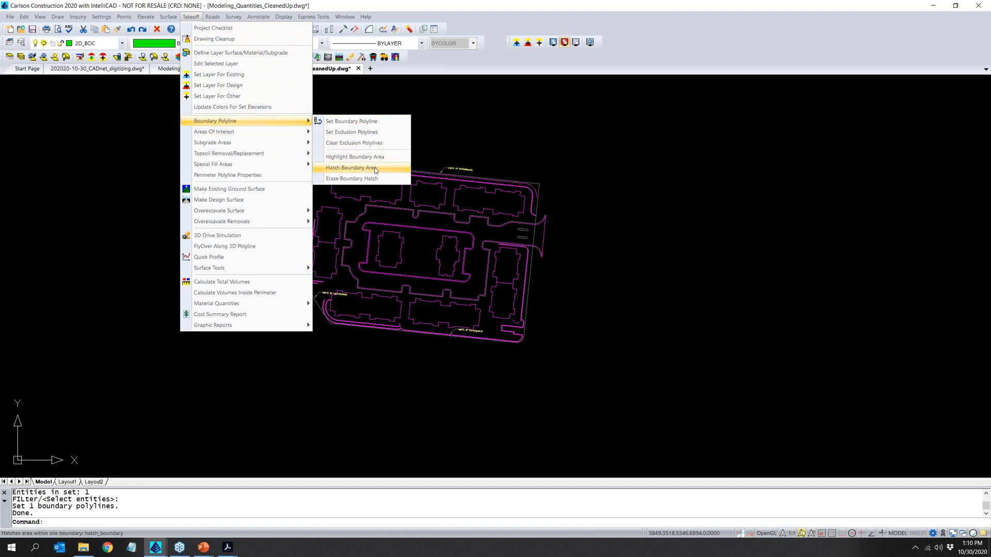
left_click(375, 170)
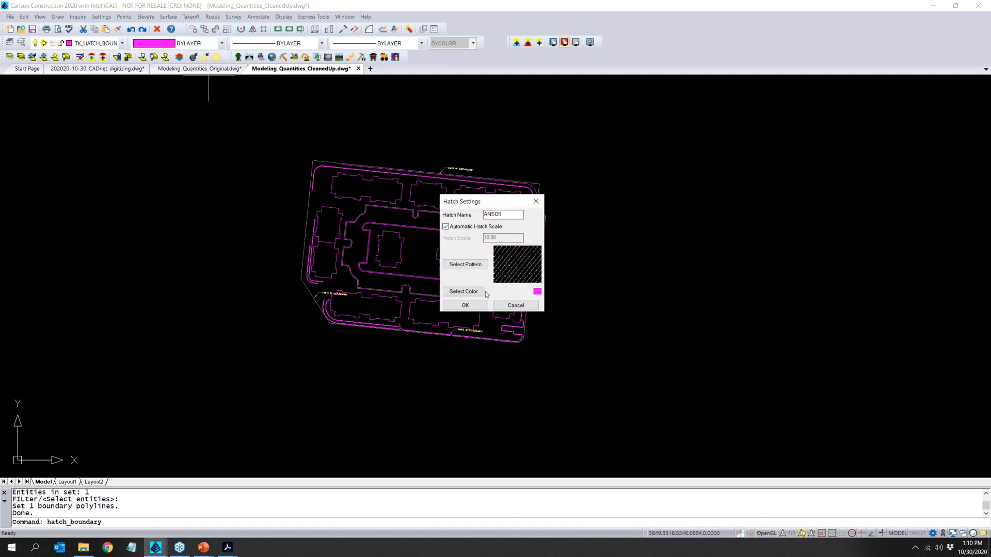
left_click(465, 305)
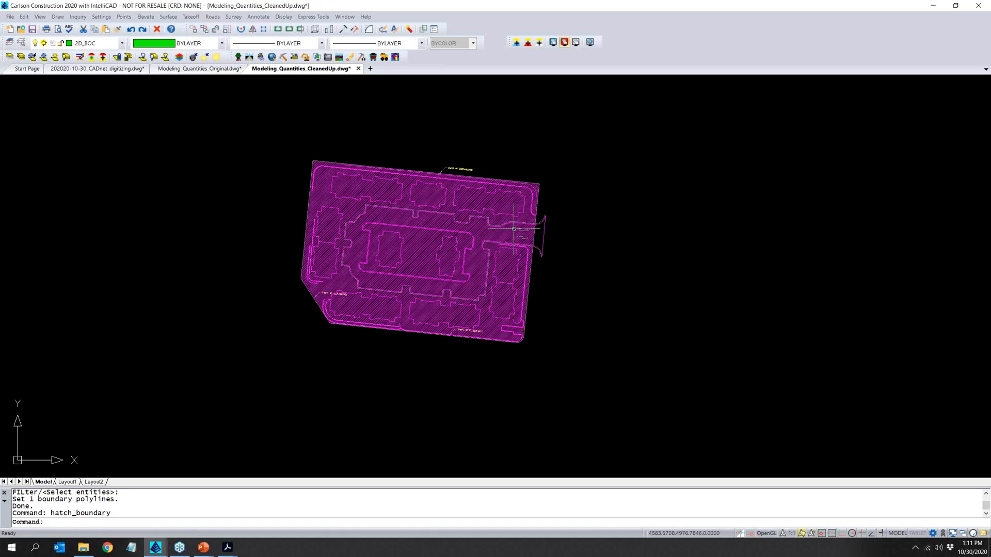
left_click(191, 16)
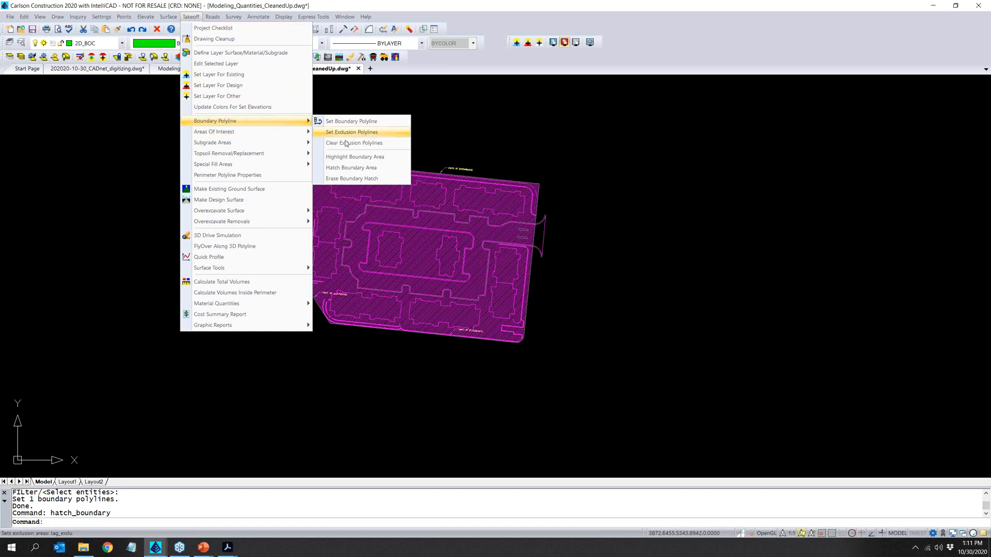
left_click(344, 180)
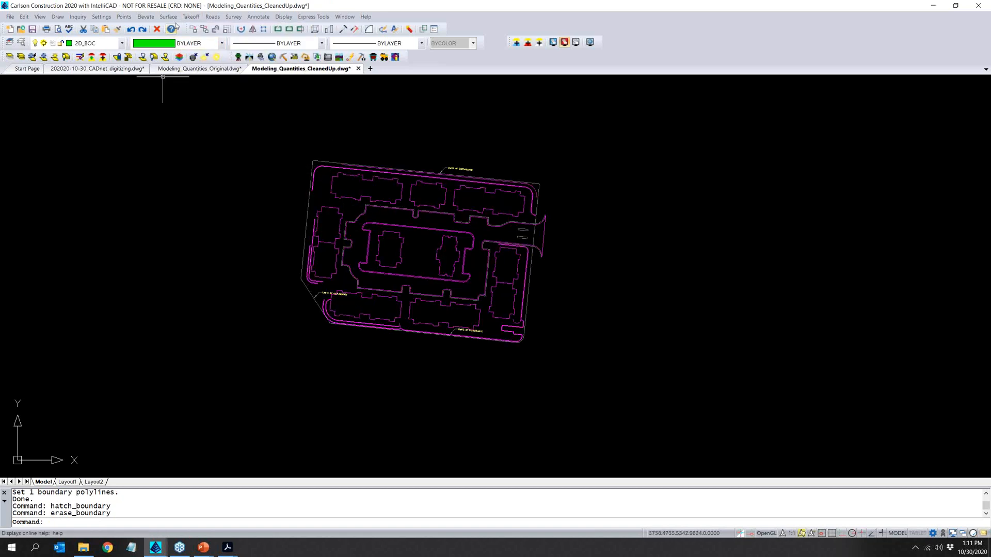
- Hatch the PAVEMENT subgrade area in red to check its coverage
left_click(191, 16)
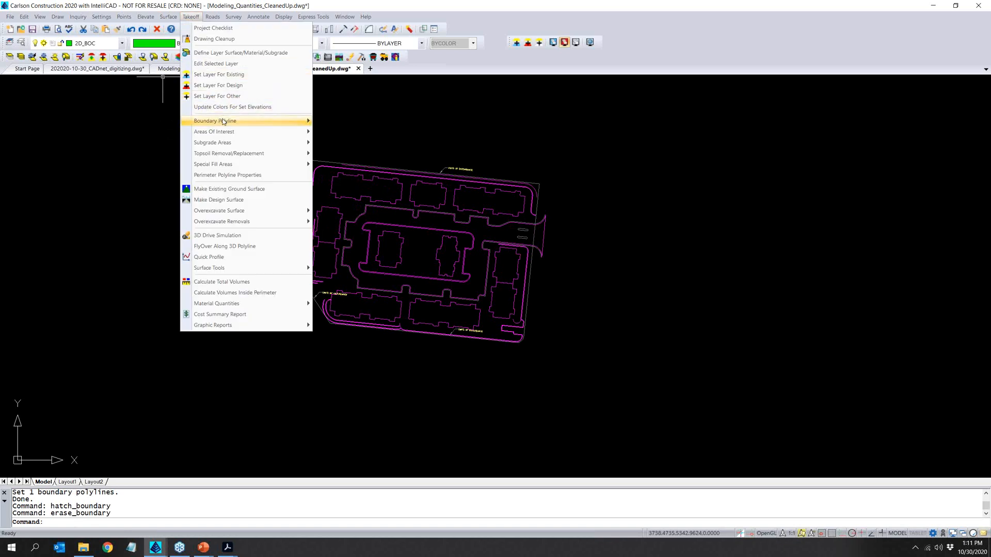
mouse_move(242, 147)
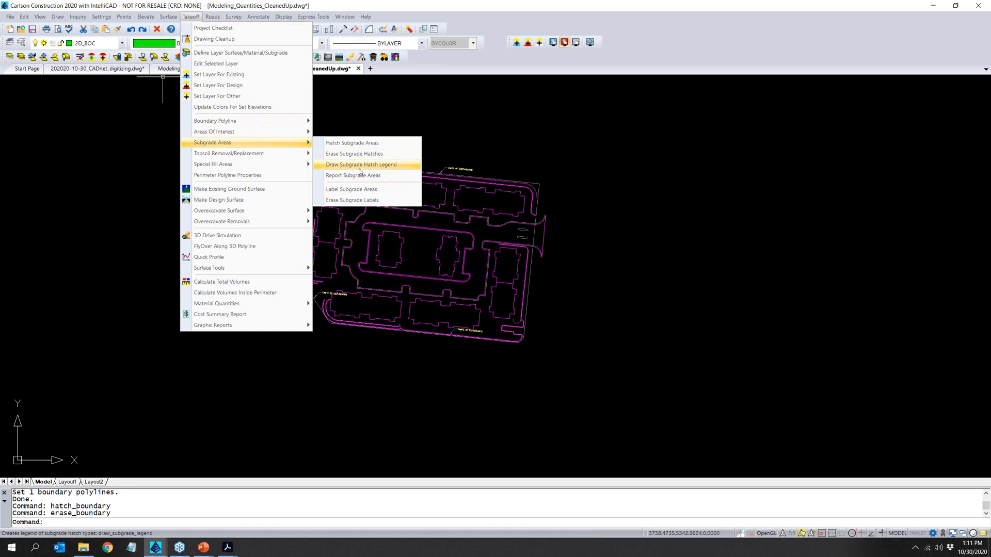
left_click(362, 145)
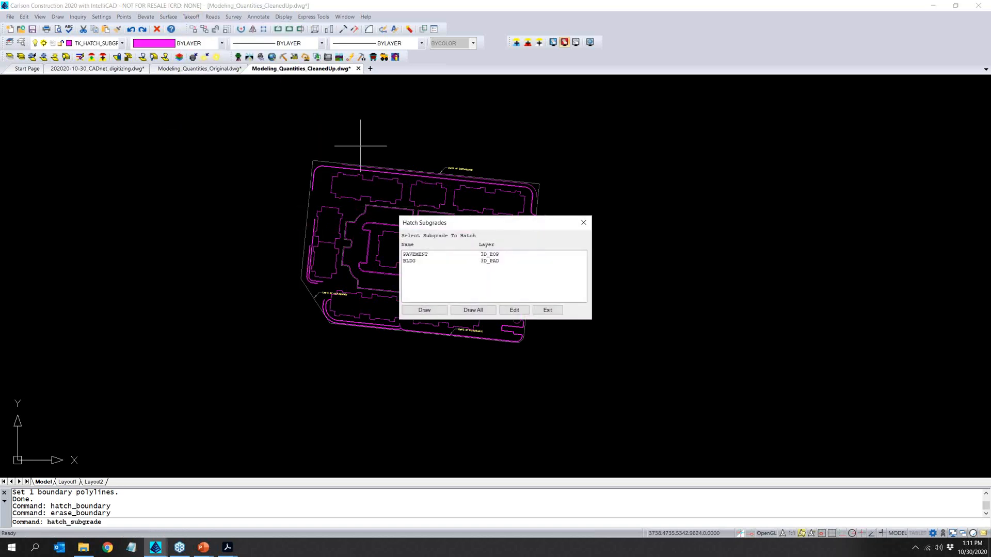
left_click(411, 255)
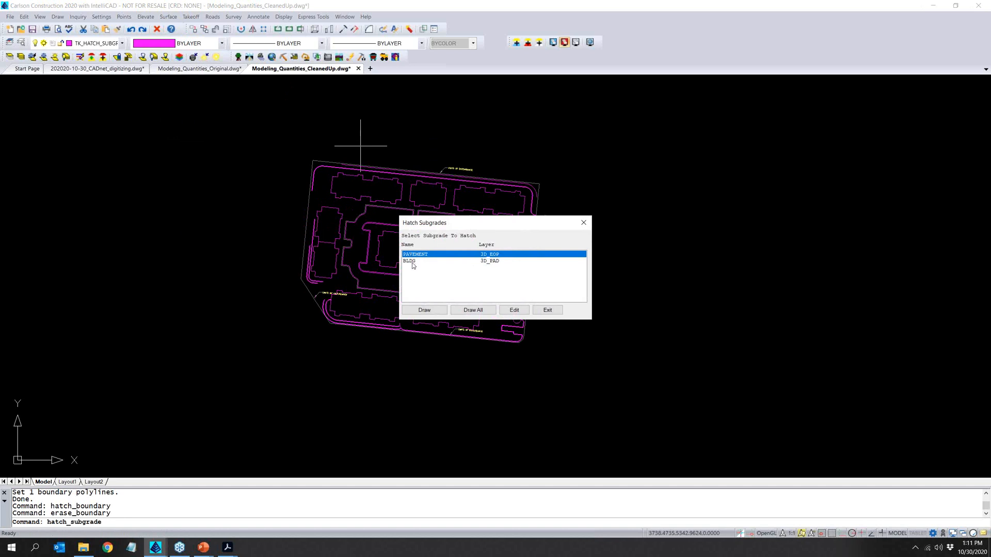
left_click(420, 311)
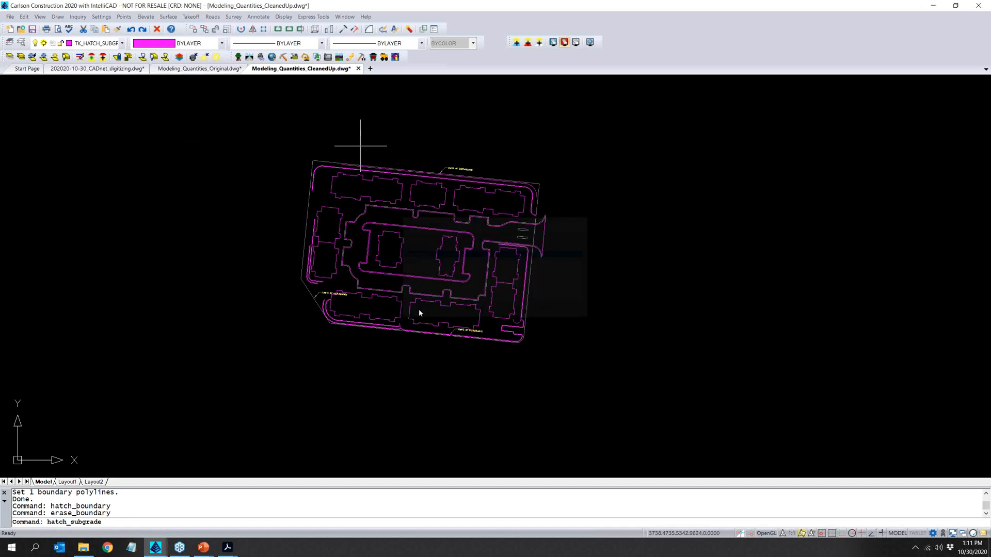
left_click(462, 310)
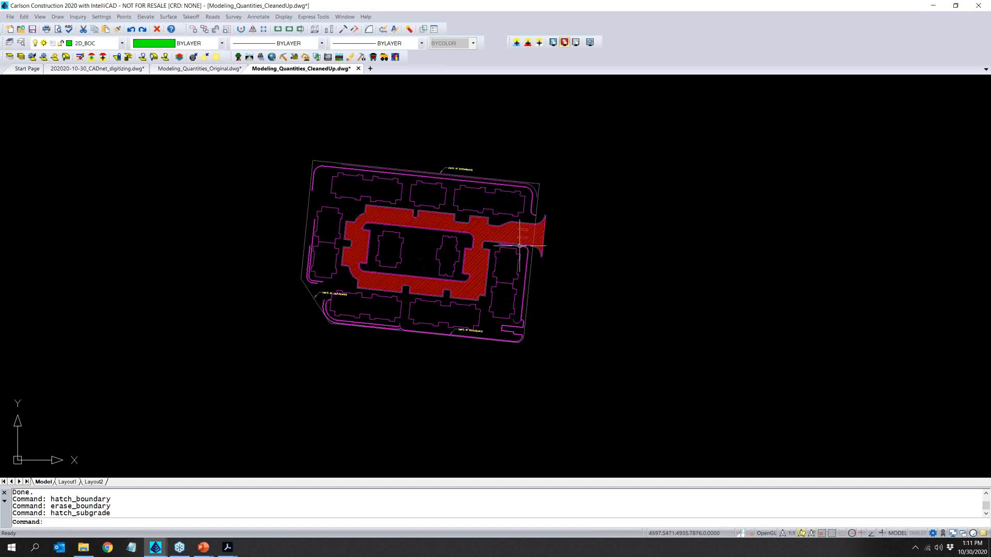
- Hatch the BLDG subgrade areas with the ANSI31 pattern in cyan, using the automatic hatch scale
right_click(342, 126)
left_click(369, 125)
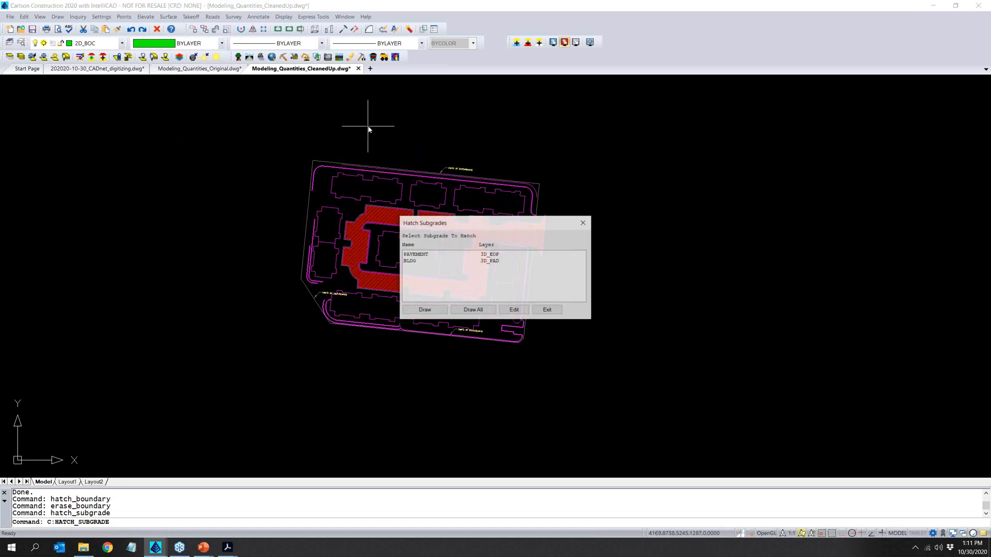
left_click(412, 261)
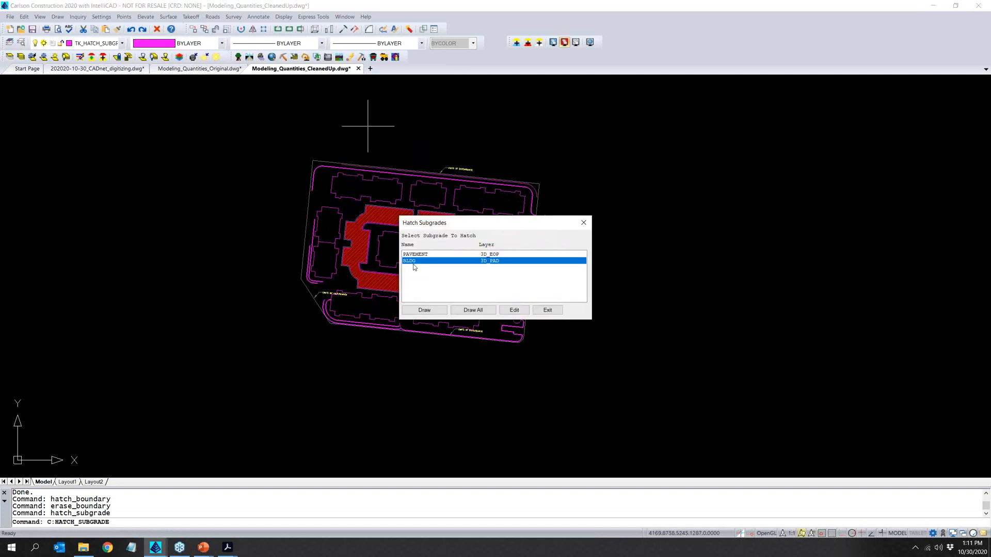
left_click(436, 311)
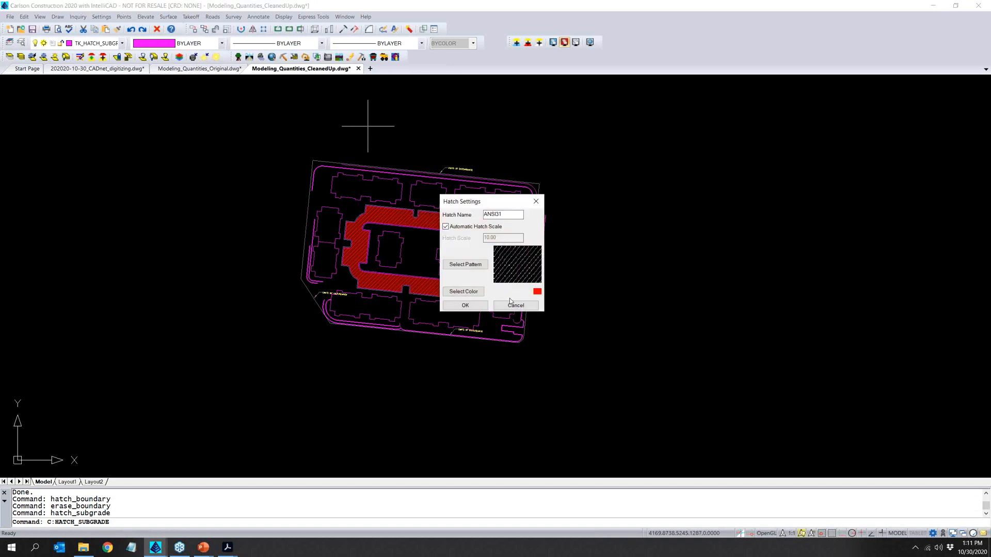
left_click(477, 292)
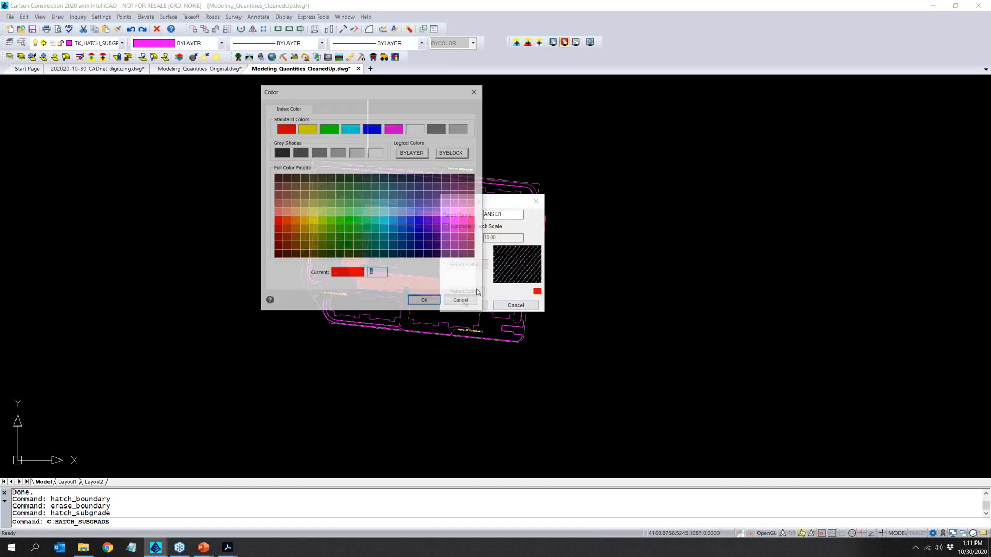
left_click(381, 218)
left_click(422, 301)
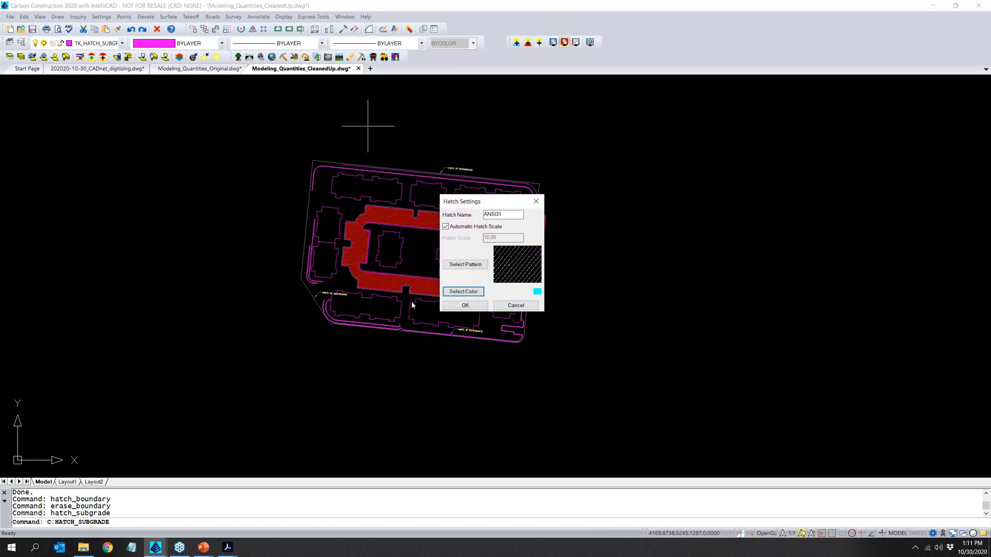
left_click(459, 305)
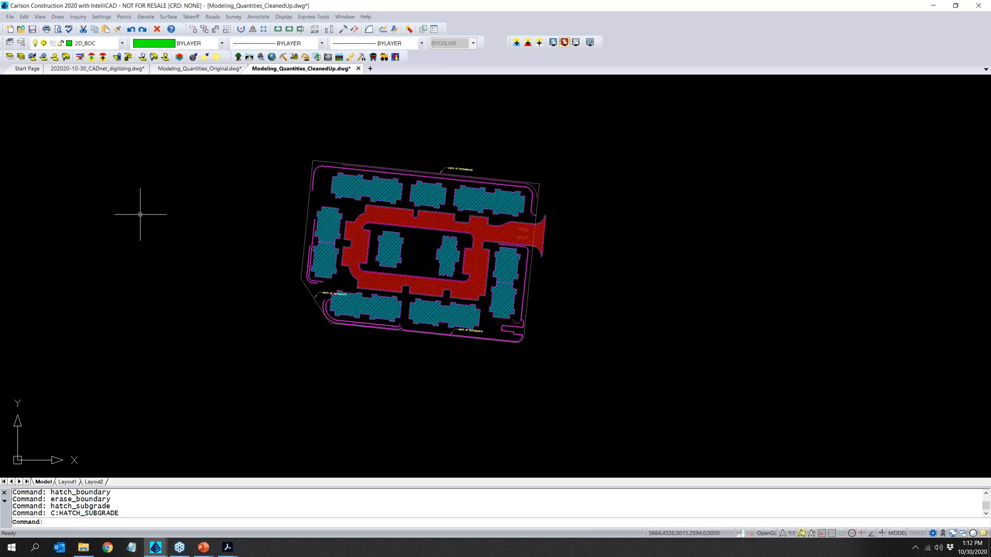
- Erase the pavement and building subgrade hatches
left_click(192, 16)
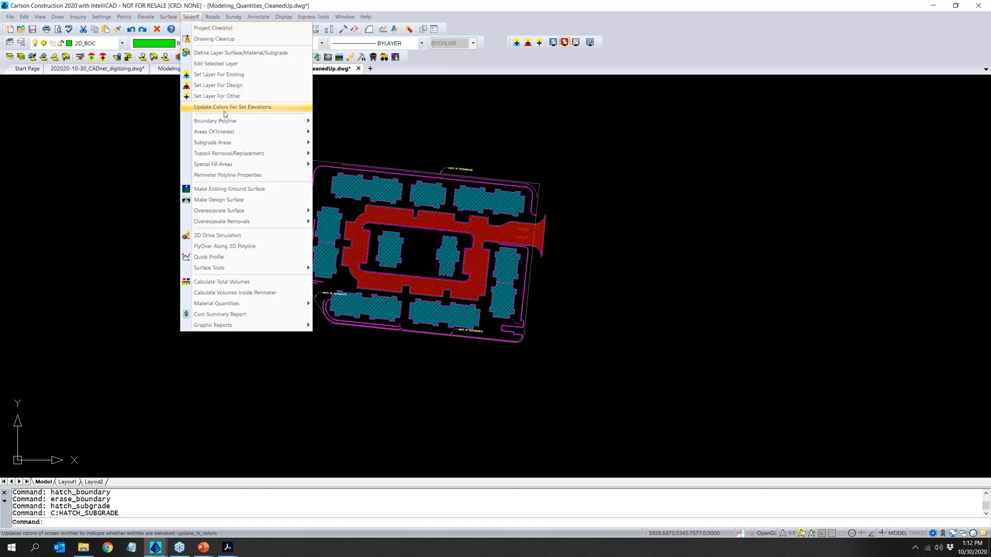
mouse_move(223, 133)
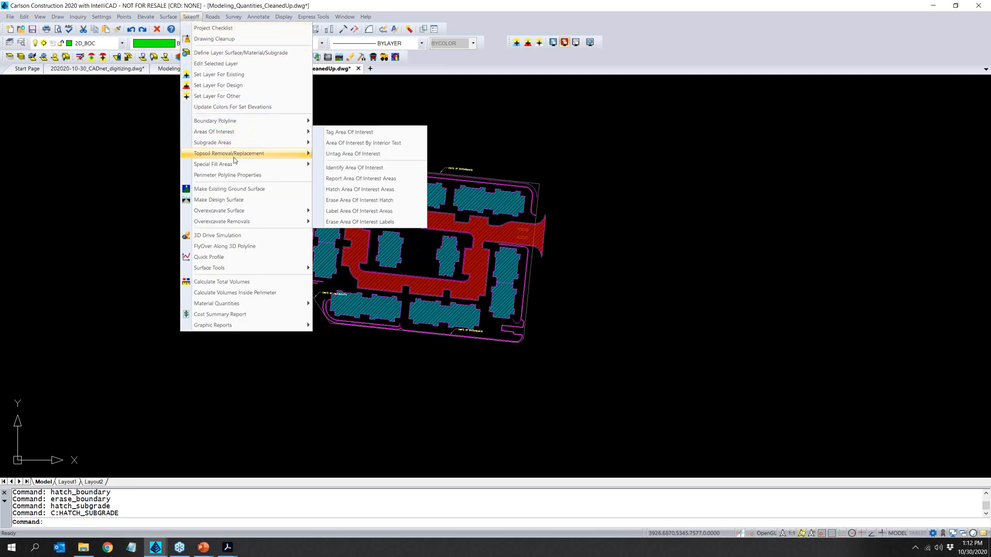
mouse_move(233, 155)
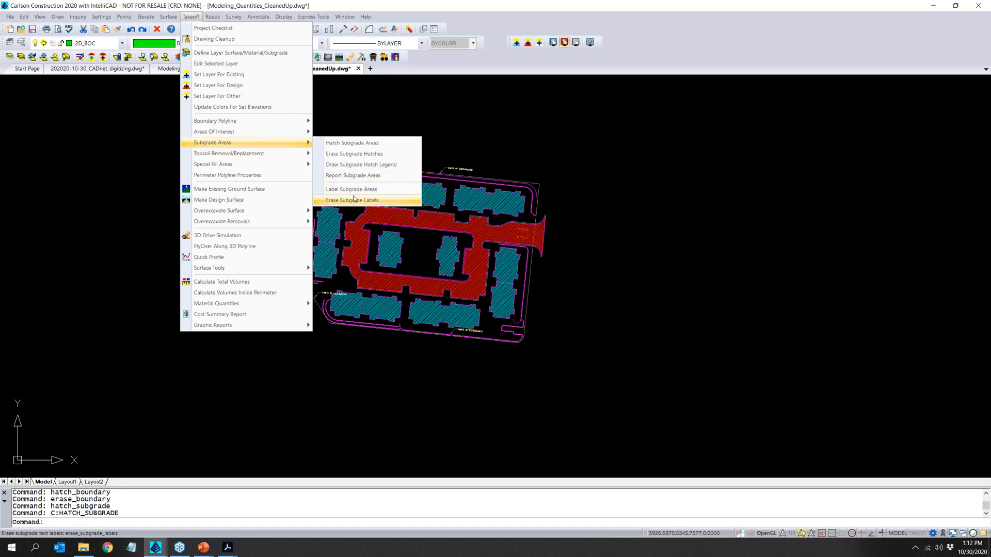
left_click(360, 154)
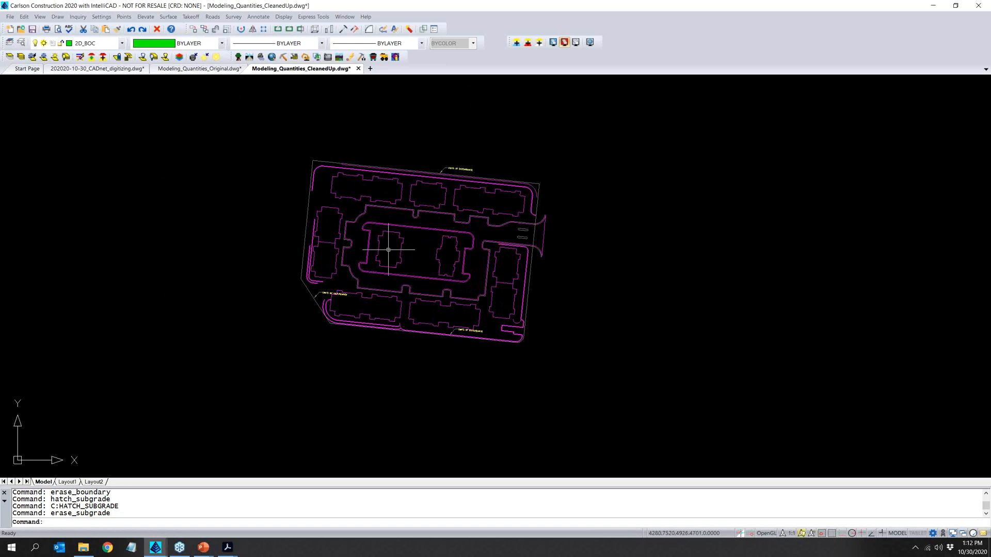
- Define the topsoil depths with a removal depth of 1 ft and a replacement depth of 0.5 ft
left_click(191, 16)
mouse_move(222, 151)
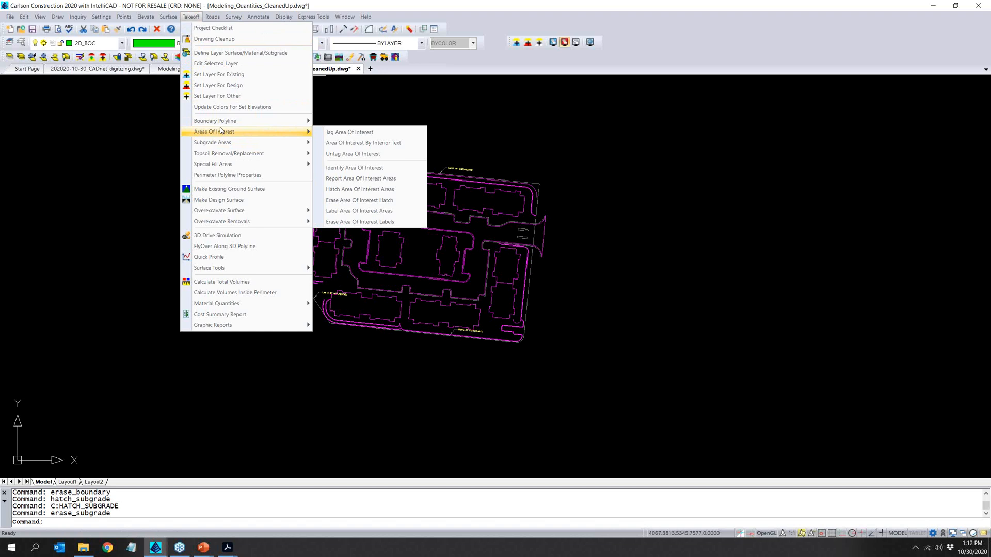
mouse_move(218, 165)
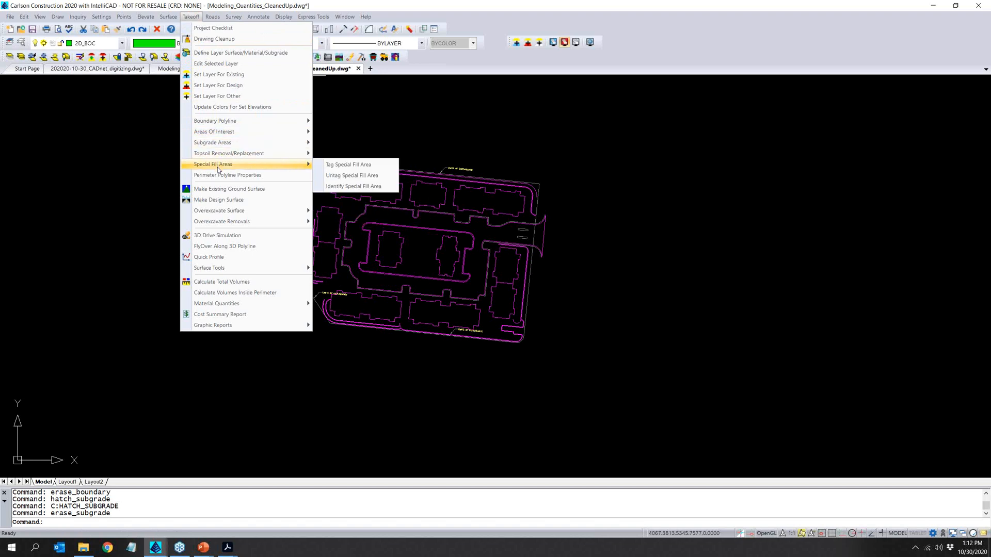
mouse_move(223, 223)
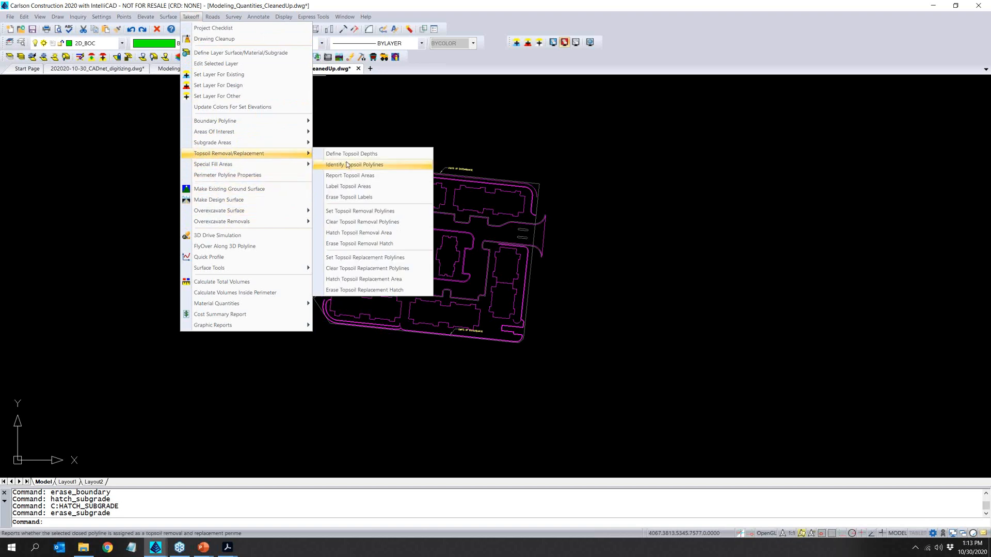
left_click(365, 156)
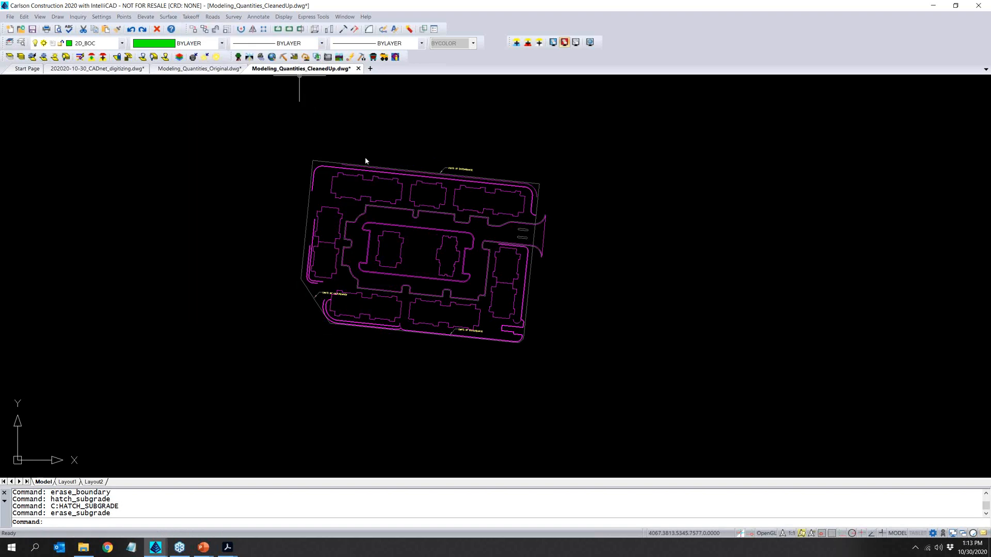
double_click(547, 226)
type("1")
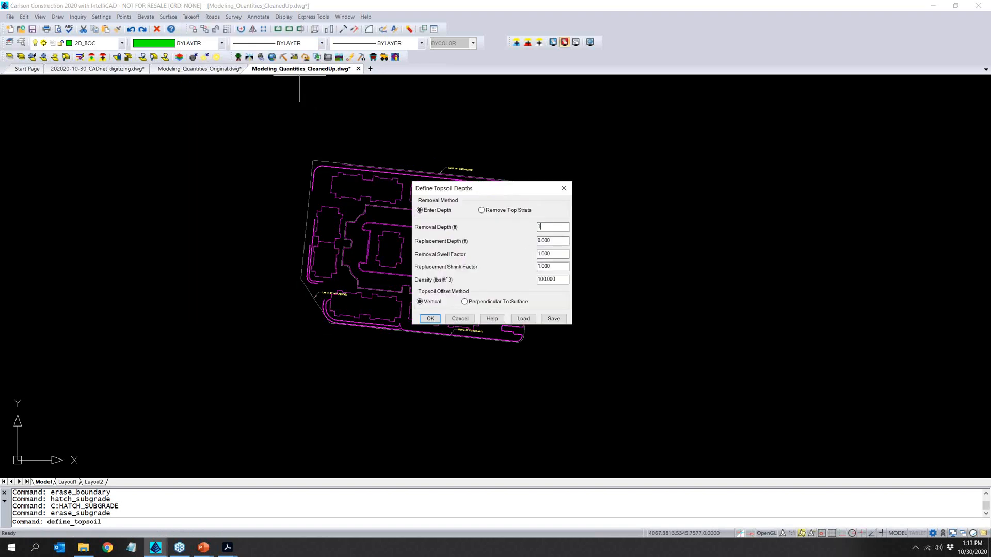
key("Tab")
type(".5")
left_click(429, 318)
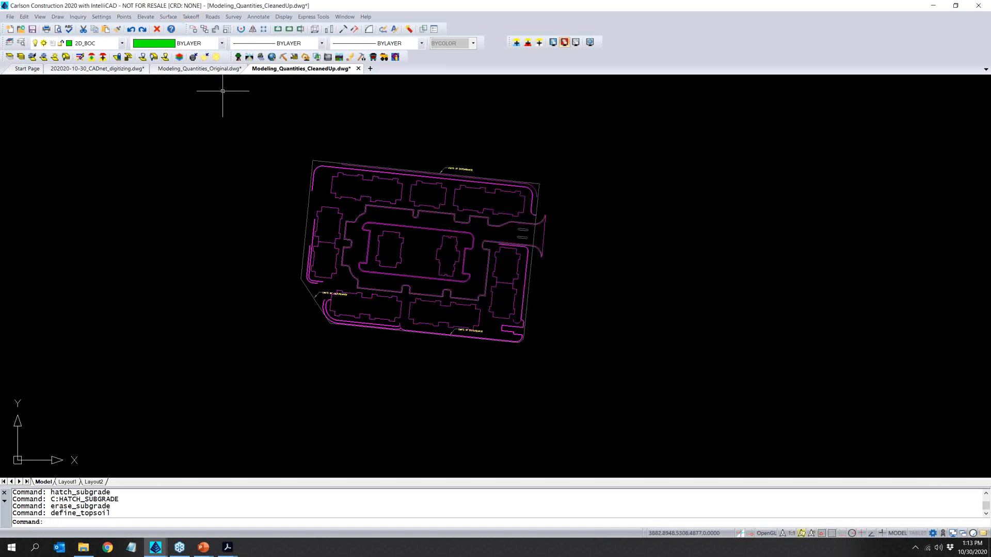
- Isolate the LIMITS_OF_CONST layer by picking the outer site outline
left_click(9, 58)
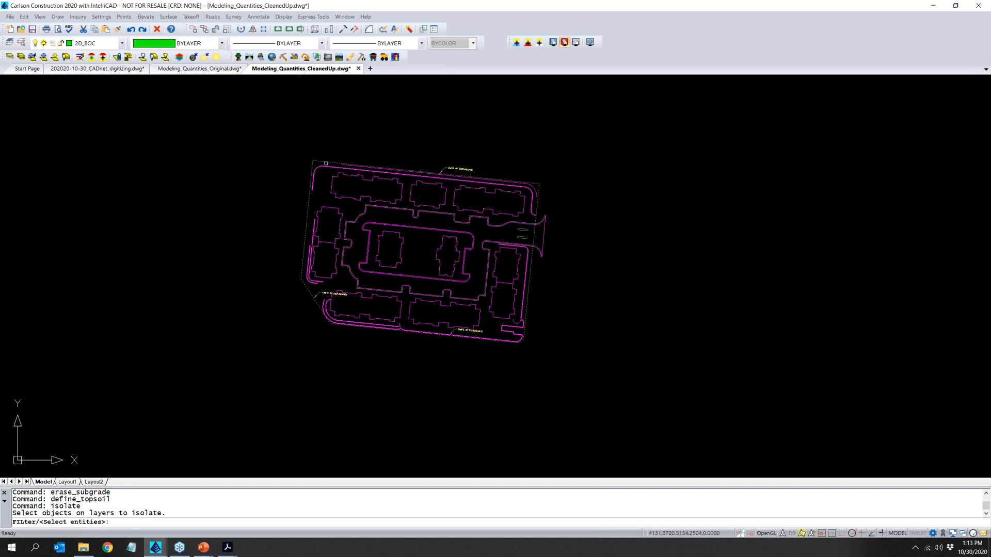
left_click(327, 162)
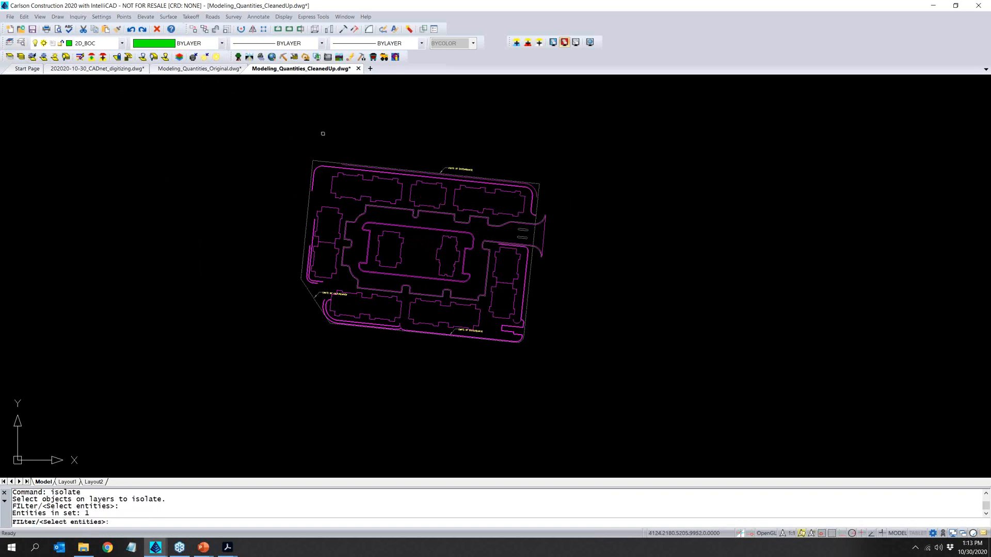
key("Return")
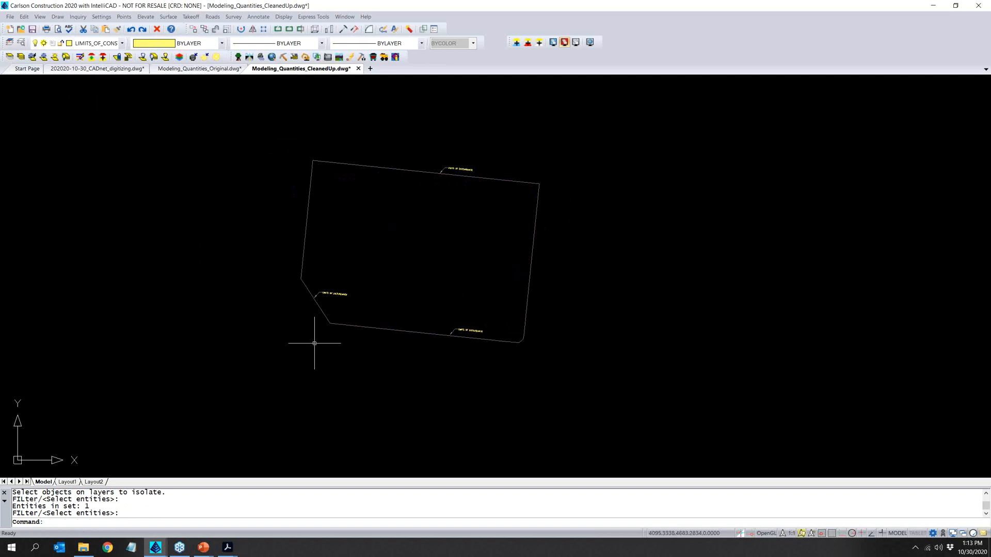
- Delete the three leader labels along the limits-of-construction outline
left_click(285, 402)
left_click(497, 272)
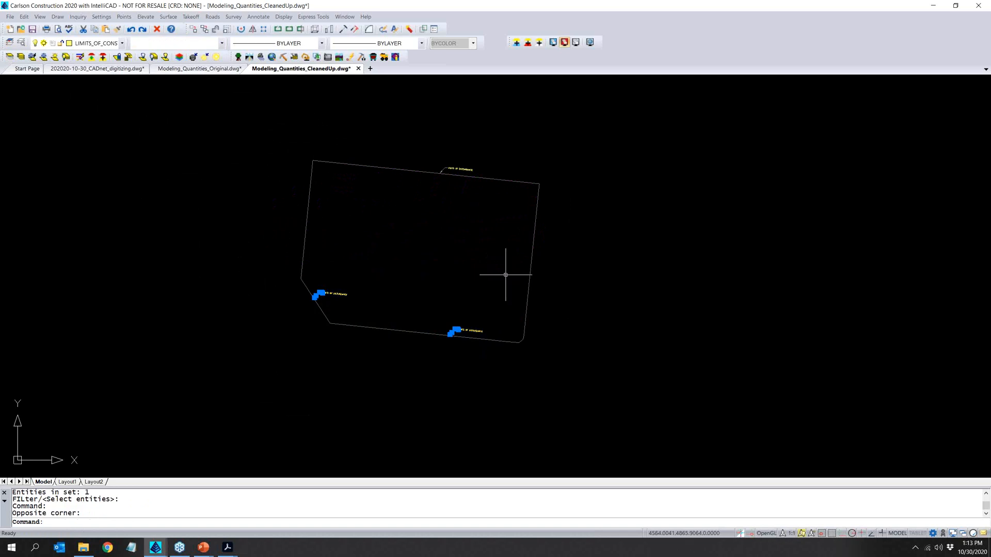
key("Delete")
left_click(418, 219)
left_click(483, 146)
key("Delete")
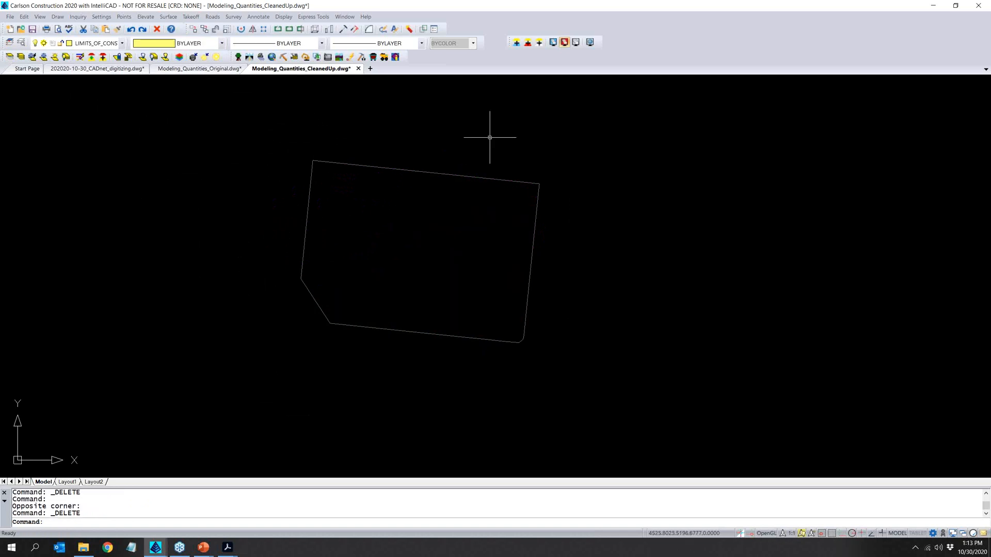
- Thaw the 2D_BLDGPAD and 2D_BOC_TOPSOIL layers so the building pads and topsoil curb lines show with the site limits
left_click(123, 44)
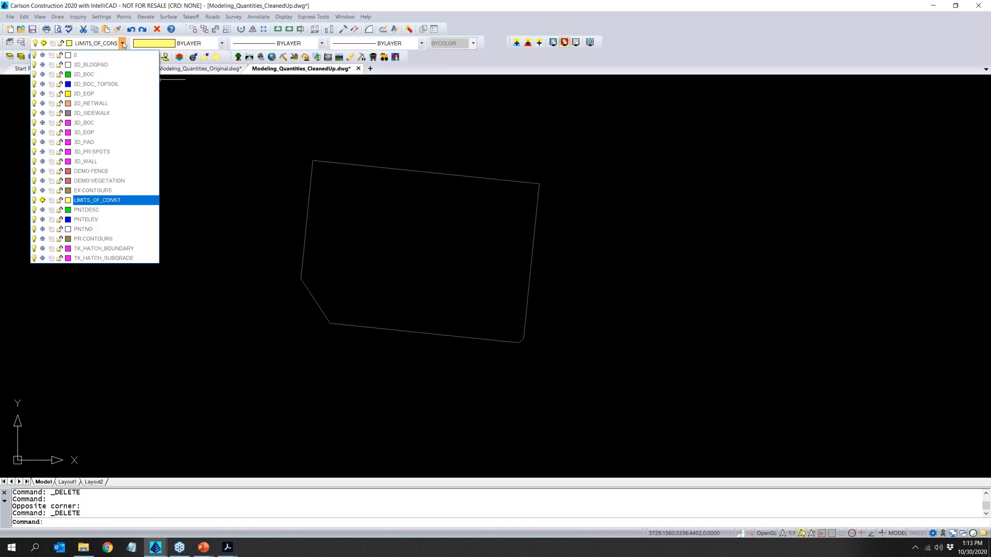
left_click(43, 65)
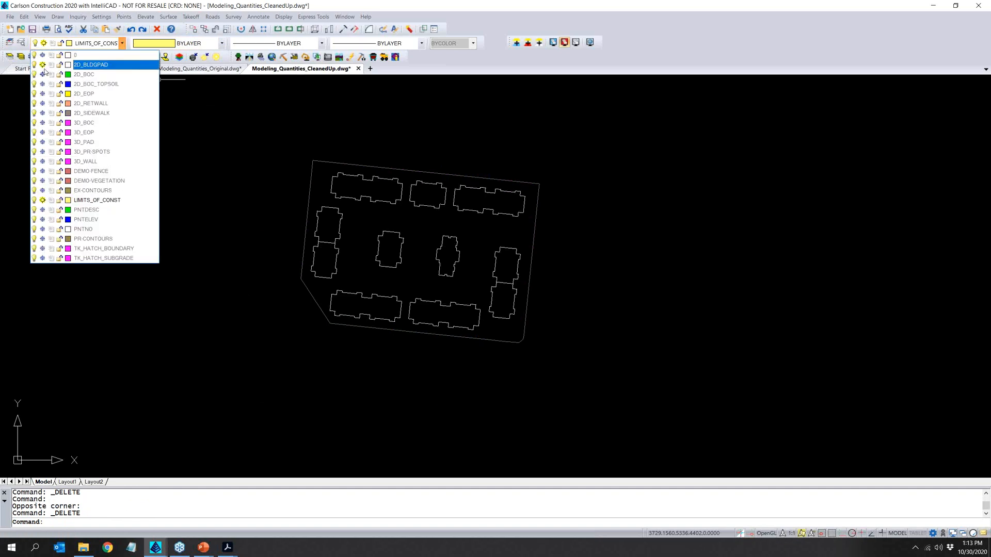
left_click(42, 84)
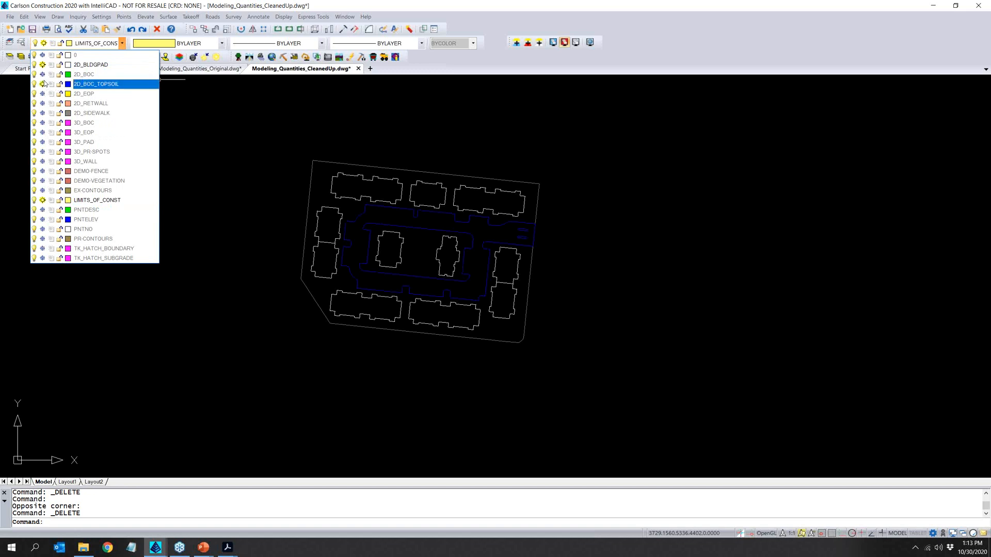
left_click(248, 222)
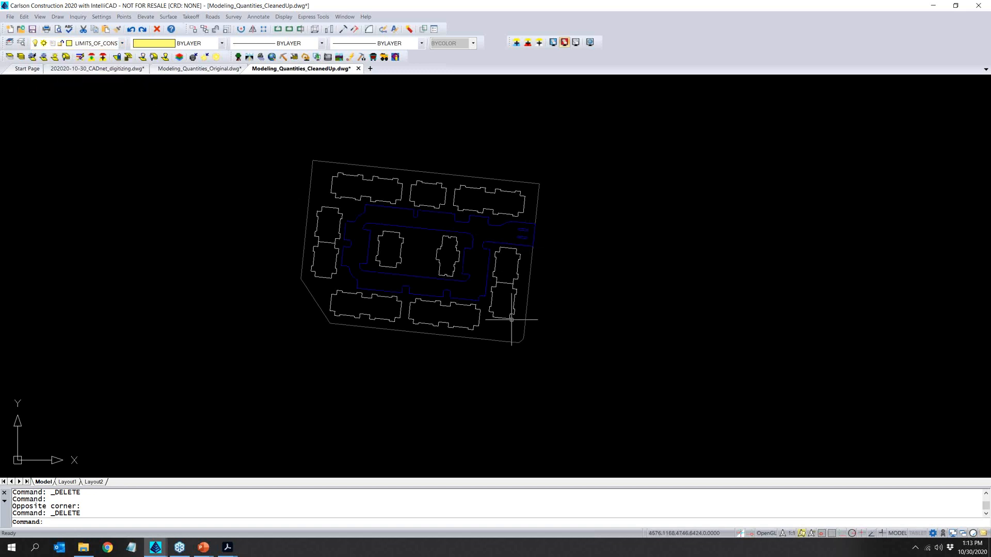
scroll(521, 325, "up", 1)
scroll(522, 326, "up", 1)
middle_click_drag(529, 251, 510, 307)
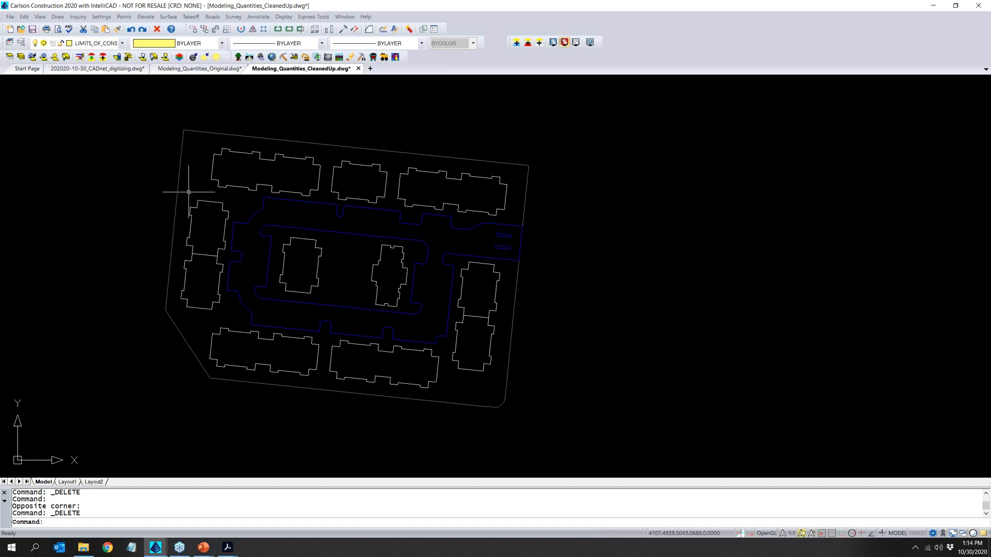
- Set the outer limits-of-construction outline as the topsoil removal perimeter, using the depth from Define Topsoil
left_click(195, 16)
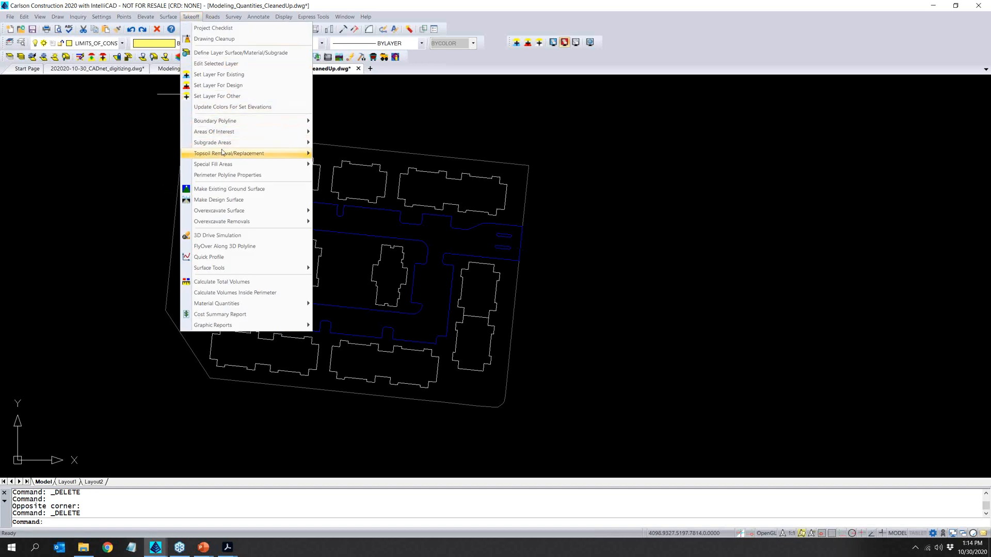
mouse_move(252, 154)
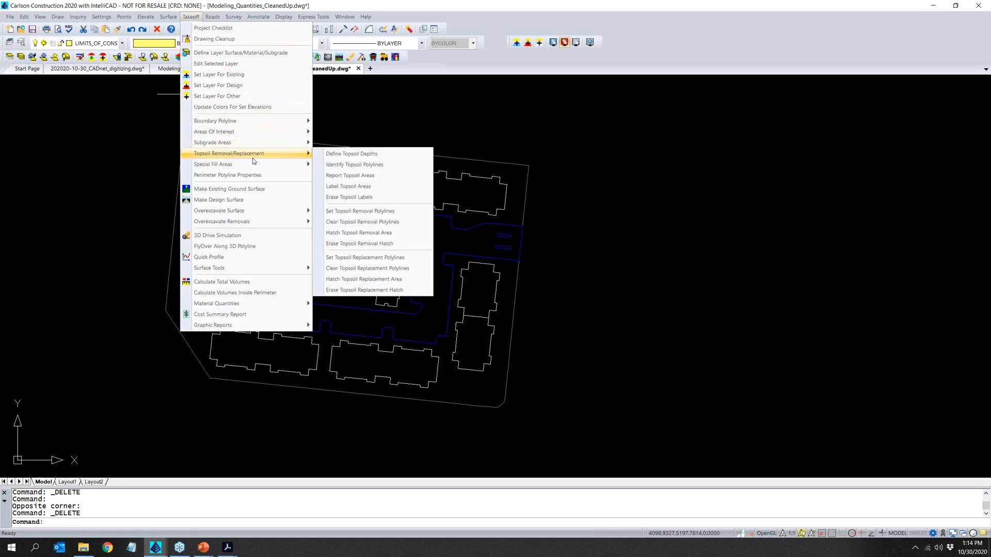
left_click(382, 211)
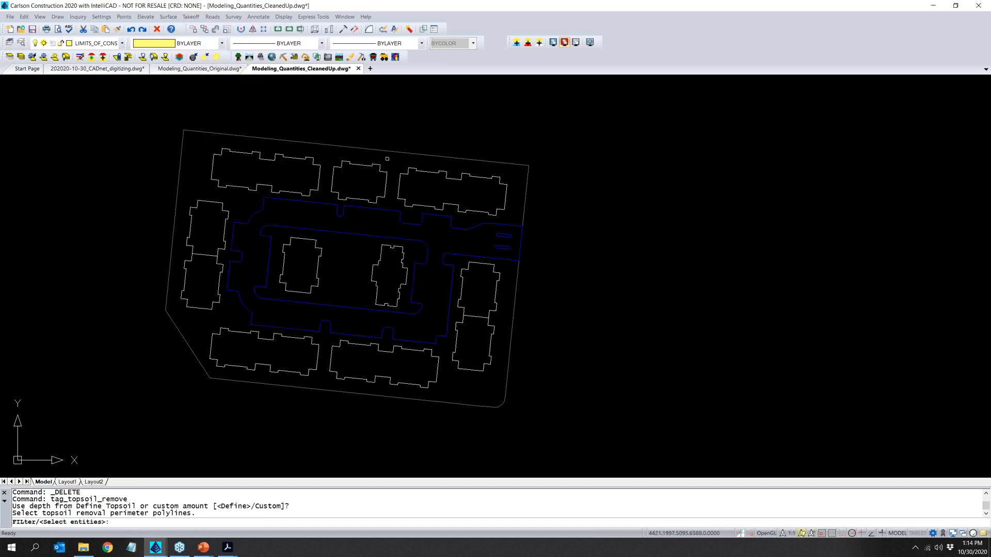
left_click(388, 152)
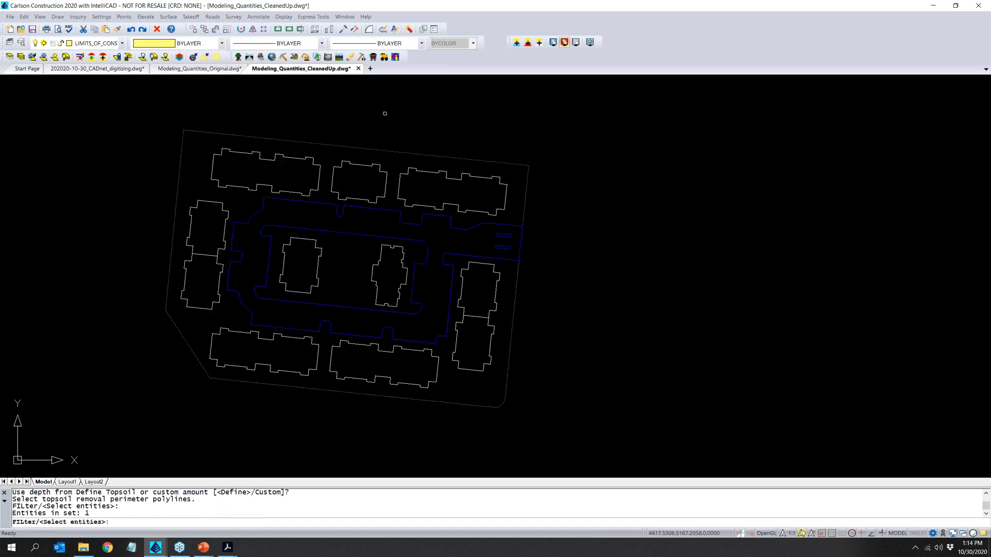
key("Return")
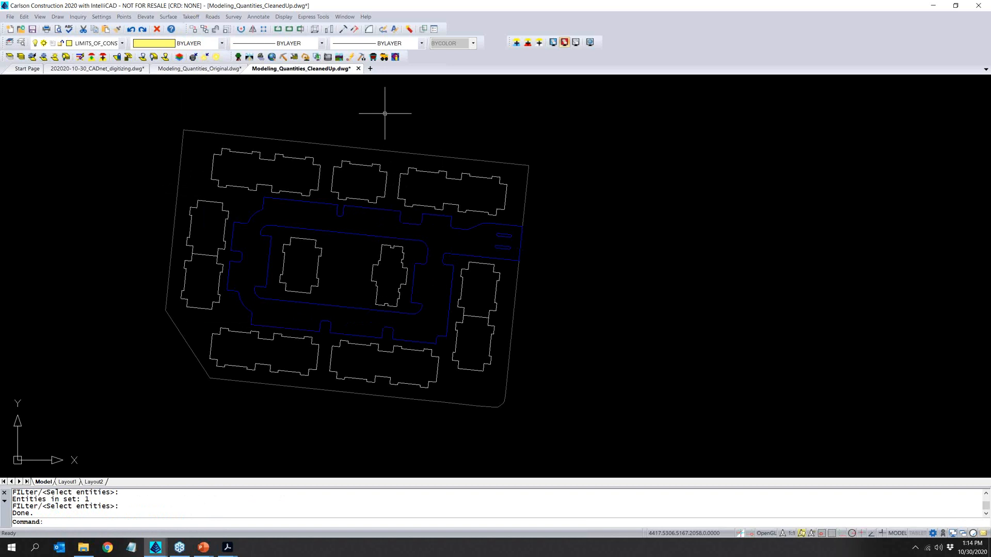
- Start setting the topsoil replacement polylines, using the depth from Define Topsoil
left_click(168, 16)
mouse_move(190, 16)
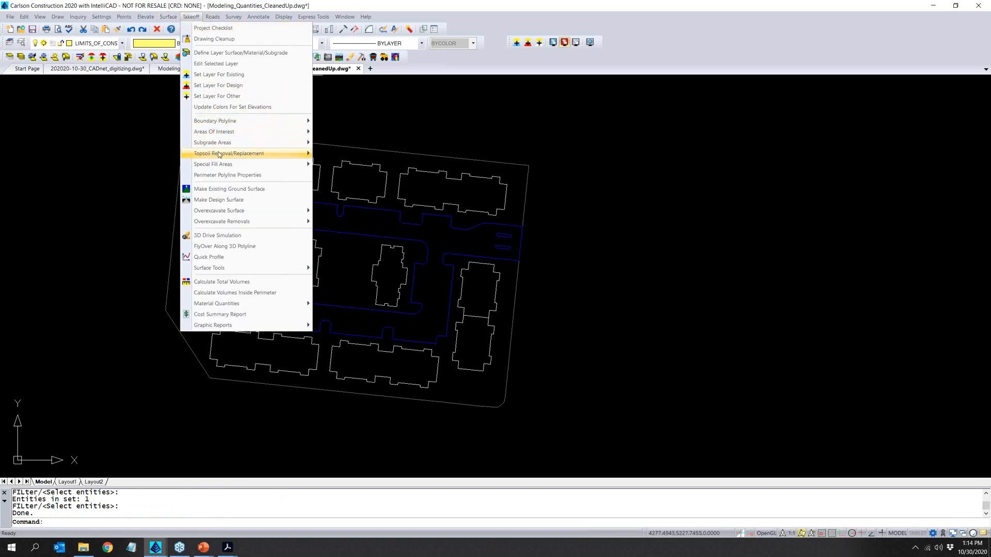
mouse_move(218, 153)
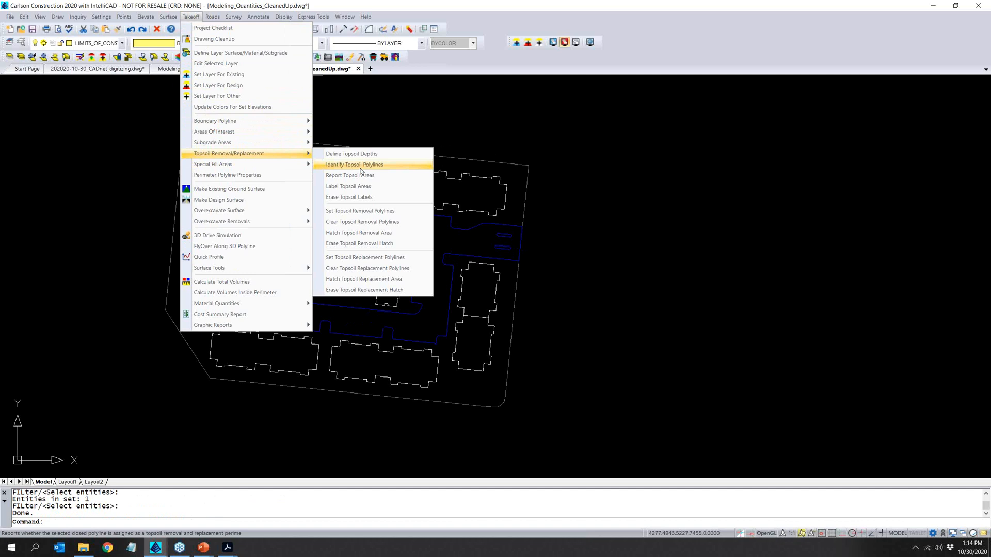
left_click(402, 260)
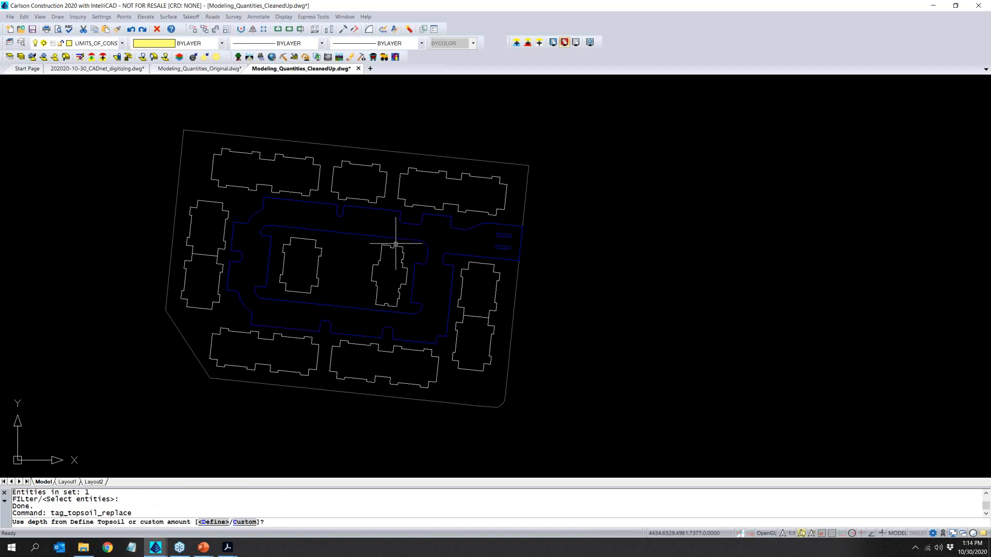
key("Return")
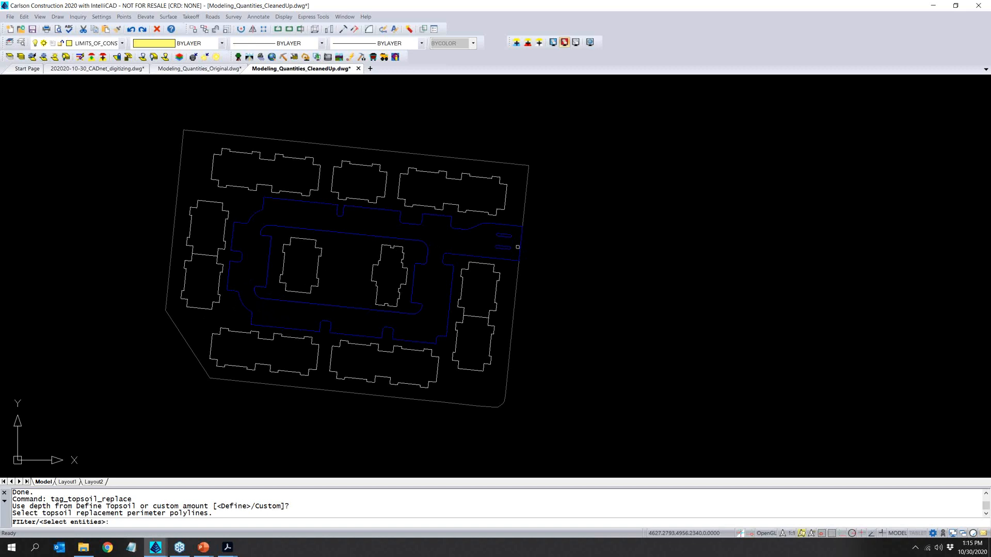
- Set all the building pad, curb and site limit outlines as topsoil replacement perimeters, using the depth from Define Topsoil
key("Return")
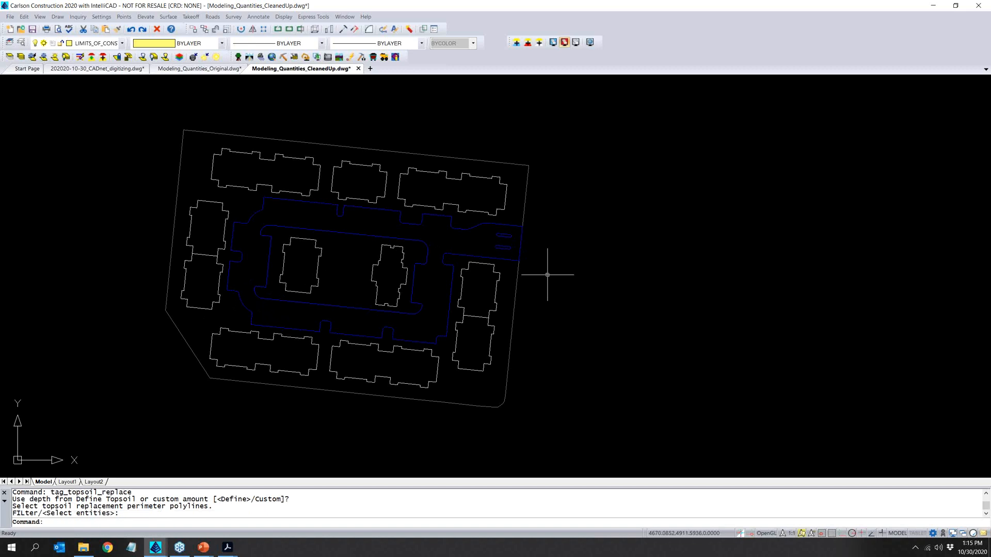
right_click(544, 275)
left_click(603, 284)
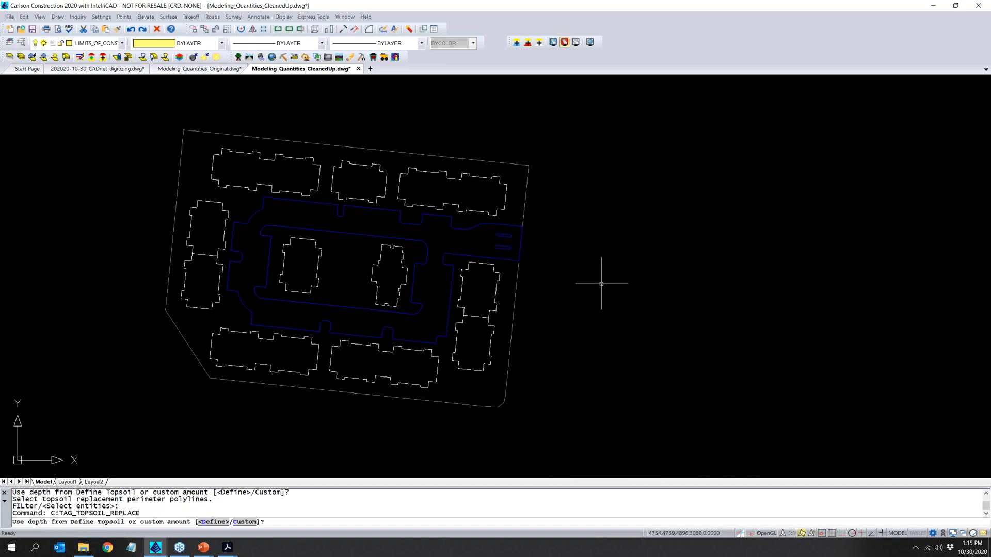
left_click(597, 423)
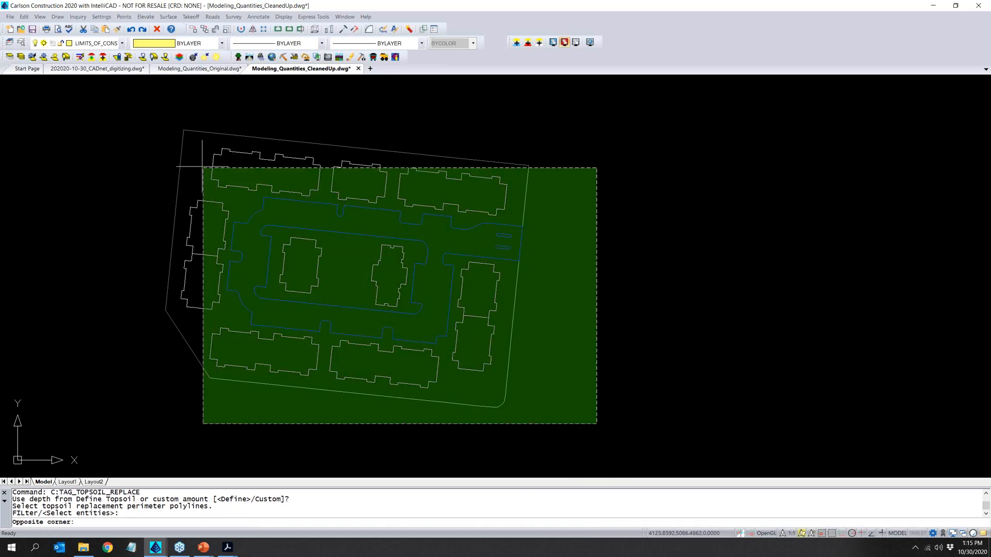
left_click(151, 123)
key("Return")
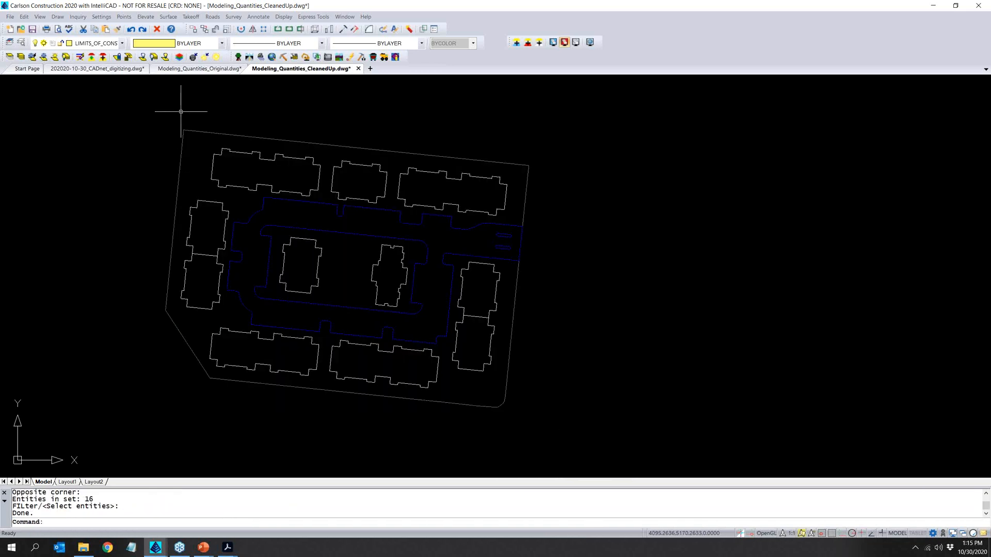
- Hatch the topsoil removal area to check its extent, and erase that removal hatch
left_click(191, 16)
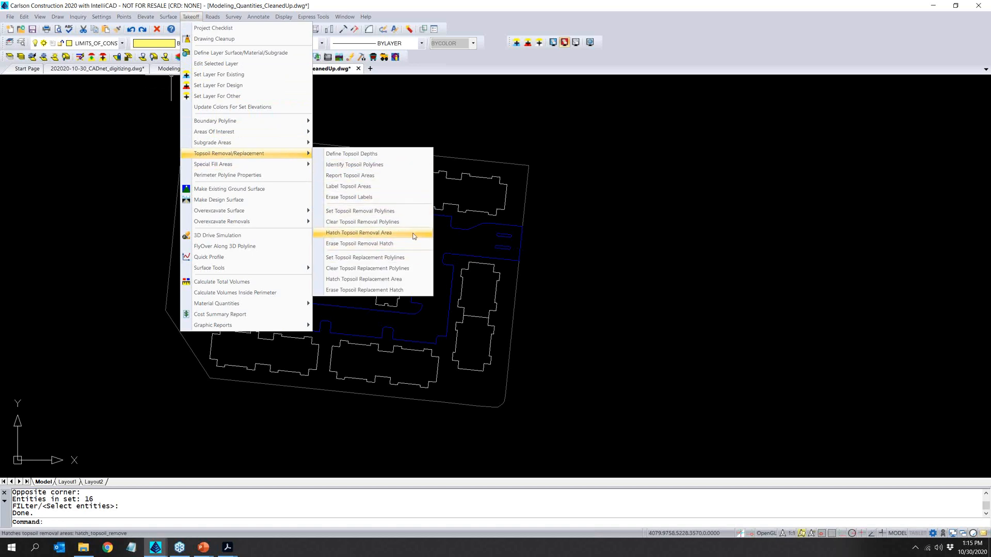
left_click(414, 236)
left_click(470, 305)
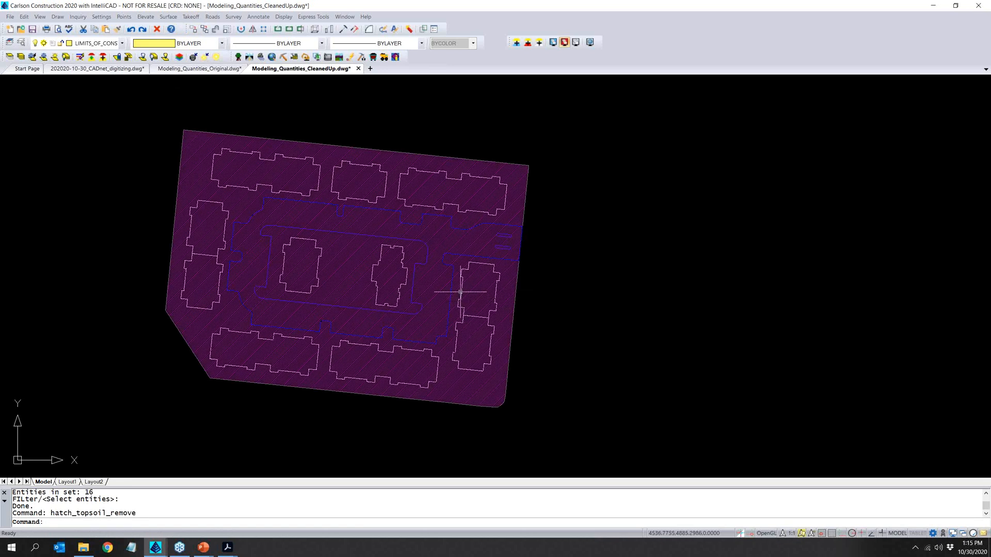
left_click(190, 17)
mouse_move(240, 153)
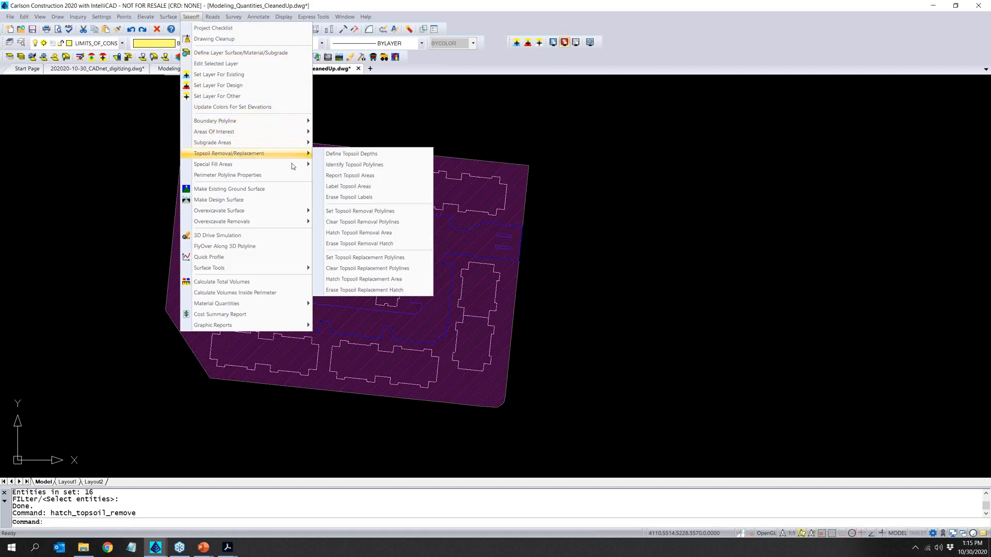
left_click(364, 244)
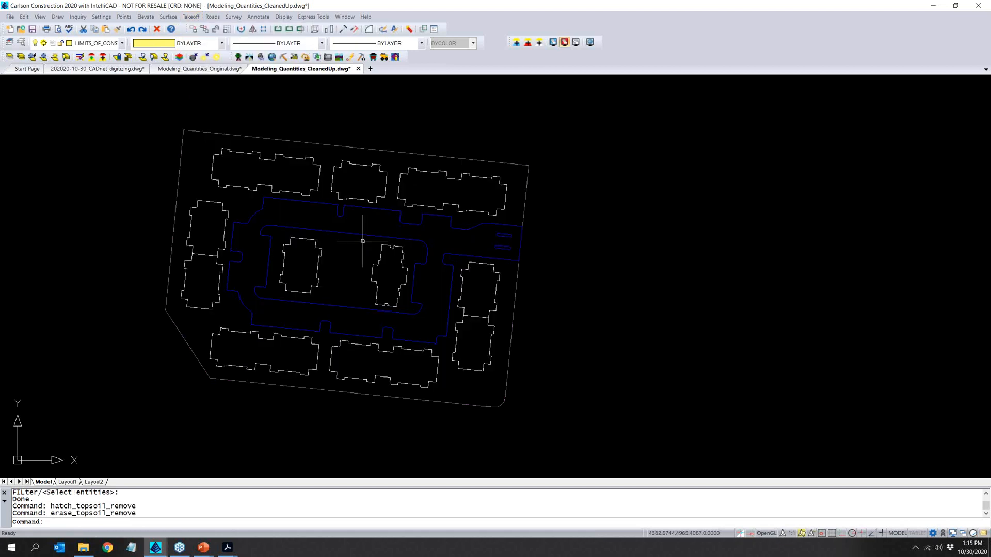
- Hatch the topsoil replacement area with the ANSI31 pattern and automatic scale to check it, and erase the replacement hatch
left_click(201, 19)
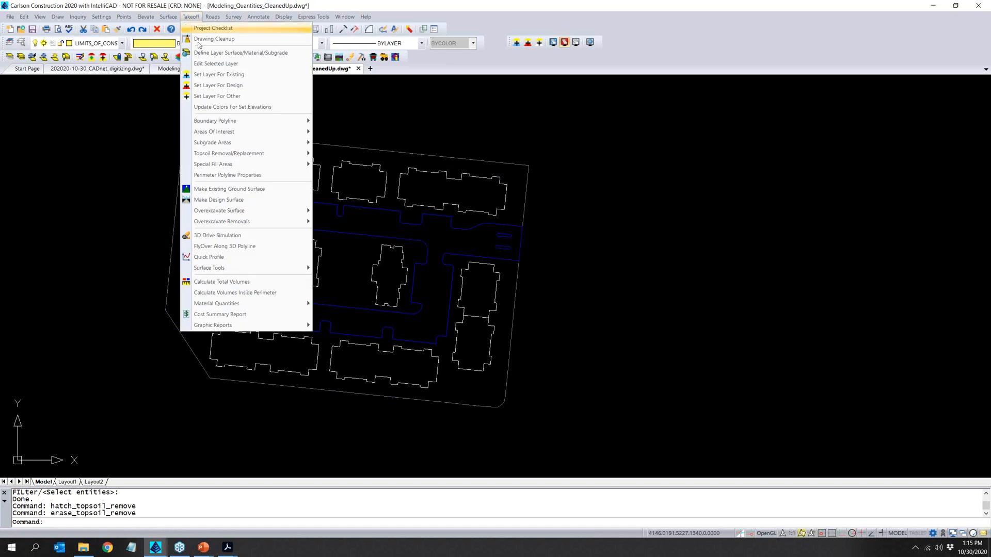
mouse_move(232, 153)
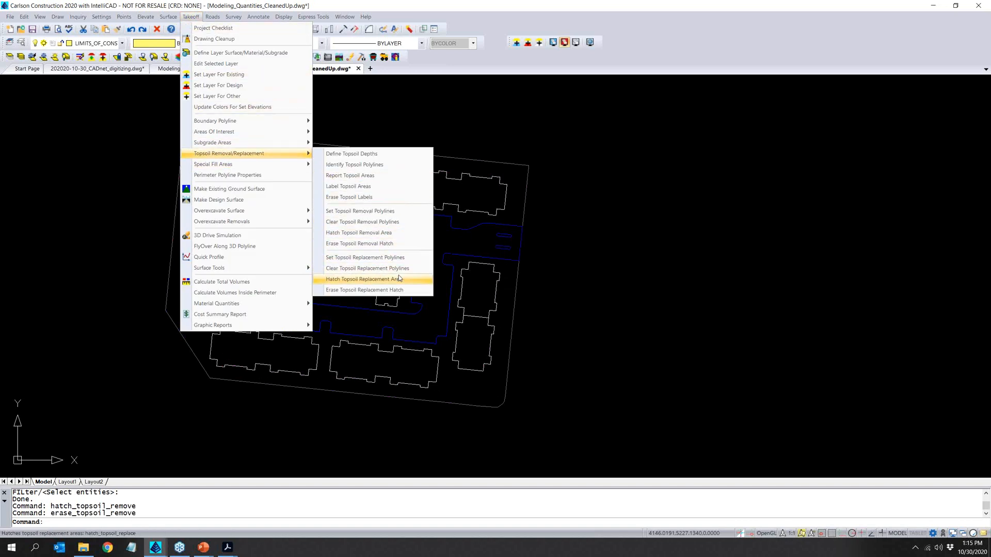
left_click(399, 277)
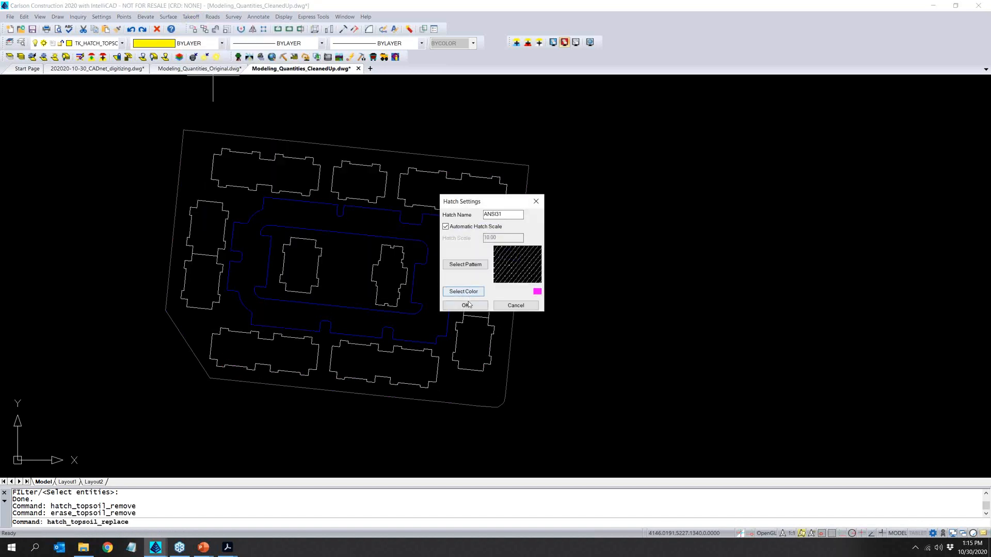
left_click(465, 305)
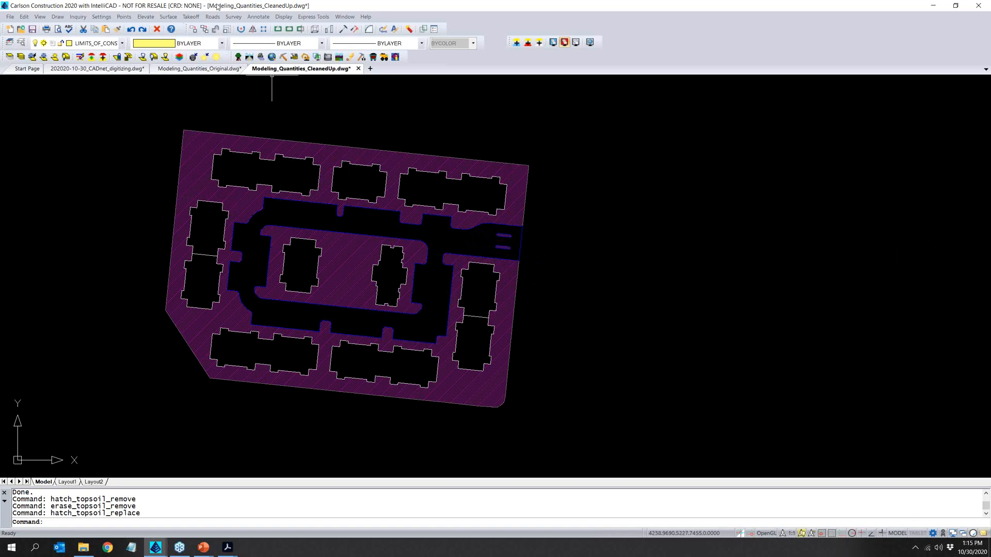
left_click(191, 16)
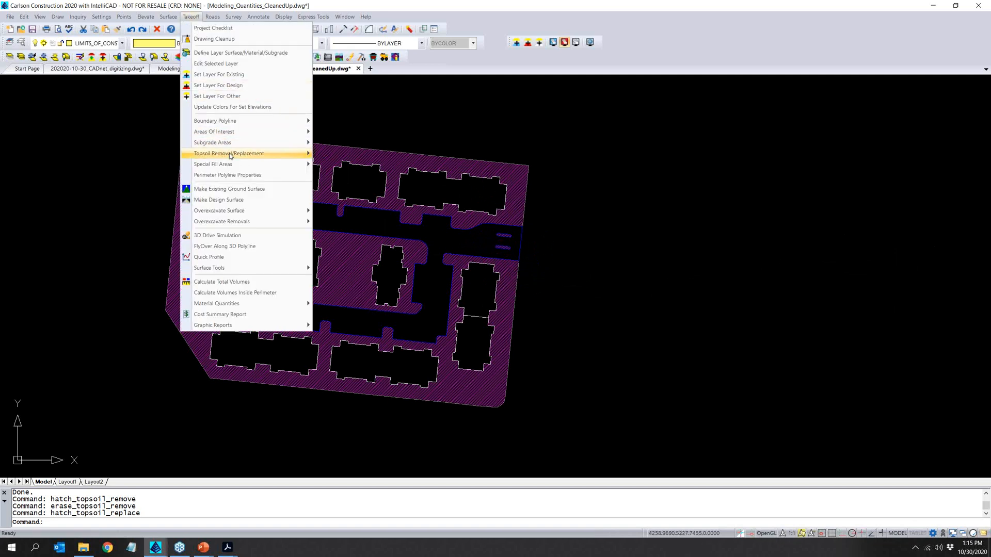
mouse_move(233, 154)
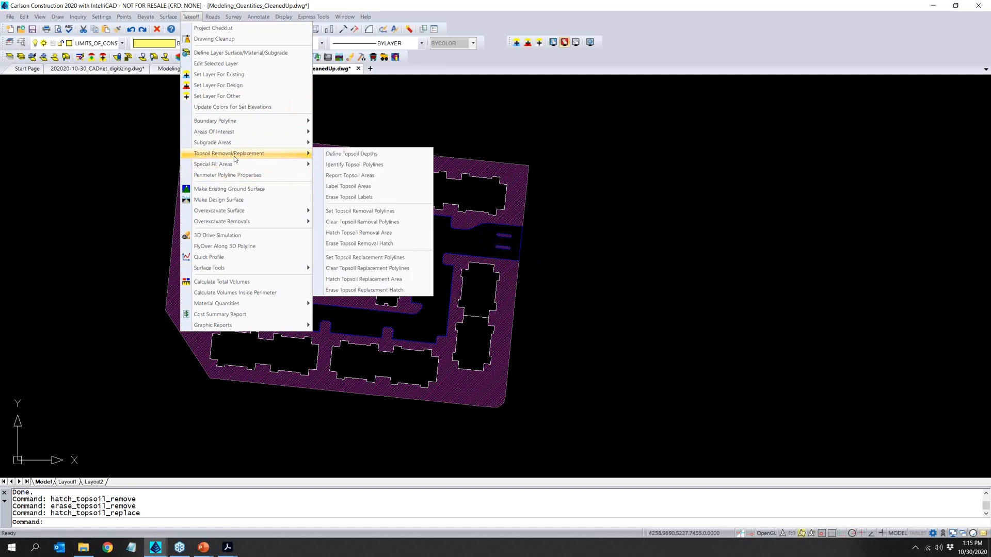
left_click(374, 291)
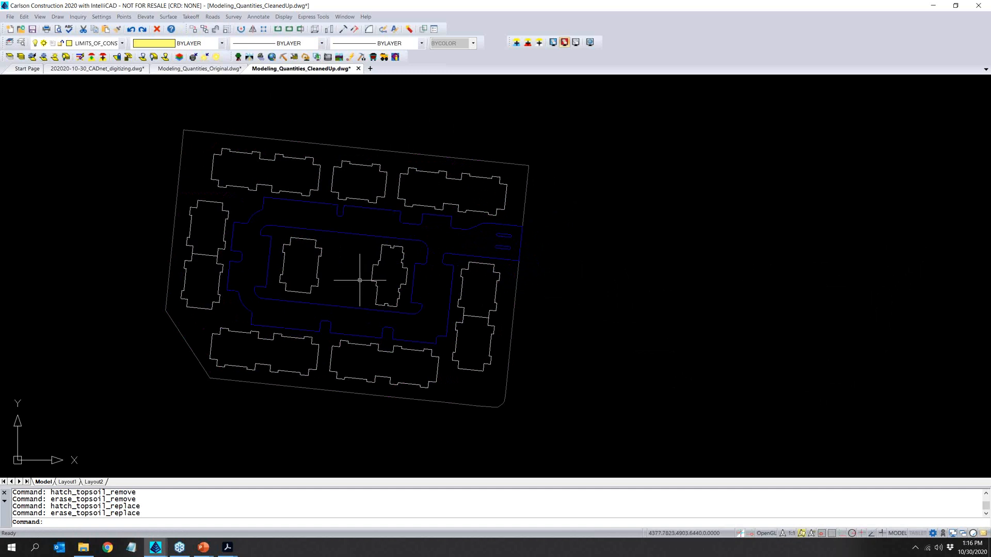
- Save the drawing and review the project checklist for the remaining takeoff tasks
left_click(37, 32)
left_click(169, 16)
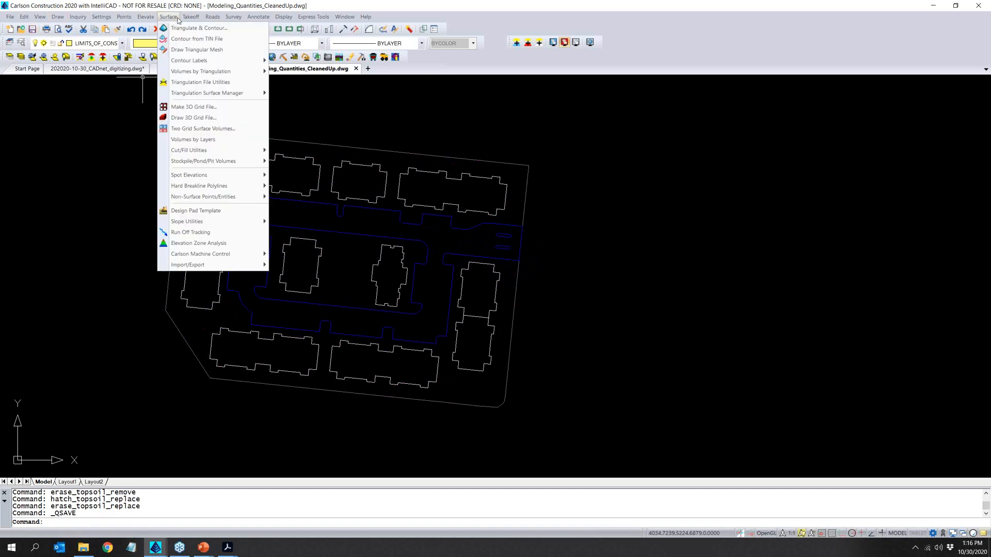
left_click(198, 28)
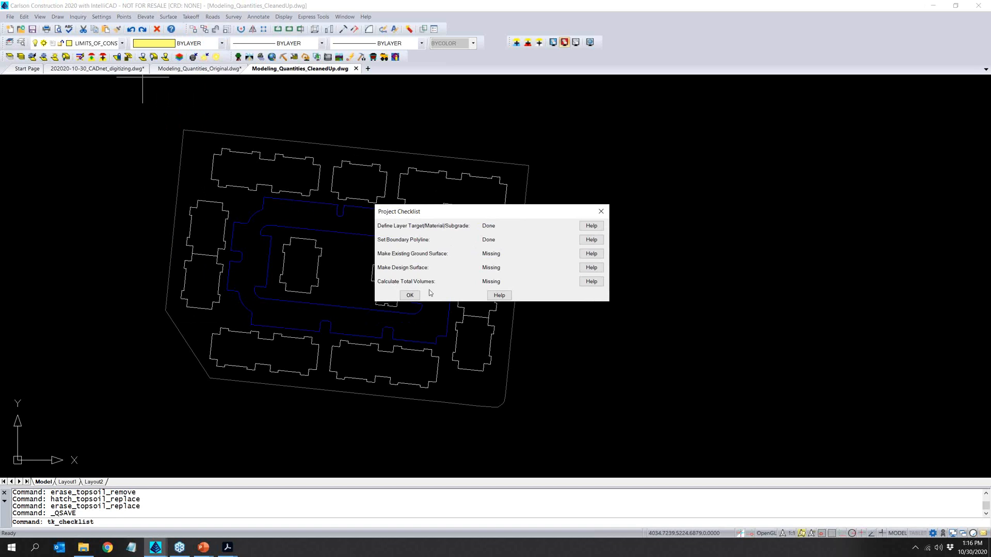
left_click(410, 295)
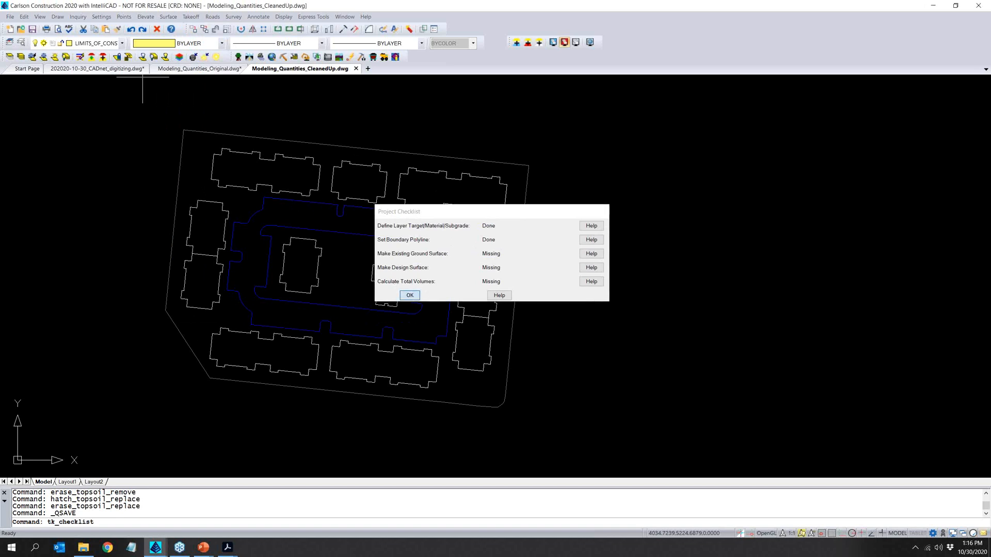
- Make the existing ground surface and the design surface from their target layers
left_click(190, 17)
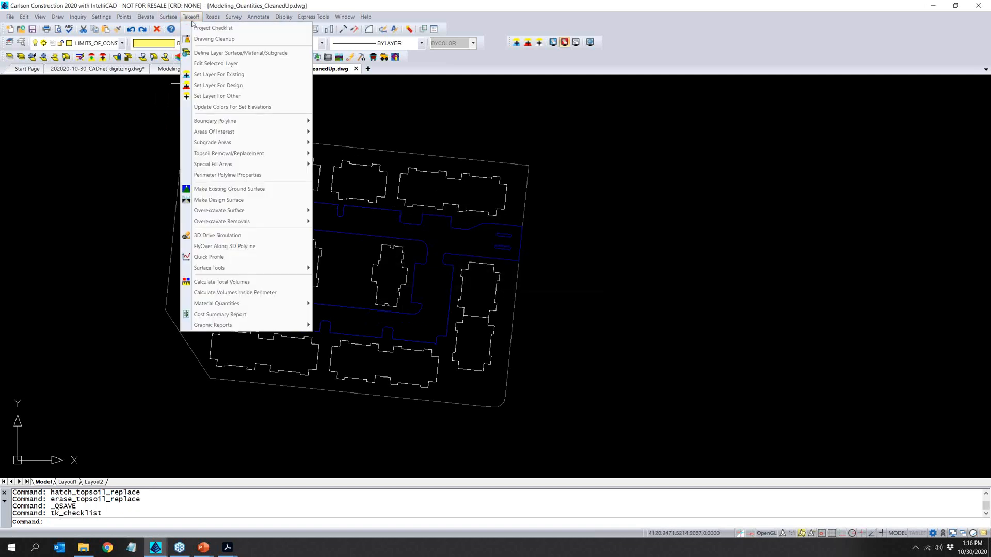
left_click(194, 190)
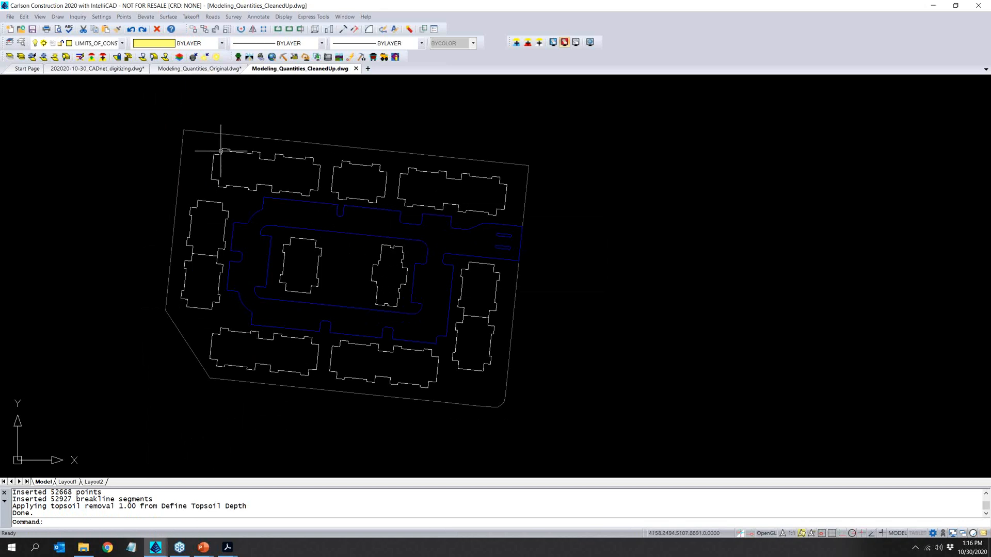
left_click(191, 17)
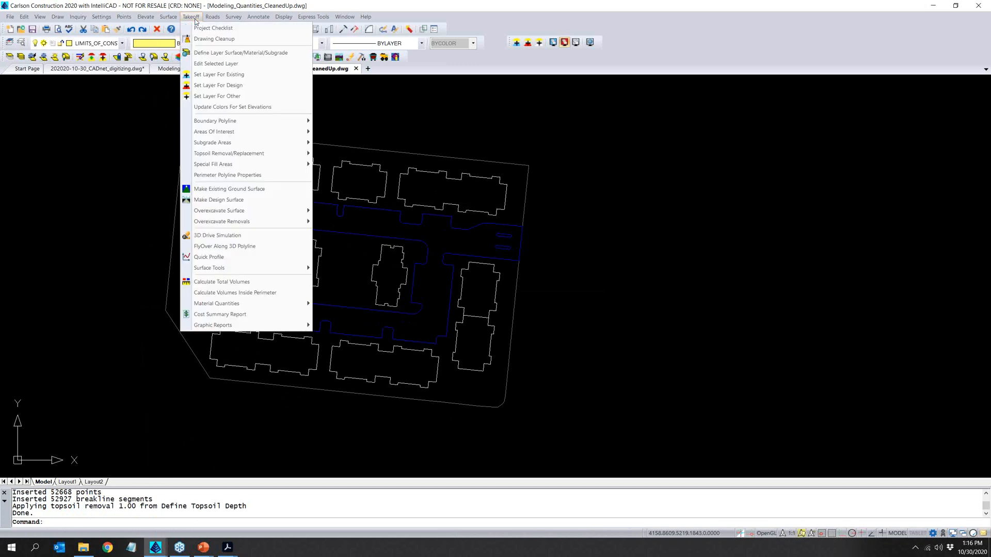
mouse_move(223, 142)
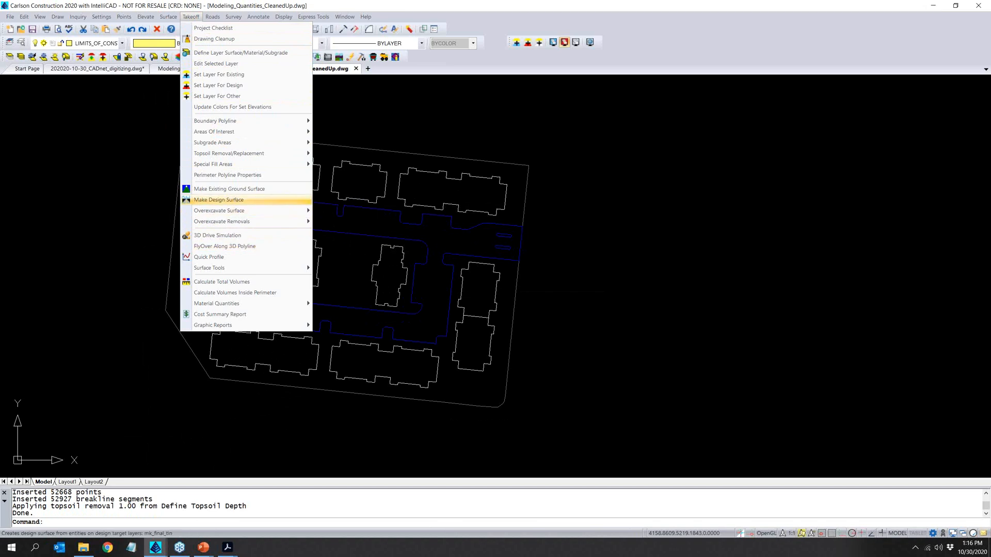
left_click(235, 200)
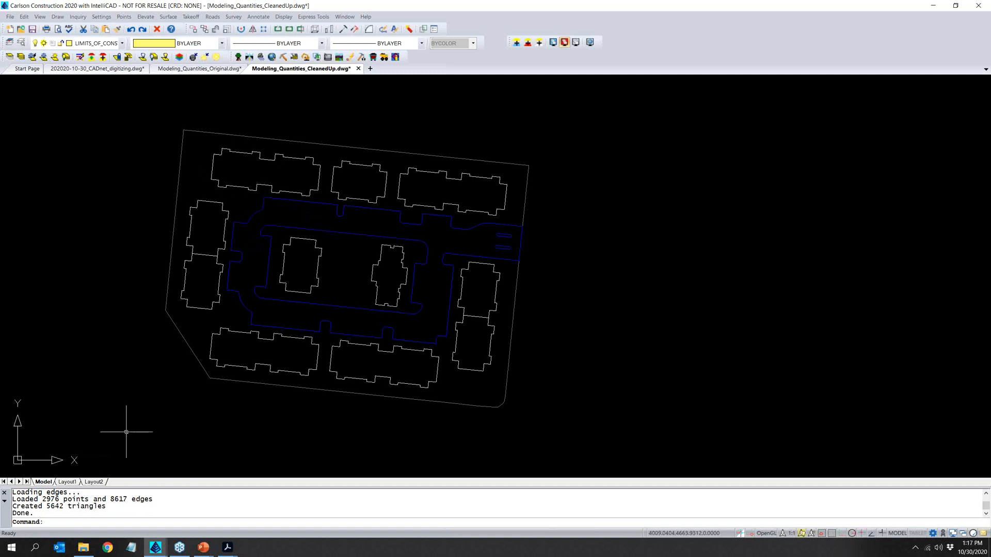
- Calculate the total volumes with cut swell and fill shrink factors of 1.000, and review the full Volumes Report
left_click(169, 16)
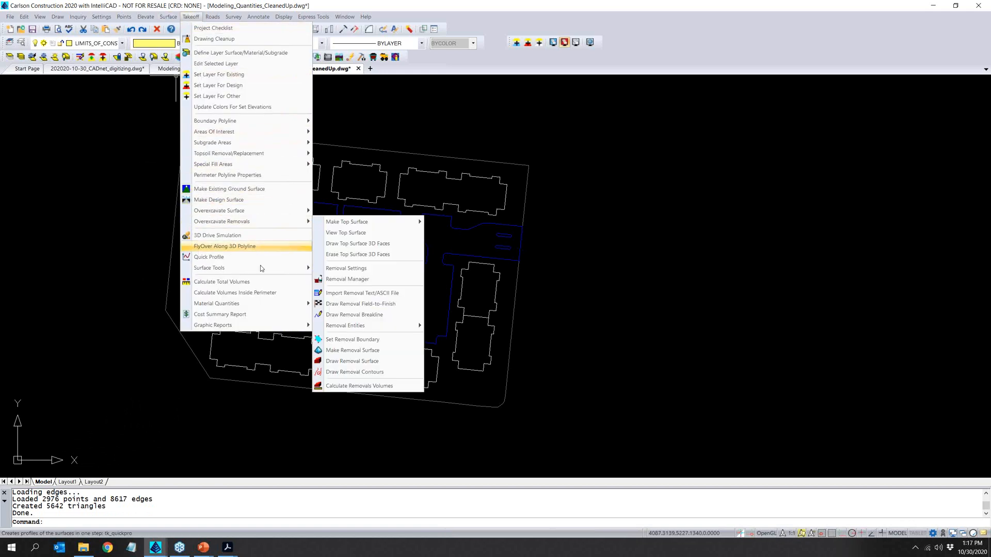
left_click(270, 284)
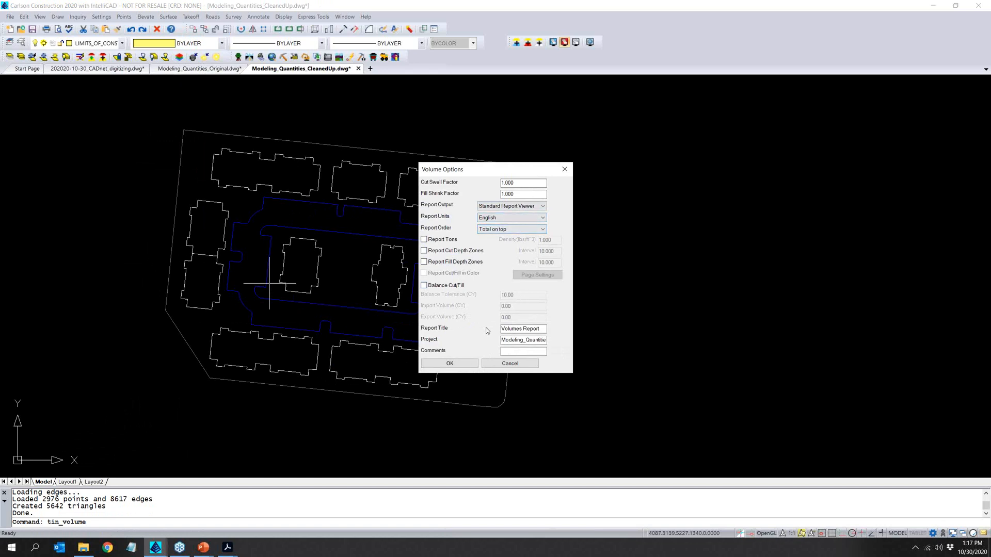
left_click(446, 364)
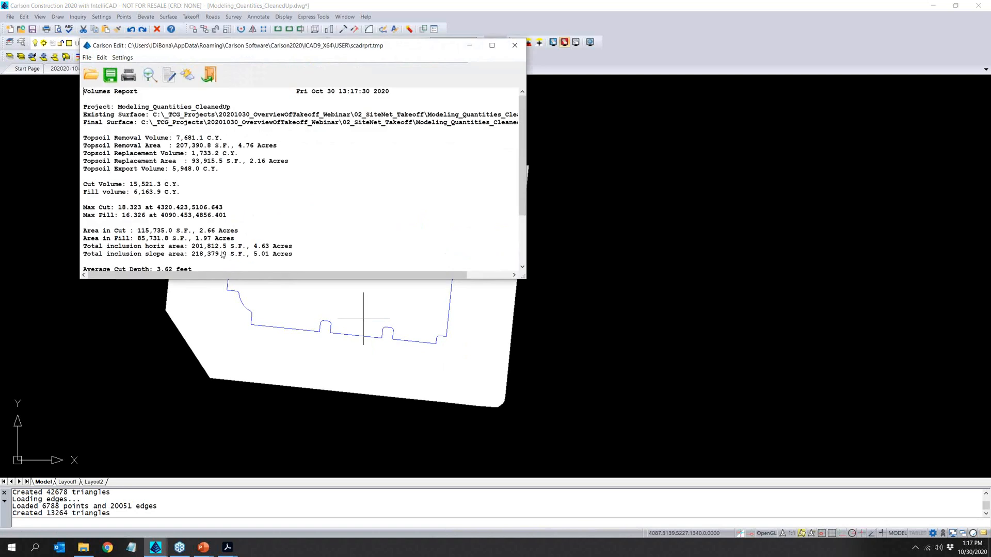
left_click_drag(279, 279, 307, 392)
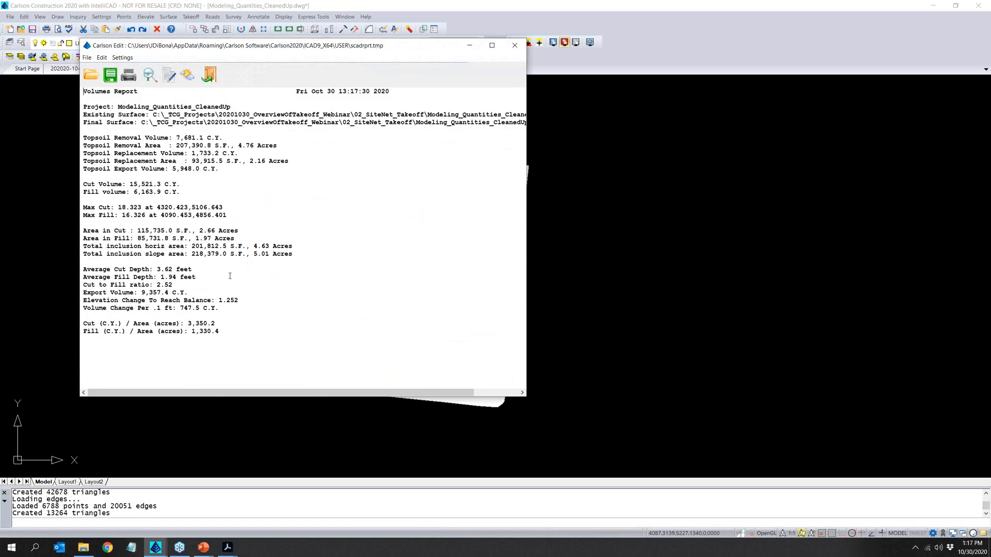
left_click(209, 75)
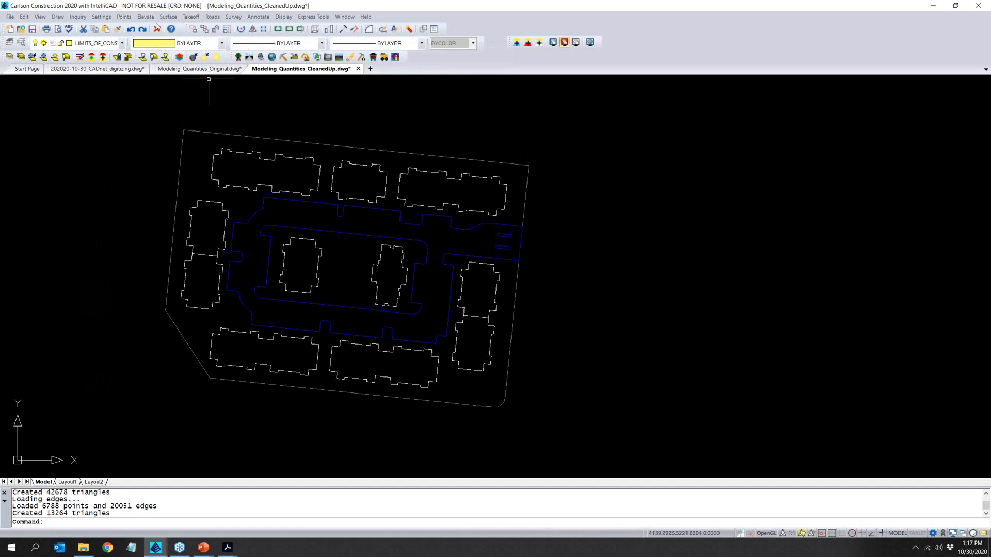
- Generate the standard material quantities report for the entire drawing, limited by the boundary, and review its breakout quantities
left_click(190, 16)
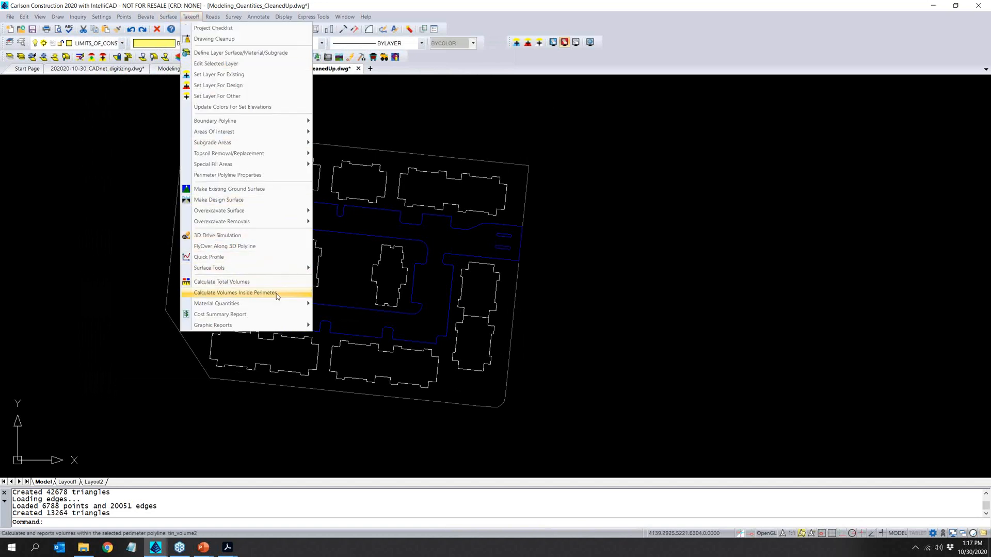
mouse_move(280, 305)
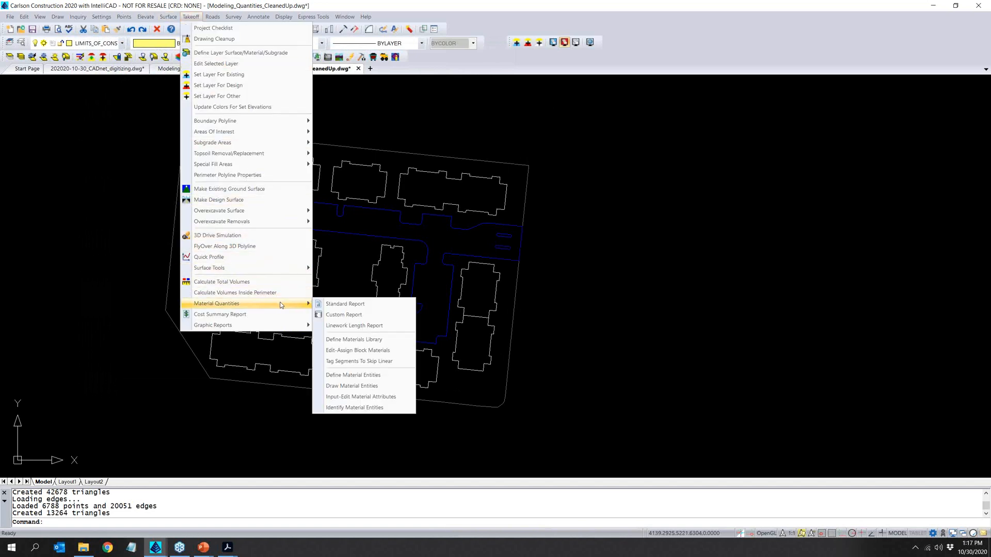
left_click(356, 310)
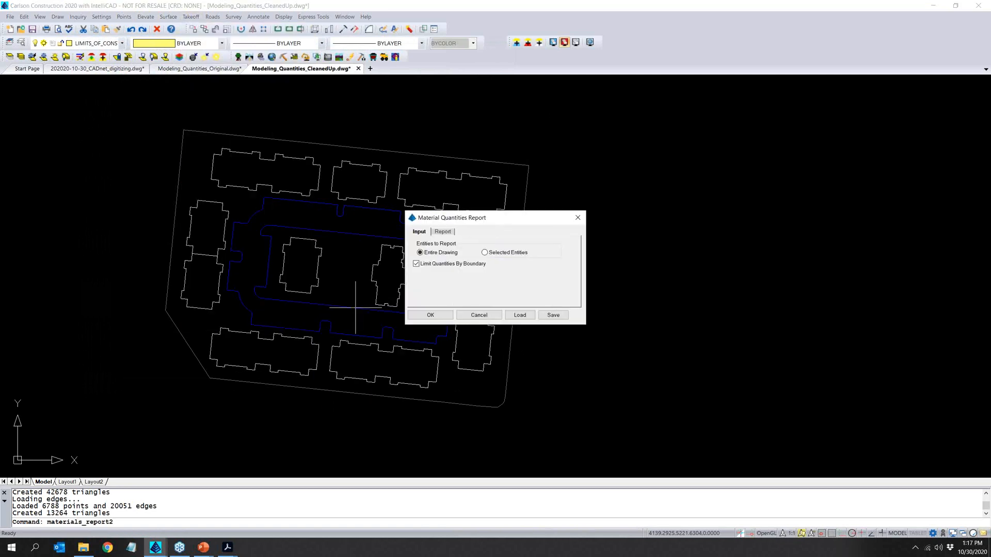
left_click(430, 315)
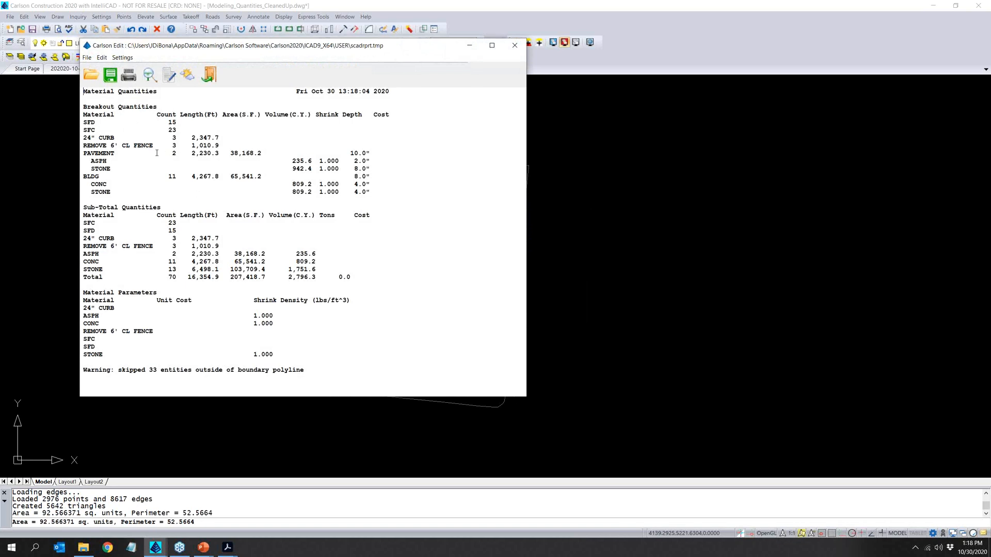
double_click(175, 138)
mouse_move(221, 51)
left_mouse_down()
mouse_move(472, 89)
mouse_move(545, 84)
mouse_move(325, 312)
mouse_move(326, 165)
mouse_move(283, 95)
left_mouse_up()
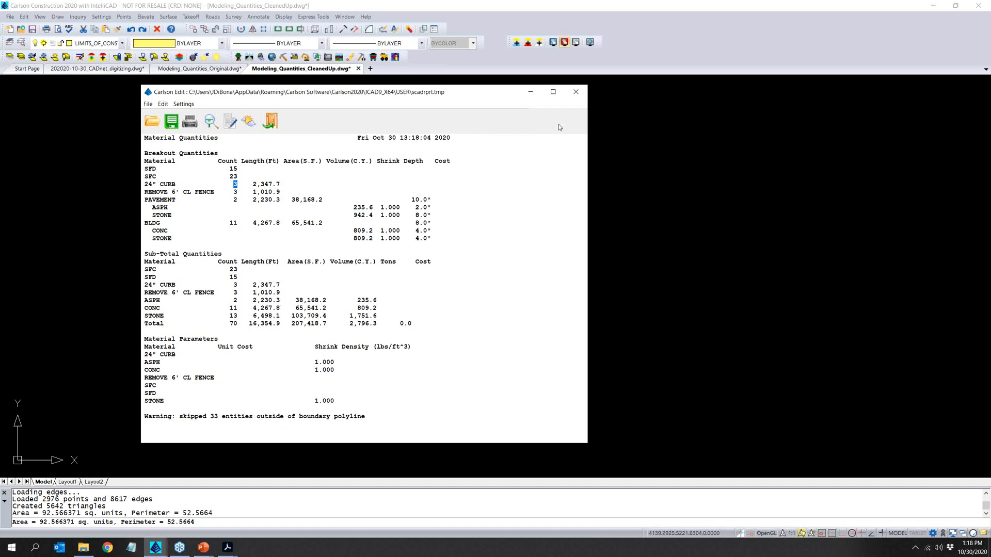
left_click(575, 92)
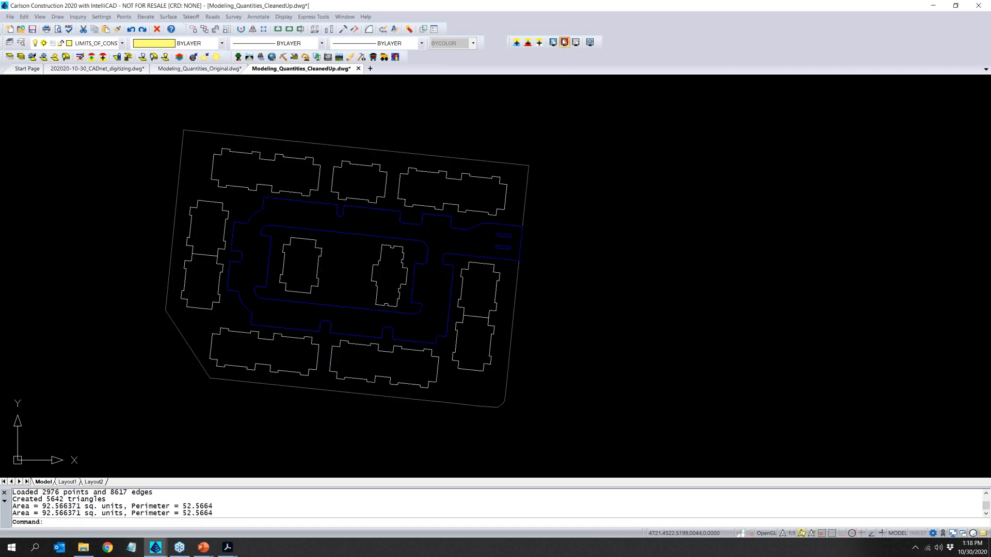
left_click(576, 45)
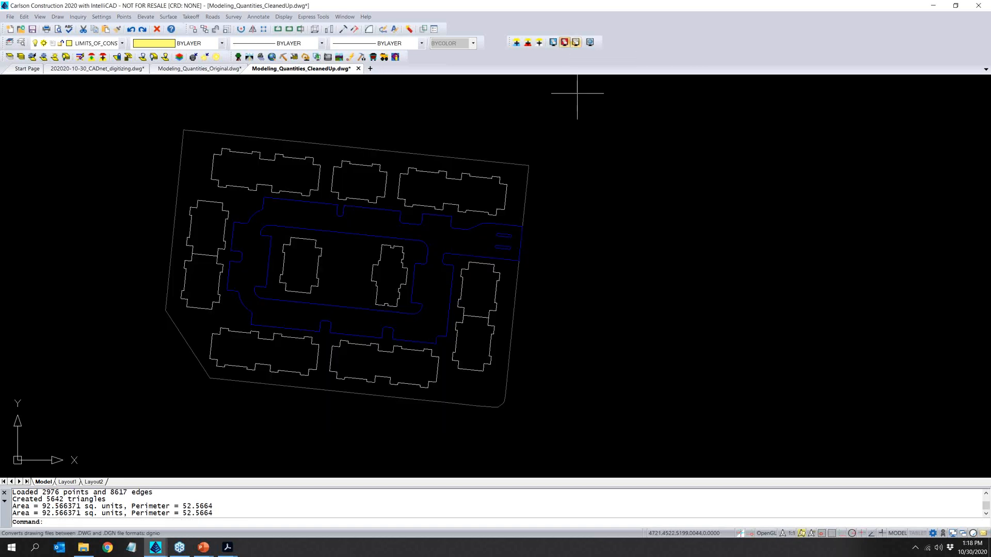
- Toggle the existing, design and other drawing displays, leaving the existing and design drawings shown together with the other drawing hidden
left_click(564, 43)
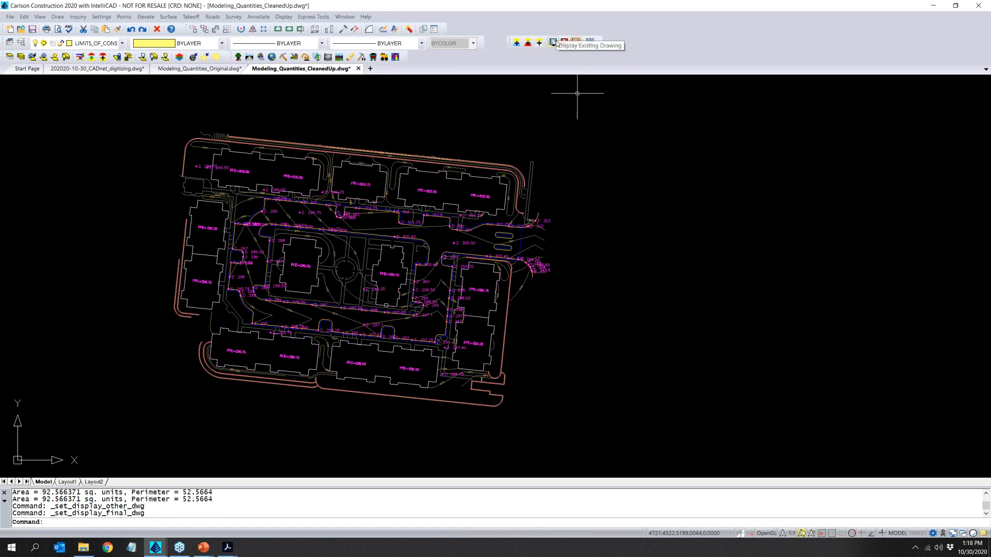
left_click(554, 44)
left_click(553, 43)
left_click(575, 43)
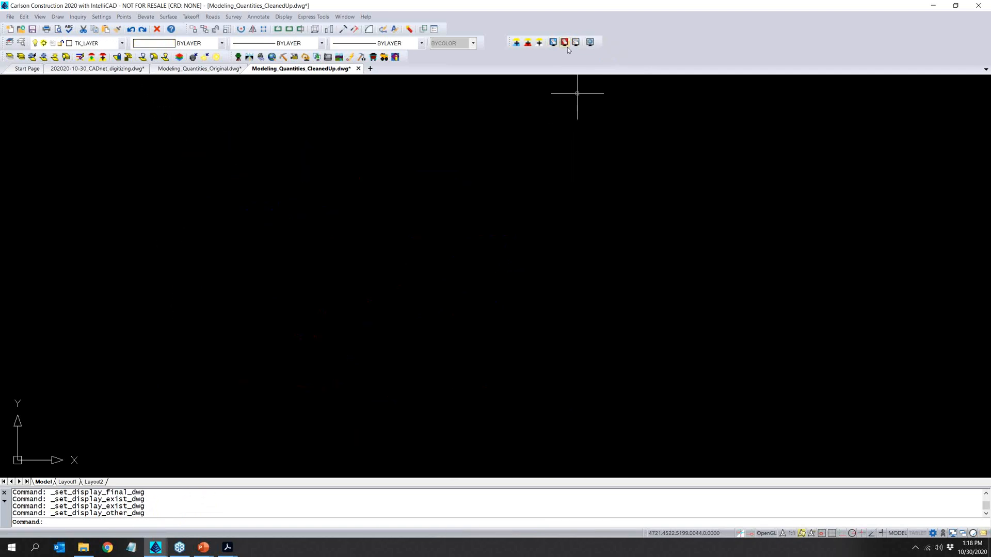
left_click(564, 43)
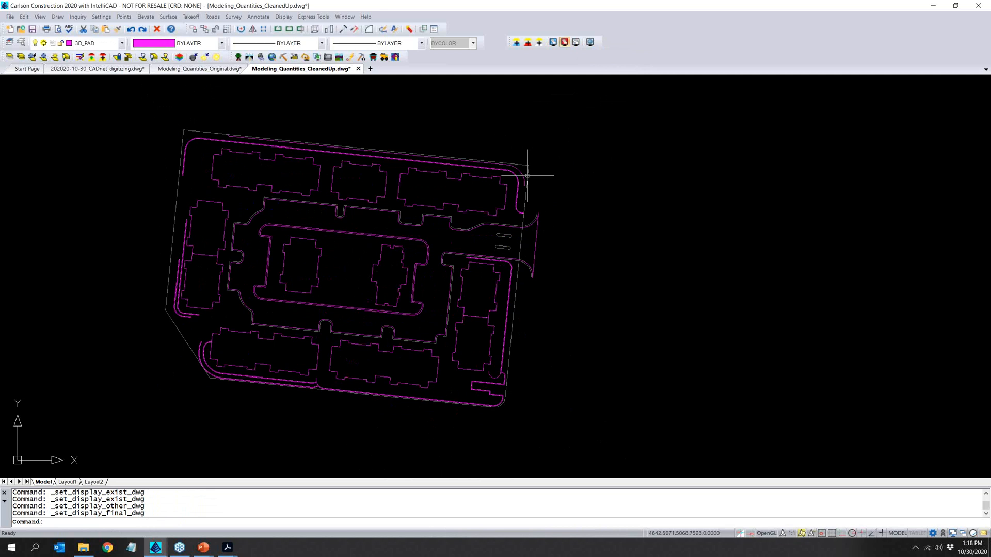
left_click(553, 43)
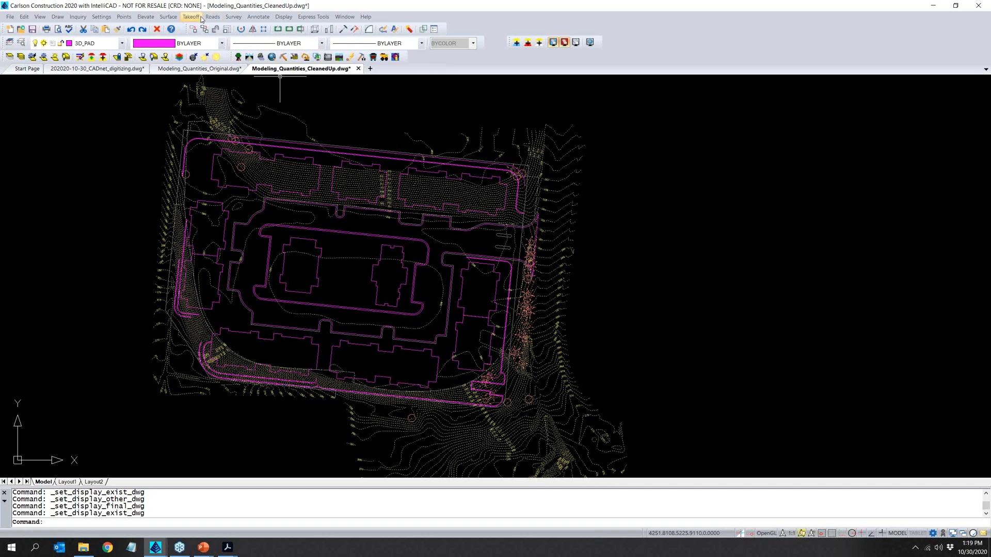
- Run the Surface Inspector over the site to examine the existing, topsoil, unadjusted design and target design elevations
left_click(190, 16)
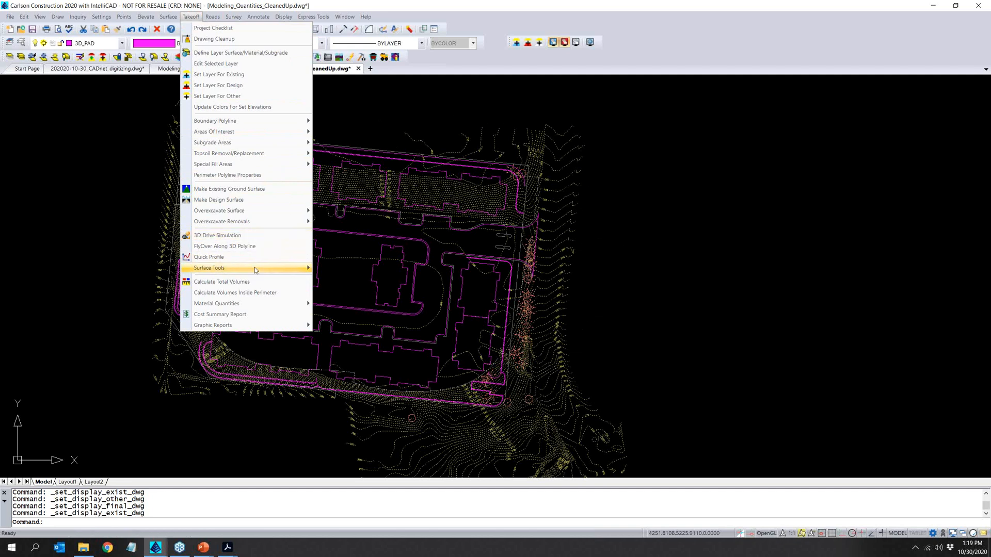
mouse_move(255, 267)
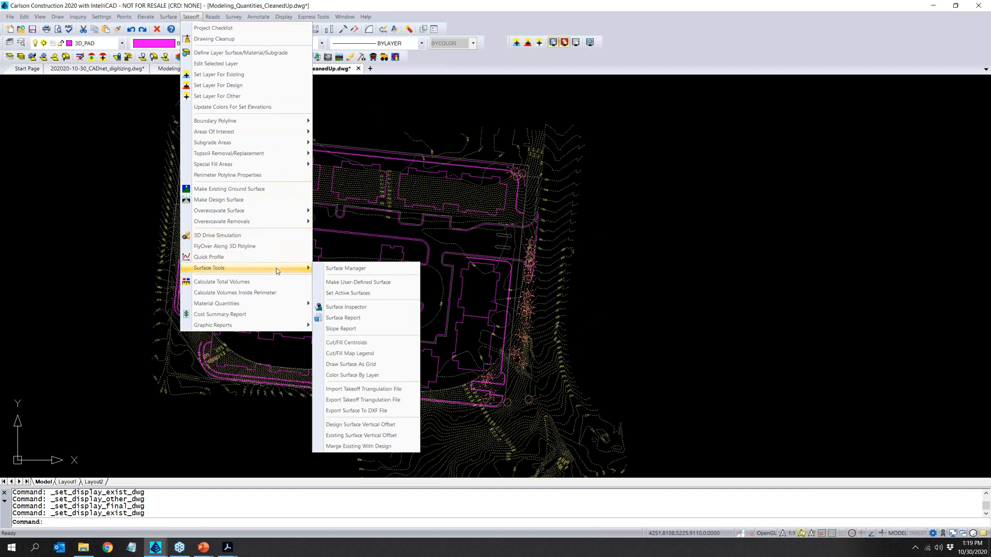
left_click(375, 310)
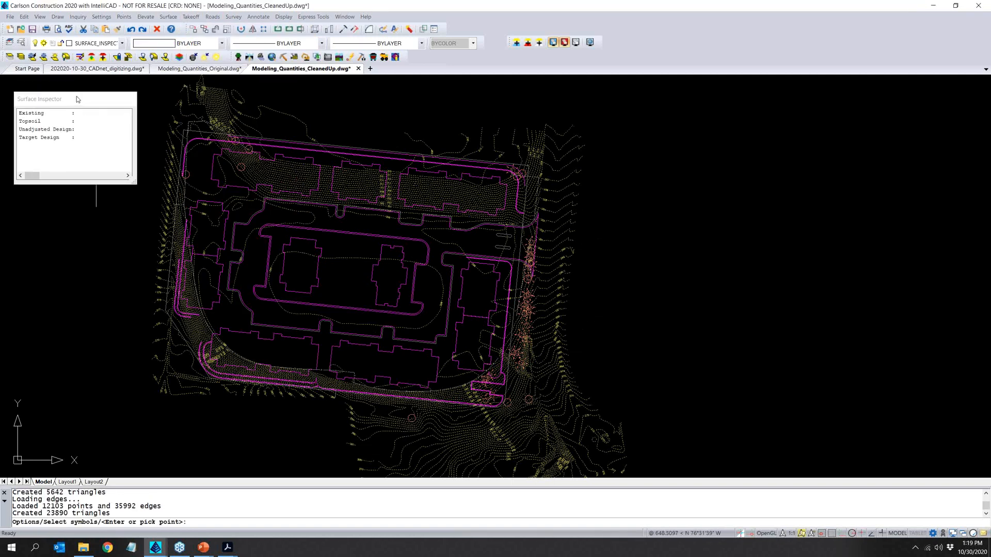
left_click_drag(134, 182, 142, 191)
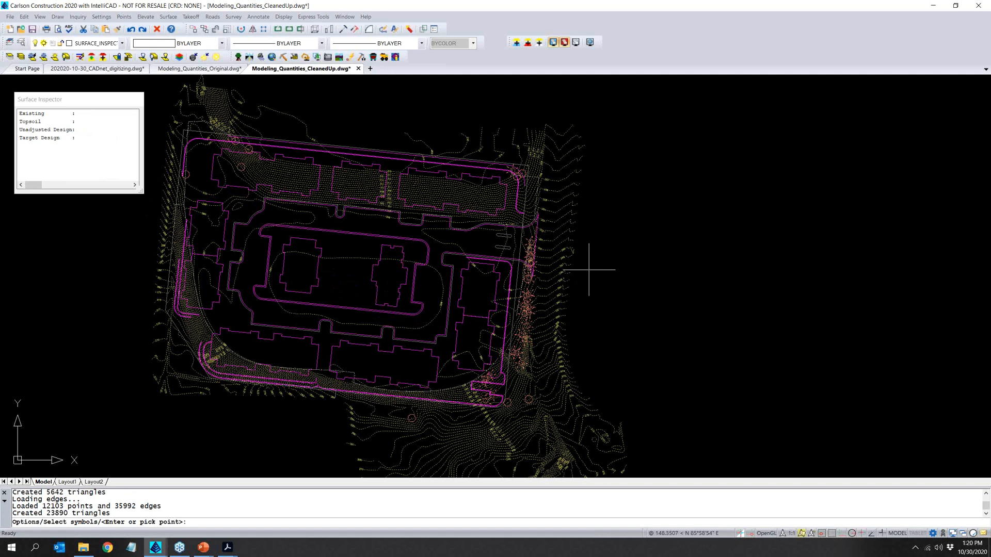
key("Return")
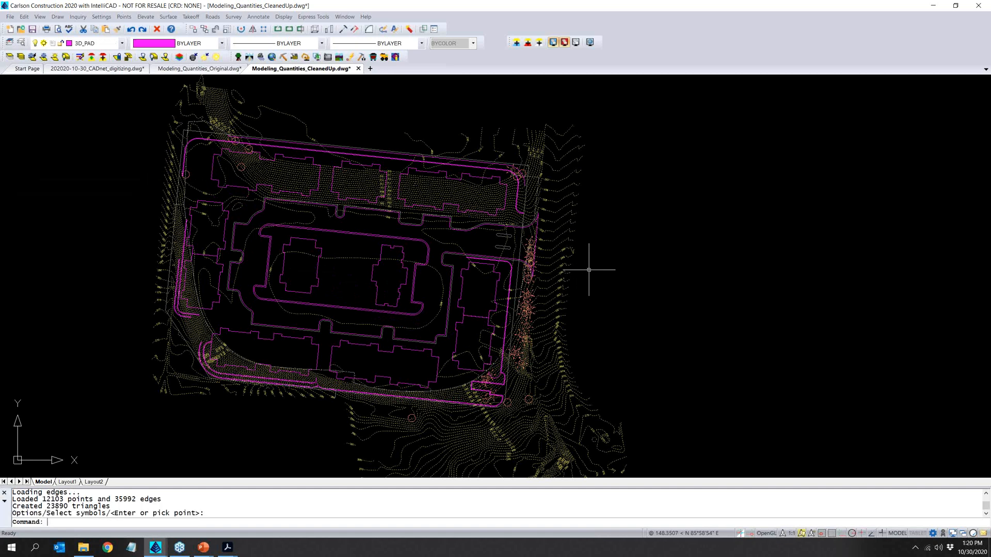
- Place a cut/fill map color legend at size 10.0 in the empty area east of the site
left_click(191, 16)
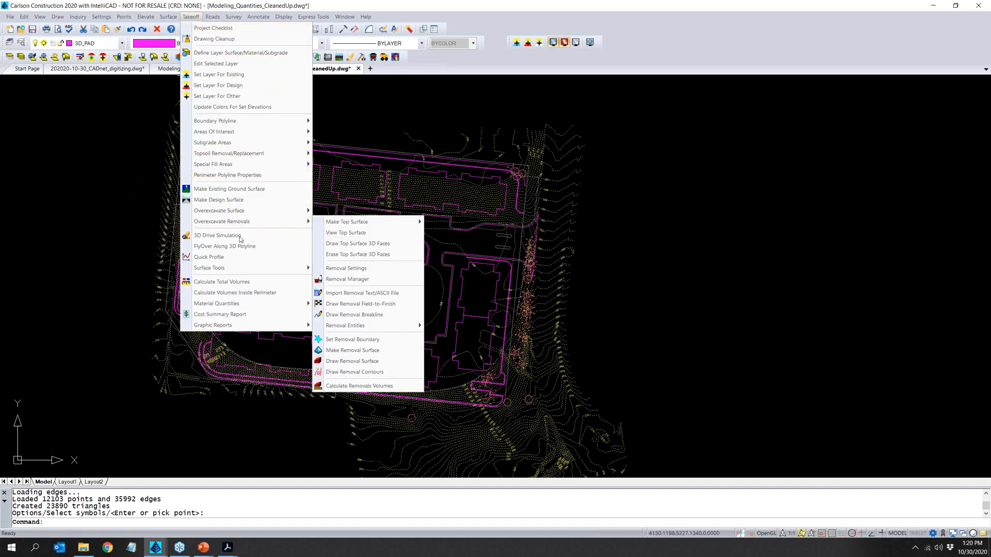
mouse_move(240, 272)
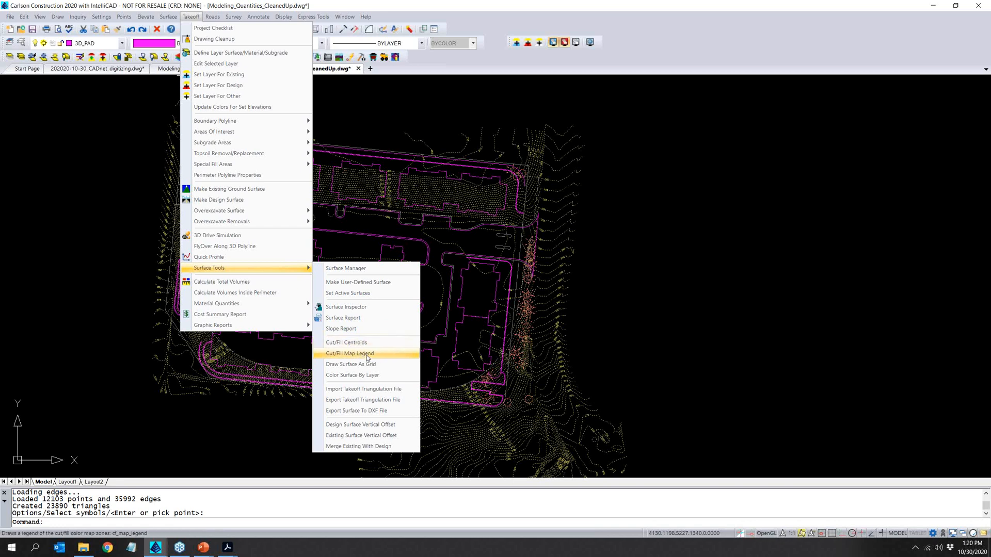
left_click(366, 356)
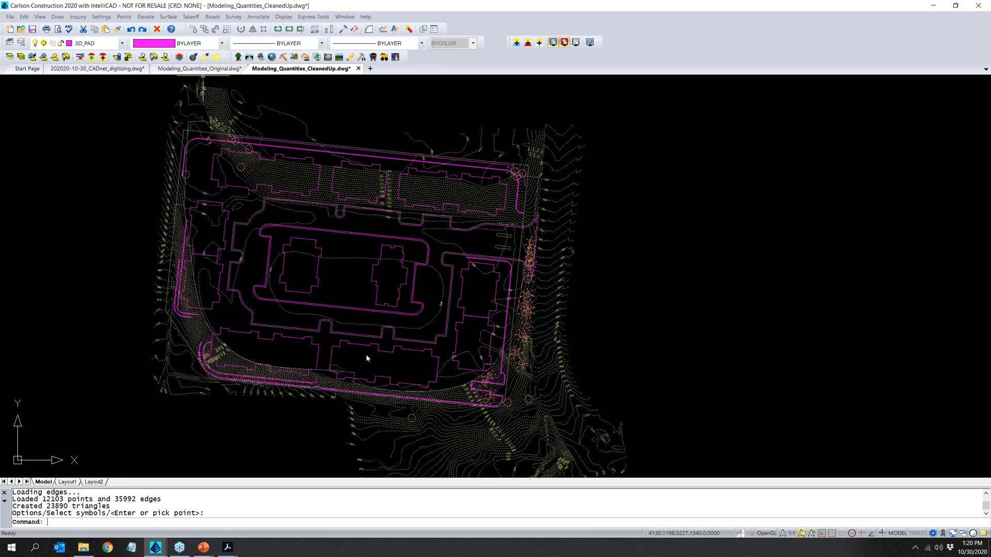
left_click(646, 254)
key("Return")
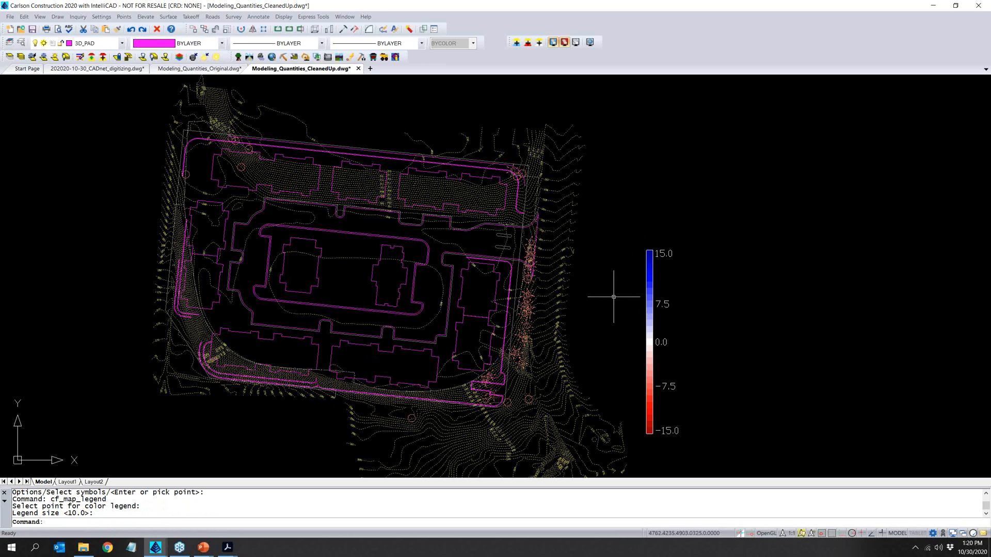
- Show the cut/fill color map over the site to examine the cut and fill areas, and hide it again
left_click(288, 18)
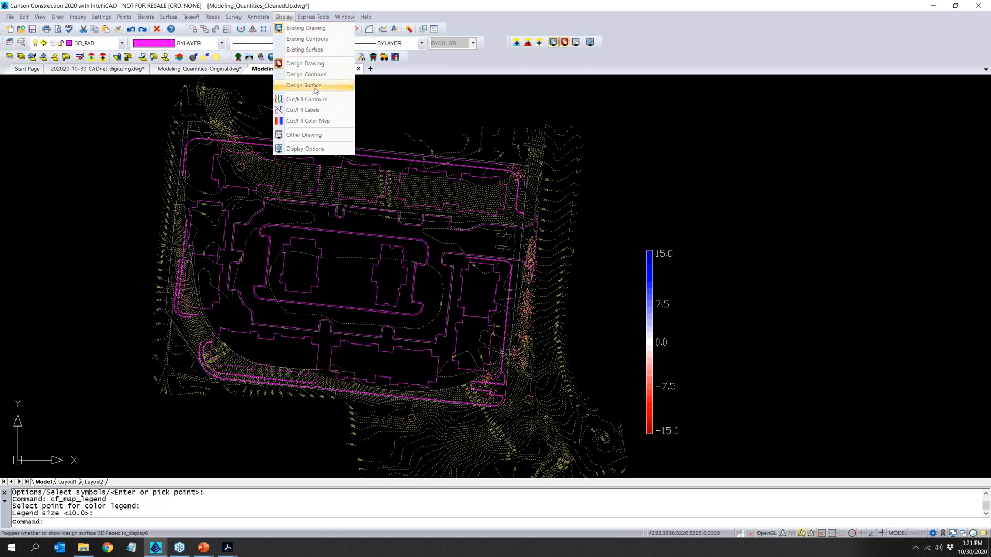
left_click(335, 124)
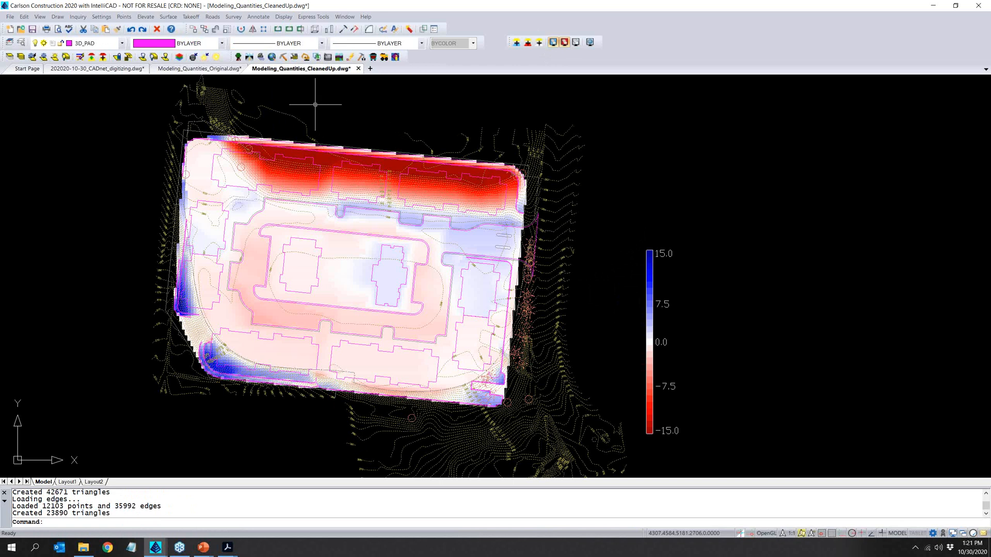
left_click(283, 17)
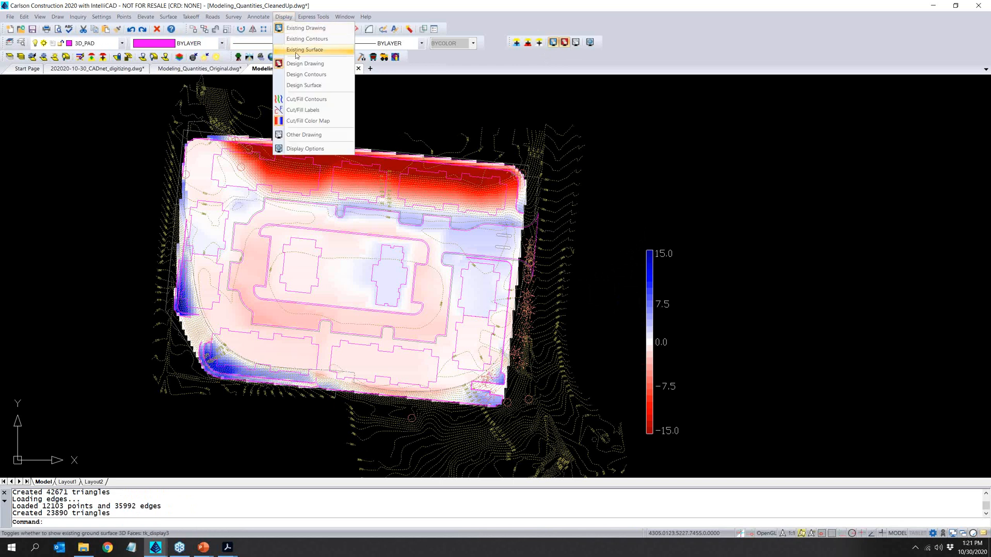
left_click(310, 122)
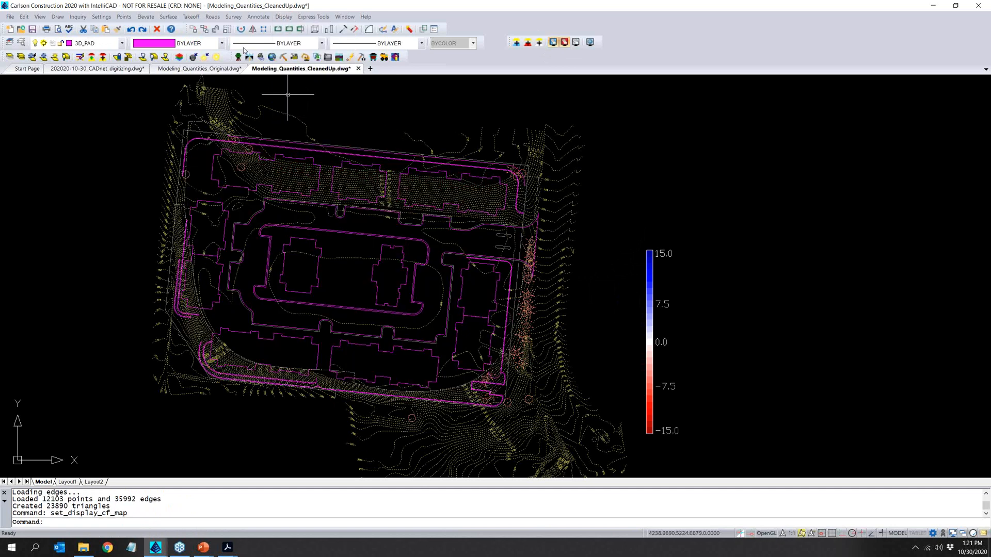
- Start a 3D Drive Simulation near the site's southwest corner, keep Elevation shading, and run the vehicle across the design surface
left_click(191, 16)
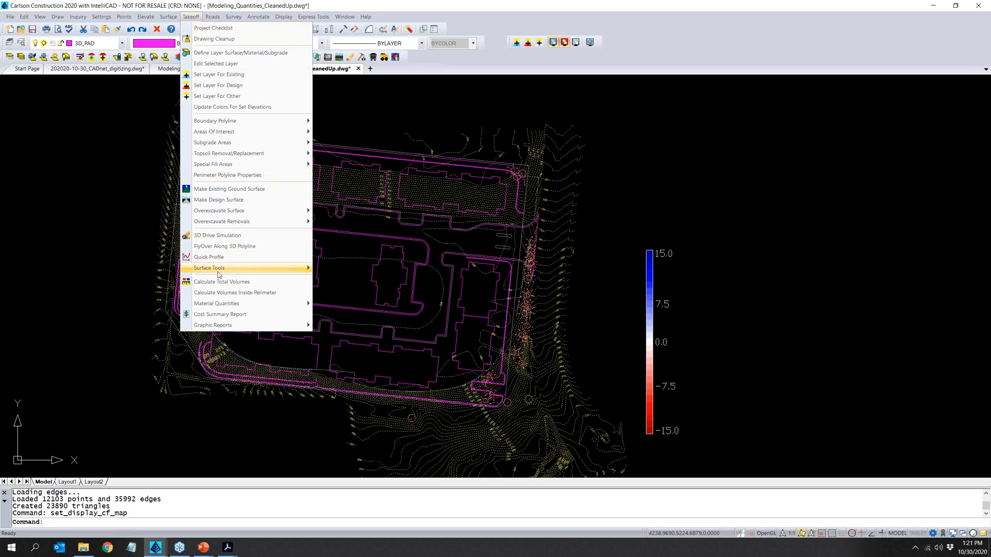
left_click(224, 236)
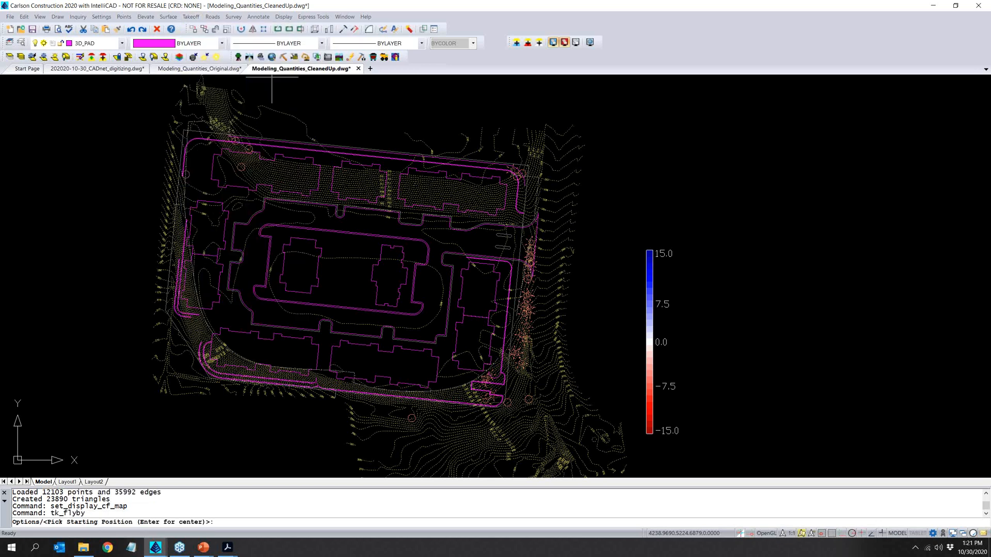
left_click(201, 362)
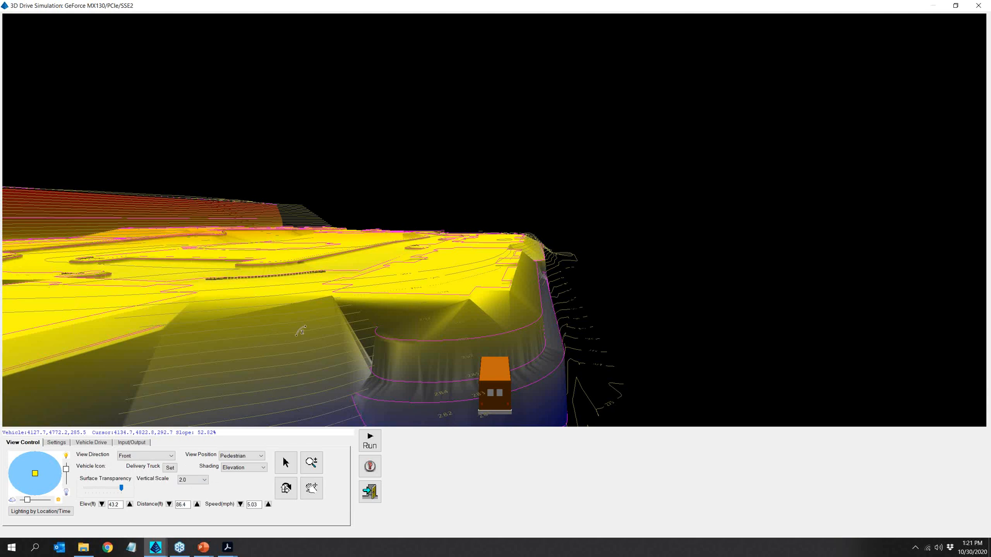
left_click(261, 468)
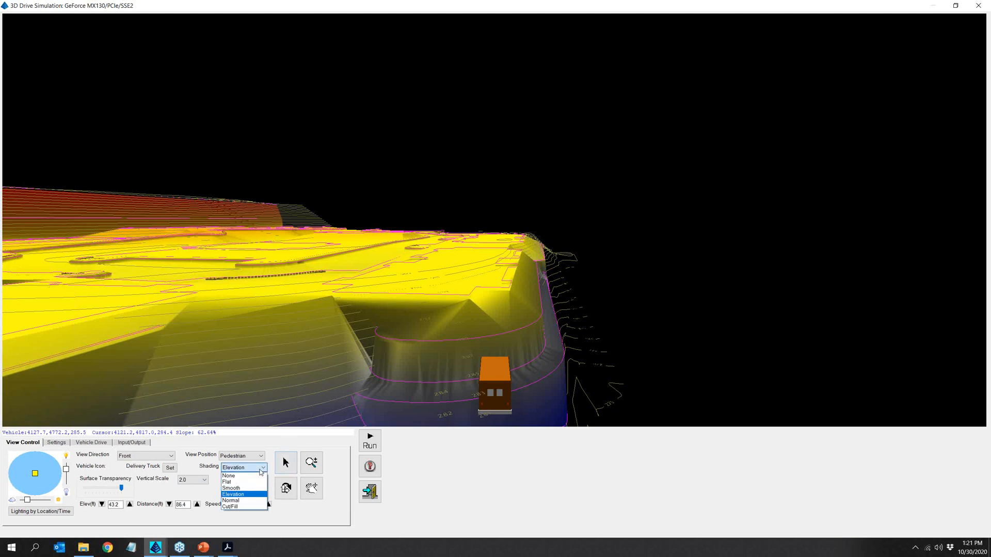
left_click(262, 470)
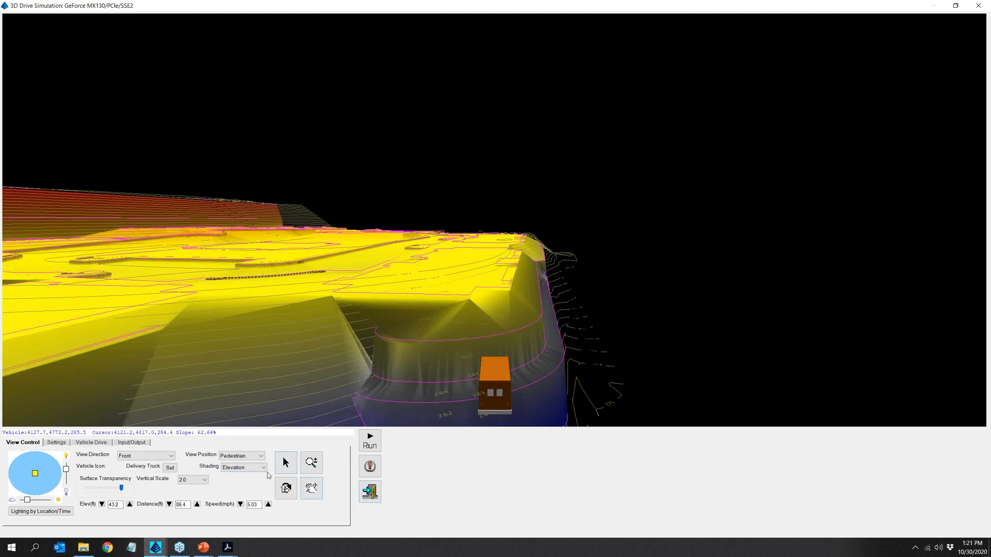
left_click(370, 441)
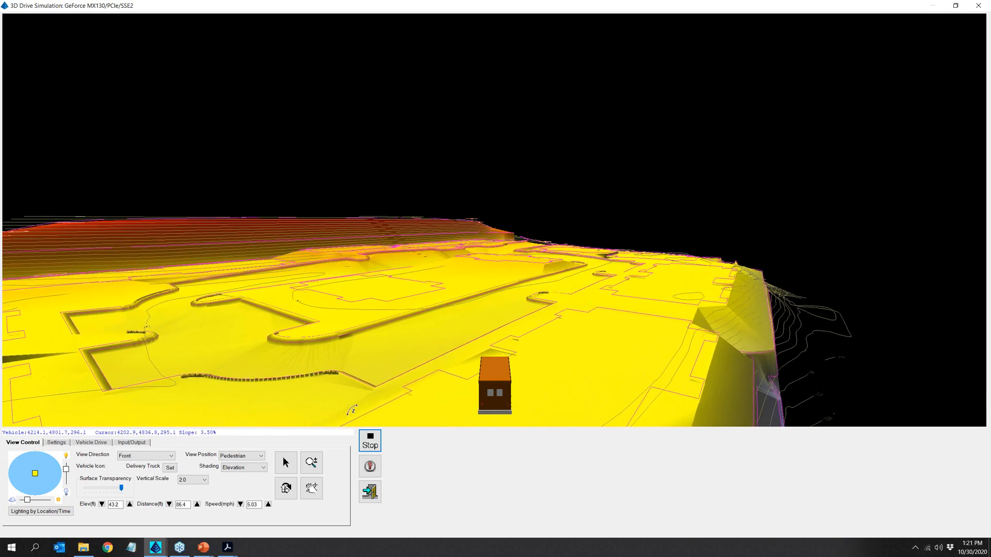
- Review the simulation's settings, vehicle drive and input/output options, set the vertical scale to 1.0, and exit the simulation
left_click(56, 442)
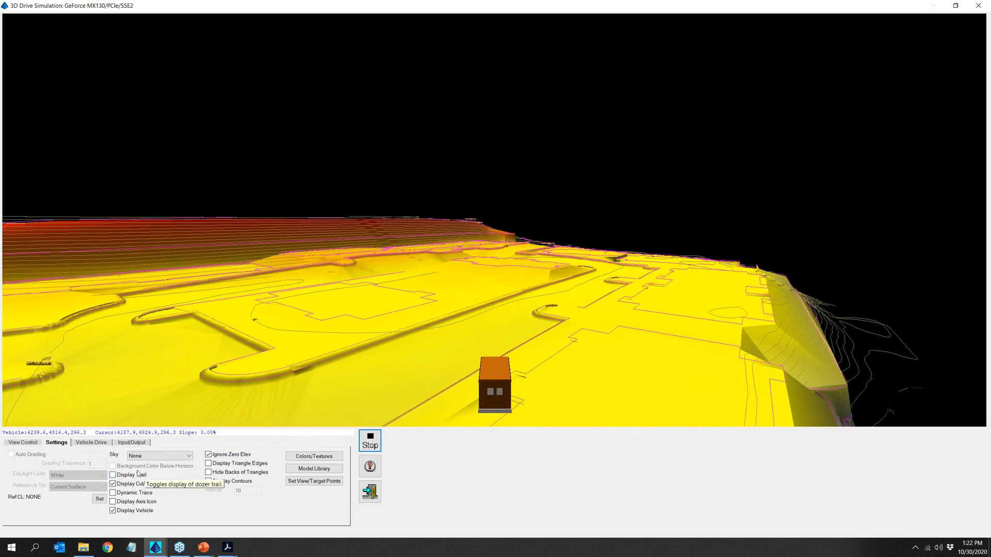
left_click(100, 445)
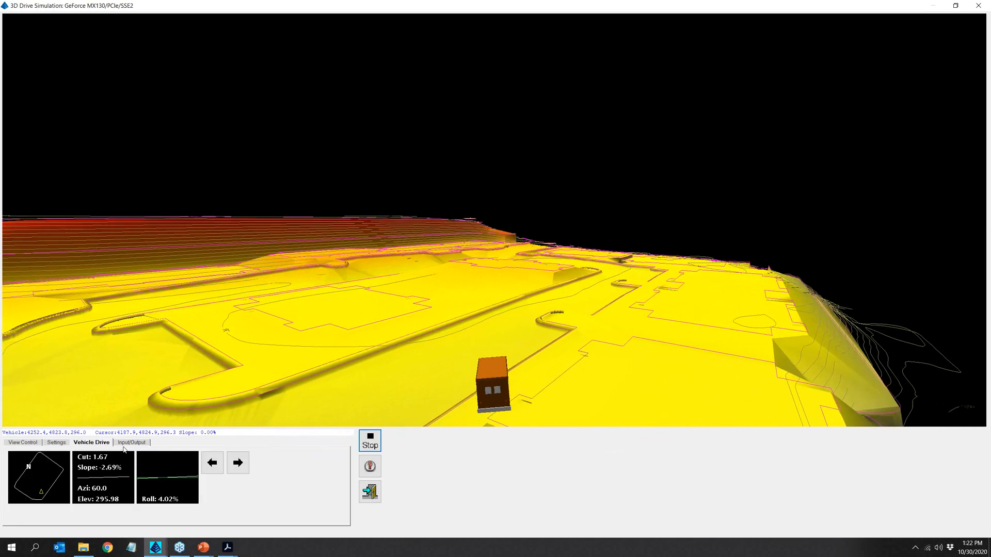
left_click(125, 442)
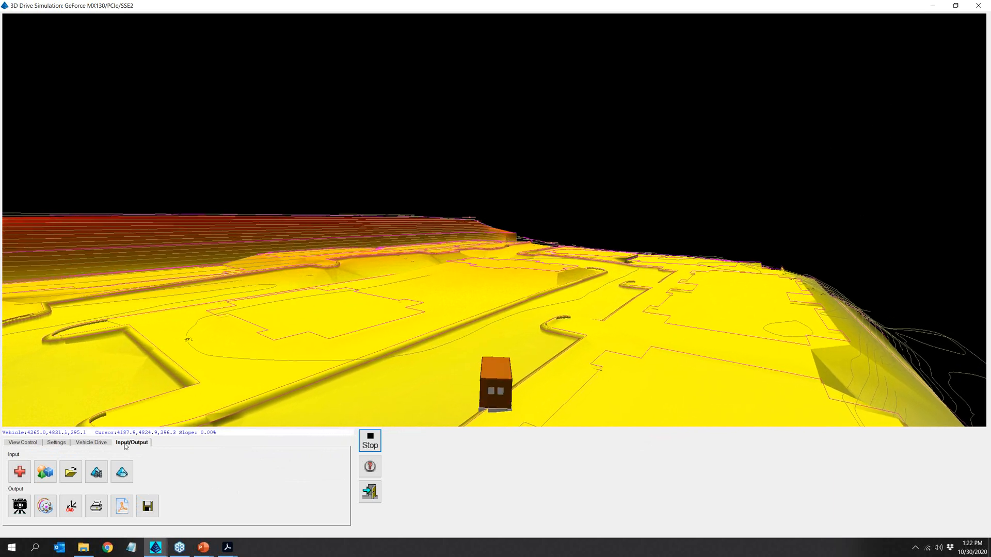
left_click(22, 443)
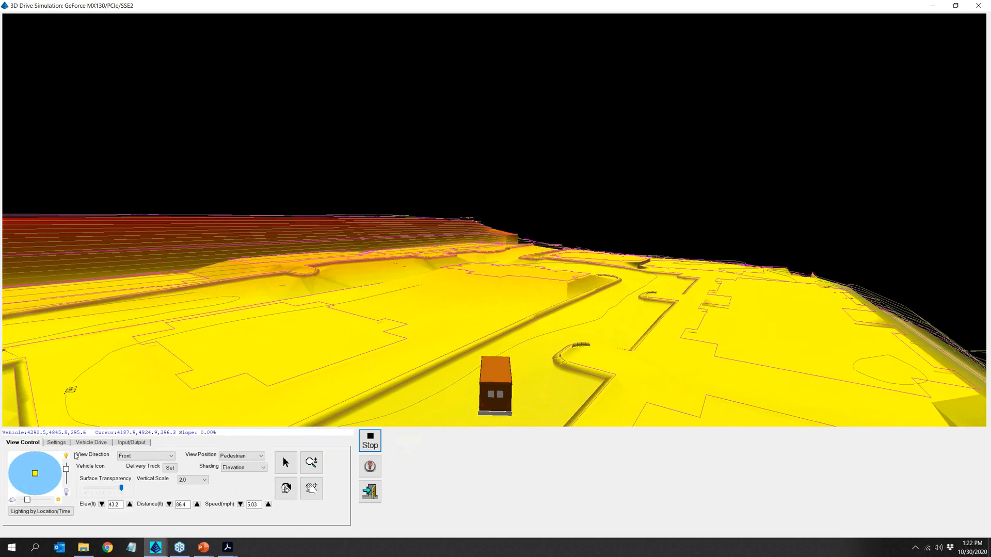
left_click(184, 482)
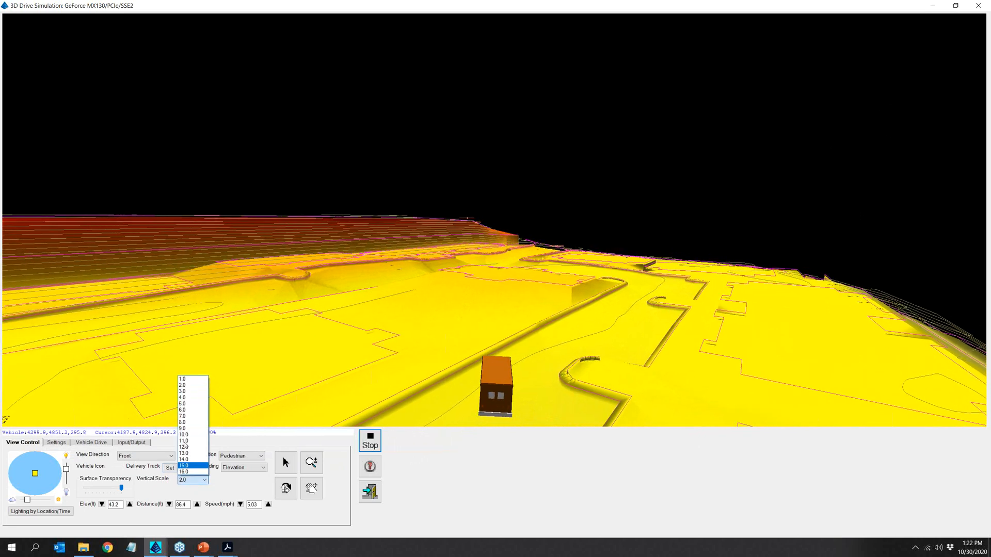
left_click(192, 381)
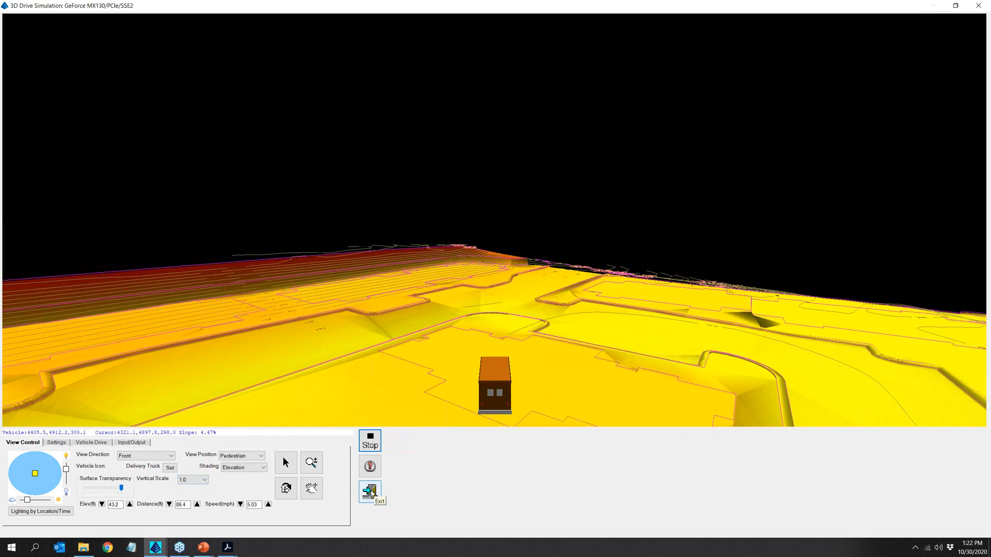
left_click(369, 493)
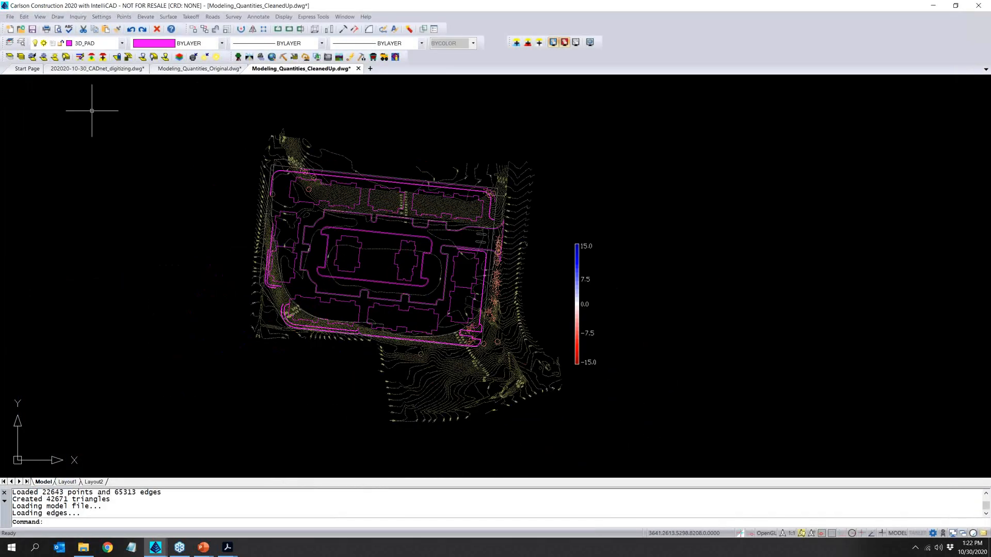
- Save the drawing and generate the Cut & Fill Centroid Report with a minimum region volume of 50, including labels and boundaries
left_click(32, 29)
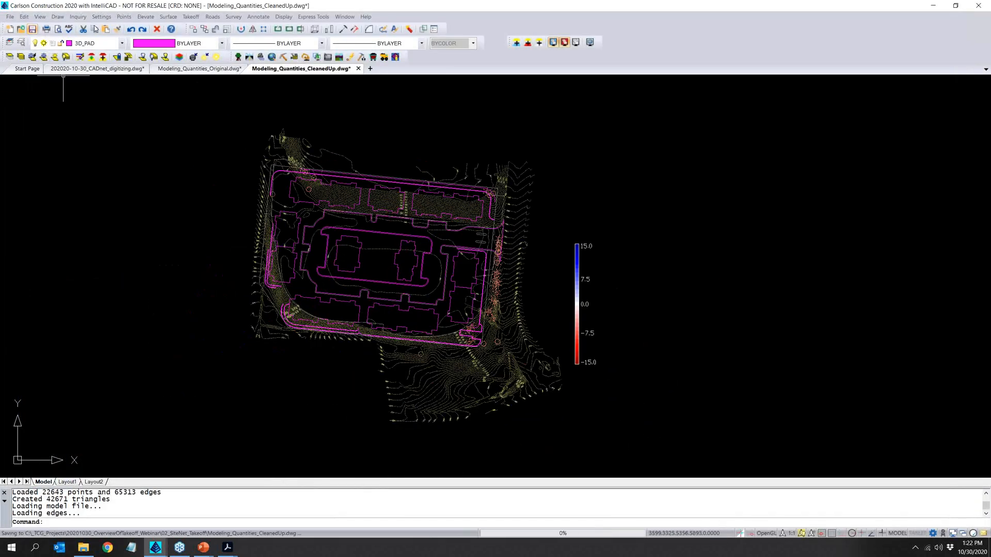
left_click(192, 16)
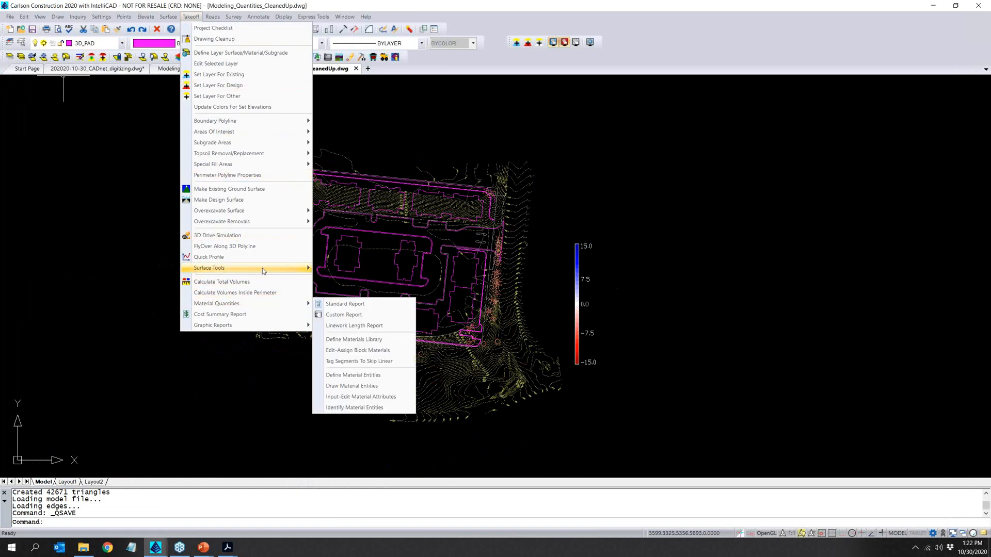
mouse_move(262, 268)
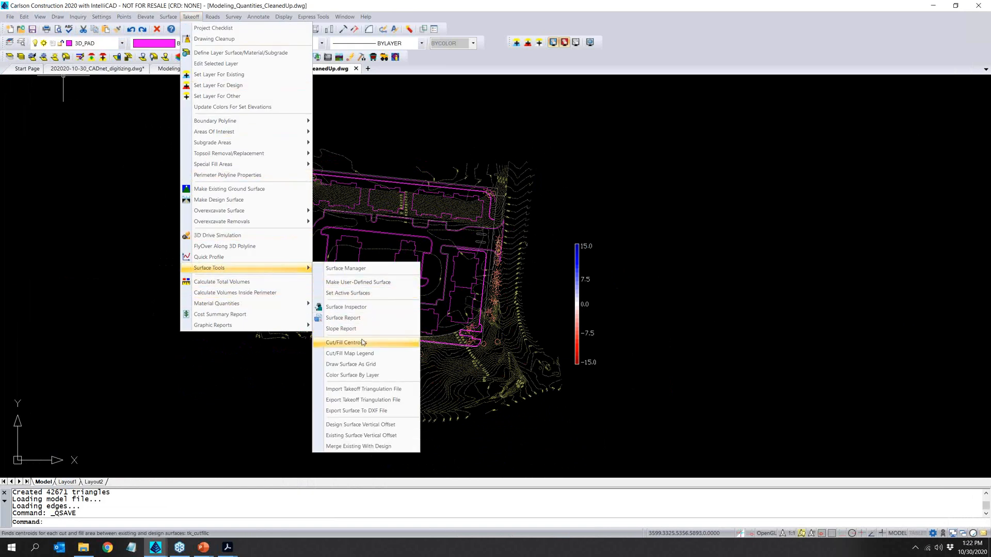
left_click(362, 344)
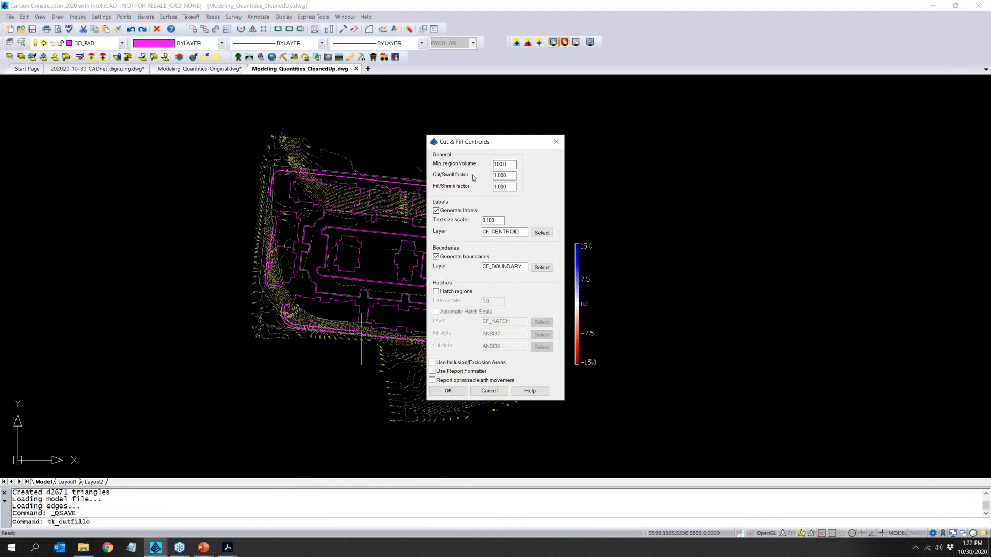
left_click_drag(509, 163, 494, 164)
type("500")
left_click(448, 391)
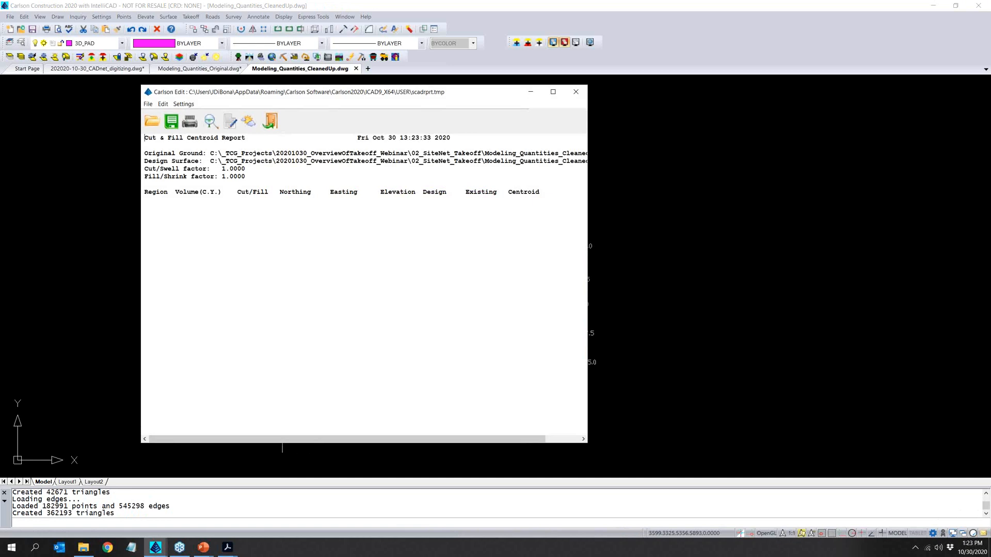
- Save the drawing and rerun the Cut & Fill Centroid Report with a minimum region volume of 100, including labels and boundaries
left_click(577, 92)
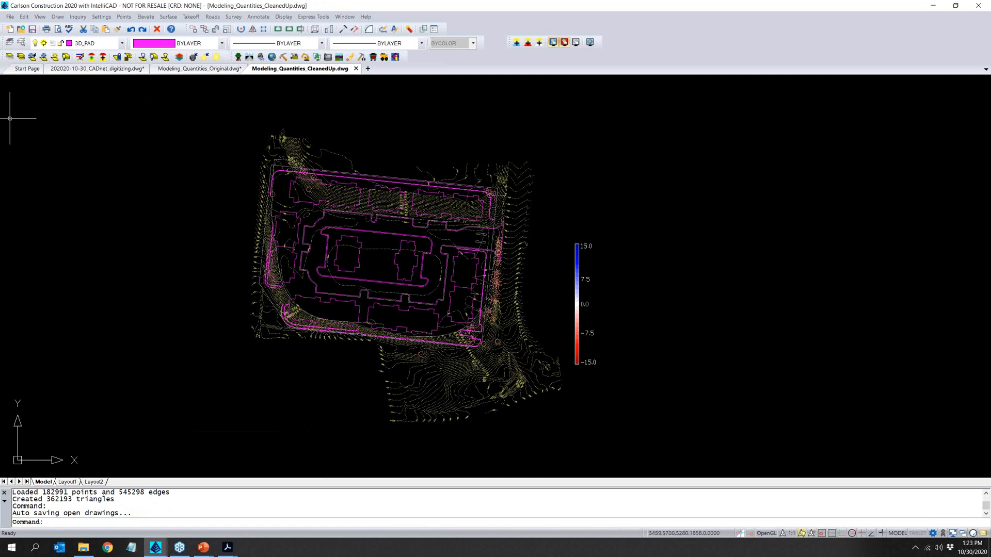
left_click(32, 29)
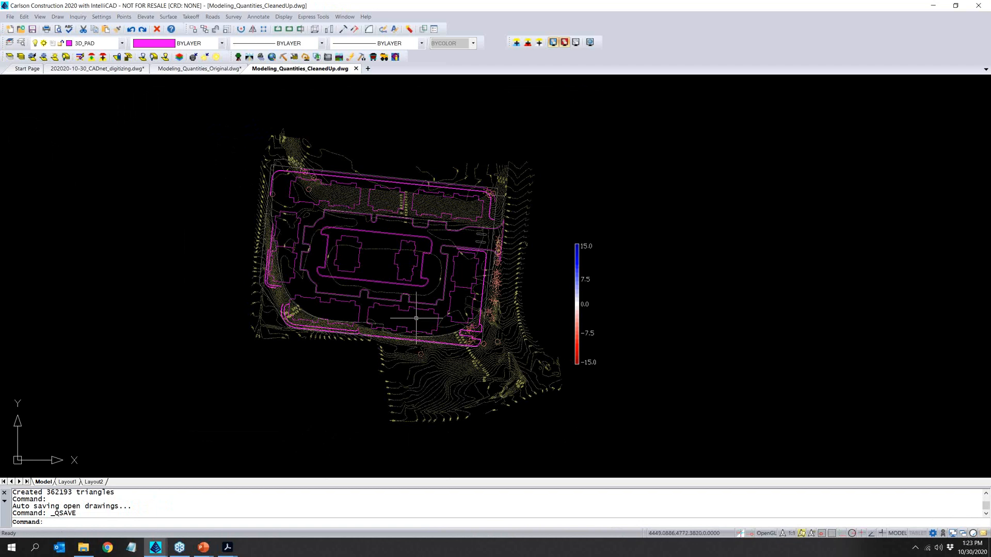
left_click(191, 17)
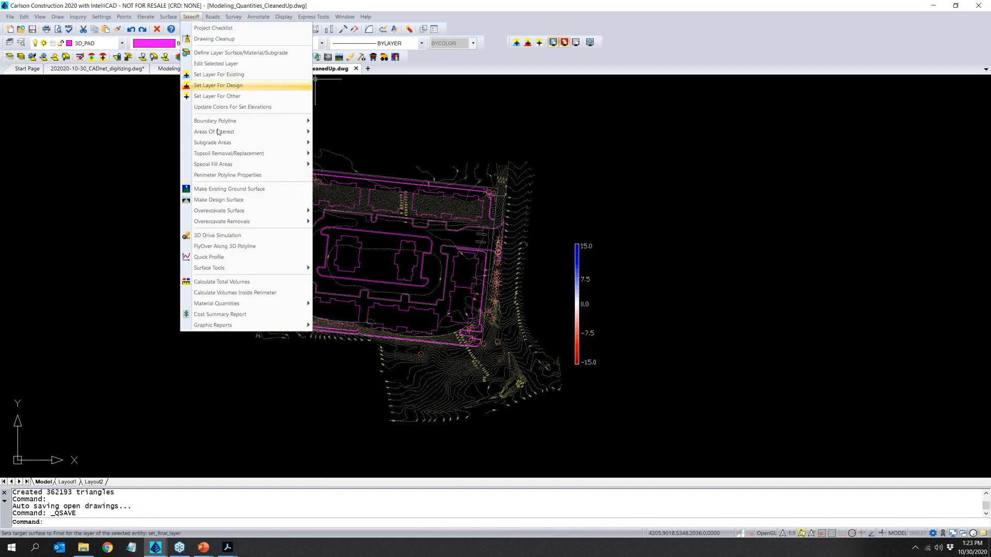
mouse_move(245, 270)
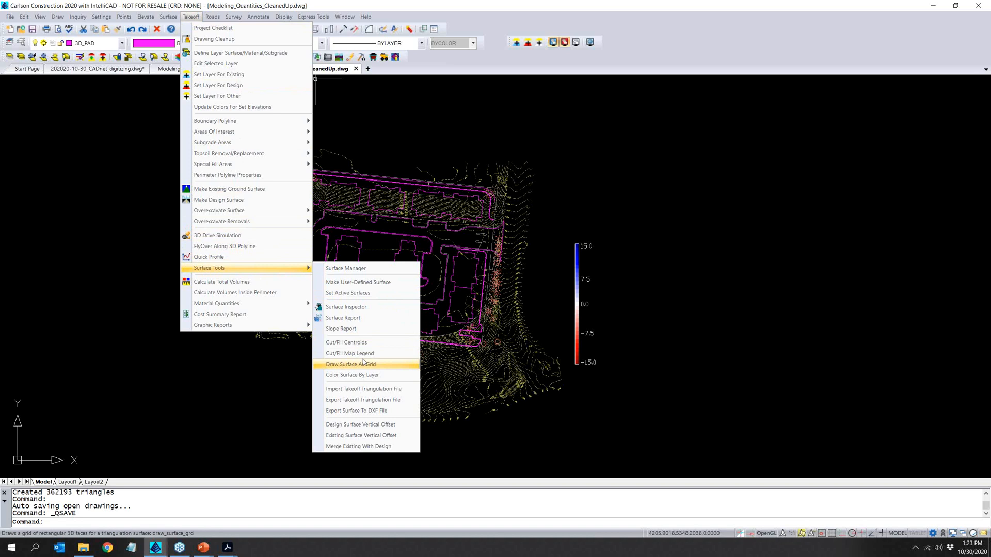
left_click(351, 342)
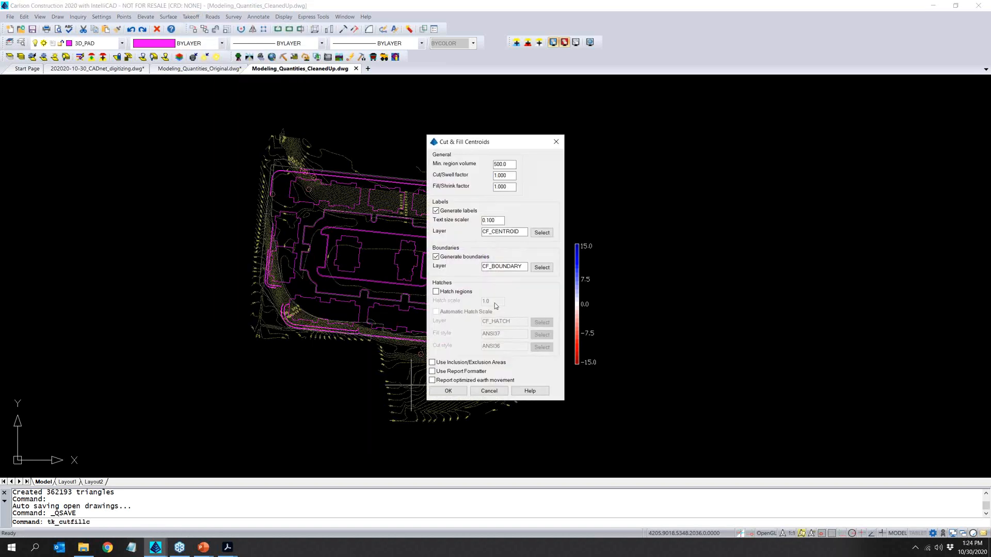
double_click(500, 165)
type("100")
left_click(448, 390)
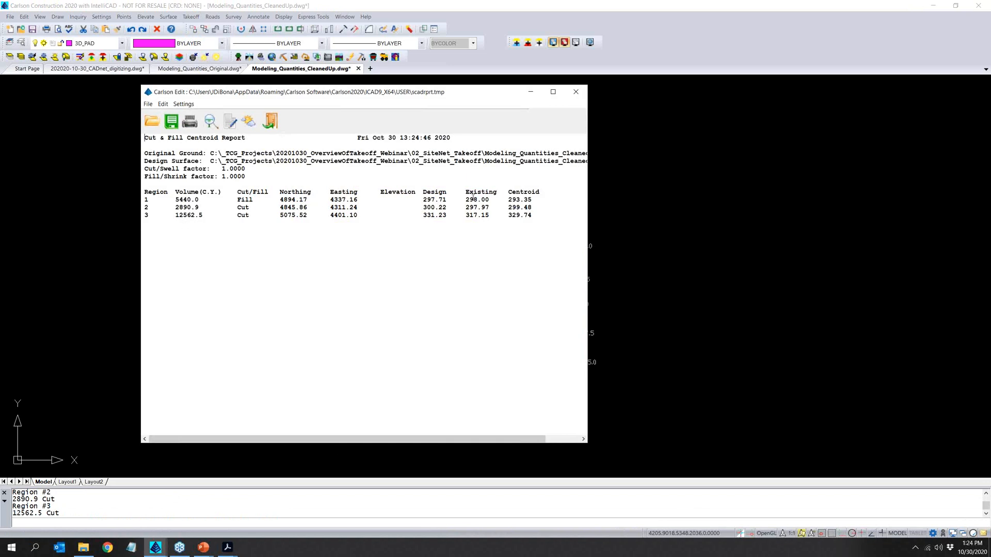
left_click(576, 93)
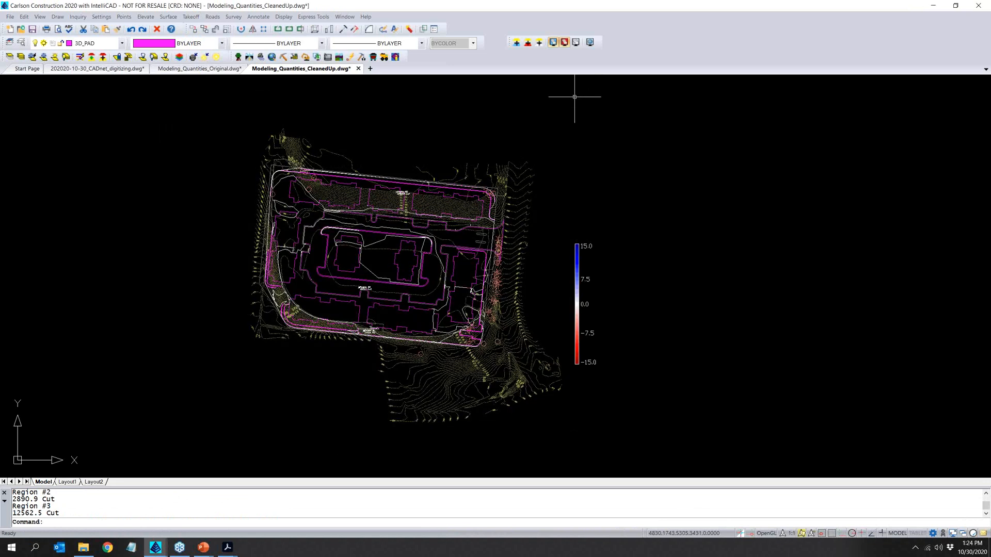
- Examine the region centroid labels and boundaries drawn on the southern part of the site, and save the drawing
scroll(363, 338, "up", 3)
scroll(374, 333, "up", 3)
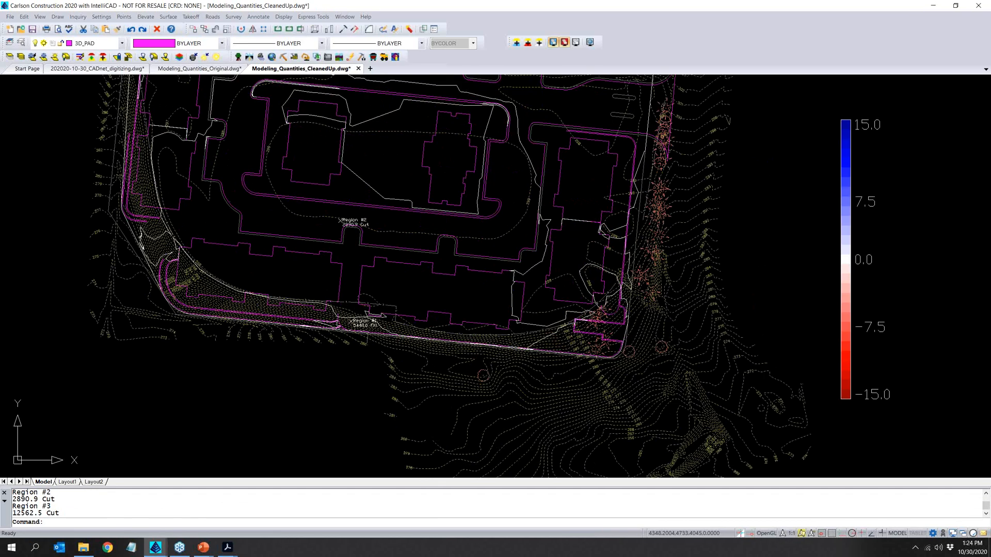
scroll(374, 333, "down", 3)
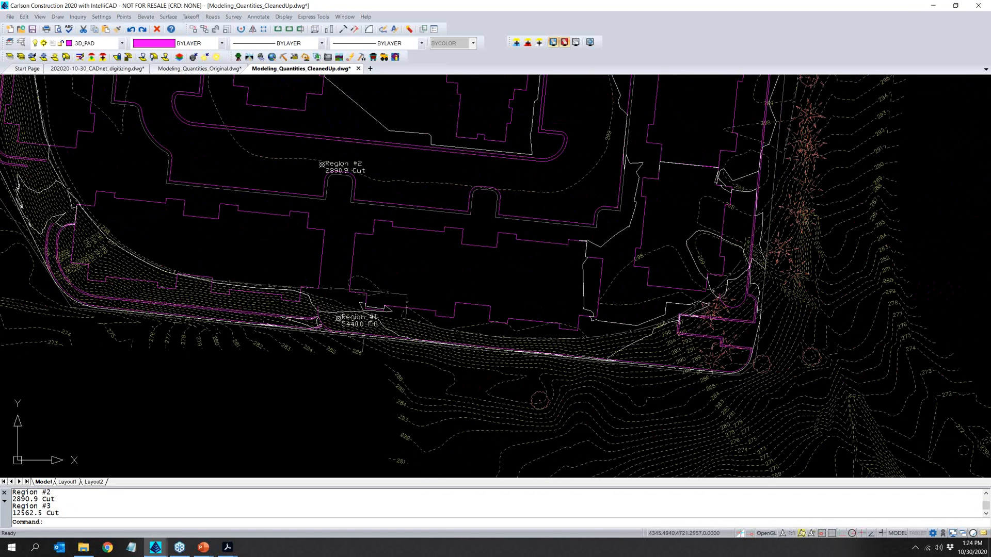
scroll(375, 310, "down", 4)
scroll(368, 266, "down", 3)
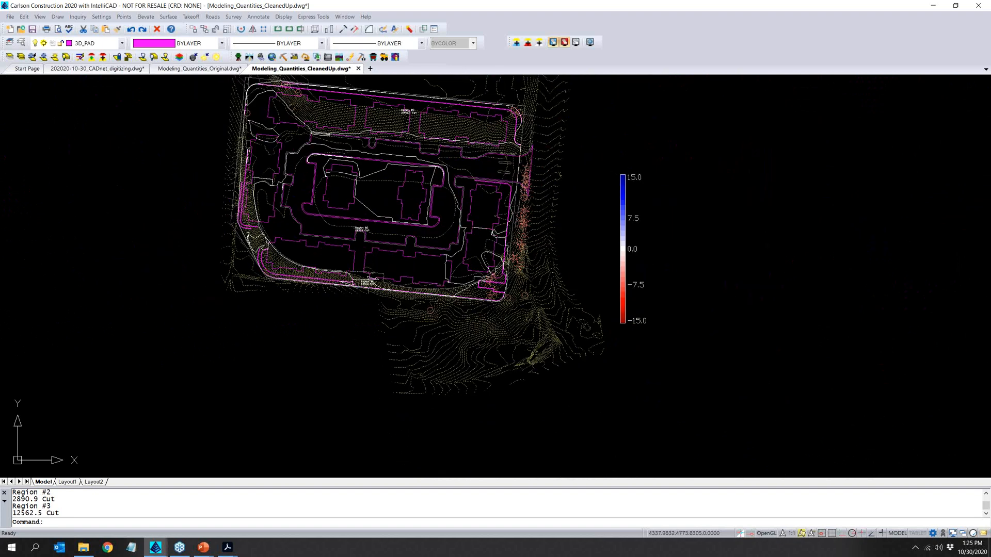
middle_click_drag(365, 266, 345, 308)
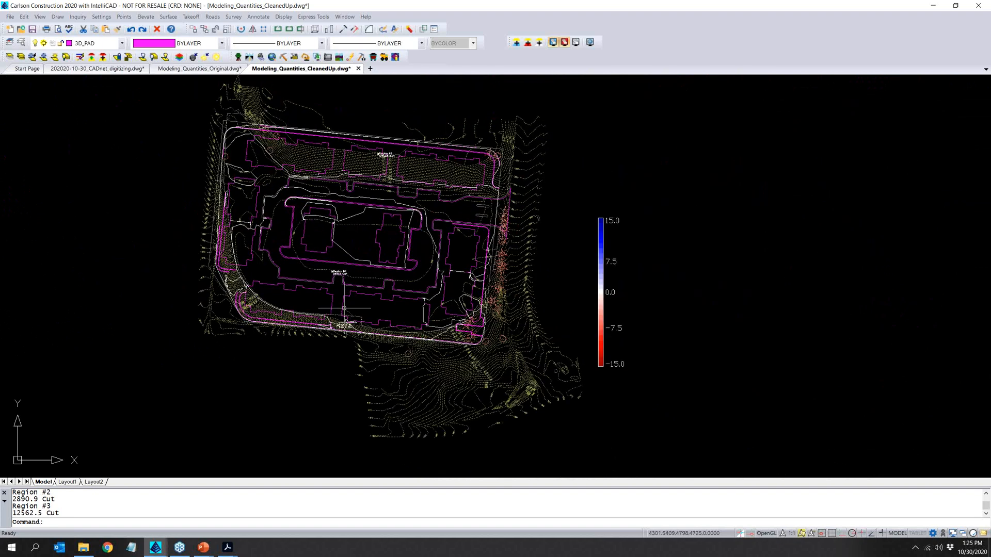
left_click(32, 30)
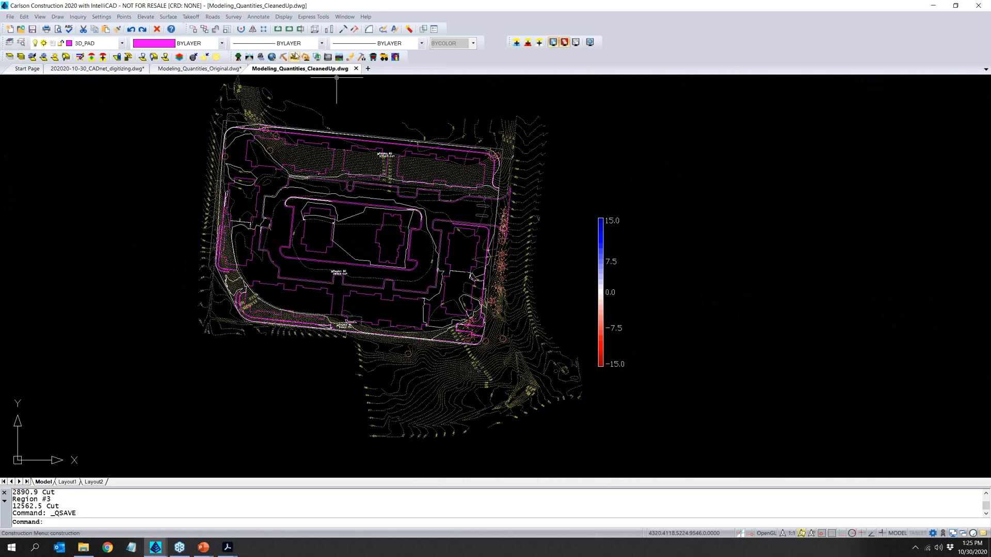
- Switch to the GeoTech module and open the Drillhole and Strata Settings through Define Drillhole
left_click(283, 58)
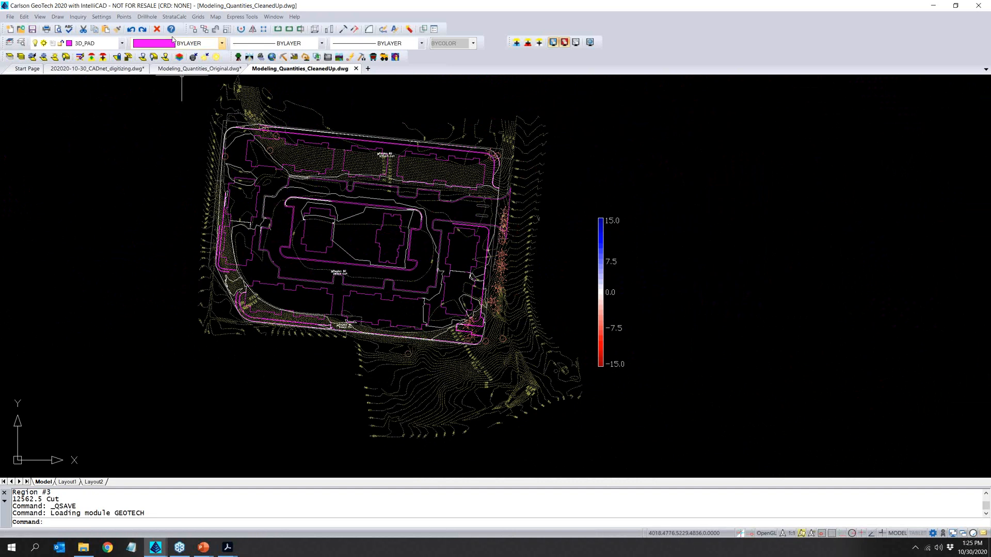
left_click(145, 18)
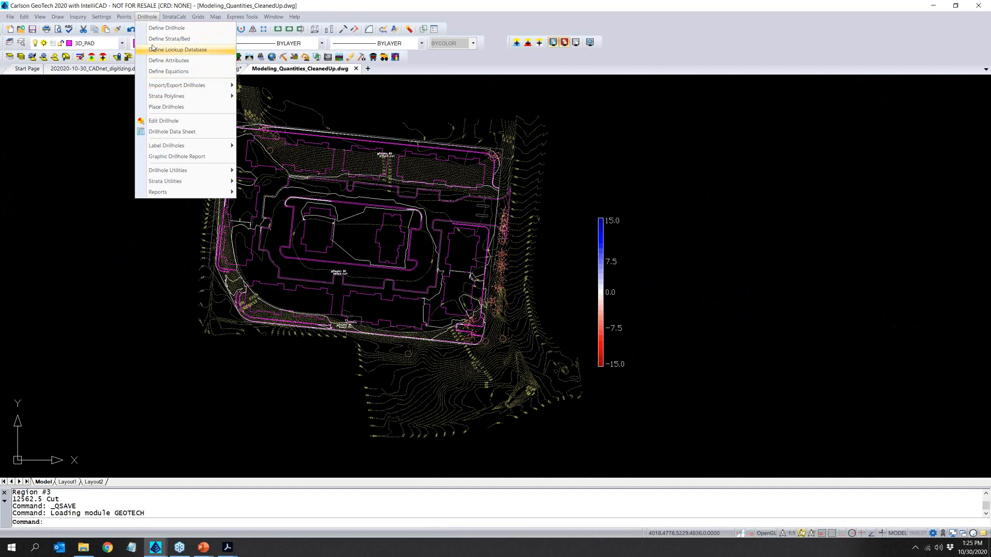
left_click(153, 4)
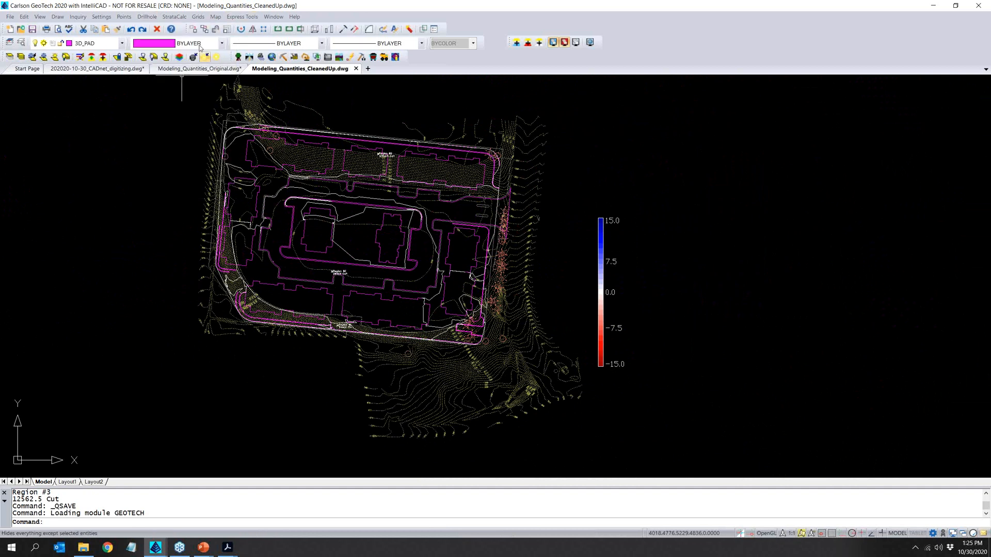
left_click(147, 20)
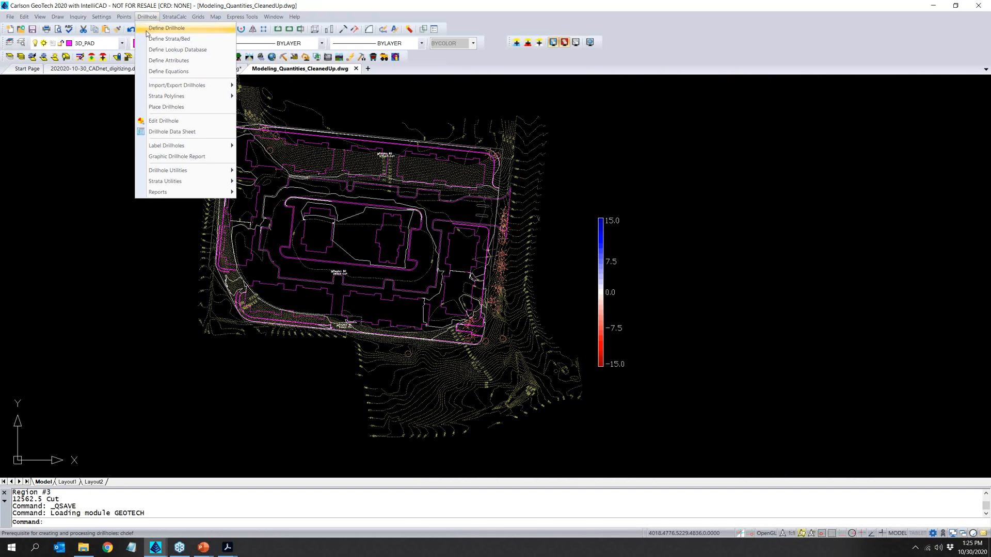
left_click(149, 28)
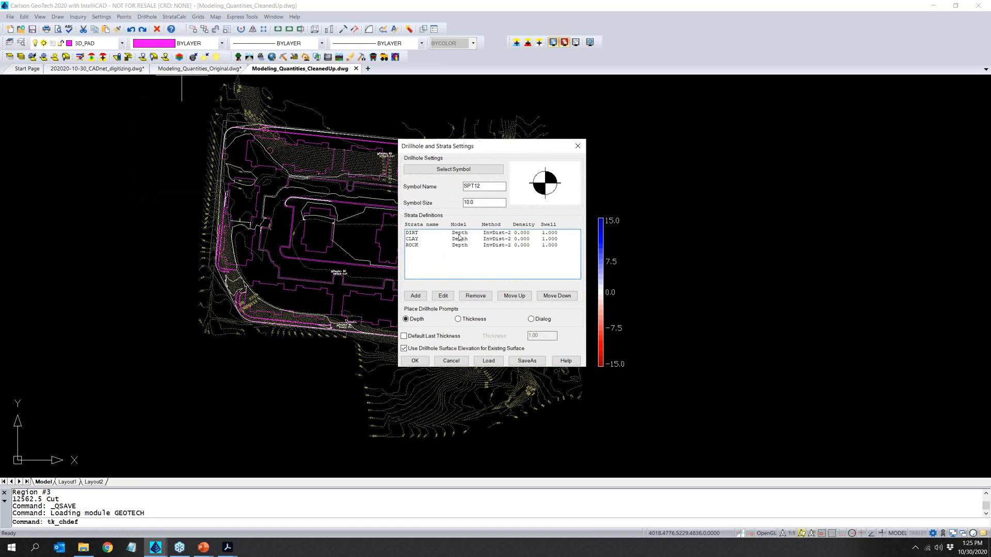
- Set the strata model values of DIRT, CLAY and ROCK to By Strata Elevation, keeping the Inverse Distance - Power 2 method
double_click(429, 233)
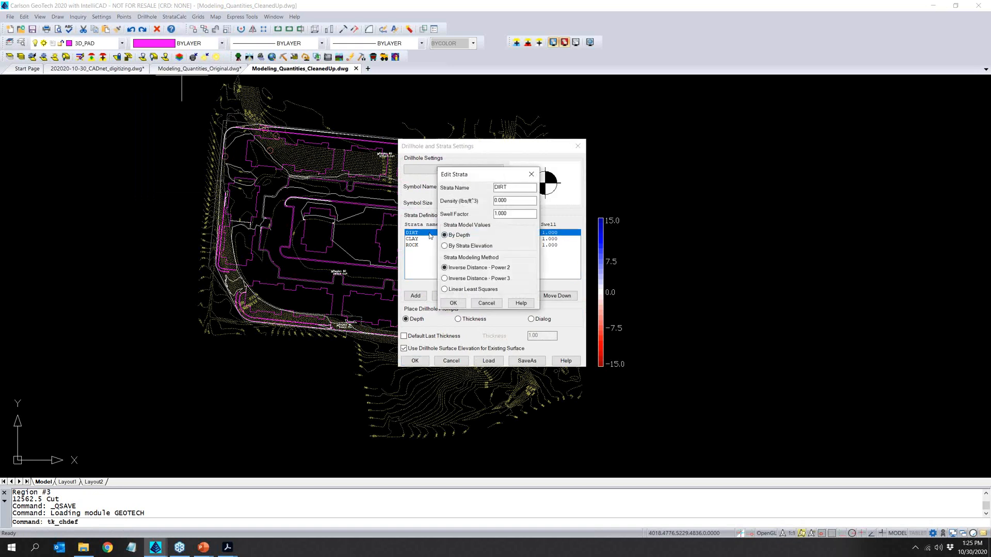
left_click(462, 247)
left_click(459, 305)
left_click(461, 305)
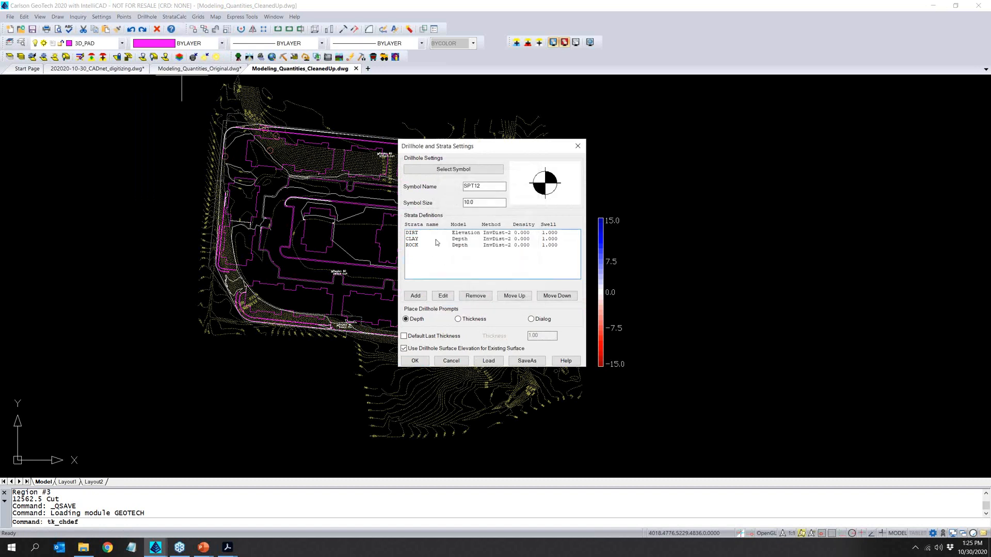
double_click(435, 238)
left_click(468, 246)
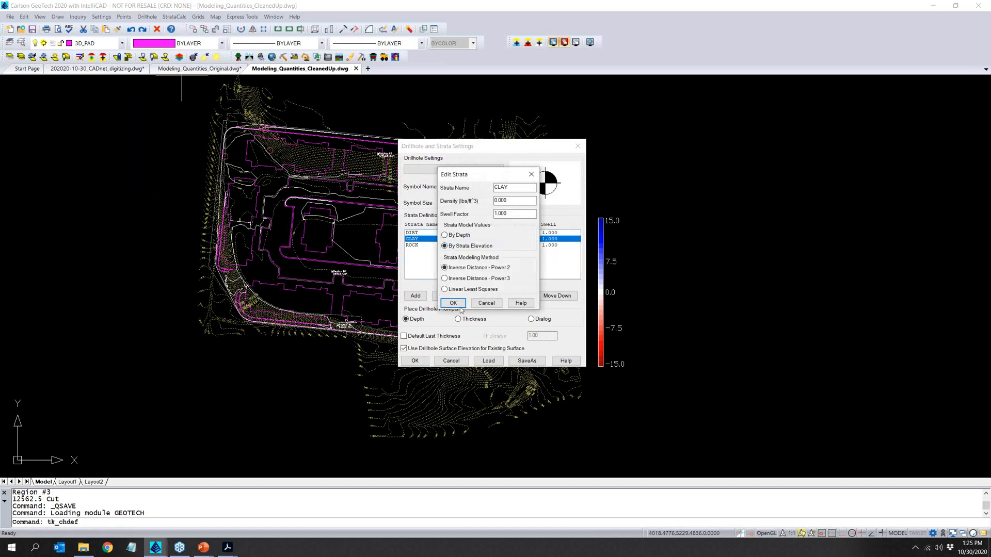
left_click(459, 304)
double_click(427, 250)
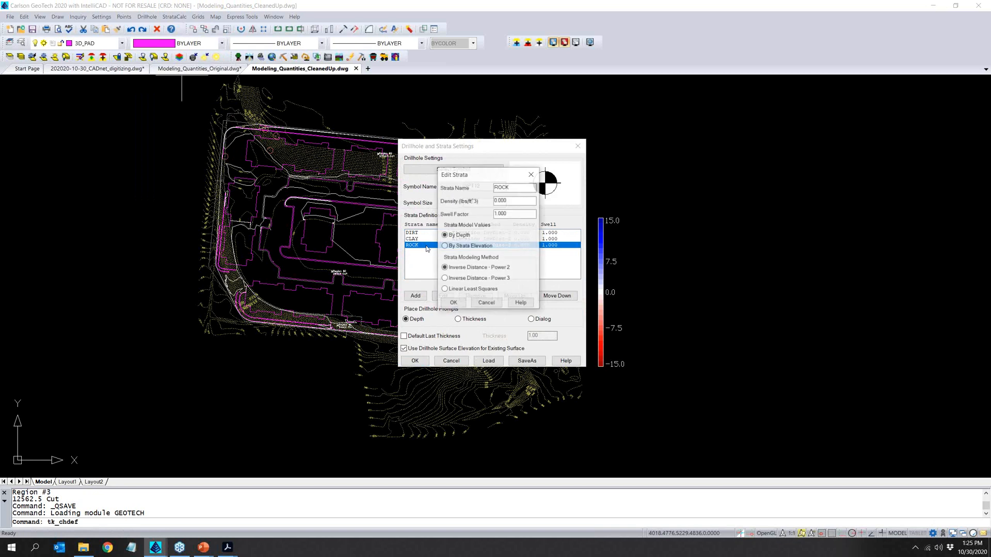
left_click(452, 247)
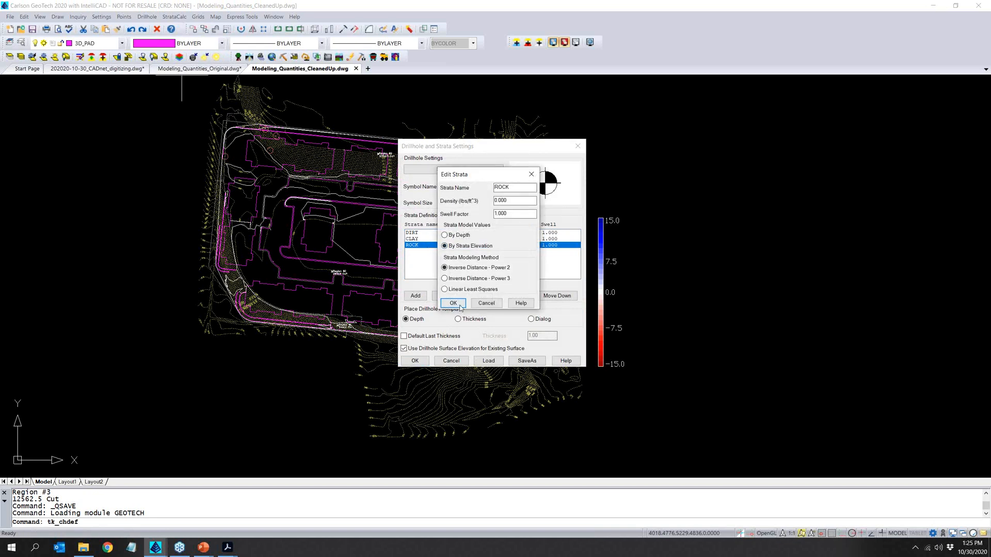
left_click(456, 305)
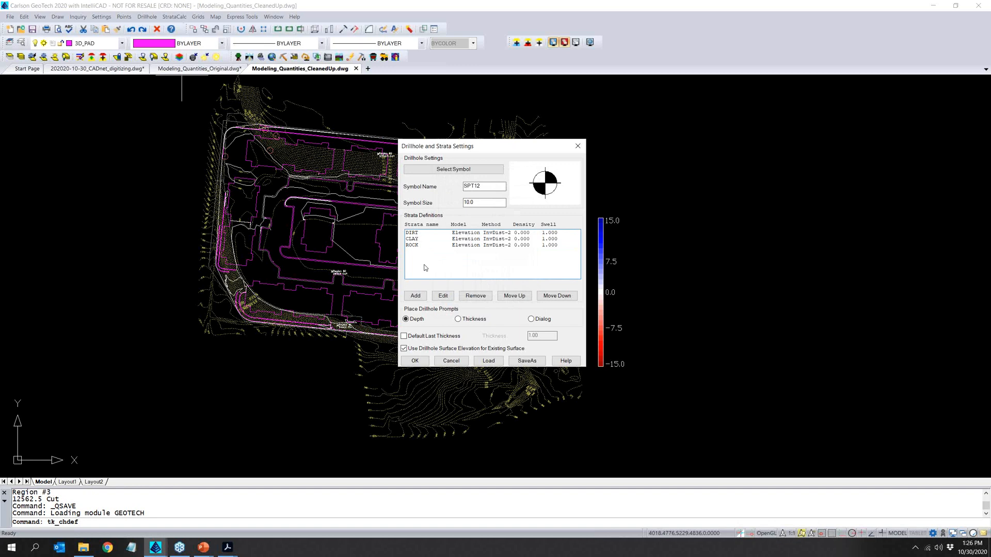
- Enable a default last thickness of 10 for placed drillholes and apply the drillhole and strata settings
left_click(442, 337)
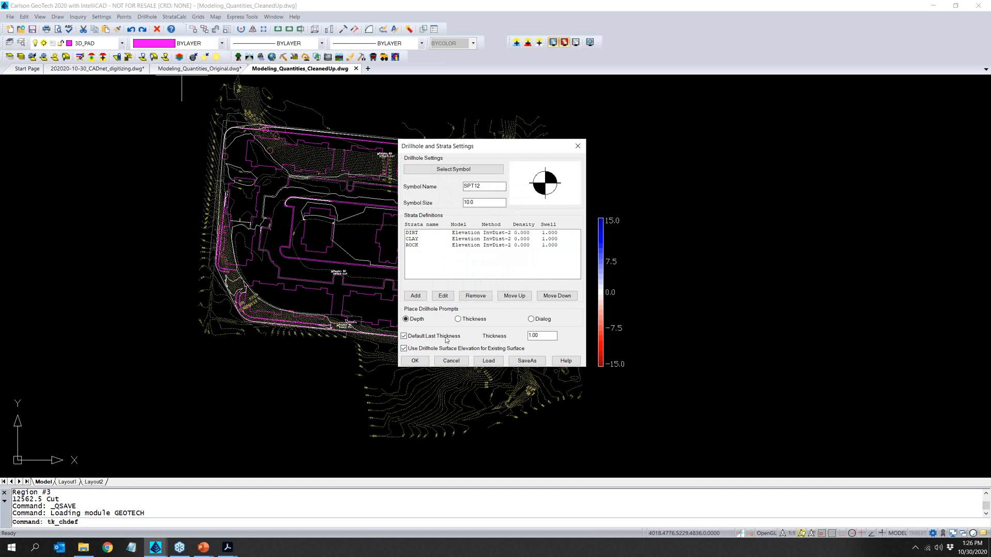
left_click_drag(539, 336, 505, 343)
type("1")
left_click(414, 361)
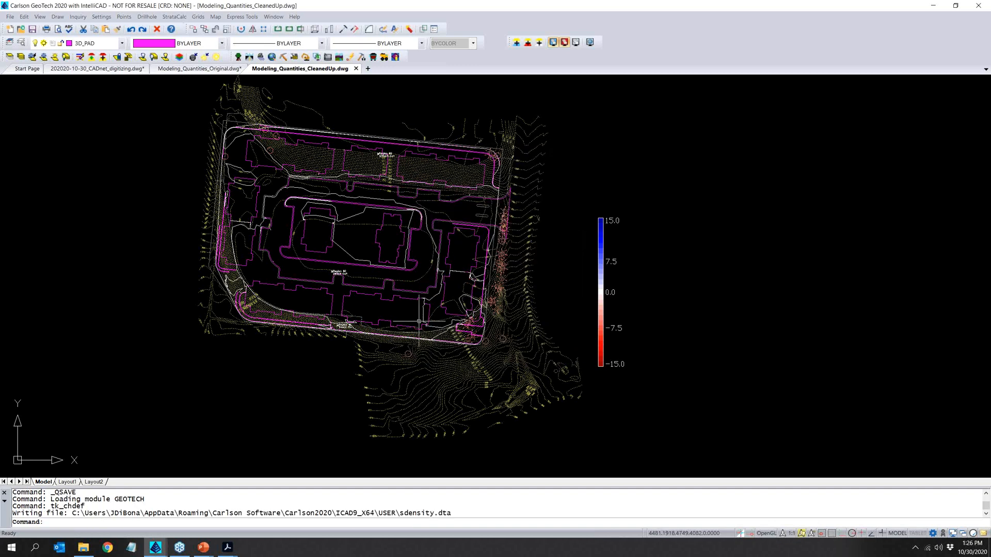
- Place a drillhole named 1 just west of the central loop, with depths of 1.5 to the bottom of DIRT and 3 to CLAY
left_click(148, 17)
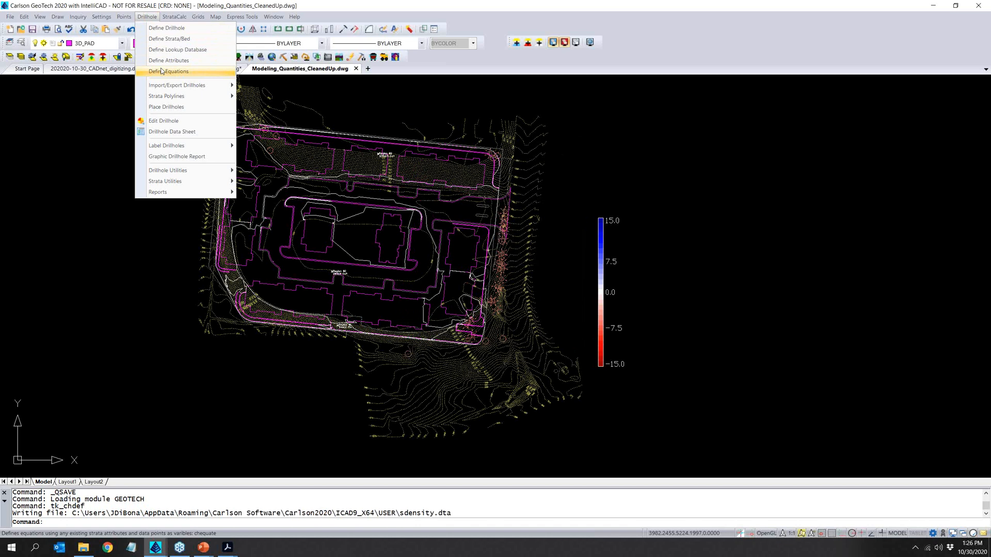
left_click(178, 108)
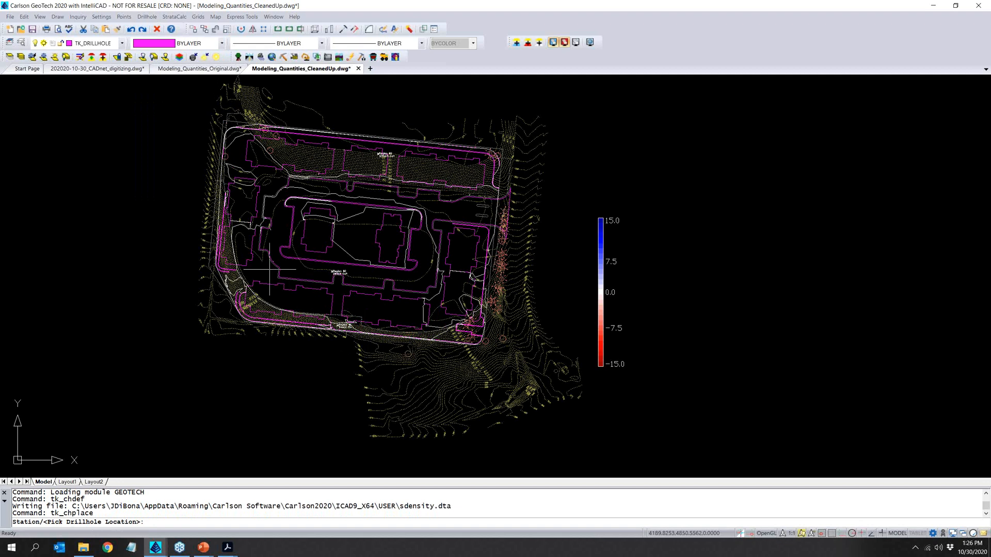
left_click(276, 247)
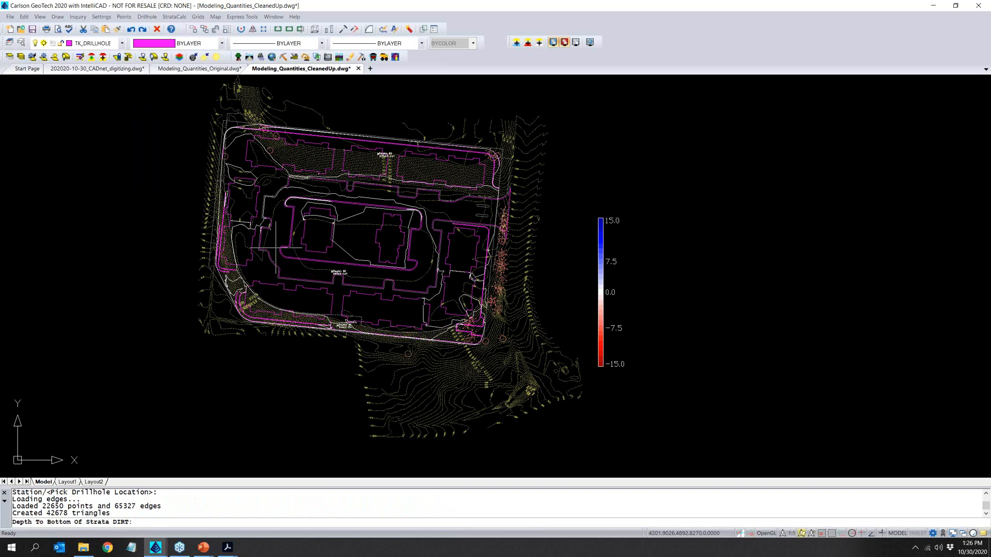
type("1.5")
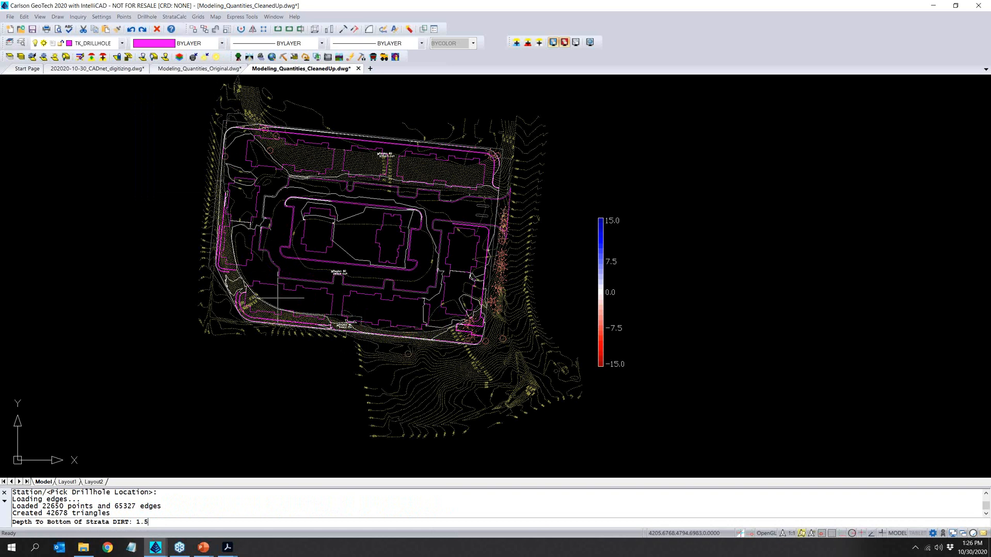
key("Return")
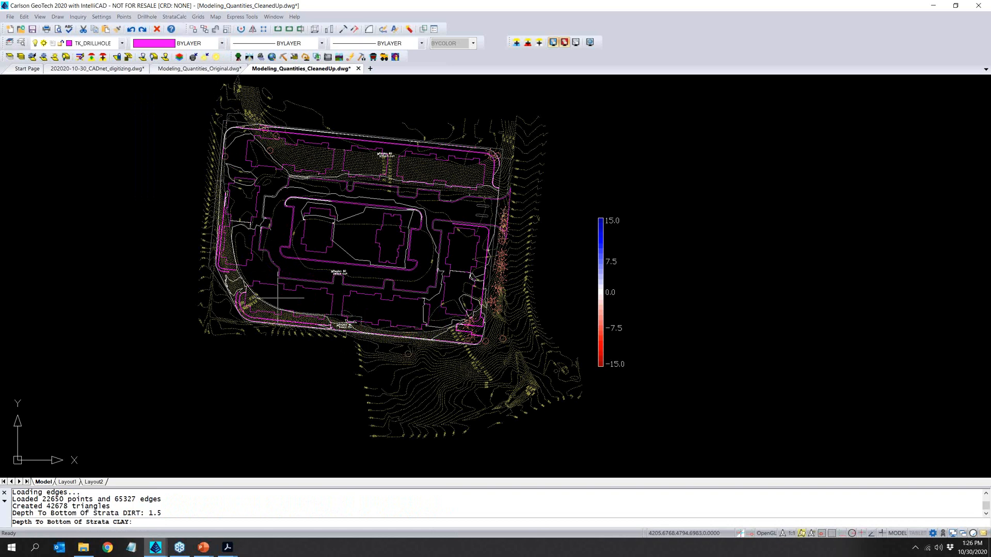
type("3")
key("Return")
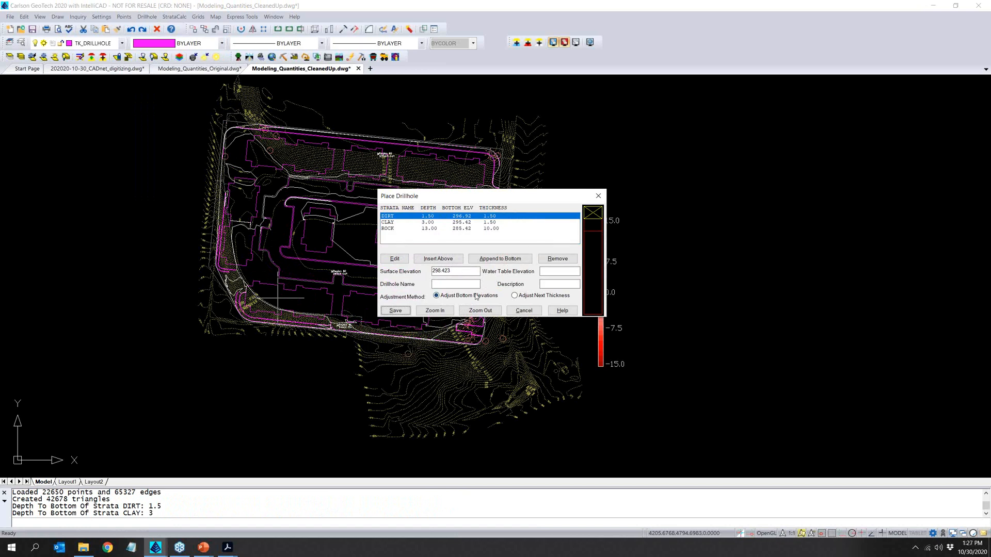
left_click(458, 285)
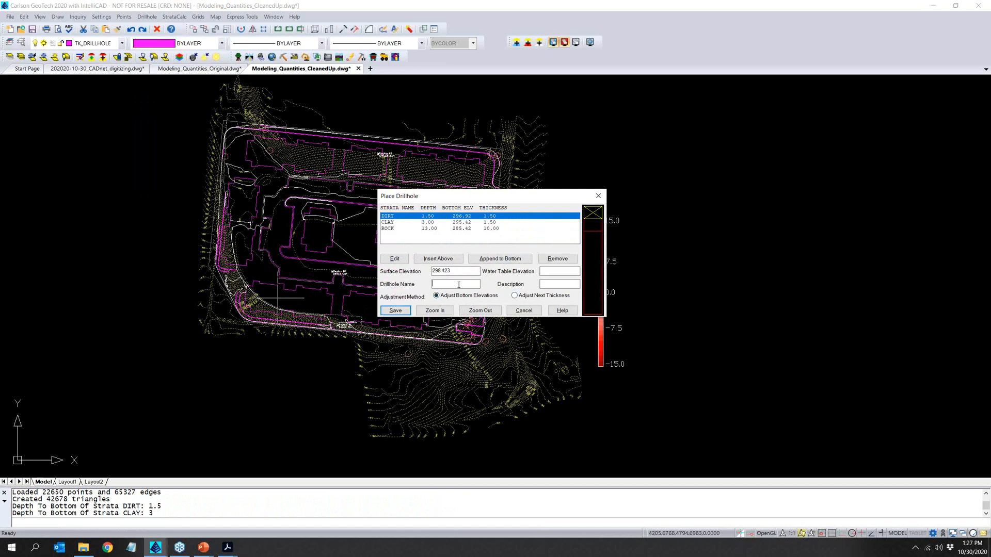
left_click(402, 311)
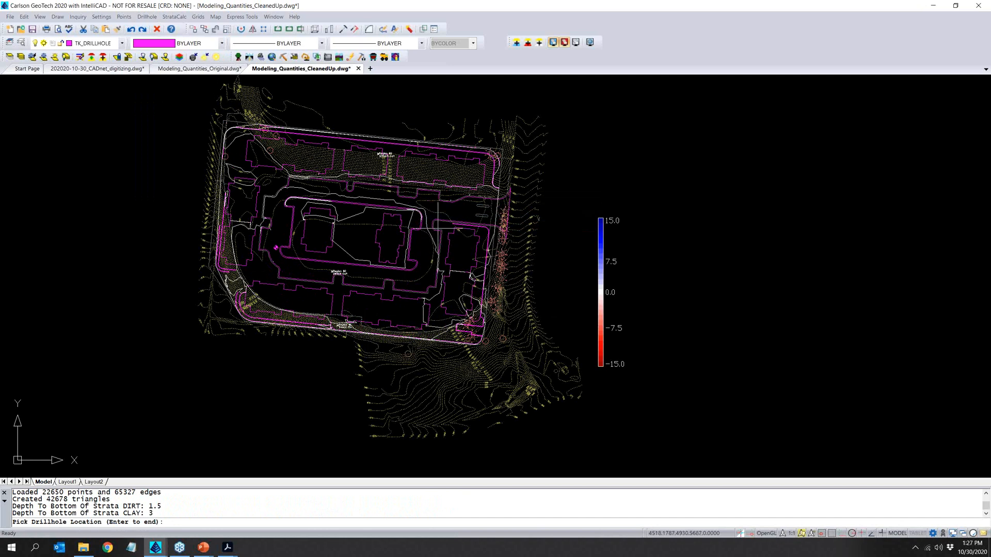
- Place a second drillhole northeast of the central loop with depths of 2 to the bottom of DIRT and 4 to CLAY, and end placement
left_click(461, 210)
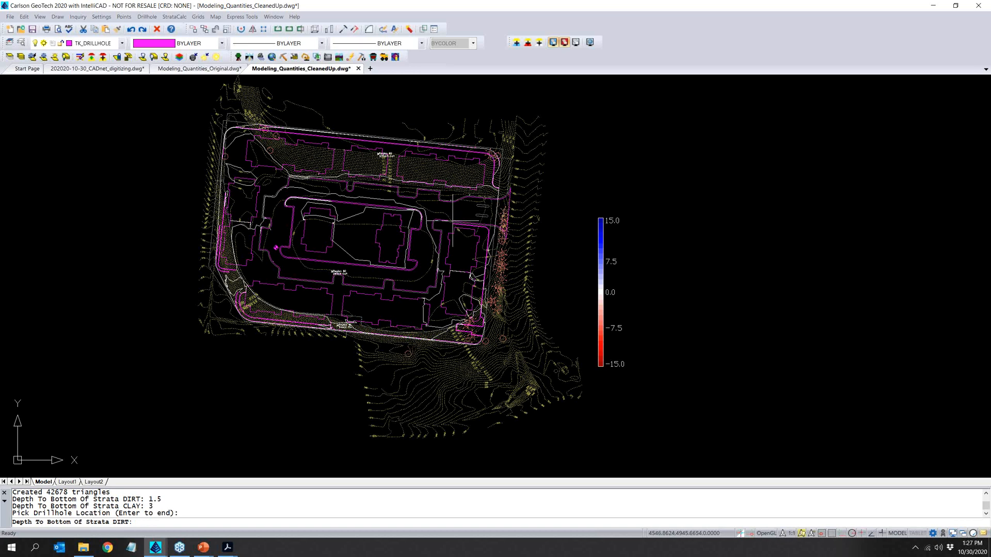
type("2")
key("Return")
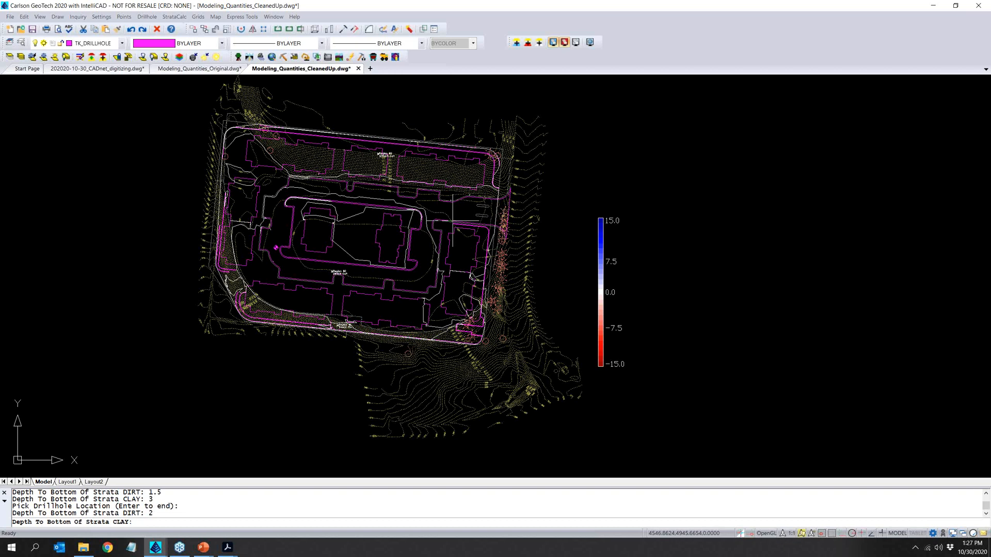
type("4")
key("Return")
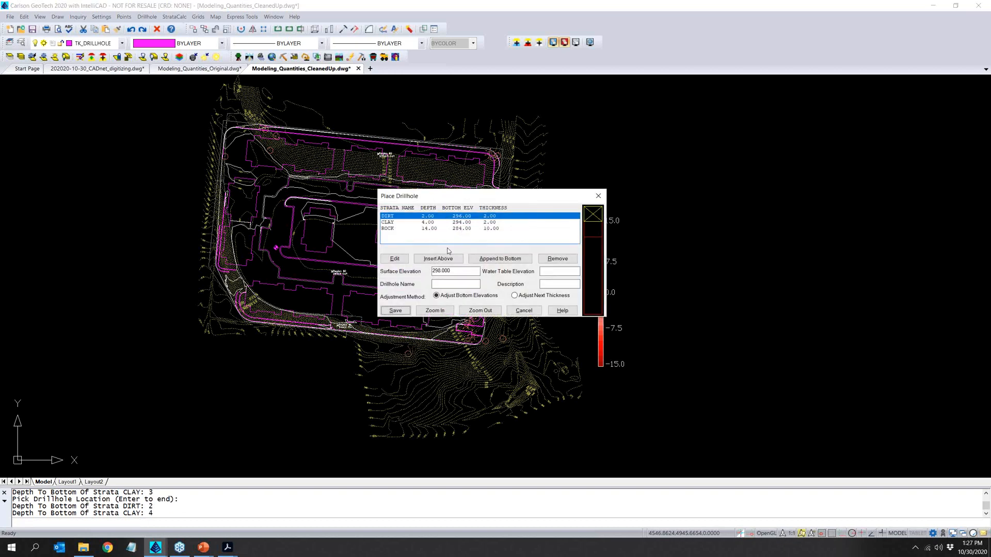
left_click(403, 311)
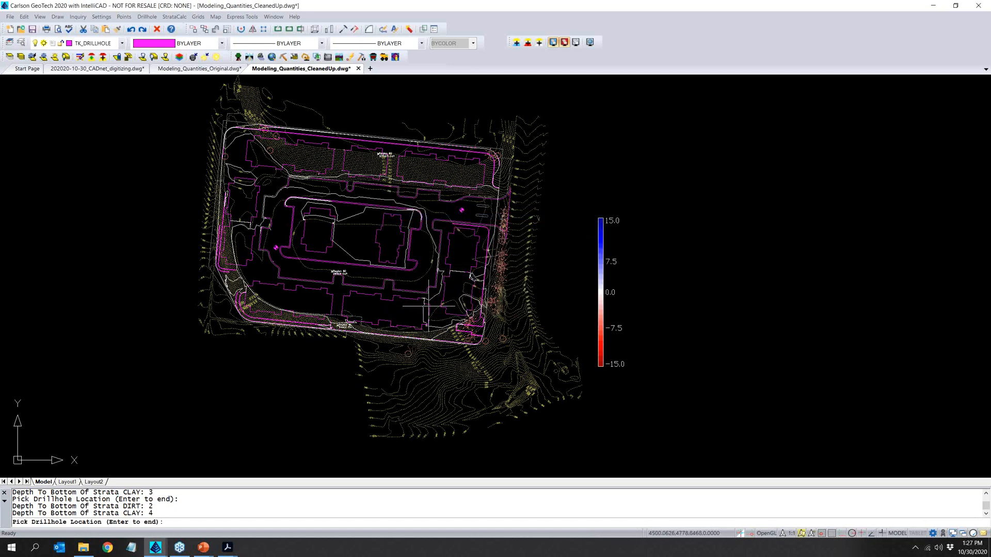
key("Return")
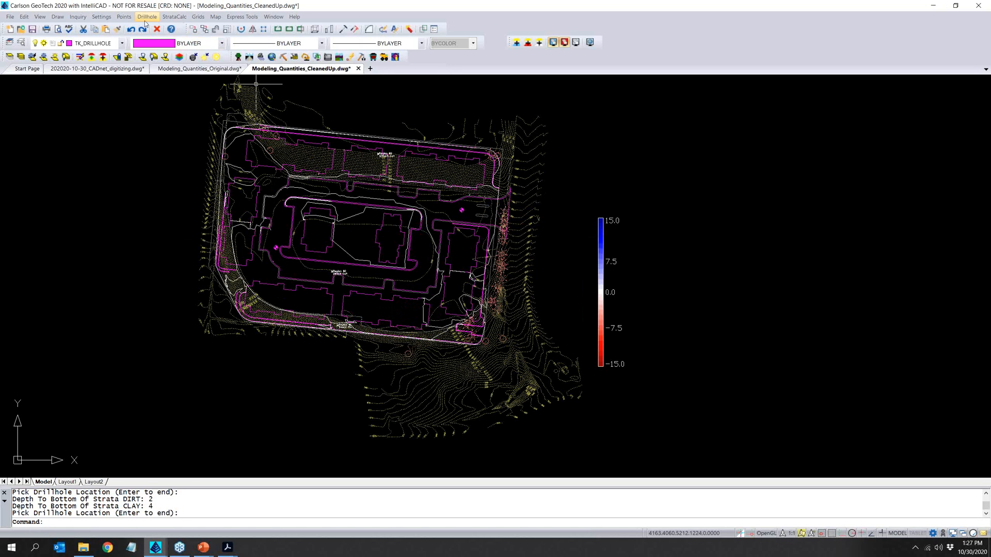
- Make the strata surfaces from the placed drillholes
left_click(174, 17)
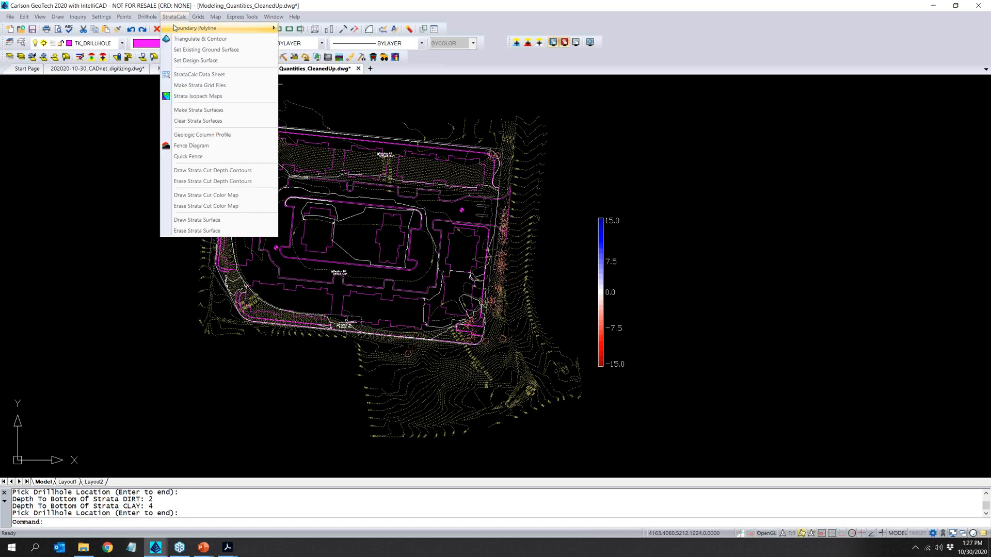
left_click(224, 111)
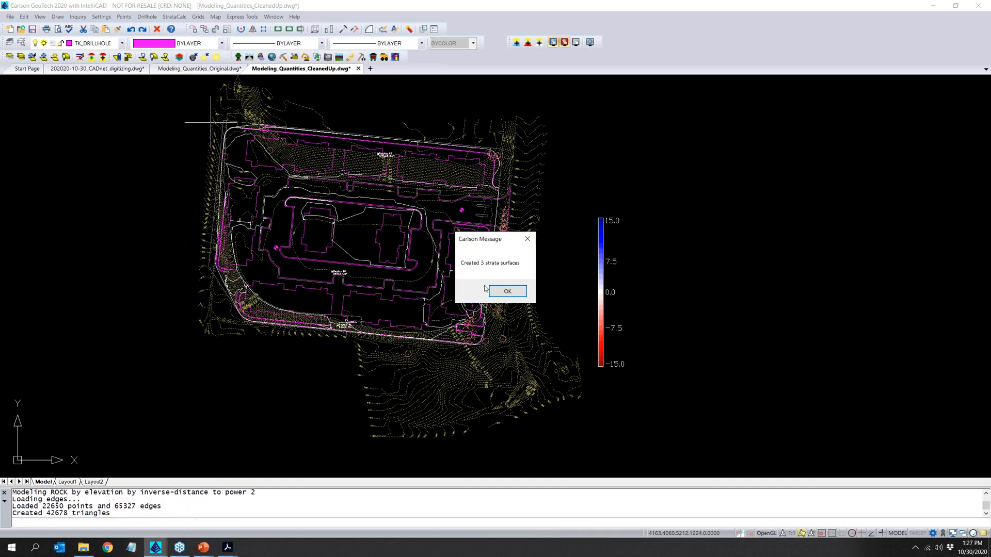
left_click(498, 291)
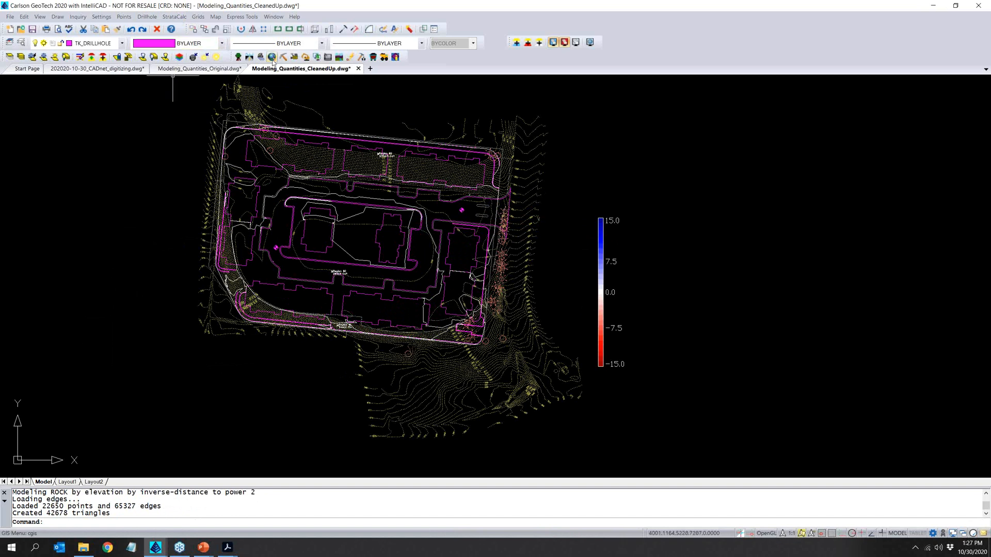
- Switch to the Construction module and remake the existing ground and design surfaces
left_click(294, 58)
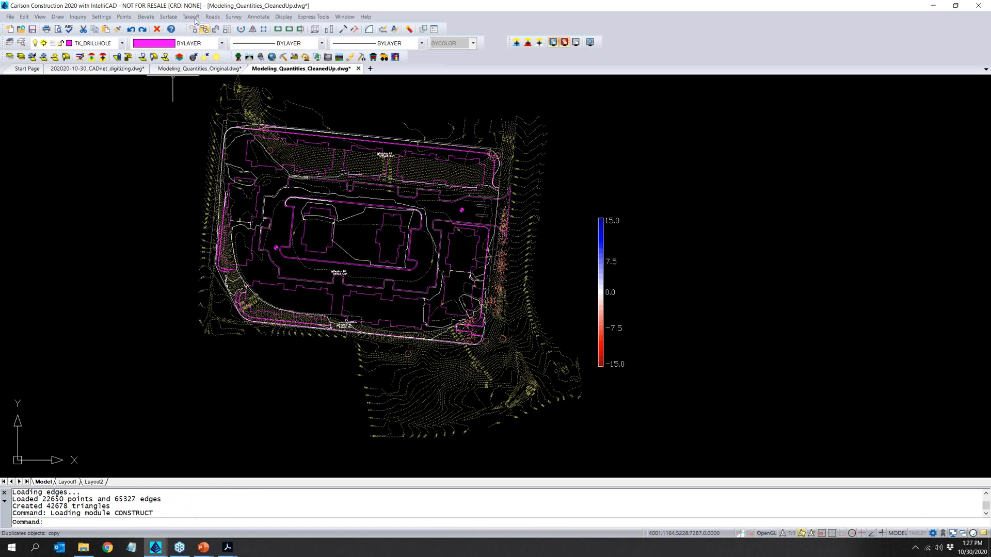
left_click(191, 16)
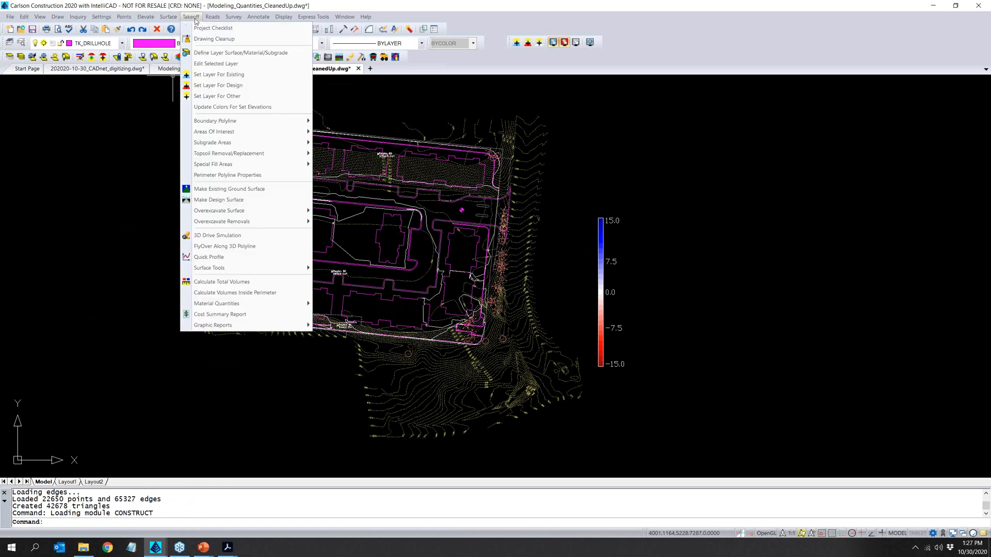
left_click(247, 190)
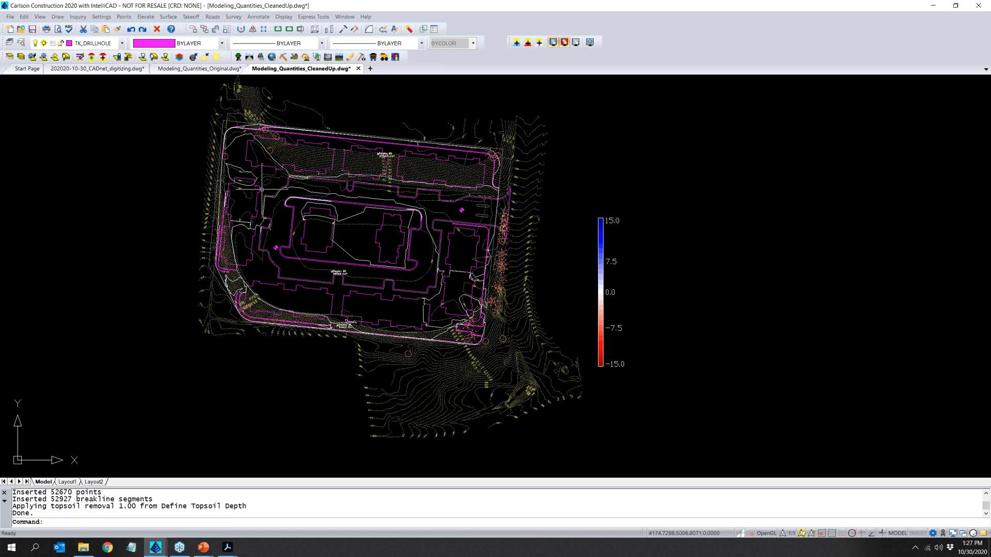
left_click(210, 17)
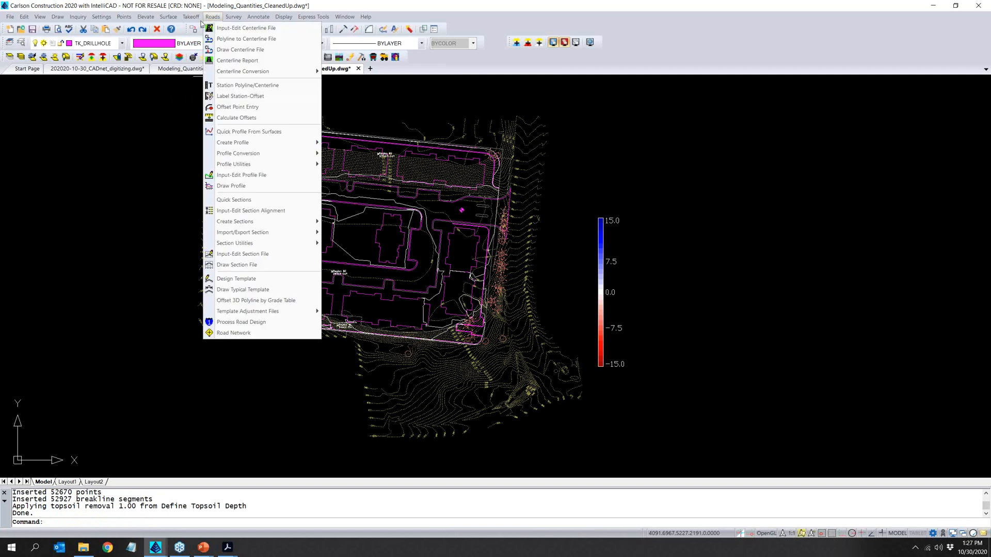
mouse_move(191, 17)
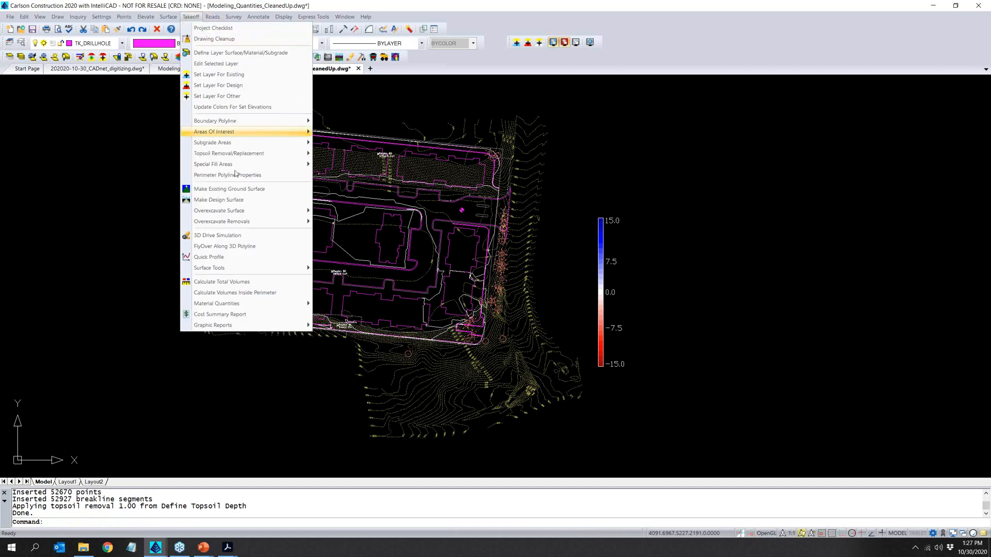
left_click(242, 204)
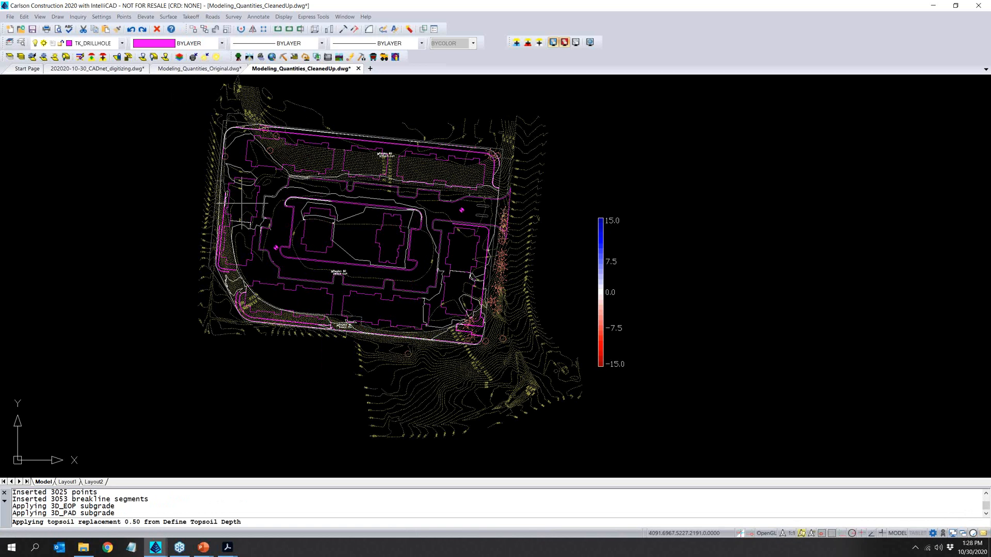
- Calculate the total volumes with the default volume options, review the cut volumes per stratum in the report, and close it
left_click(191, 17)
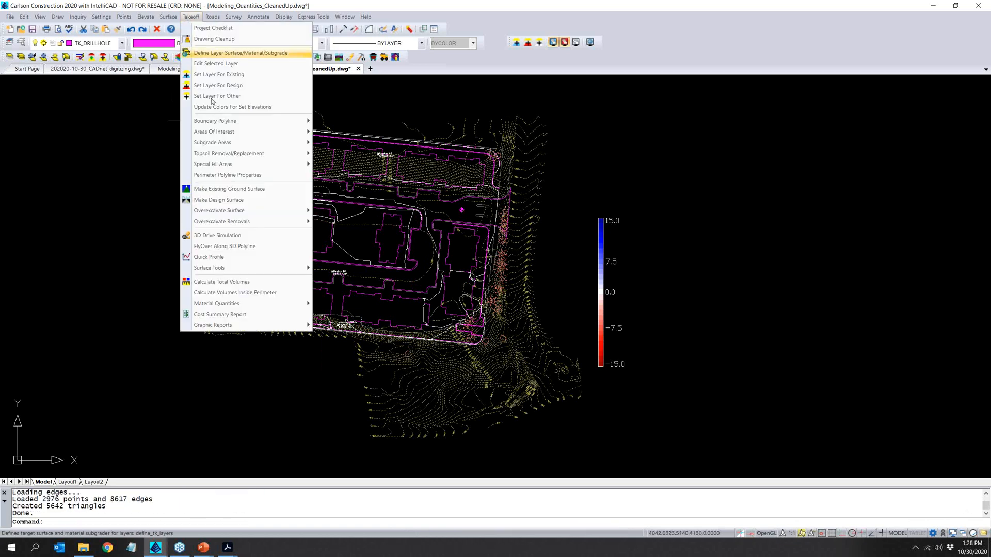
left_click(269, 284)
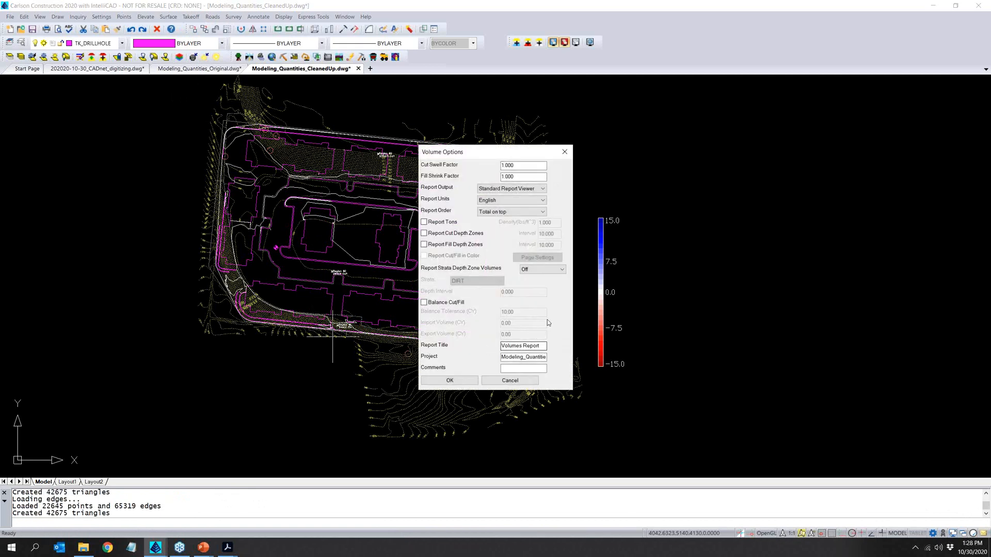
left_click(452, 380)
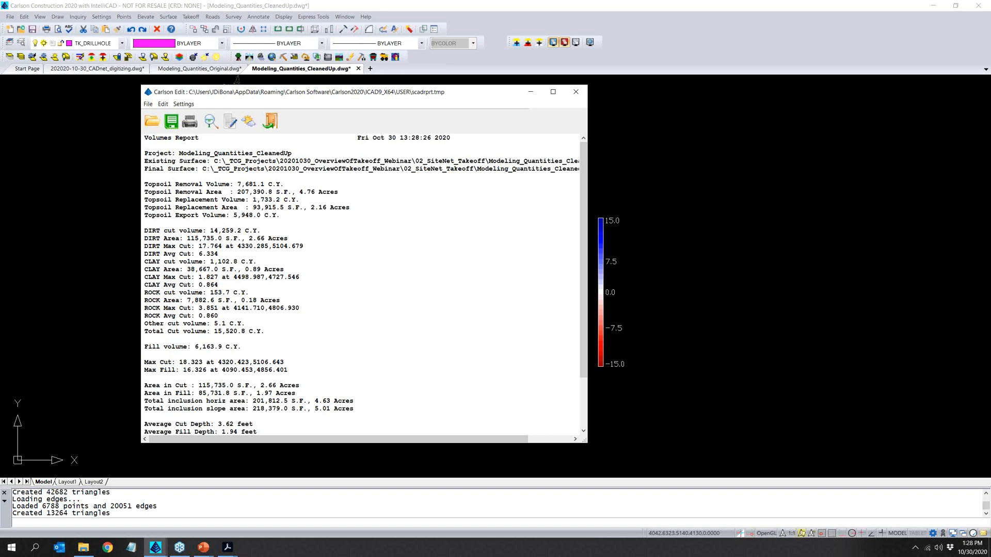
scroll(338, 338, "down", 3)
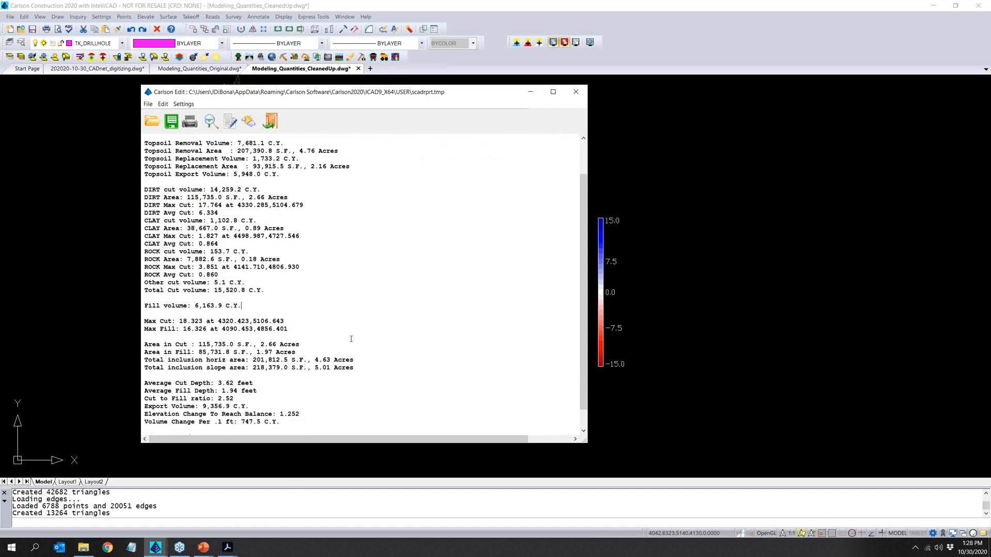
scroll(351, 339, "up", 3)
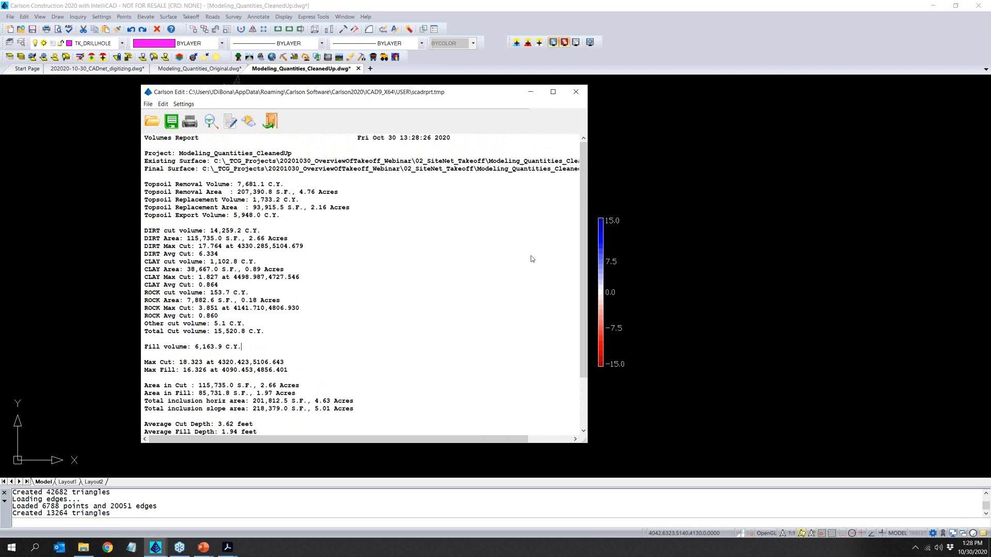
left_click_drag(587, 269, 633, 270)
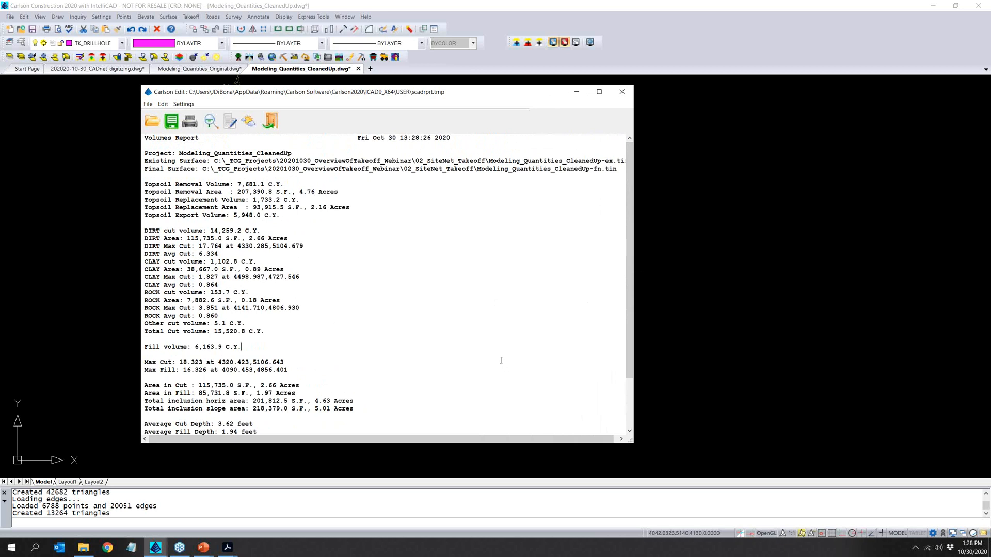
left_click(622, 92)
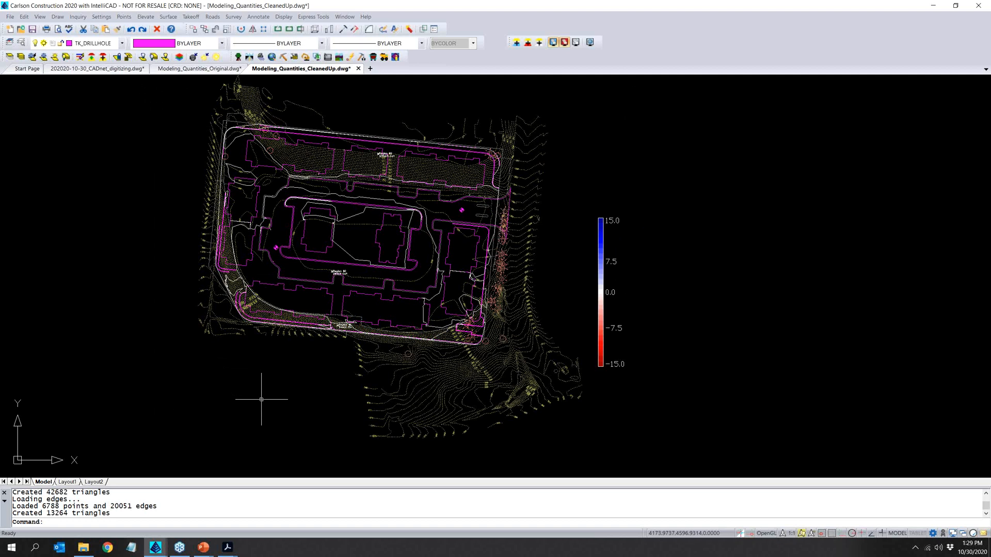
- Insert Modeling_Quantities_SanitarySewer.dwg as an exploded block at 0,0,0 with a scale of 1, and save the drawing
type("insert")
key("Return")
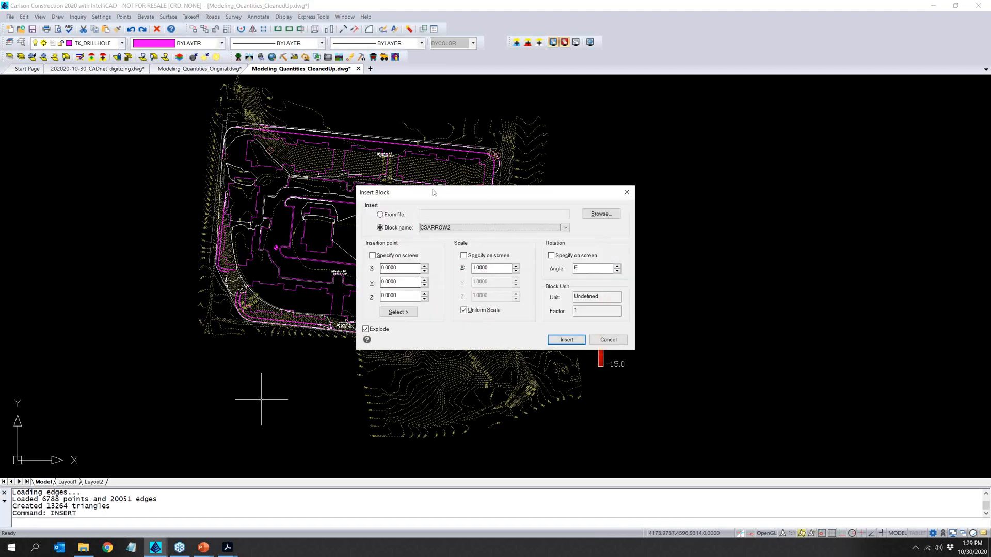
left_click(612, 214)
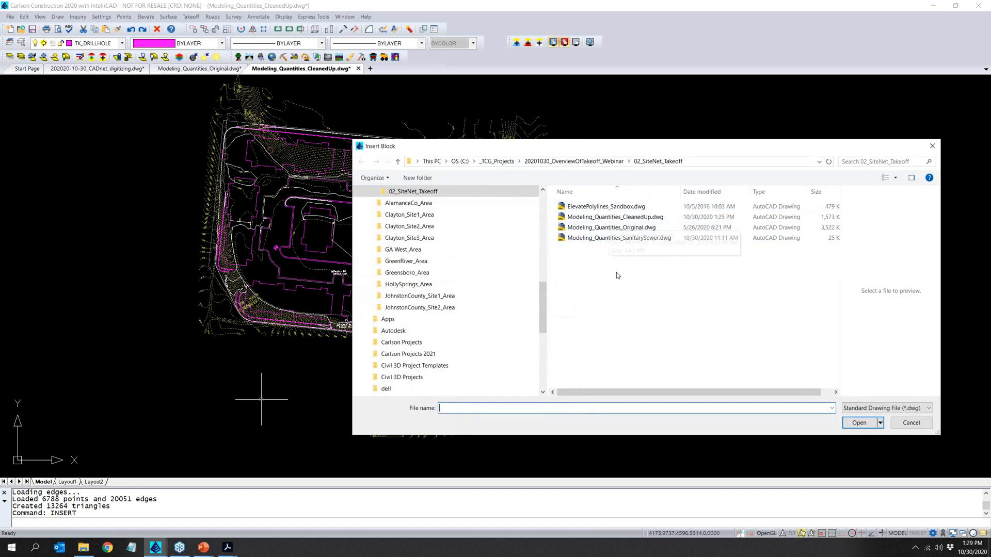
left_click(646, 238)
left_click(863, 426)
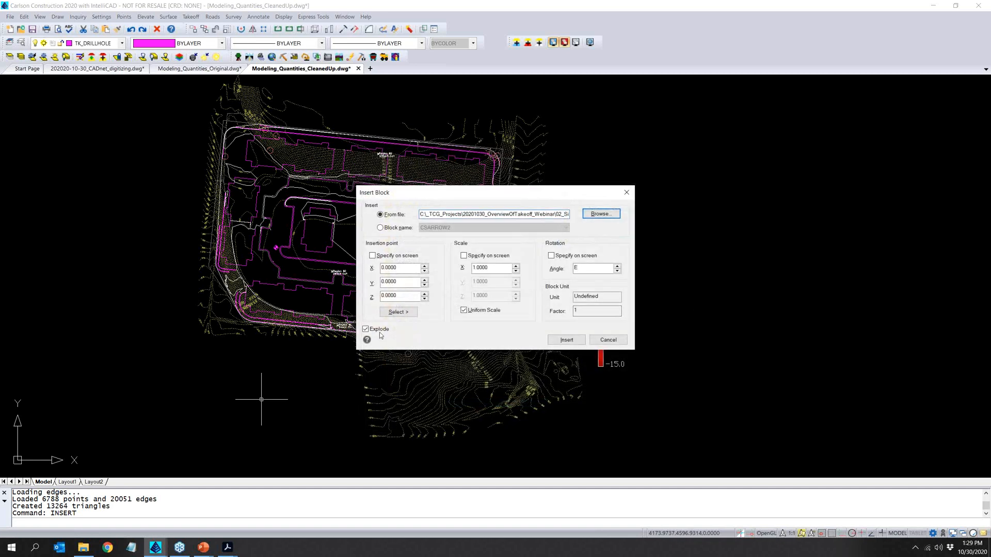
left_click(565, 341)
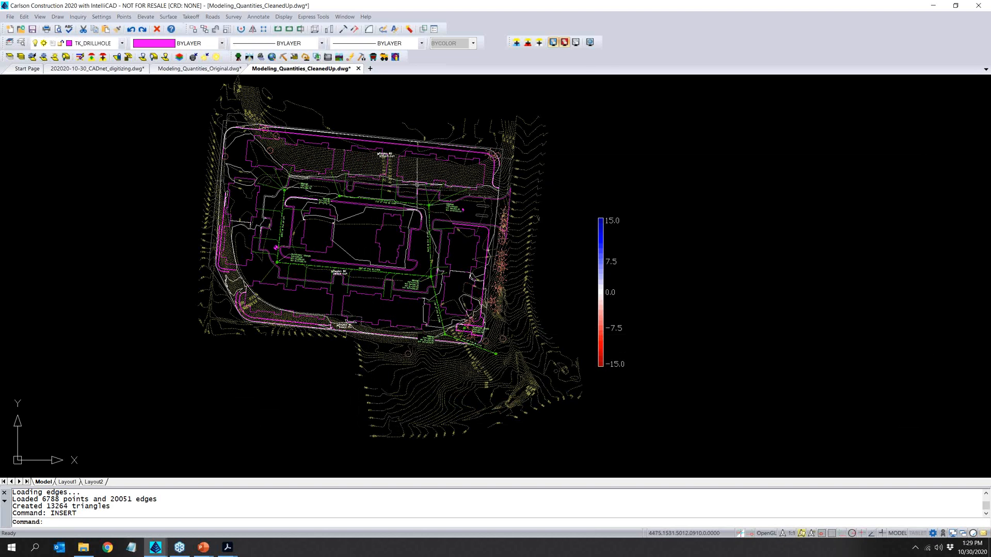
scroll(439, 214, "up", 5)
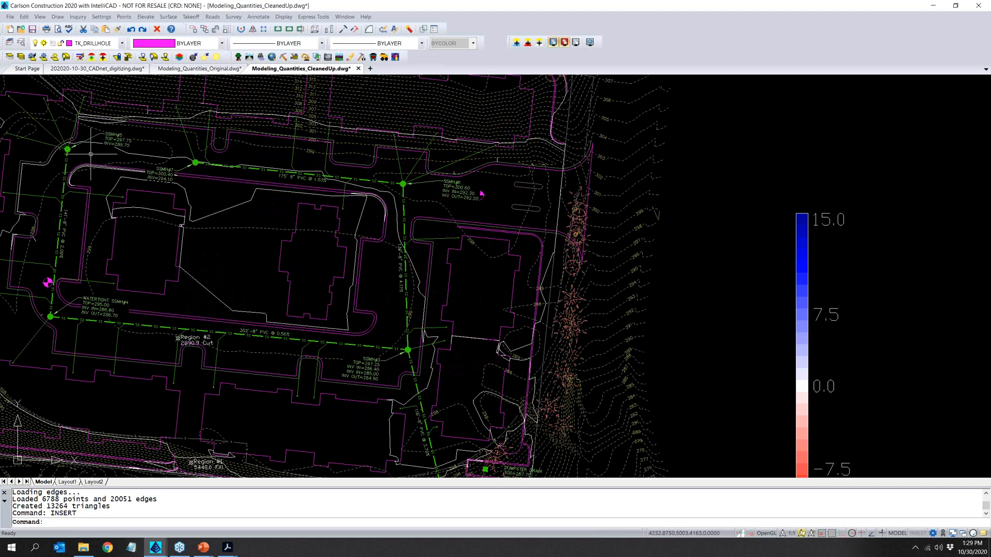
middle_click_drag(89, 157, 179, 136)
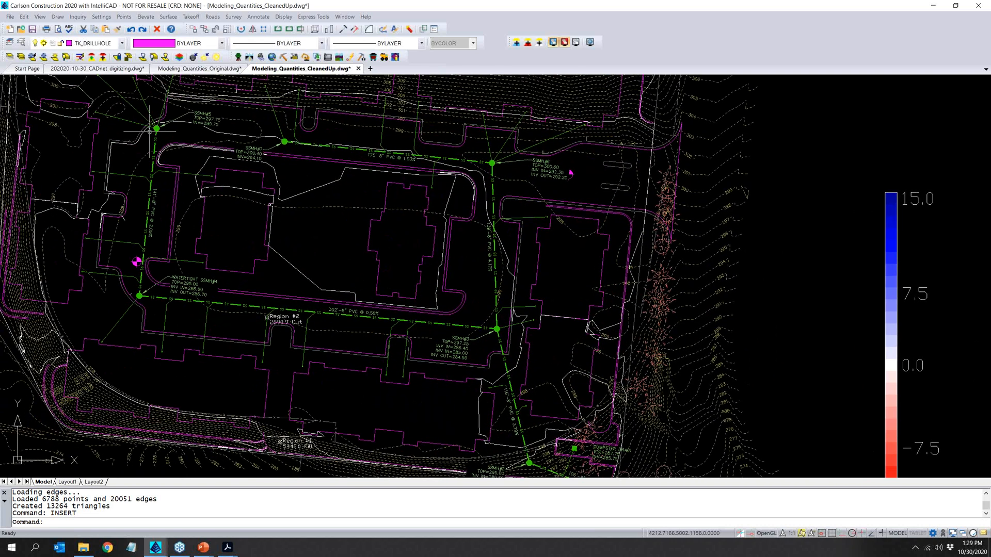
left_click(32, 30)
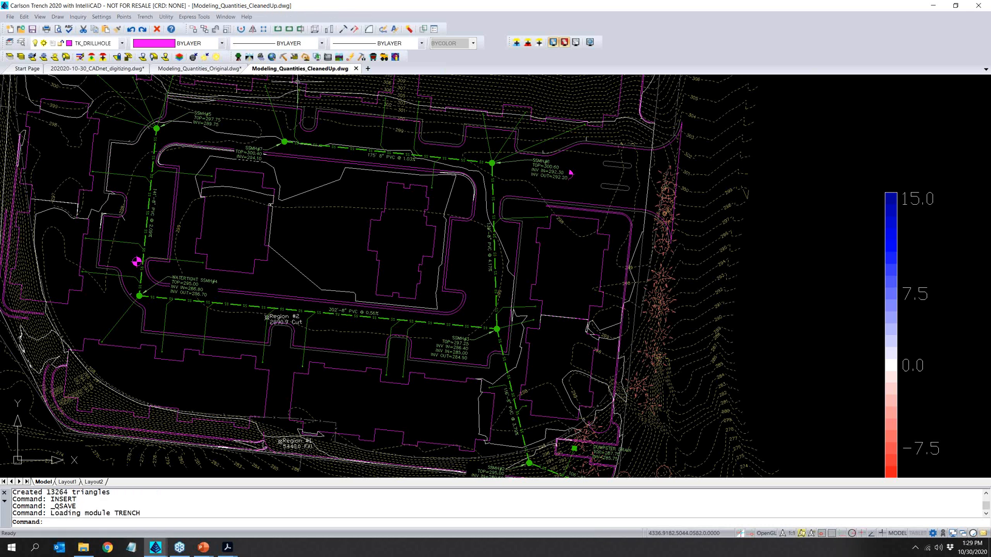
- Set up a sewer trench line by points in the Trench module, using a connected trench network and surface Modeling_Quantities_CleanedUp-fn.tin
left_click(145, 17)
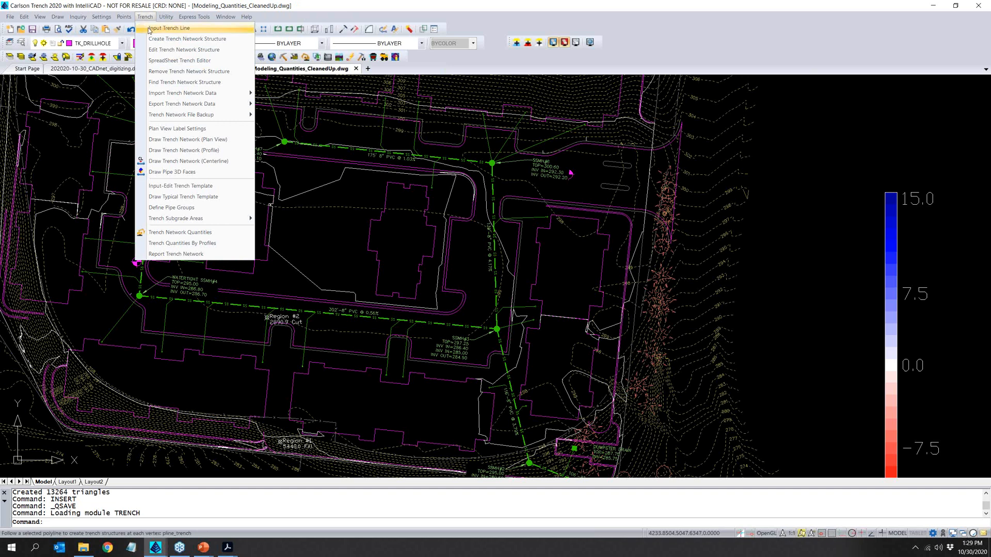
left_click(149, 28)
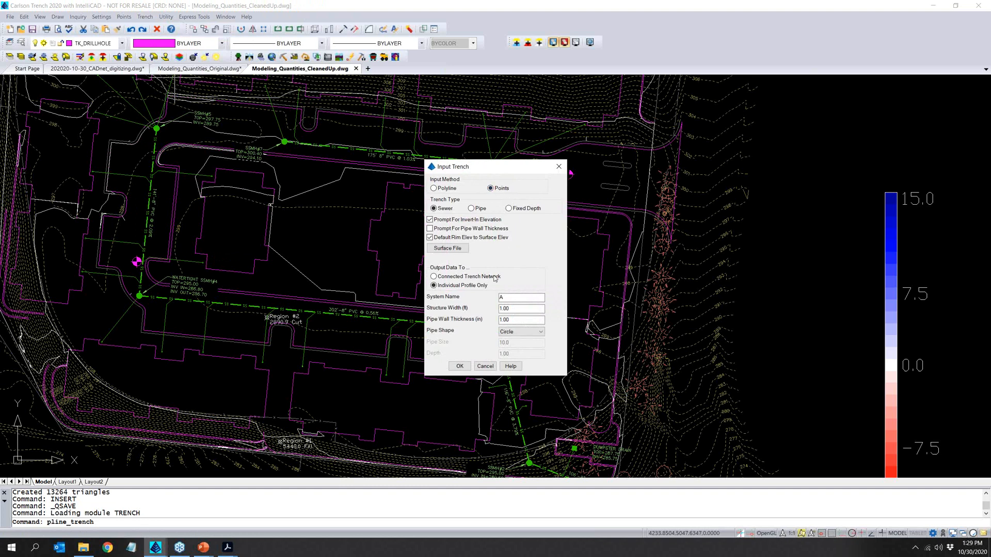
left_click(474, 276)
left_click_drag(484, 168, 609, 144)
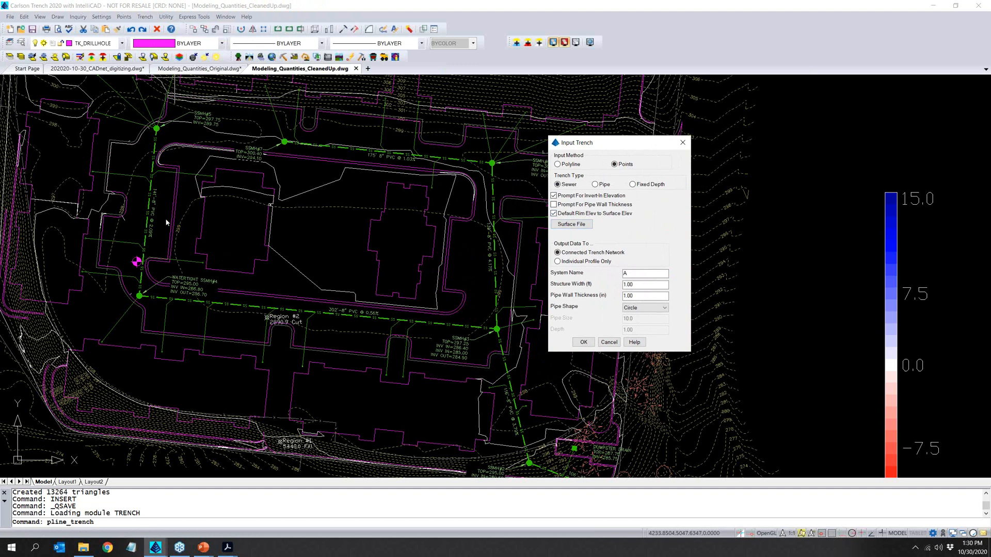
left_click(586, 227)
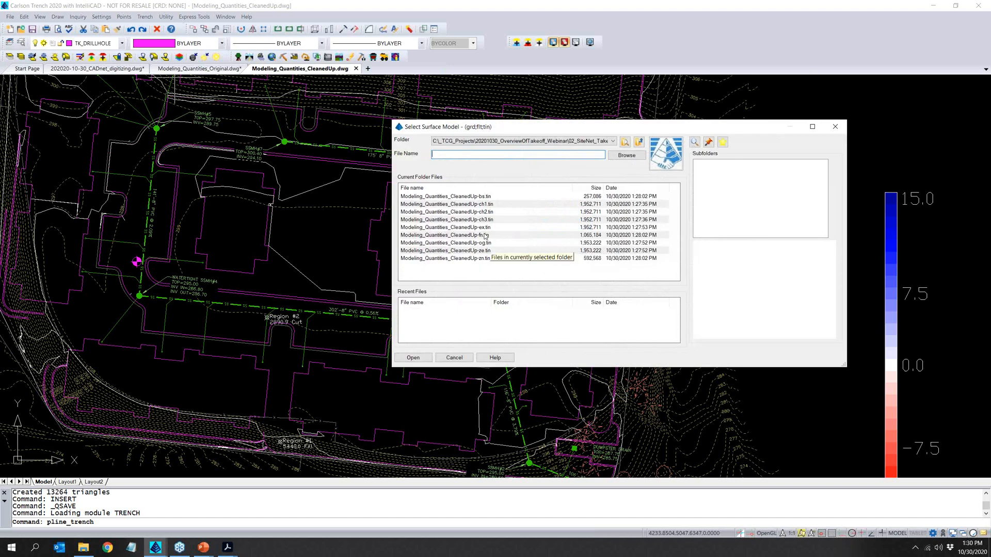
left_click(485, 235)
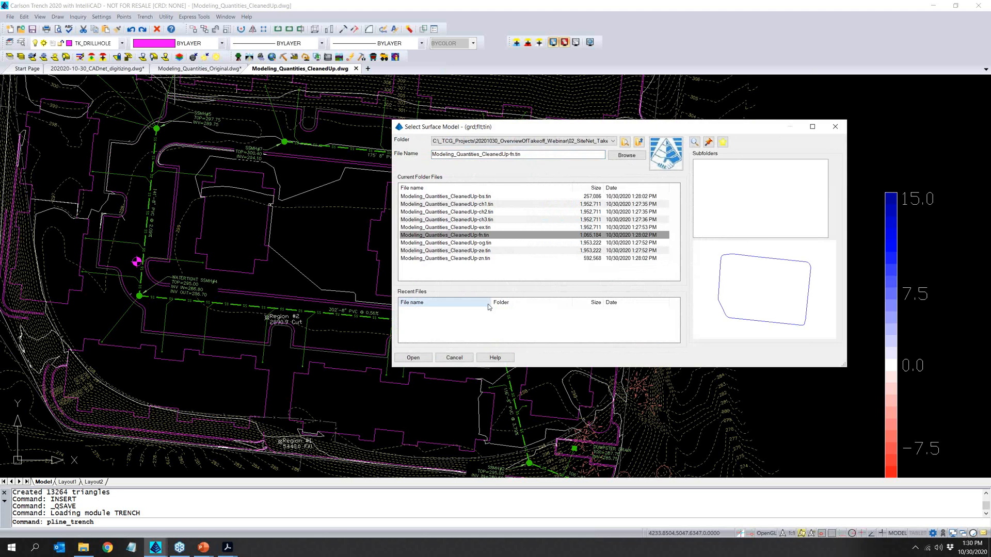
left_click(413, 357)
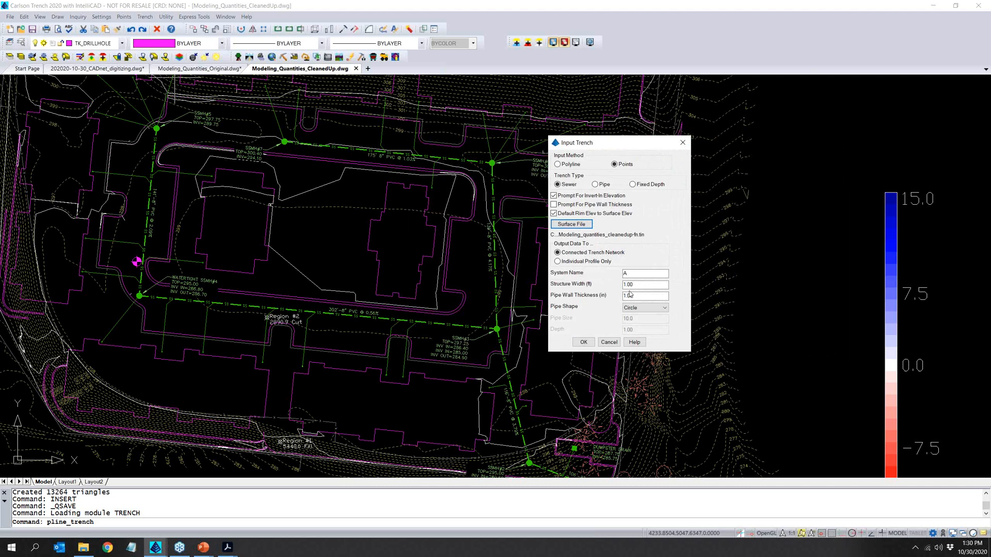
left_click(583, 342)
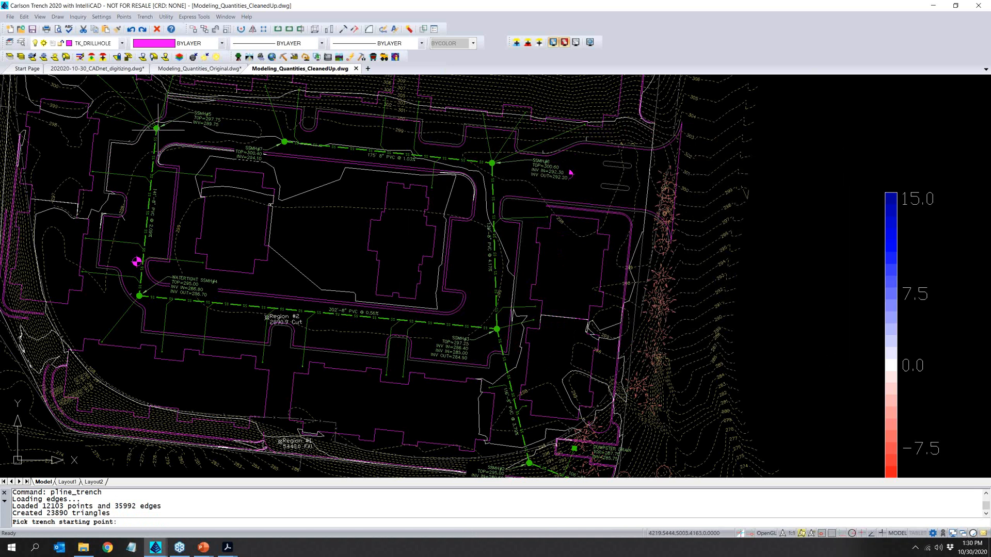
- Start the trench line at the SSMH#5 manhole with starting station 0.0 and manhole ID SSMH5
scroll(157, 127, "up", 4)
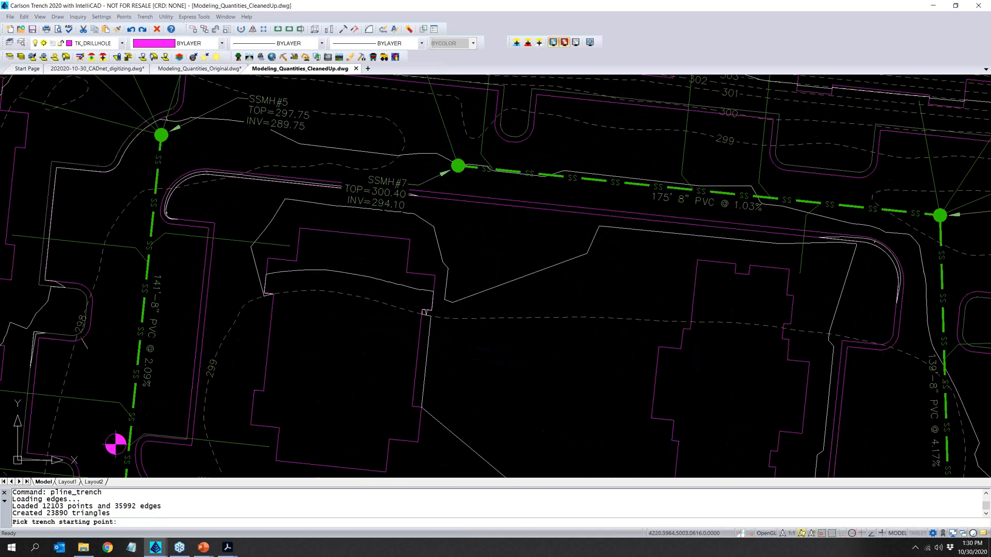
left_click(160, 134)
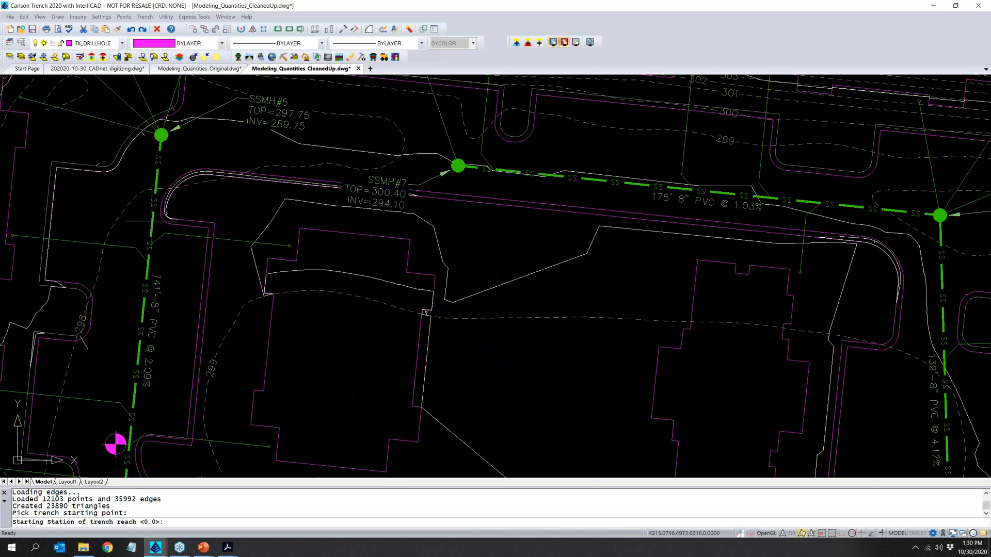
key("Return")
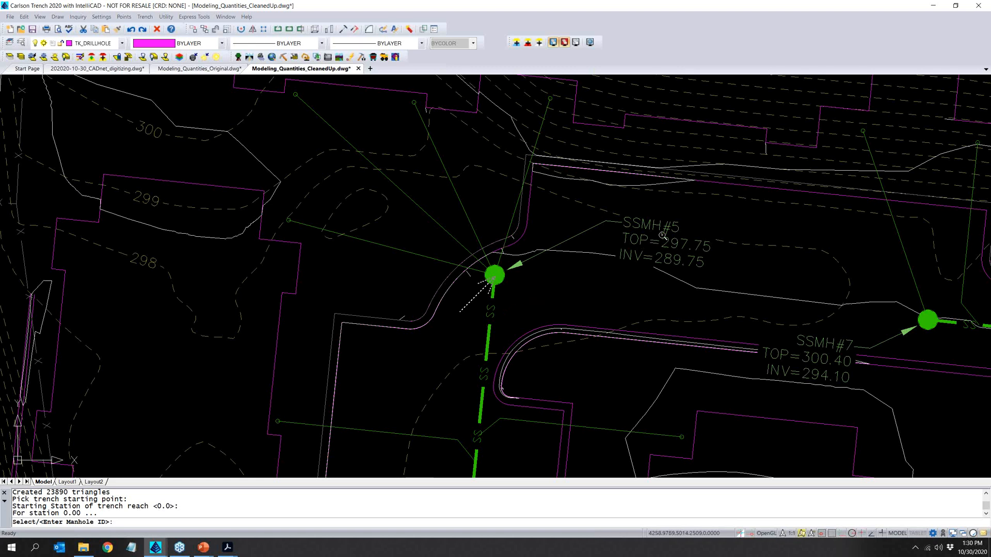
type("SSMH5")
key("Return")
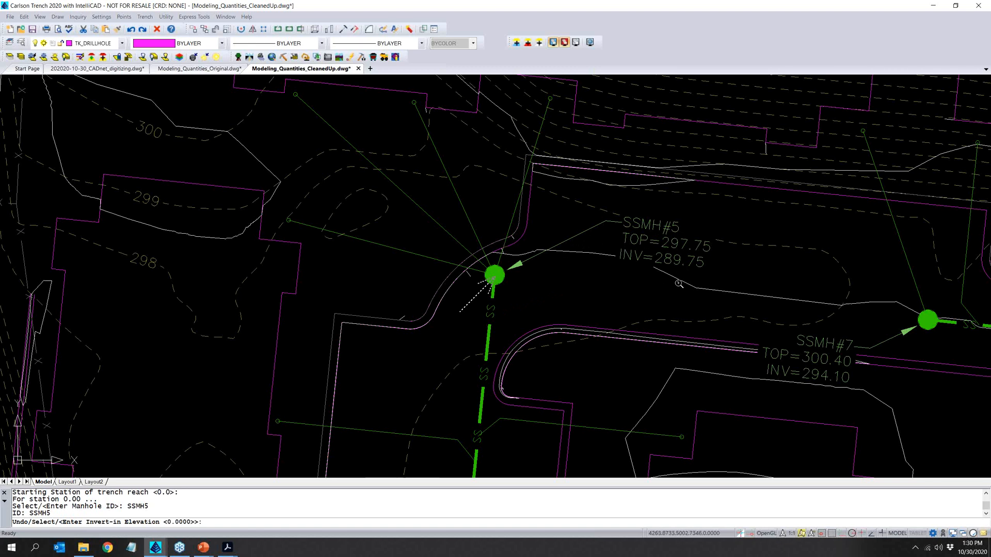
- Set both the invert-in and invert-out elevations of manhole SSMH5 to 289.75
type("289.75")
key("Return")
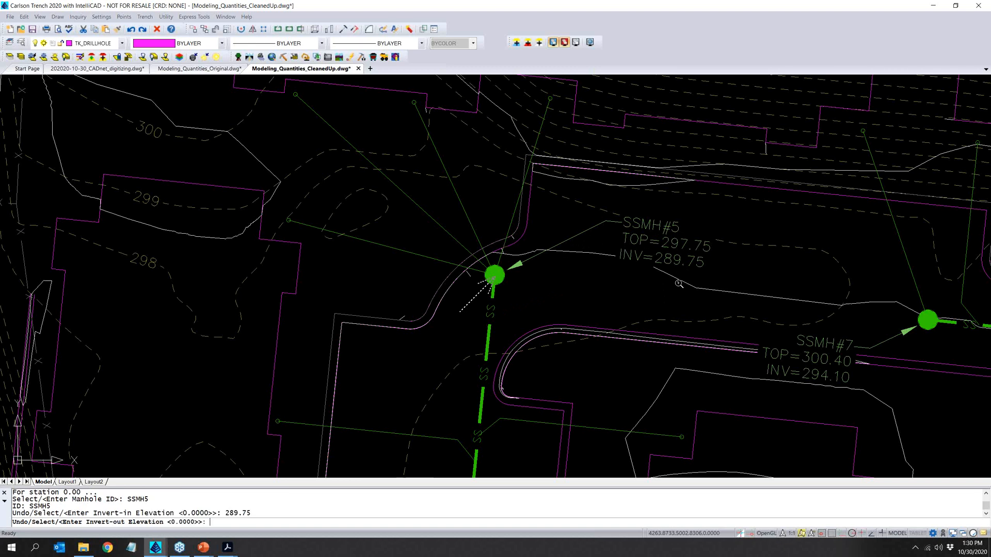
type("289.75")
key("Return")
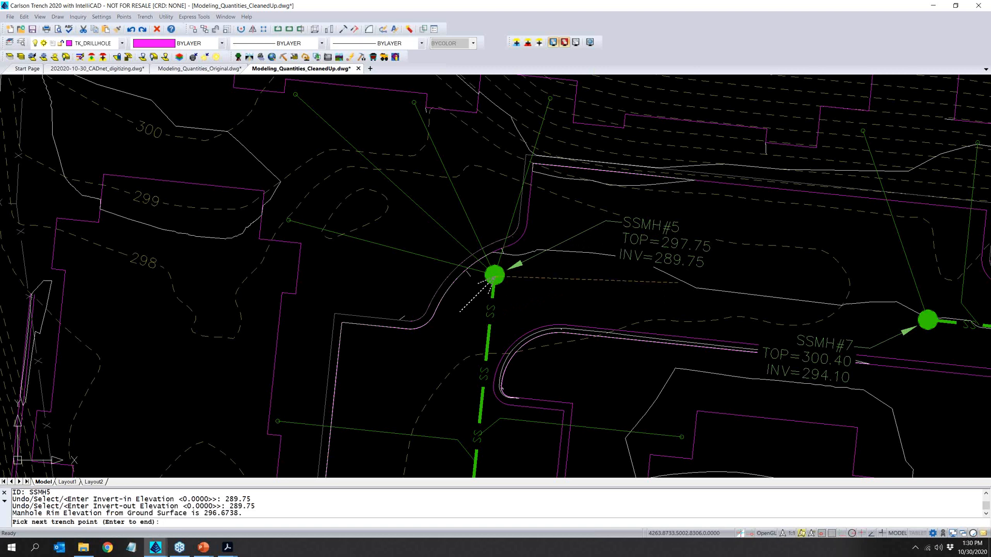
- Place the next trench point at the watertight SSMH#4 manhole and give it the ID SSMH4
scroll(547, 289, "down", 3)
middle_click_drag(557, 415, 463, 225)
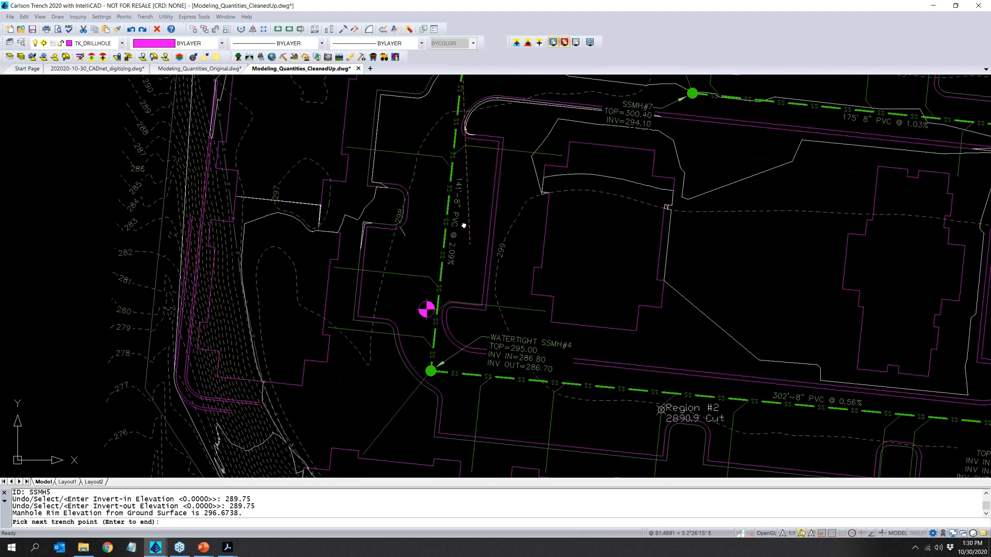
scroll(418, 333, "up", 3)
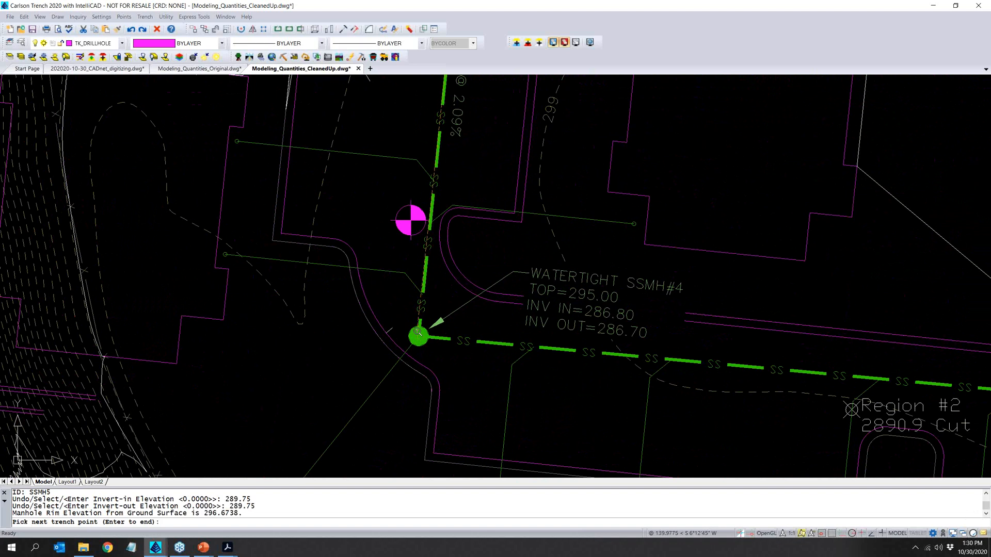
left_click(419, 336)
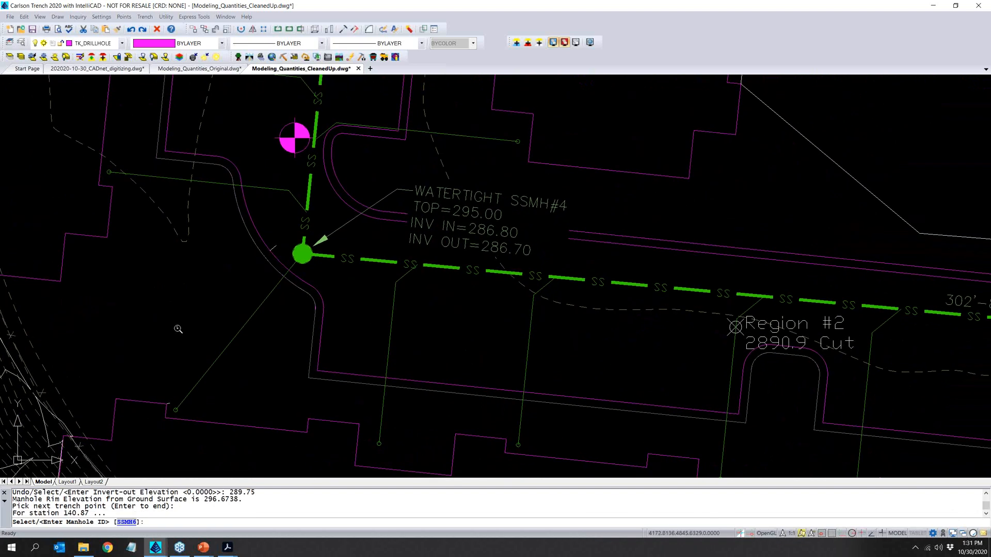
type("SSMH4")
key("Return")
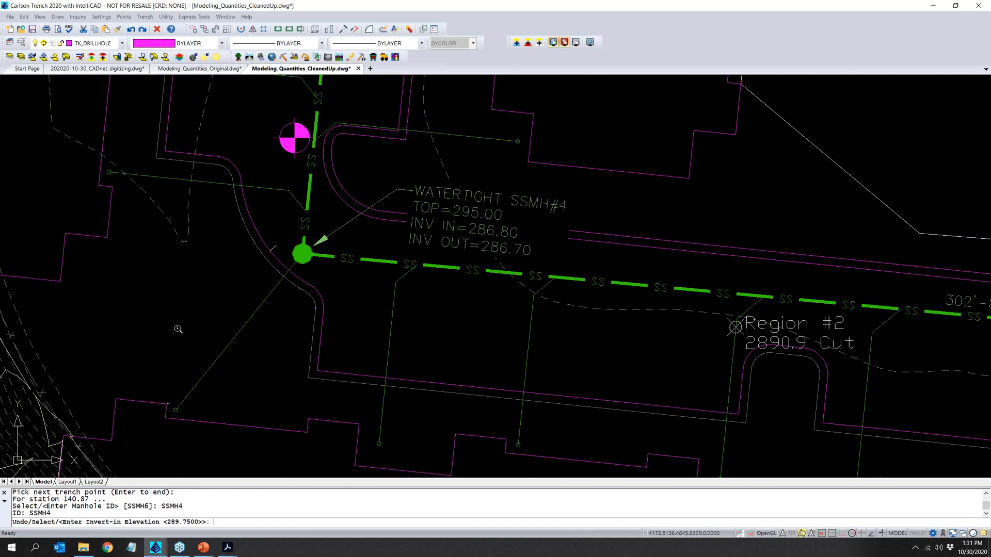
- Give manhole SSMH4 an invert-in of 286.8 and an invert-out of 286.7, with an 8-inch pipe for the reach
type("286.8")
key("Return")
type("286.7")
key("Return")
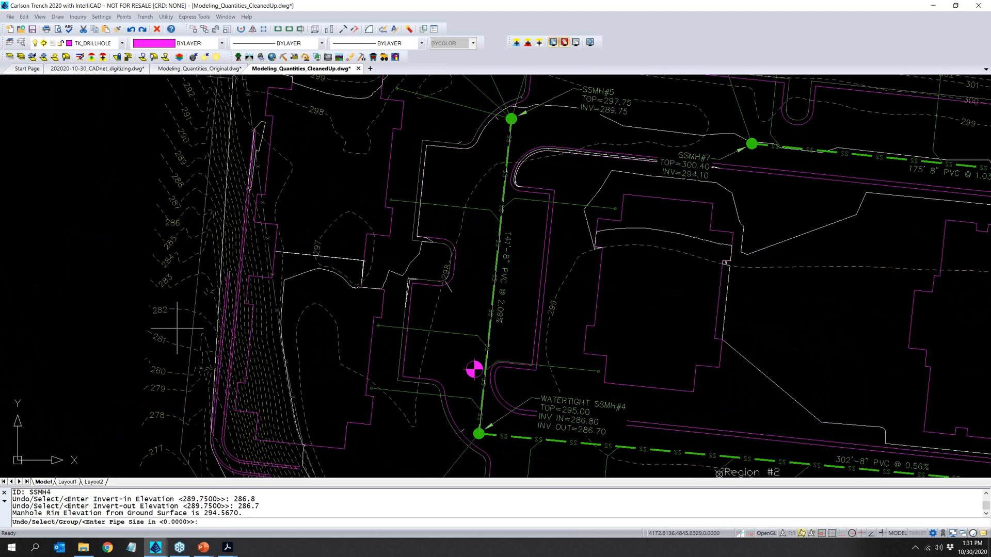
type("8")
key("Return")
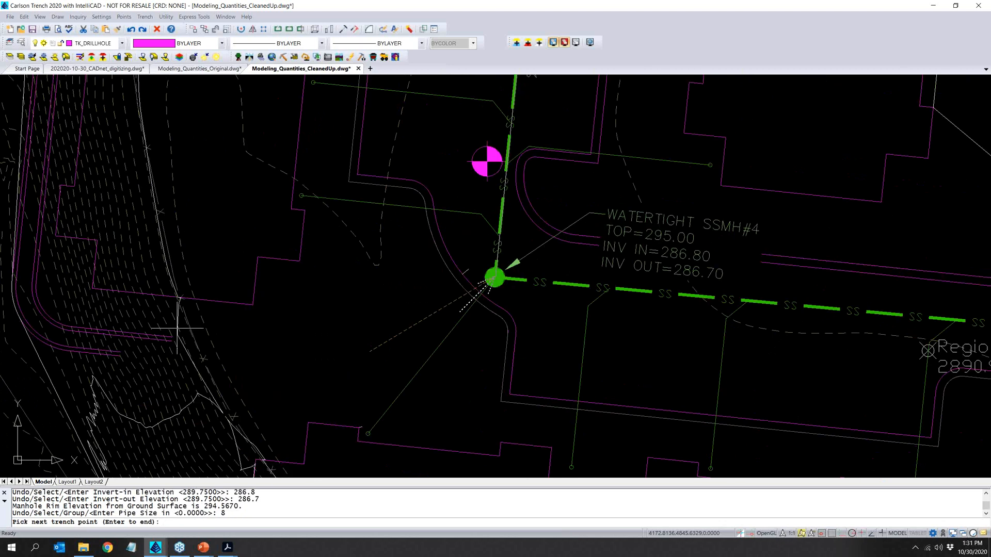
- Place the next trench point at the SSMH#3 manhole and give it the ID SSMH3
scroll(314, 277, "down", 4)
middle_click_drag(575, 345, 208, 281)
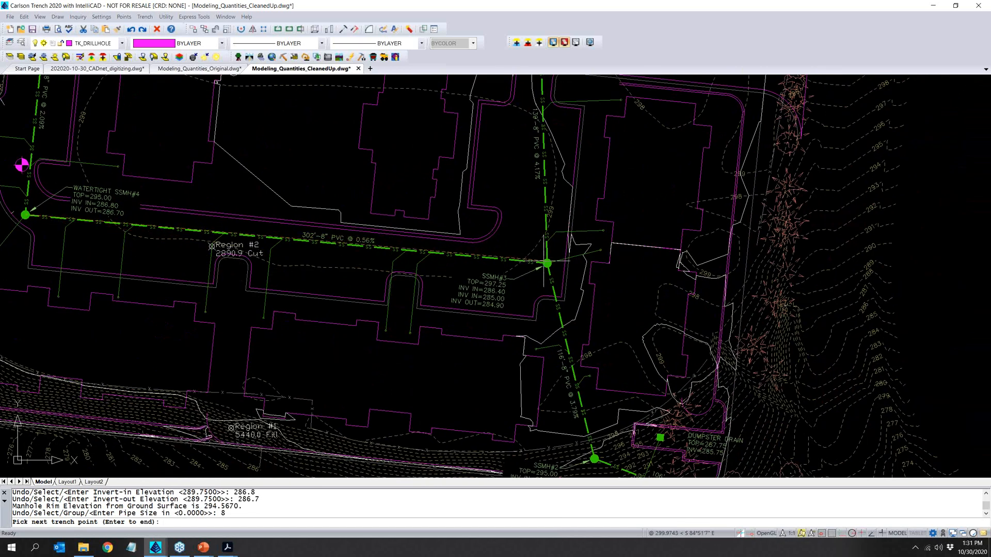
left_click(546, 262)
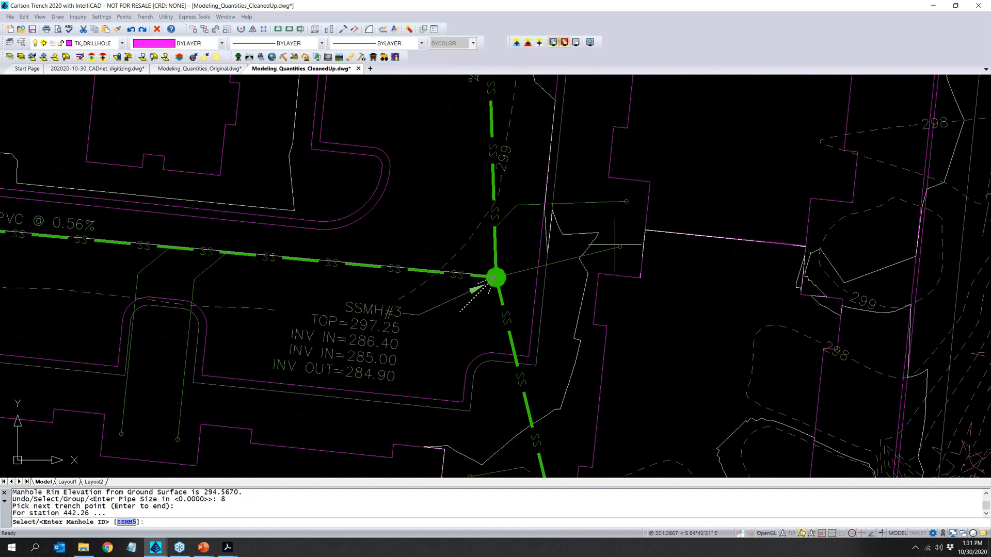
type("SSMH3")
key("Return")
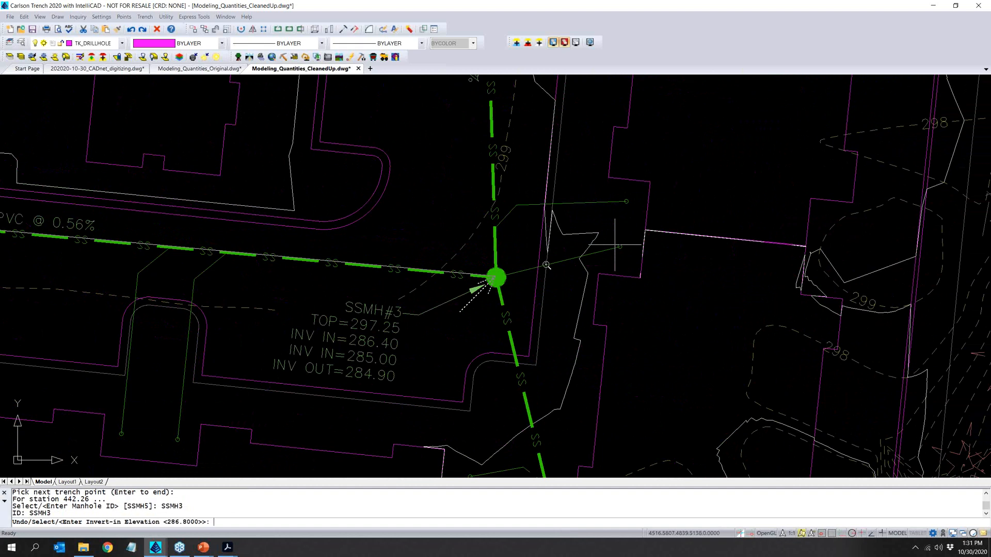
- Give manhole SSMH3 an invert-in of 286.4 and an invert-out of 284.9, with an 8-inch pipe for the reach
type("286.4")
key("Return")
type("284.9")
key("Return")
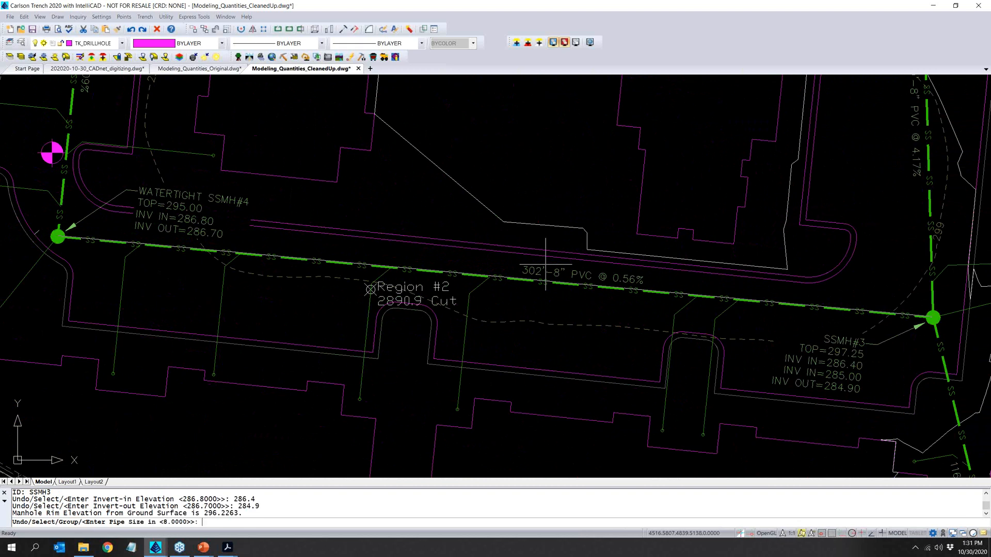
type("8")
key("Return")
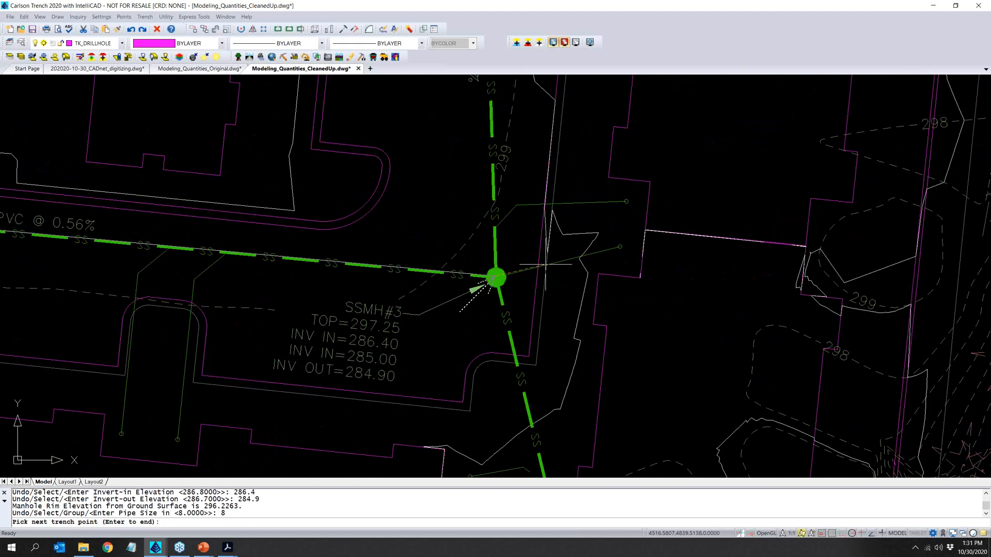
- End the trench line at SSMH3 without starting another one, and save the drawing
key("Return")
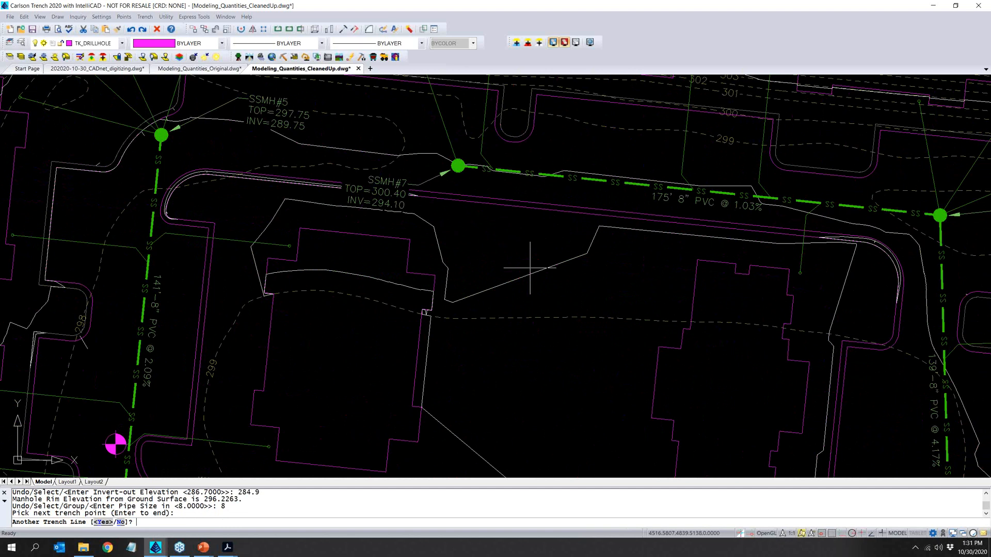
type("N")
key("Return")
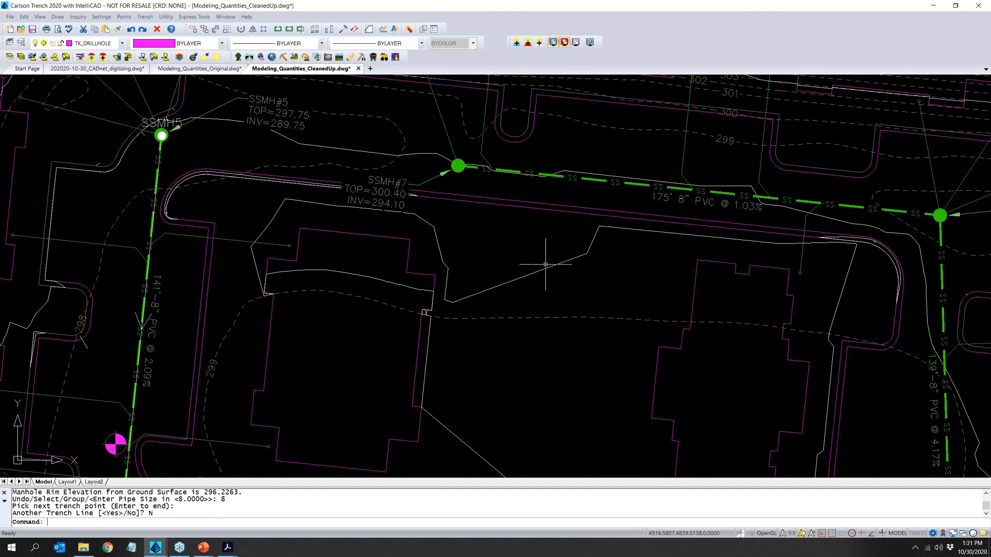
scroll(371, 238, "down", 2)
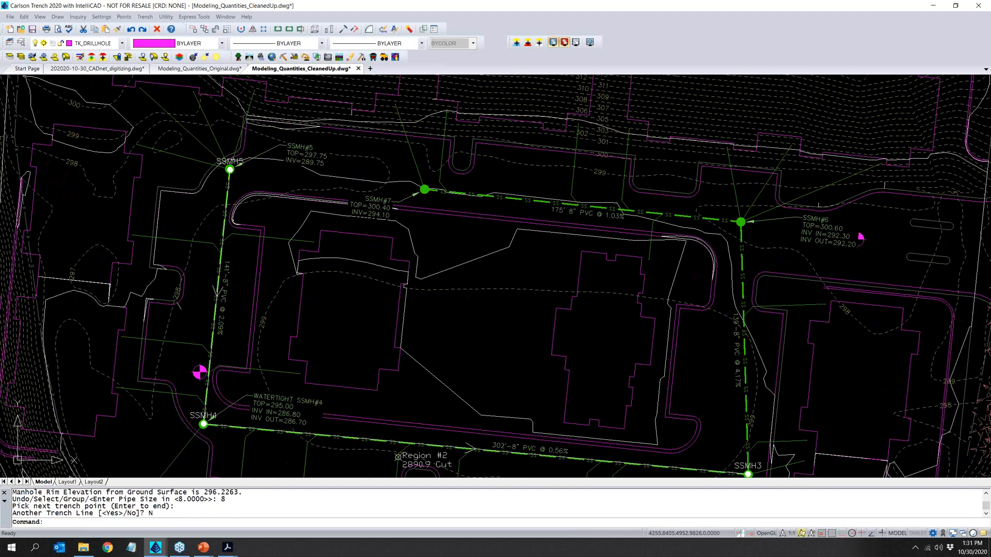
scroll(580, 448, "down", 2)
middle_click_drag(628, 448, 508, 335)
scroll(508, 335, "down", 1)
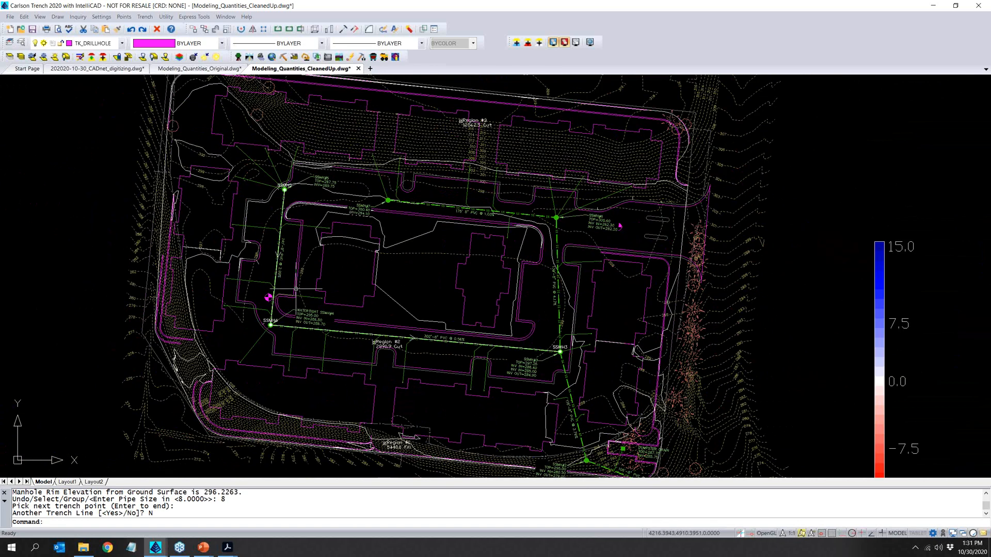
left_click(32, 29)
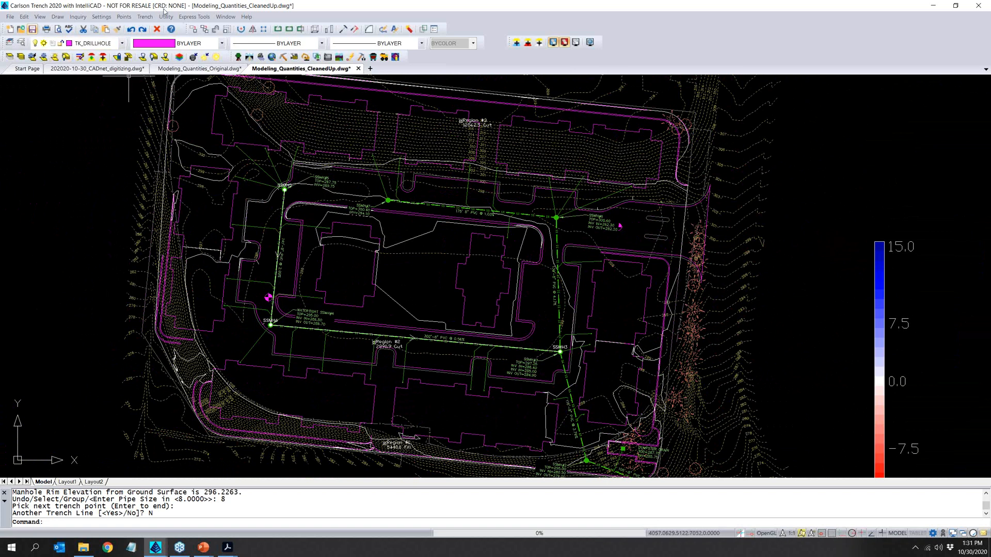
left_click(147, 17)
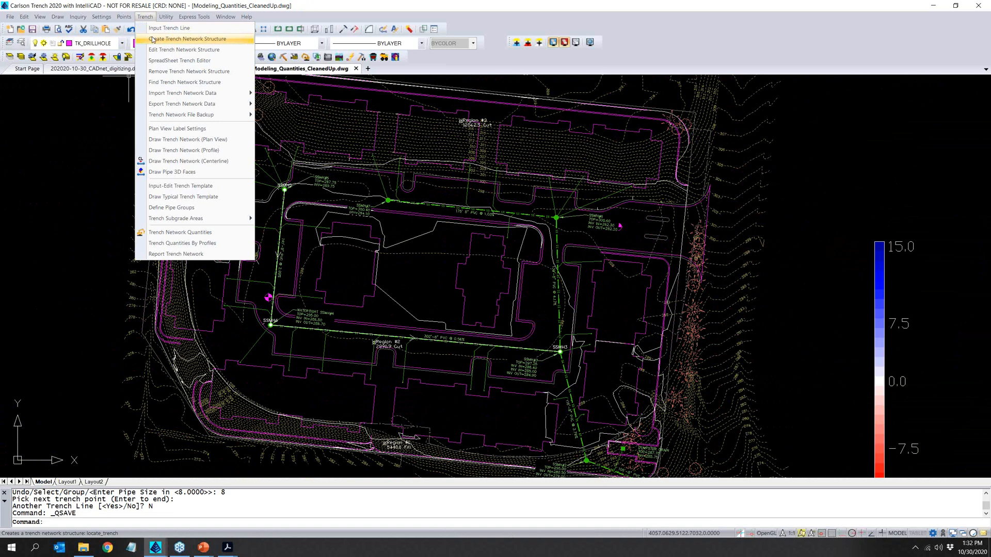
left_click(154, 39)
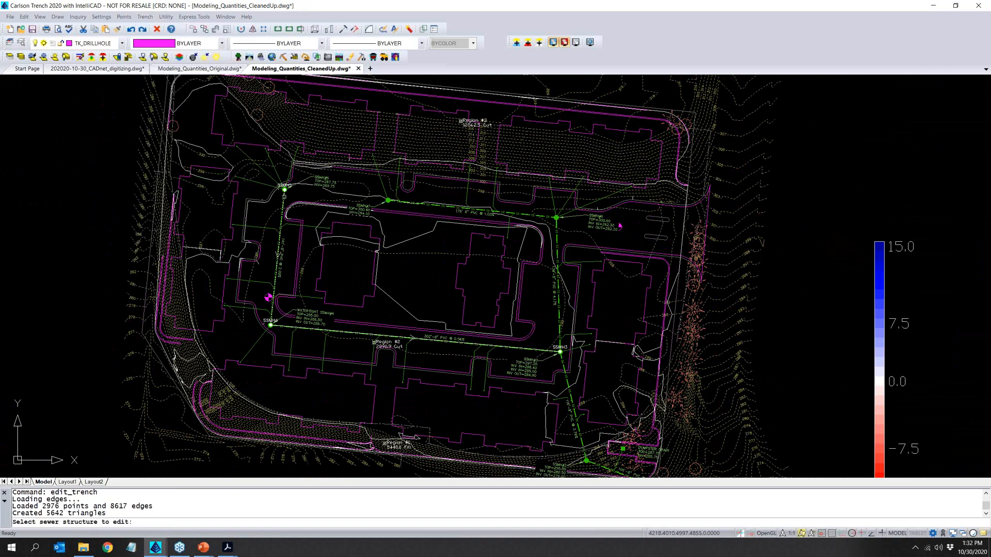
left_click(284, 197)
scroll(288, 191, "up", 3)
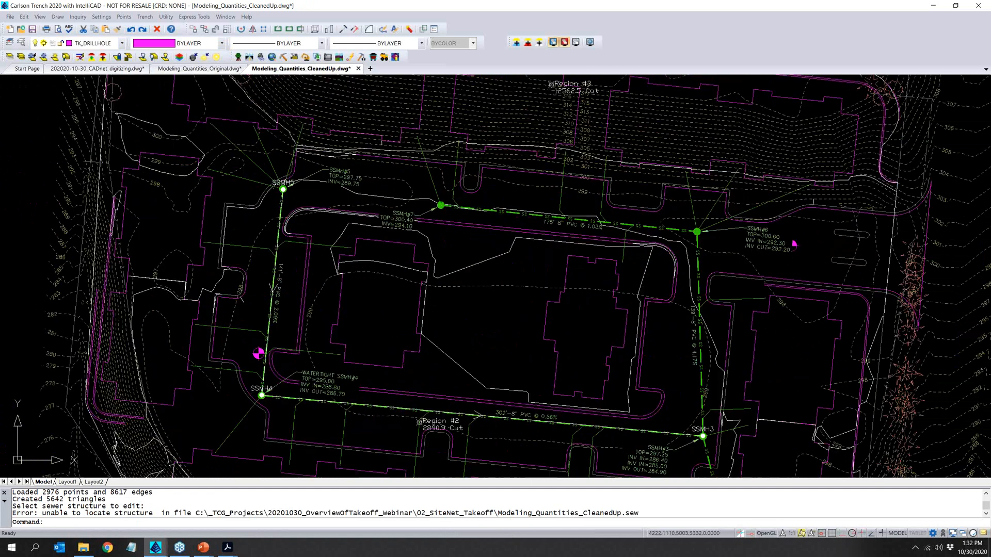
scroll(283, 190, "up", 3)
right_click(279, 188)
key("Escape")
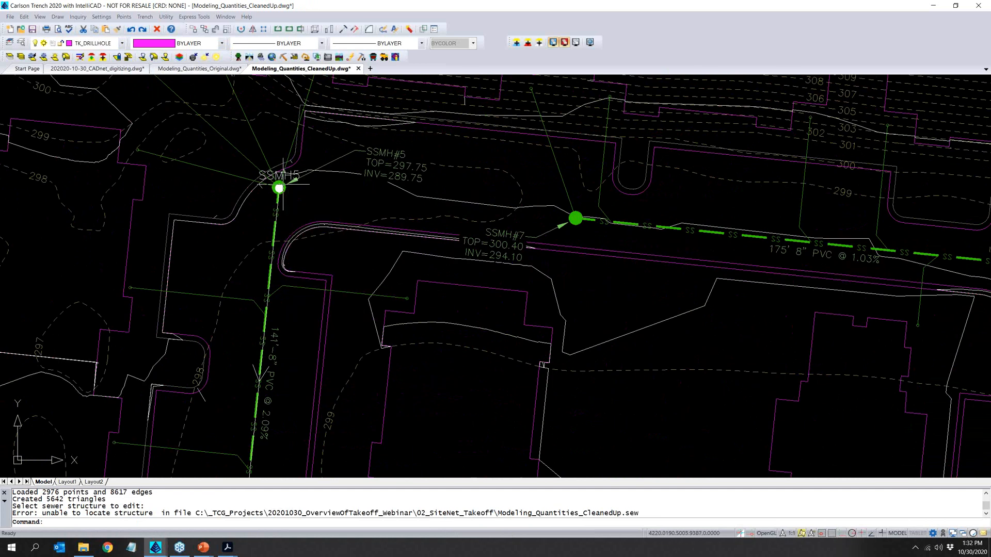
- Open the trench structure data of manhole SSMH5 for review, accept it without edits, and end structure editing
key("Return")
left_click(279, 188)
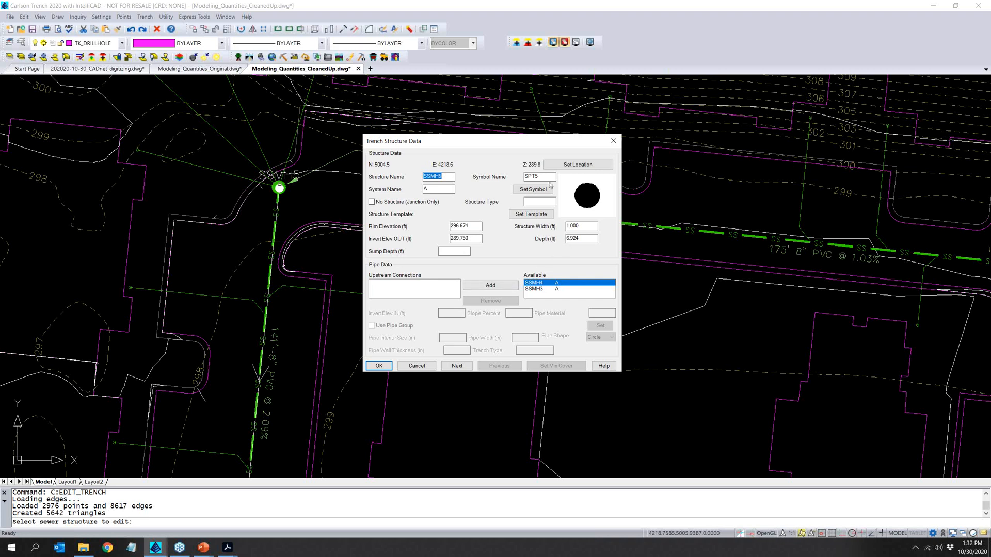
left_click(378, 366)
key("Return")
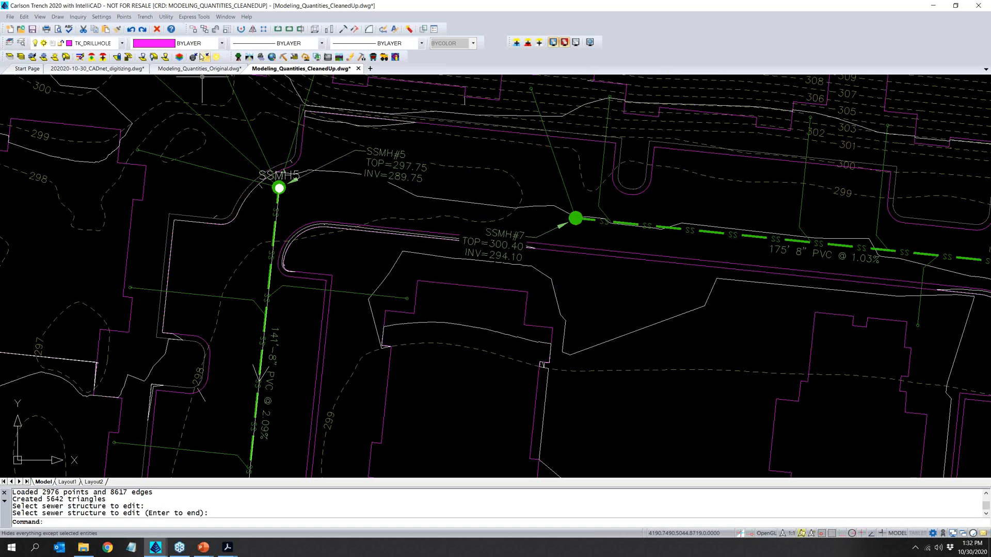
- Create a new trench template file in the 02_SiteNet_Takeoff folder with a name starting with 2020-10-3
left_click(145, 17)
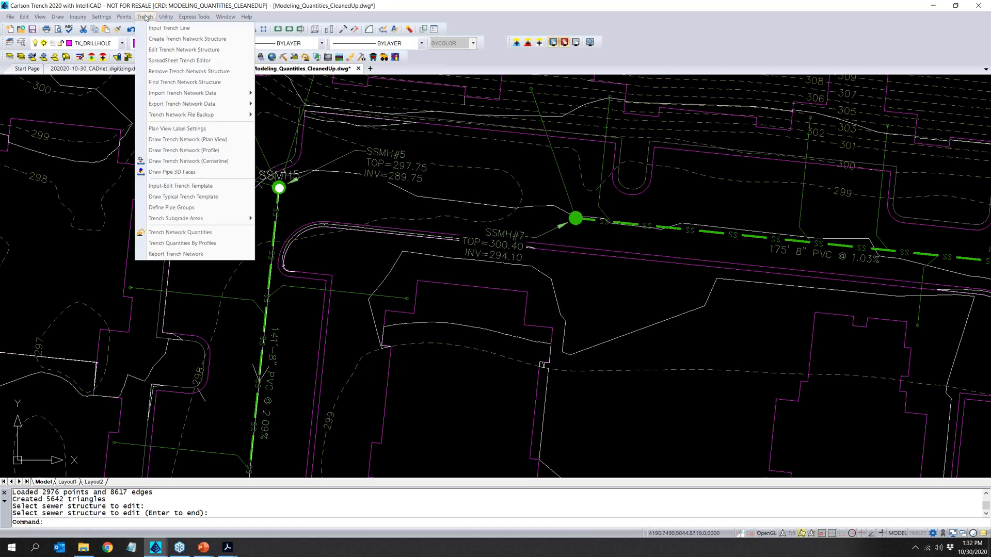
left_click(145, 18)
left_click(147, 18)
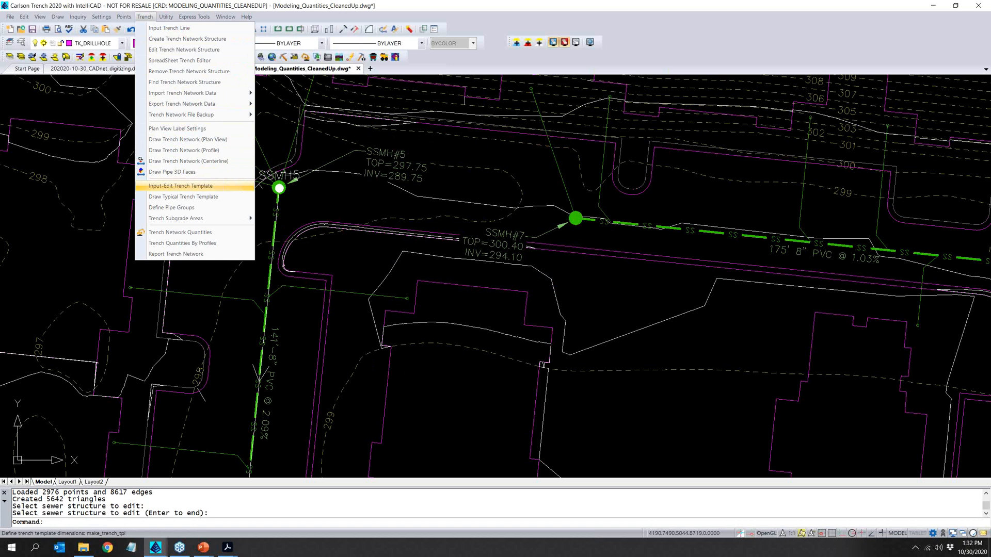
left_click(180, 186)
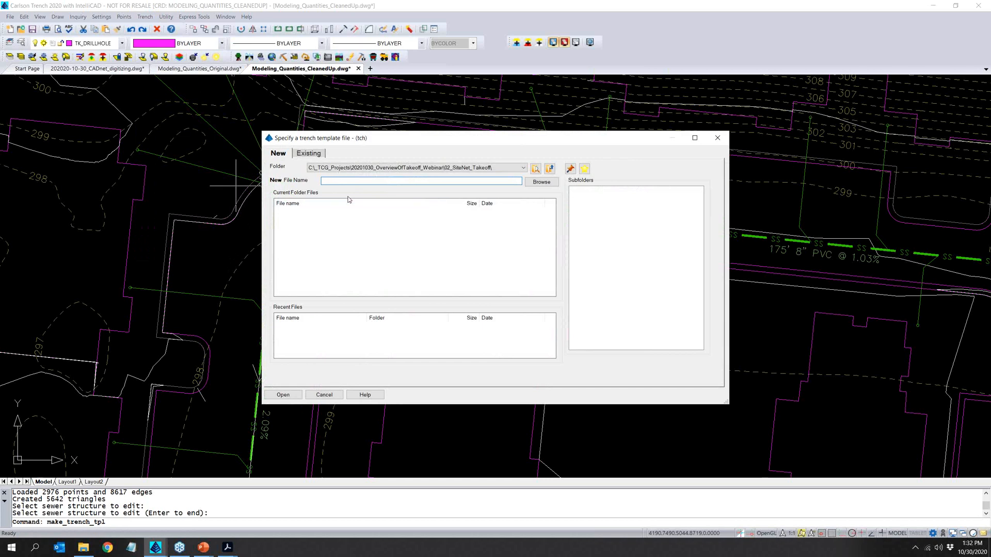
type("2020-10-30")
key("Return")
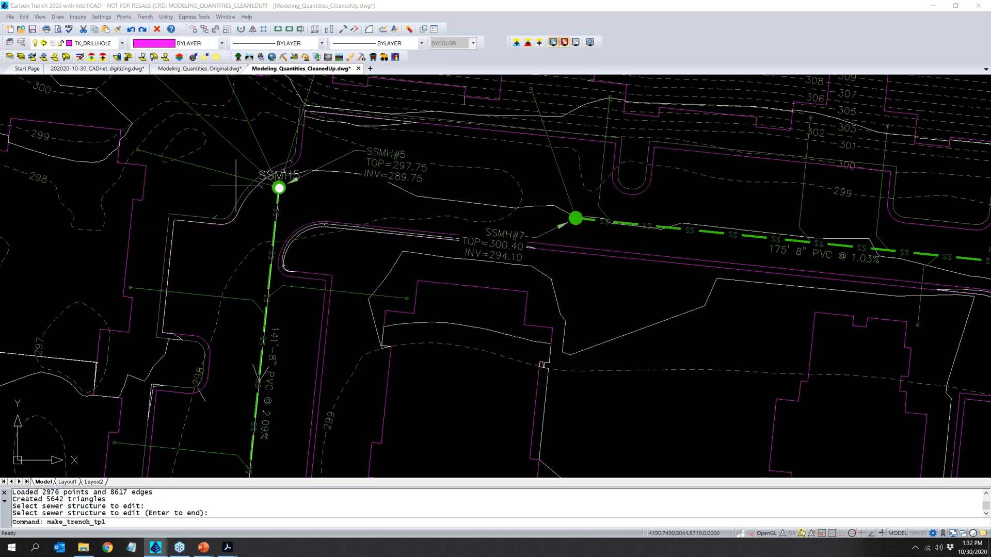
key("Return")
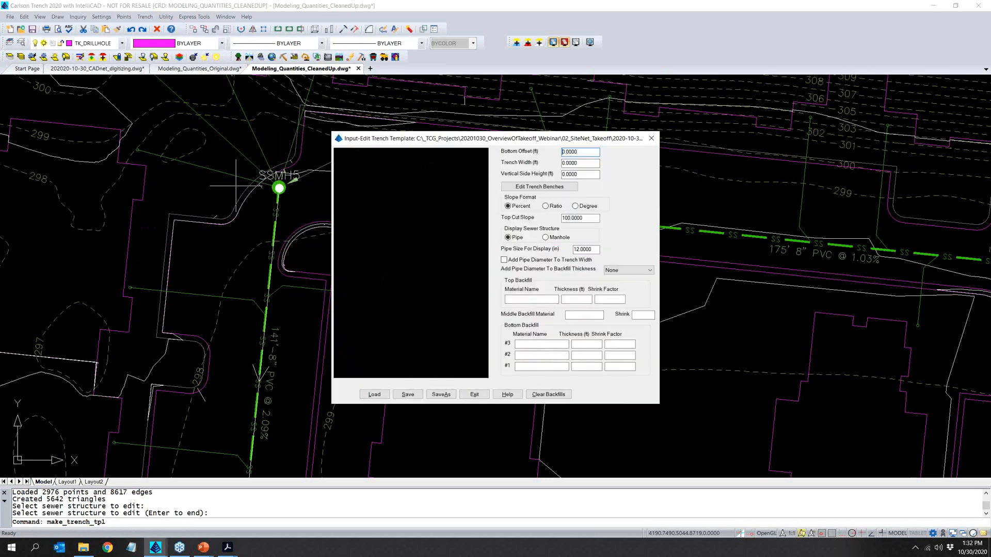
- Set the template's bottom offset to 0.5 ft, trench width to 2 ft, vertical side height to 3 ft, and slope format to ratio
double_click(580, 153)
type("5")
left_click(588, 164)
left_click_drag(588, 164, 560, 164)
type("2")
key("Tab")
left_click_drag(590, 175, 559, 175)
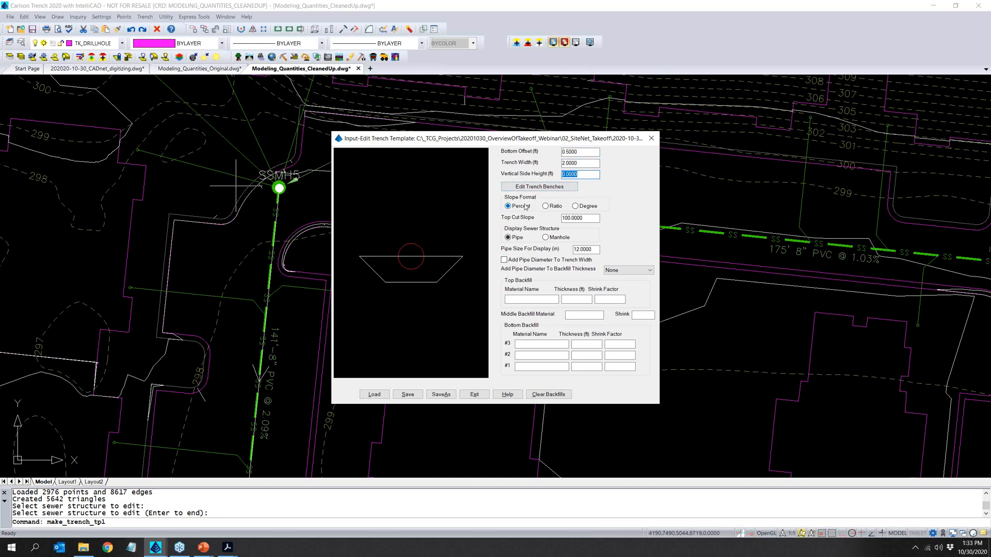
type("3")
left_click(545, 206)
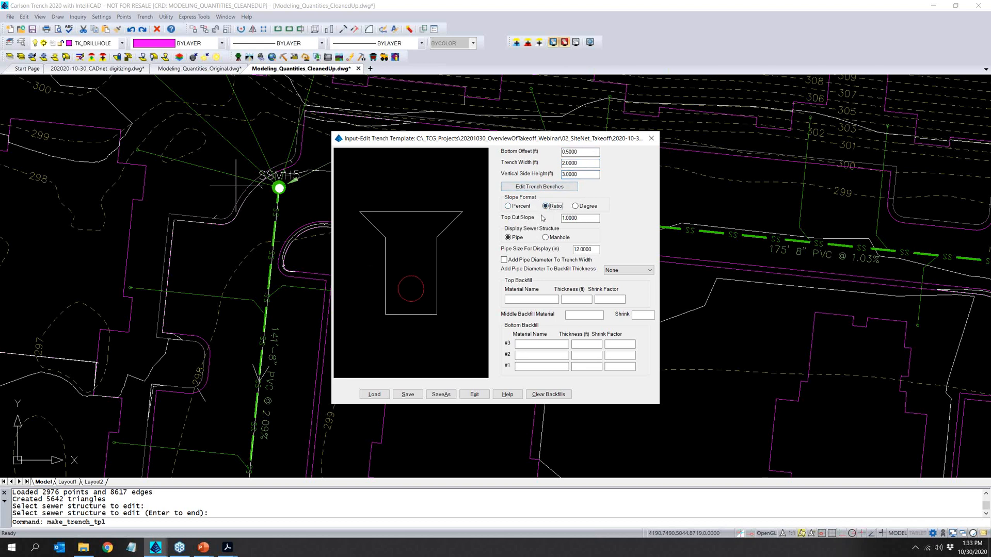
- Set the trench template's pipe size for display to 8 in
left_click(581, 219)
double_click(583, 250)
type("8")
key("Tab")
- Define bottom backfill #1 of the trench template as BEDDING 1 with a thickness of 1 ft
left_click(549, 370)
type("BA")
key("BackSpace")
type("BEDDING 1")
key("Tab")
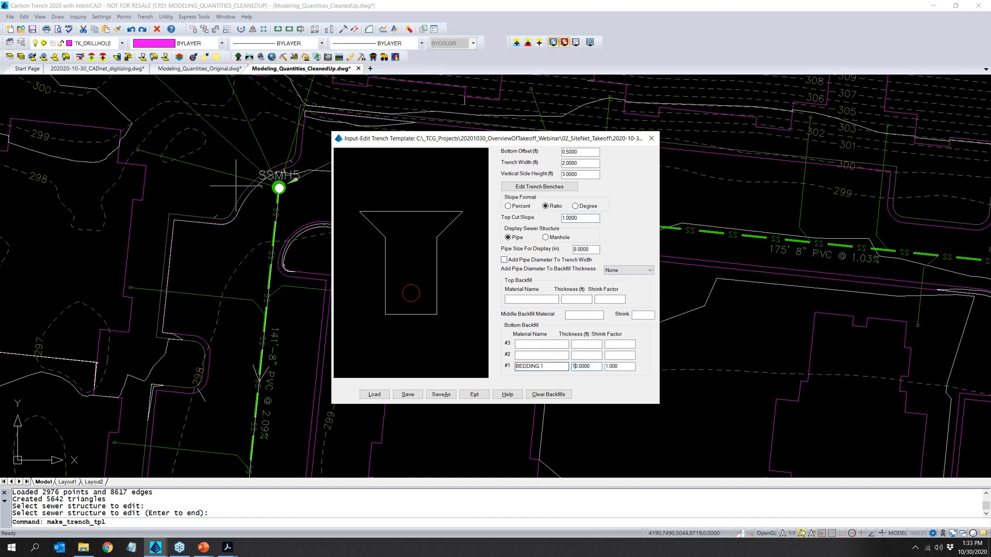
type("1")
- Define bottom backfill #2 as BEDDING 2 with a thickness of 2 ft, then save the trench template and close the editor
left_click(553, 356)
type("BEDDING")
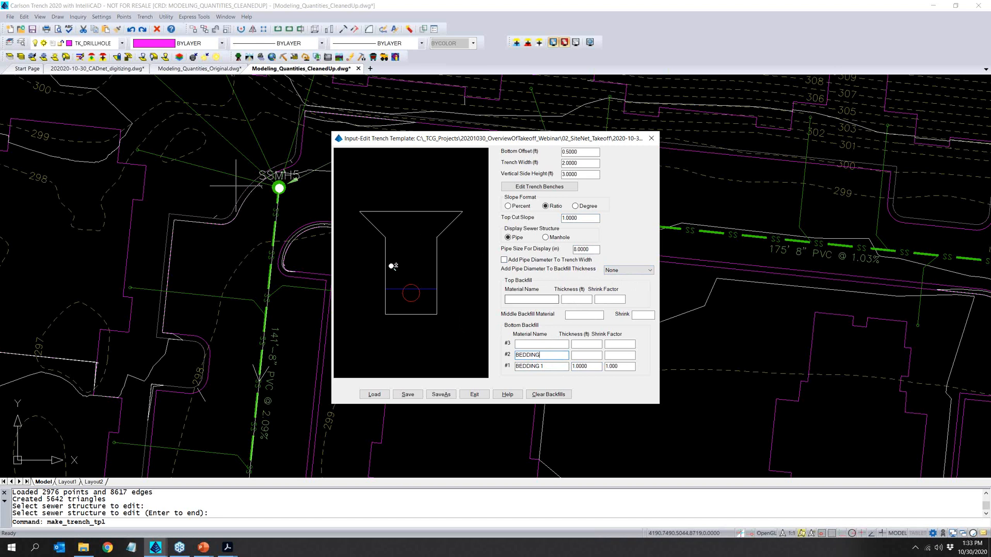
type(" 2")
left_click(572, 355)
left_click(590, 355)
left_click_drag(591, 356, 546, 383)
type("2")
key("Tab")
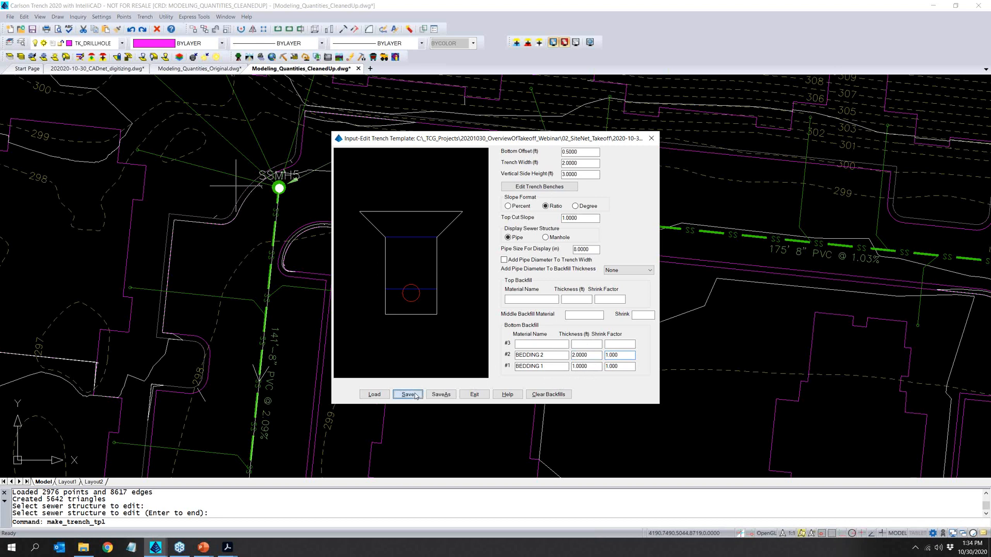
left_click(474, 394)
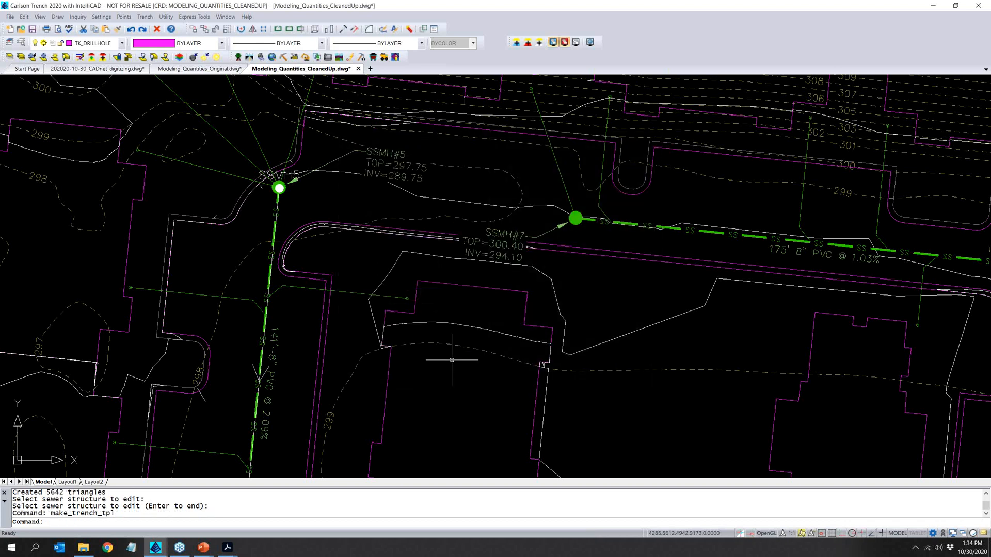
- Set up trench network quantities for all trench lines with cut volumes calculated and the surface target set to the minimum of existing and design
left_click(145, 16)
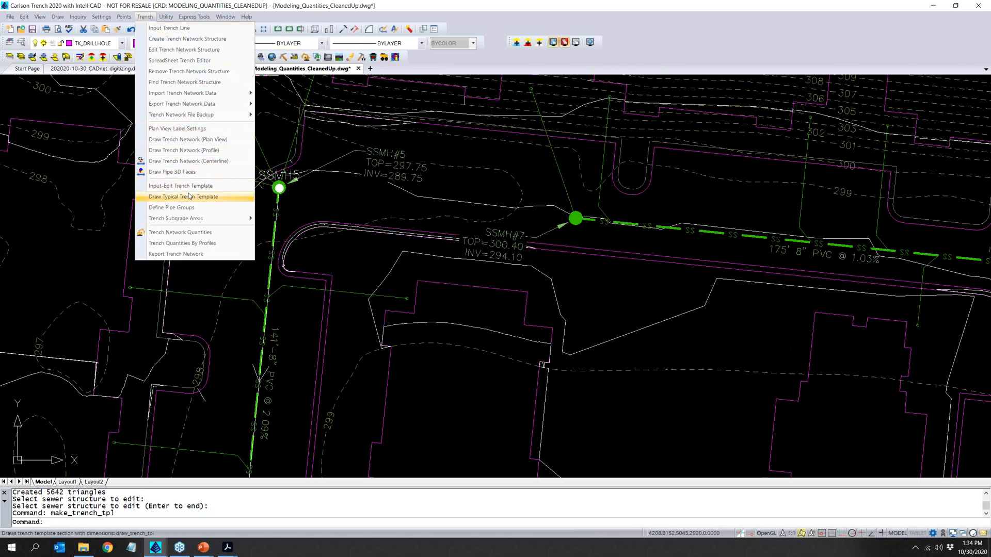
left_click(204, 237)
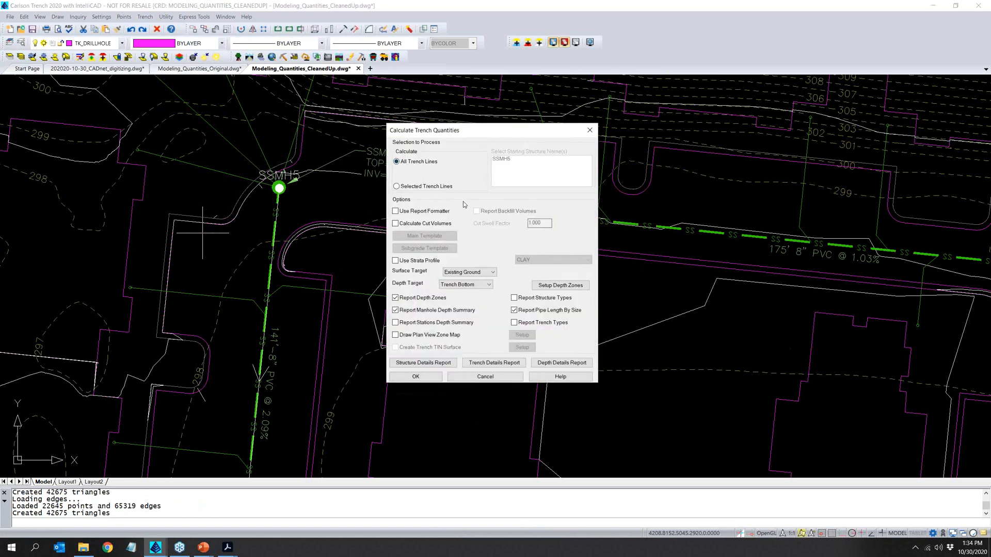
left_click(441, 224)
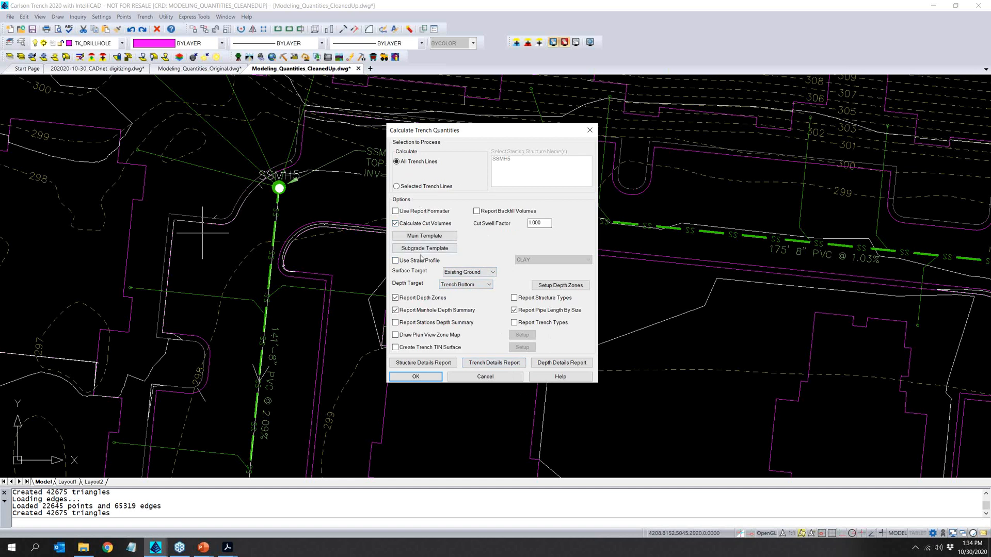
left_click(466, 272)
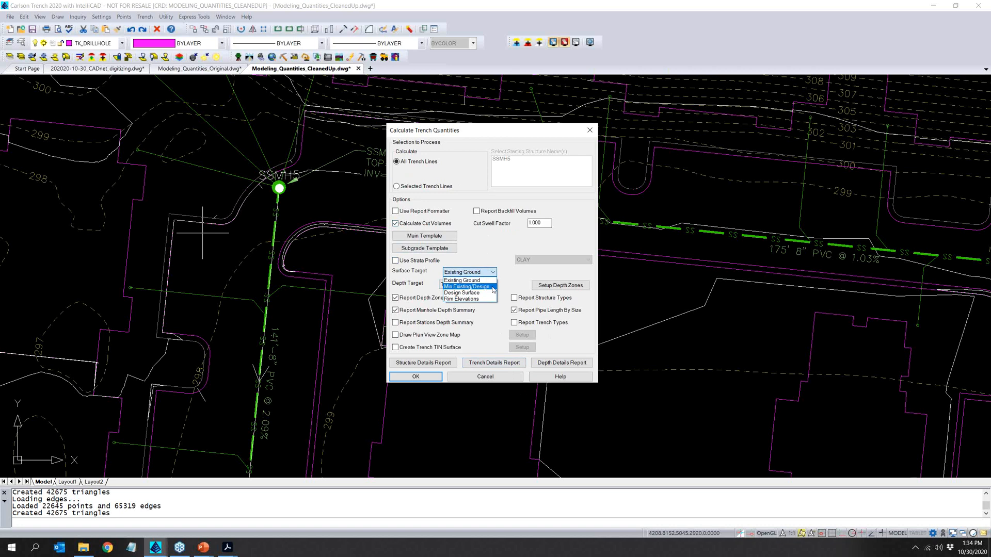
left_click(492, 287)
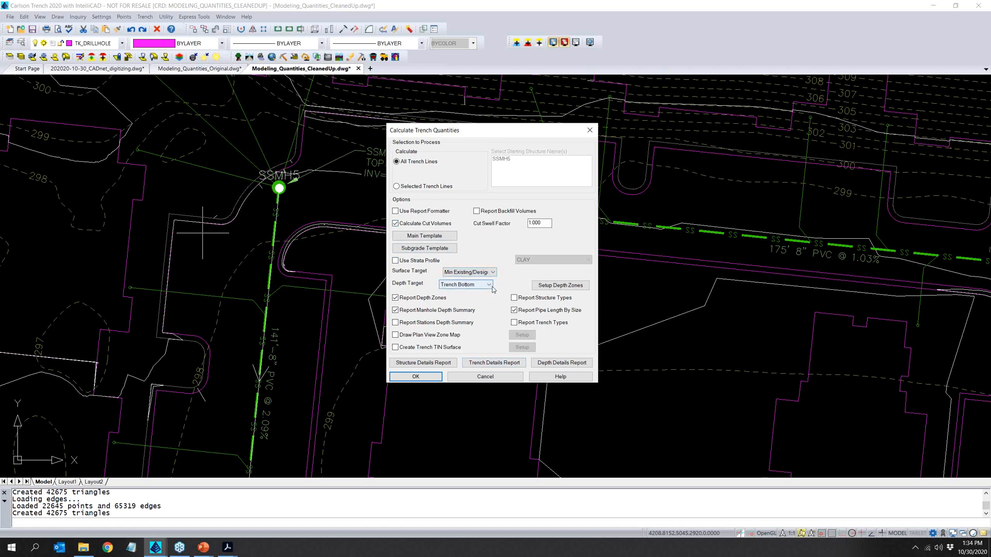
left_click(475, 285)
left_click(475, 285)
- Assign 2020-10-30.tch as the main trench template and try to calculate the trench quantities
left_click(432, 379)
left_click(512, 307)
left_click(428, 238)
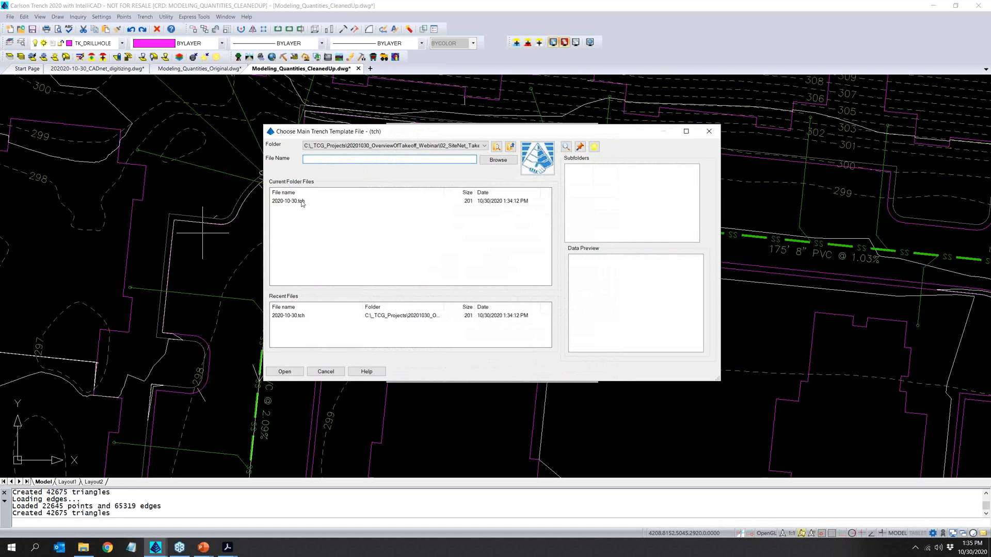
left_click(304, 202)
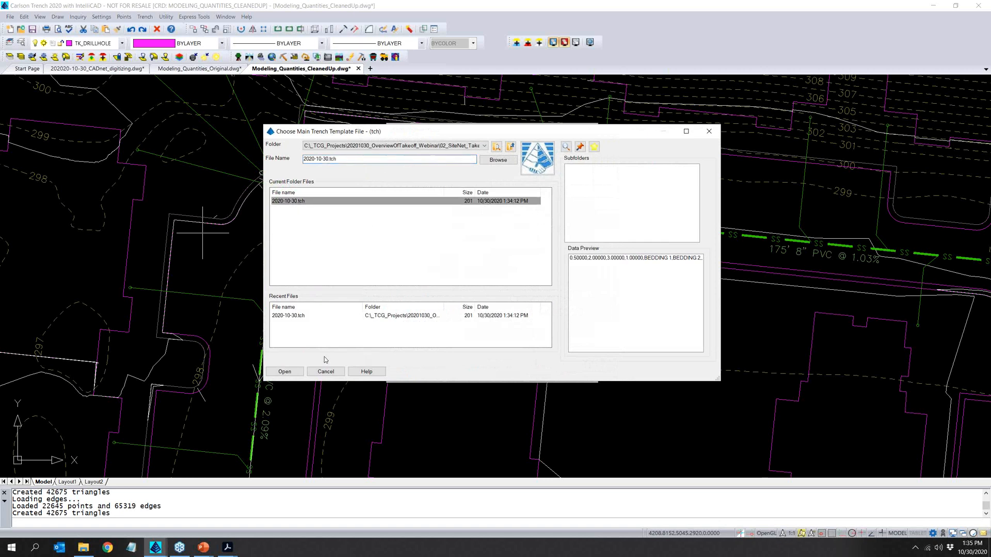
left_click(290, 371)
left_click(417, 377)
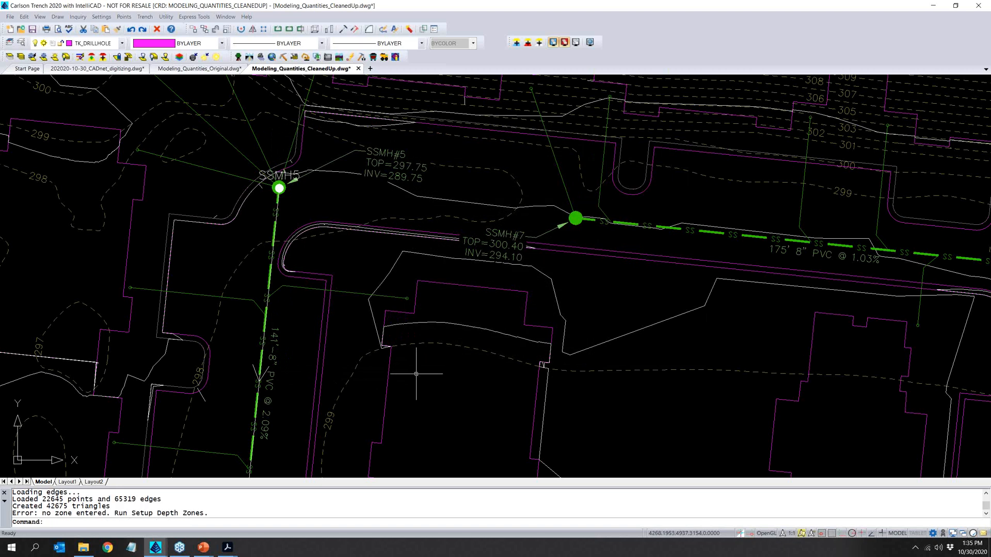
- Restart the trench quantities calculation and set depth zones 1 to 3 to 4, 6 and 8 ft
right_click(421, 372)
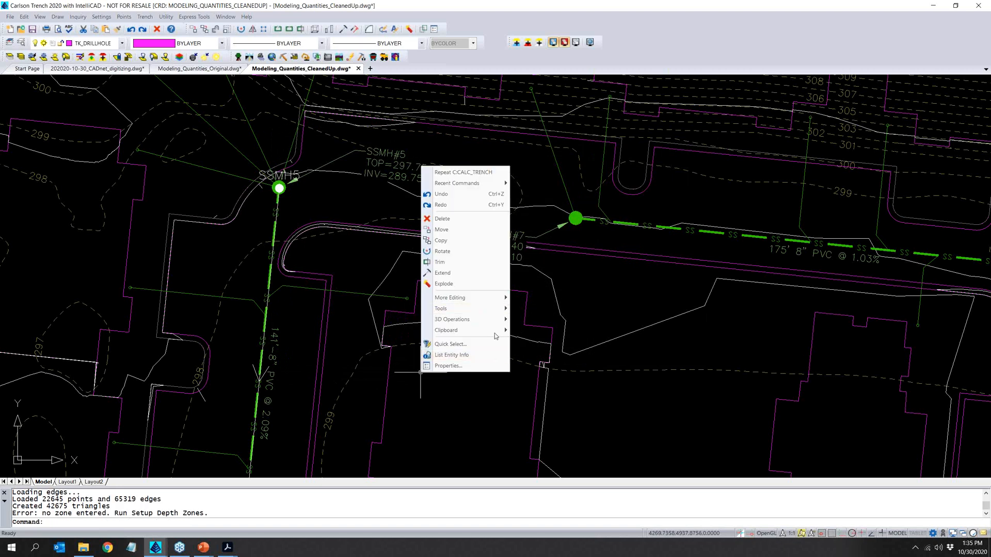
left_click(450, 172)
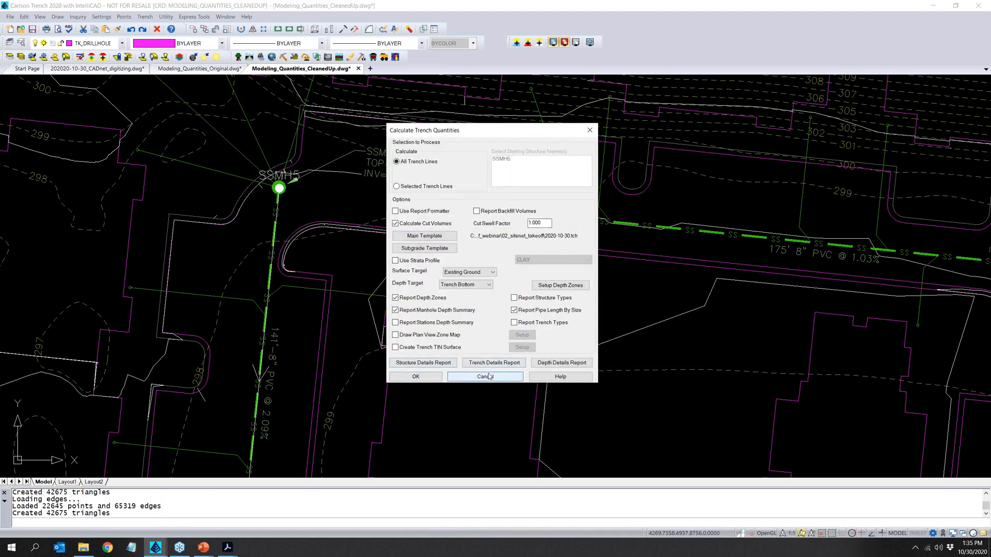
left_click(581, 288)
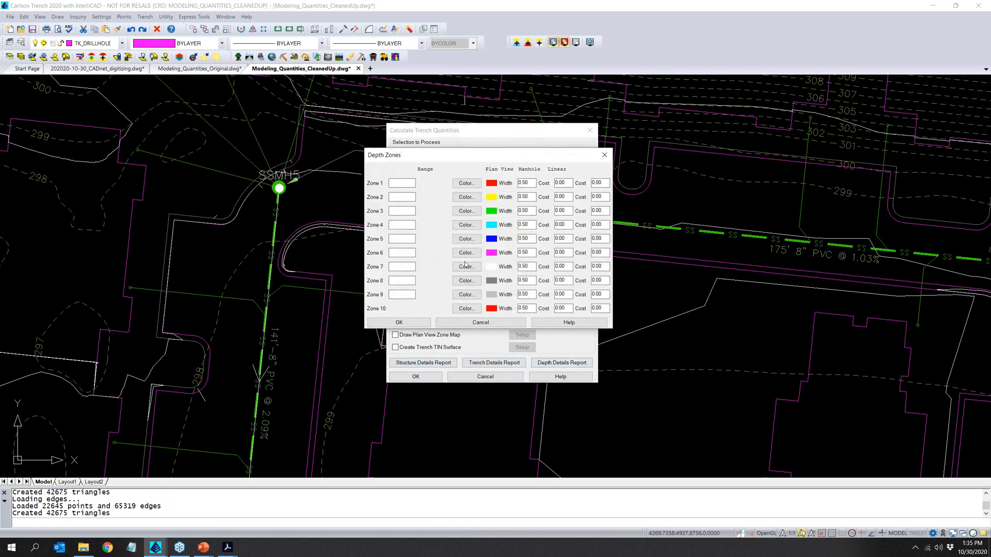
type("4")
key("Tab")
type("6")
left_click(405, 209)
left_click(398, 321)
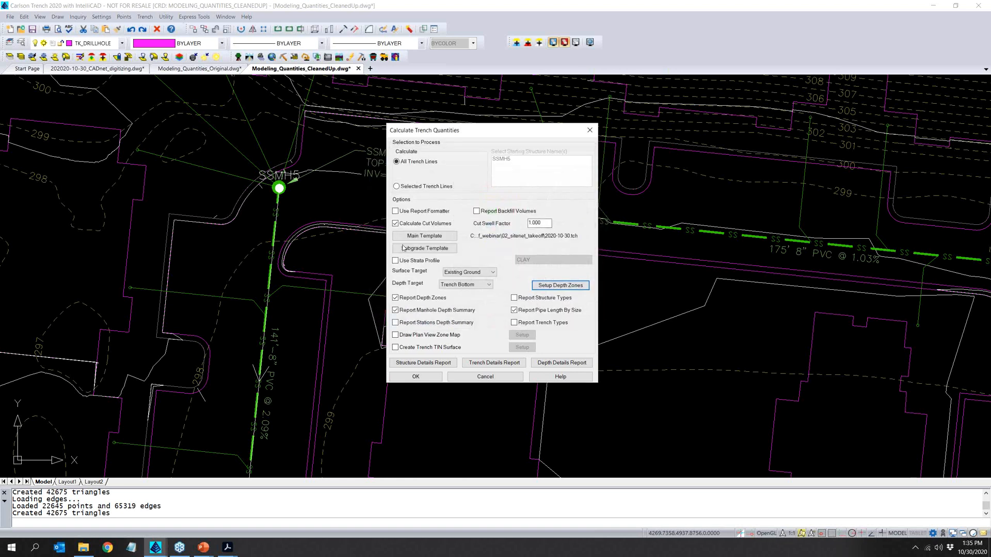
- Generate the Trench Quantities Report, review its manhole depth summary, and close the report
left_click(438, 376)
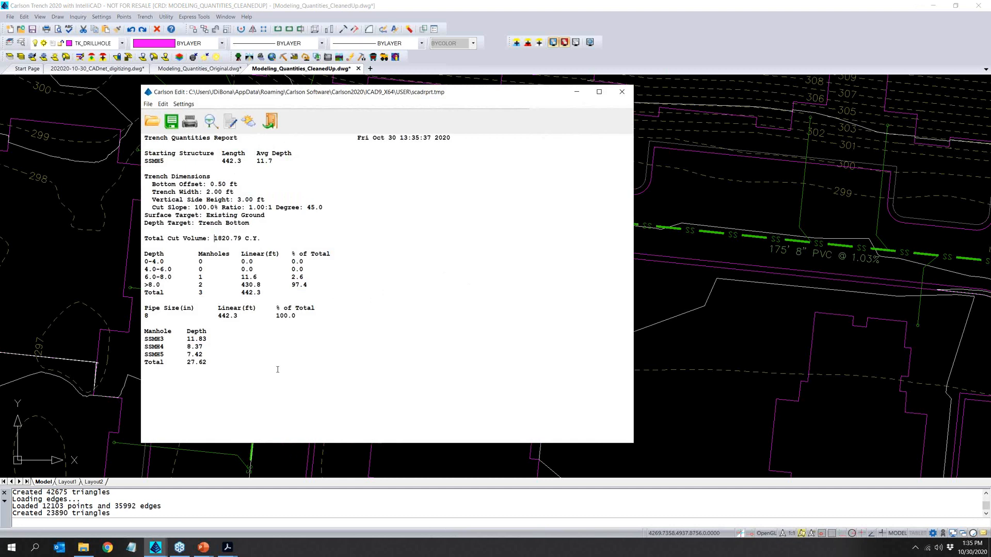
left_click_drag(260, 366, 144, 331)
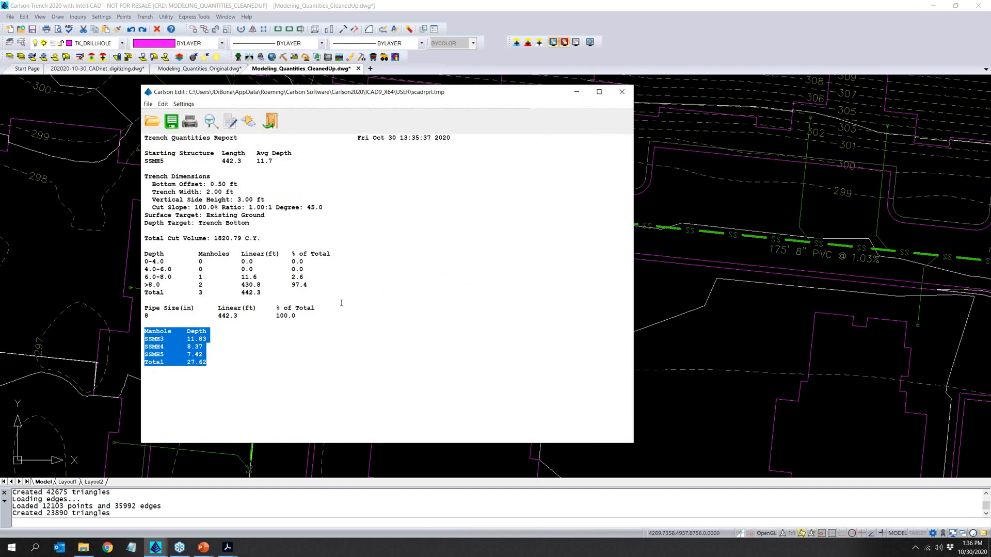
left_click(621, 93)
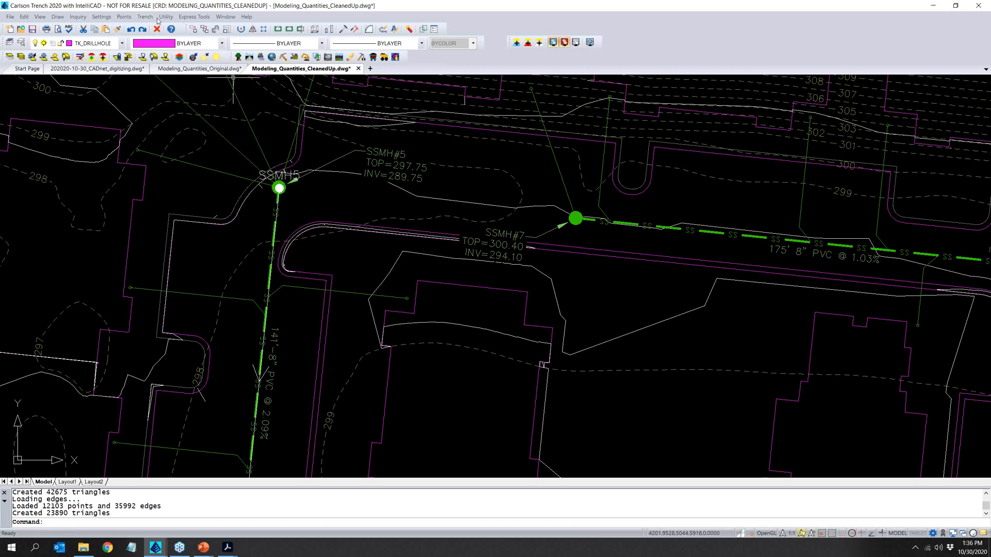
- Switch to the Civil module and examine the Pipe Depth Summary options with trench template volumes enabled, leaving without running the report
left_click(249, 59)
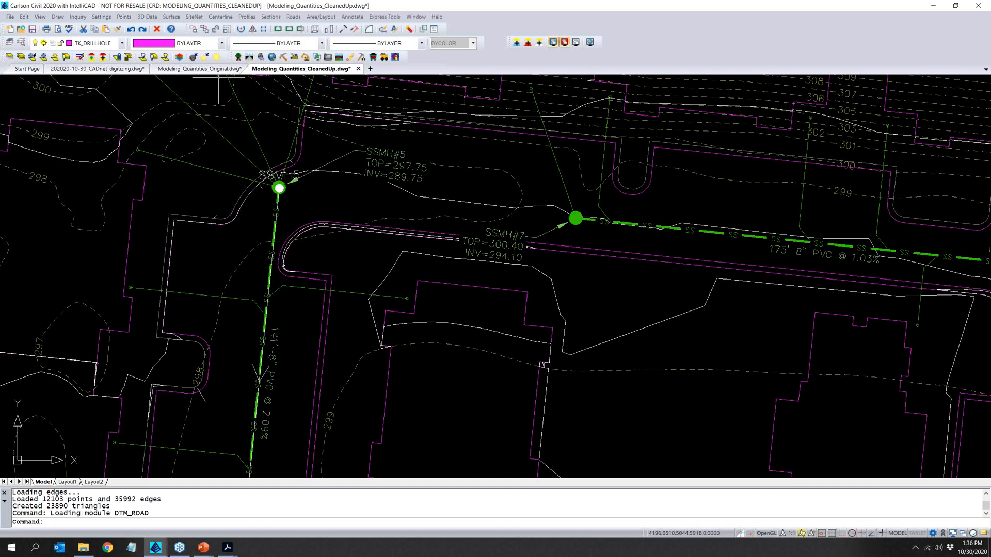
left_click(253, 17)
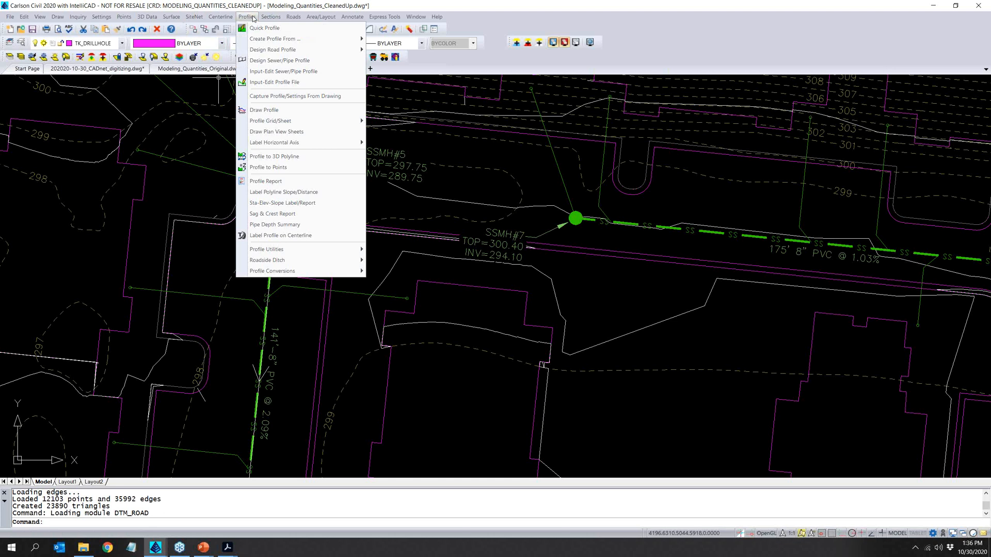
left_click(327, 226)
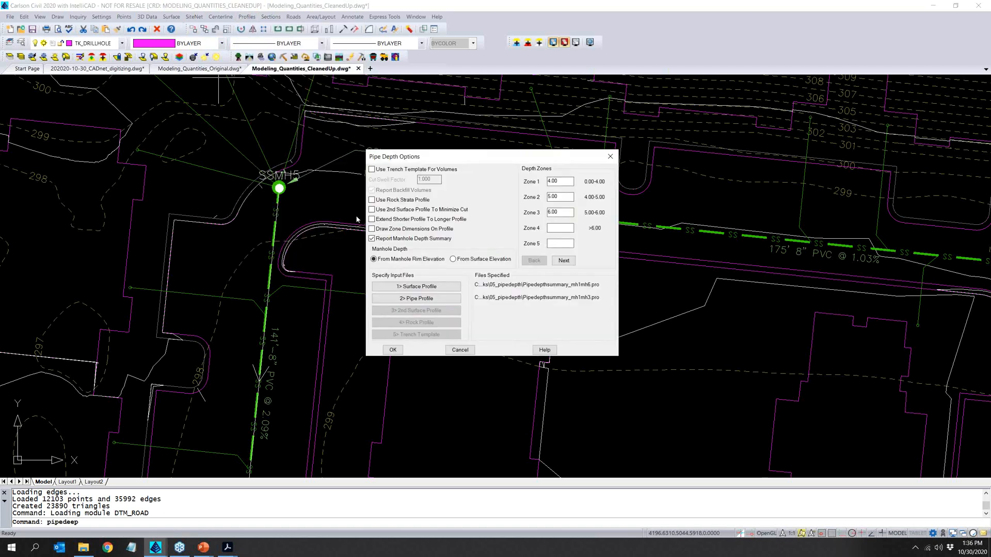
left_click(413, 169)
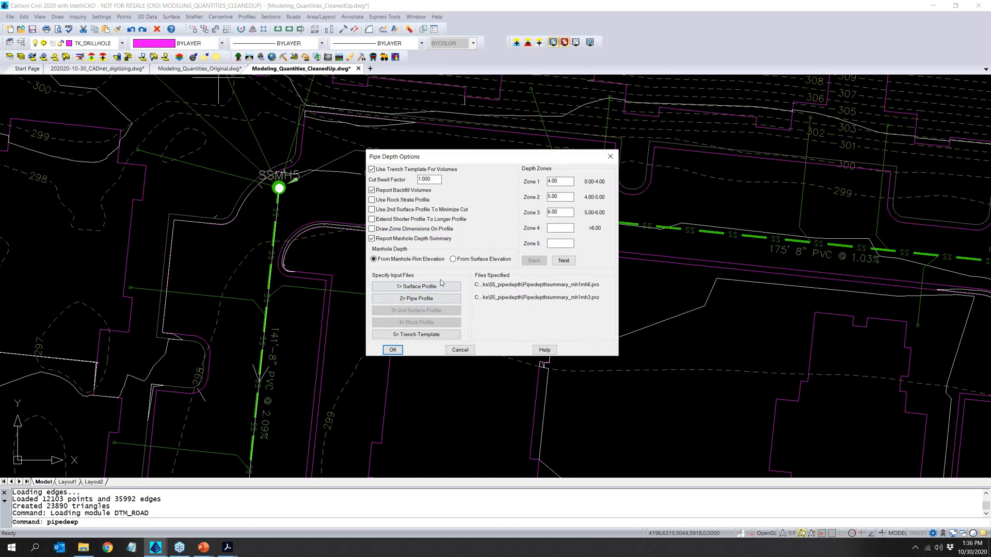
left_click(460, 349)
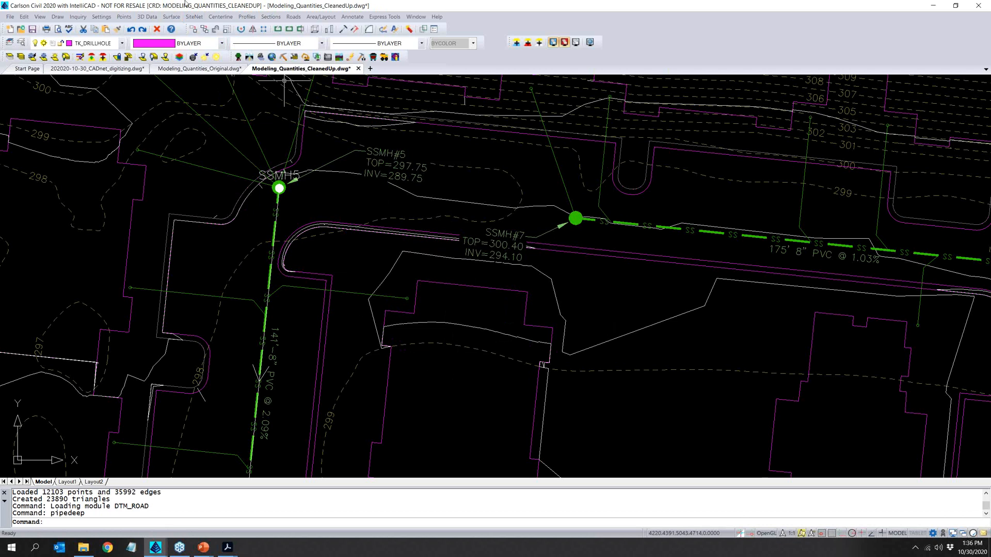
- Switch to the Construction module and look over the available Takeoff graphic report commands without running any
left_click(292, 58)
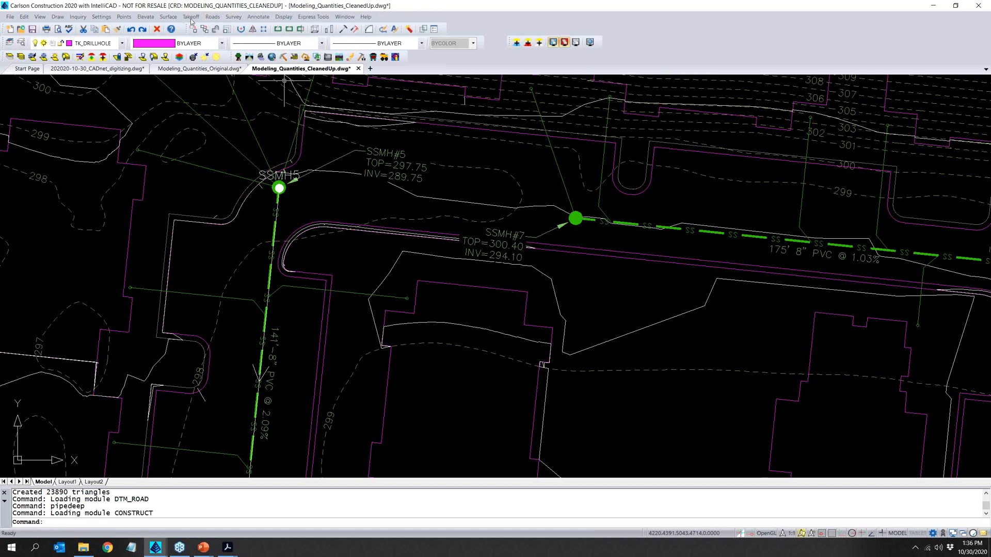
left_click(191, 17)
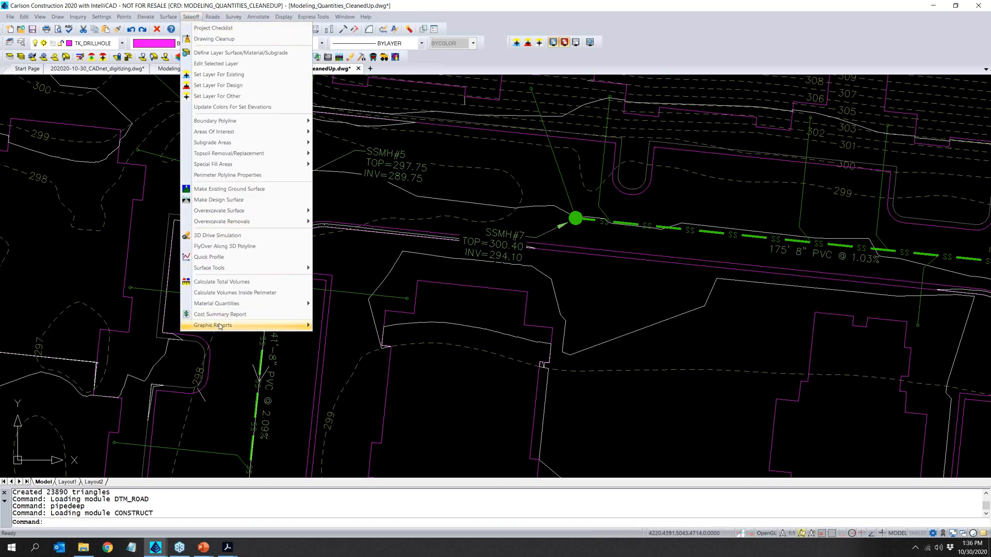
mouse_move(220, 326)
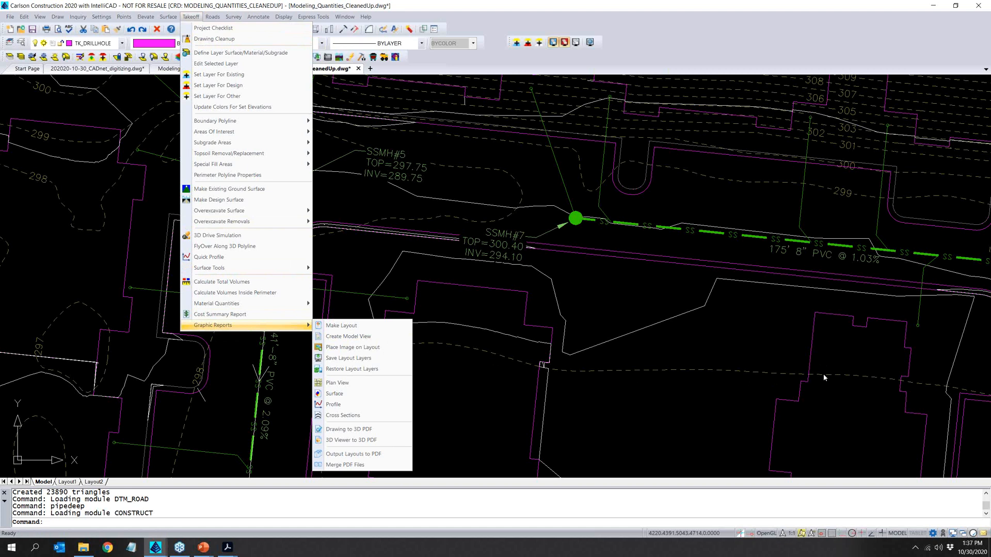
left_click(836, 36)
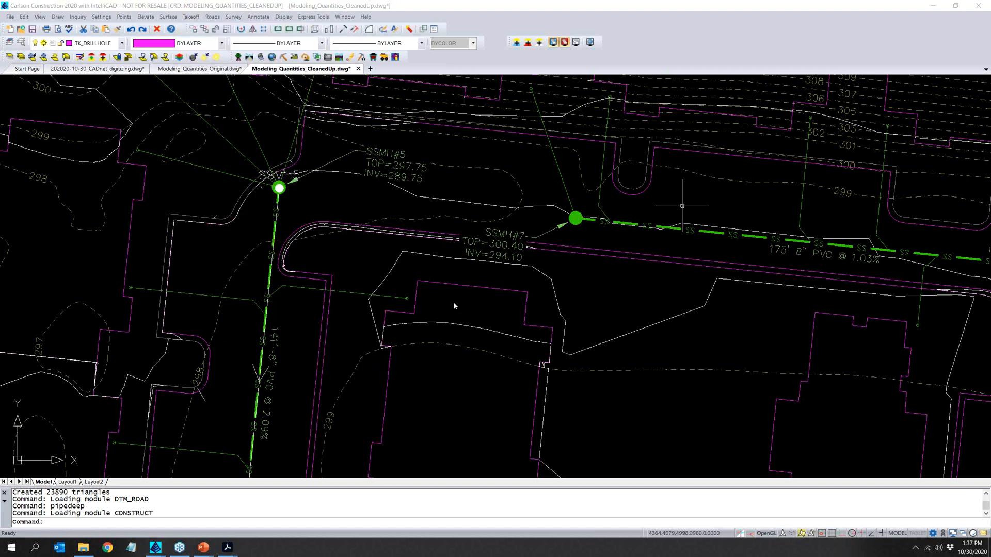